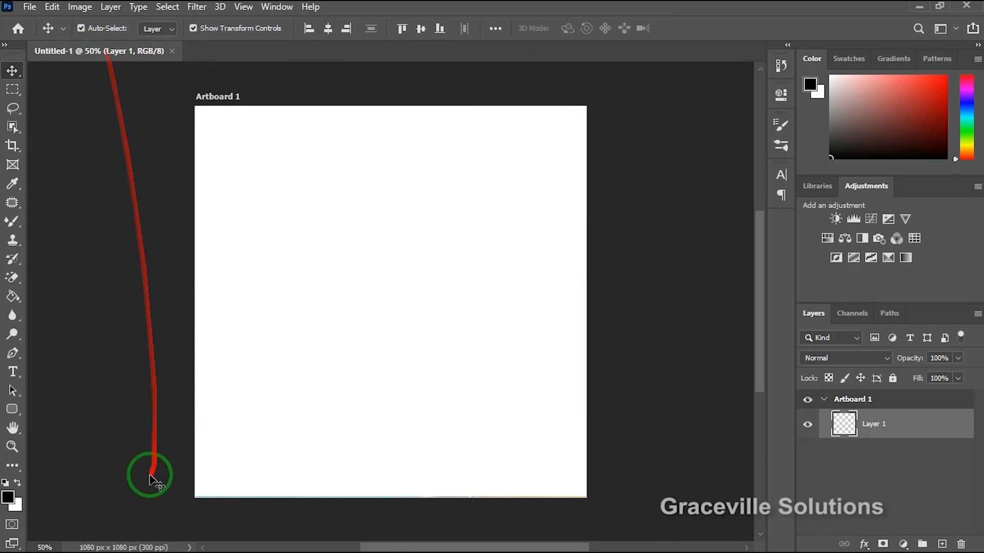
Create a new document named social media flyer, 1080 x 1080 pixels at 300 pixels/inch, with RGB color, transparent background and an artboard.
{"action": "left_click", "coordinate": [30, 7]}
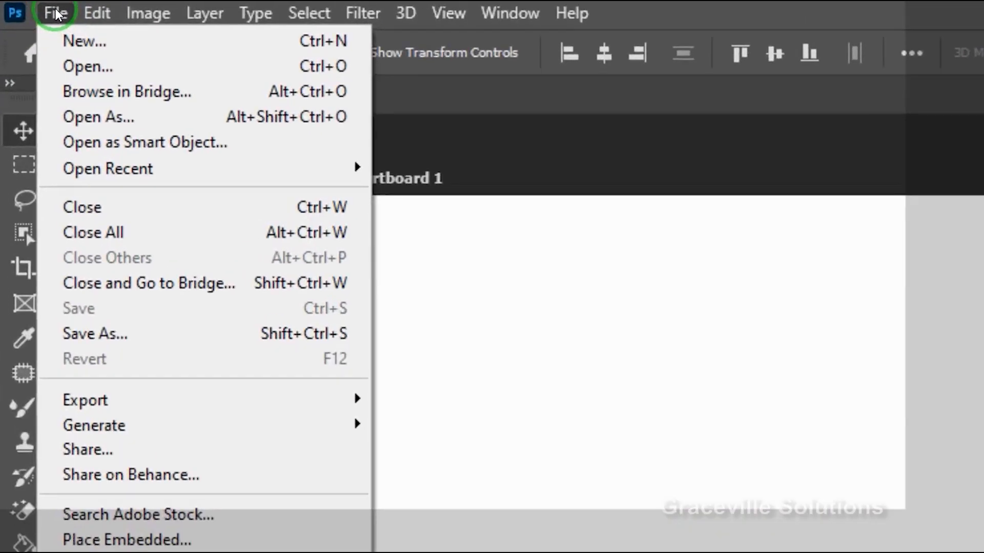
{"action": "left_click", "coordinate": [72, 44]}
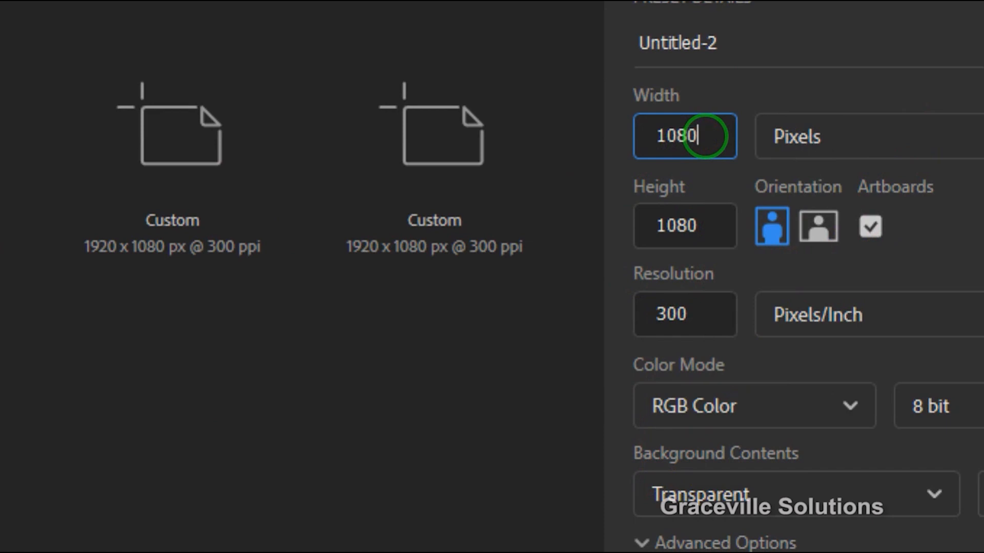
{"action": "left_click", "coordinate": [802, 38]}
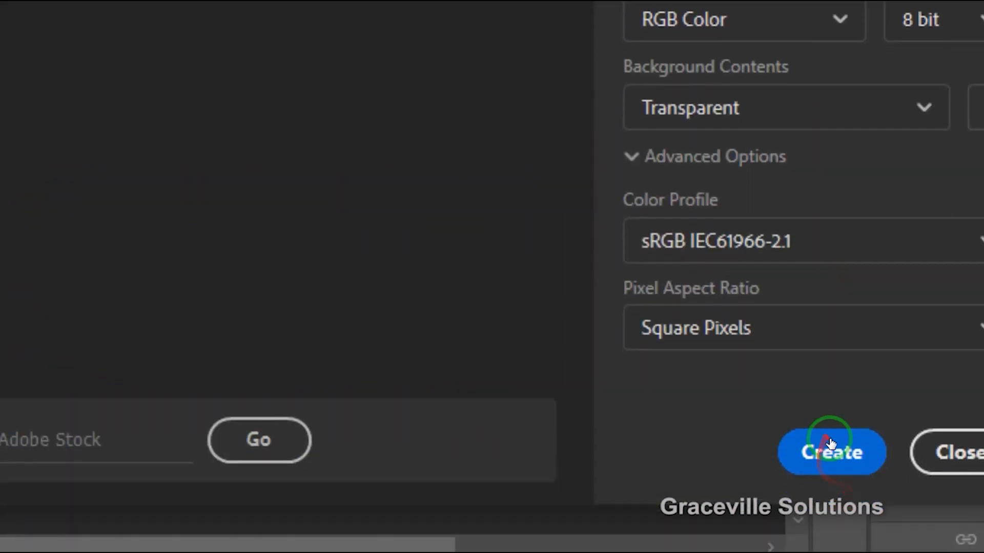
{"action": "left_click", "coordinate": [830, 518]}
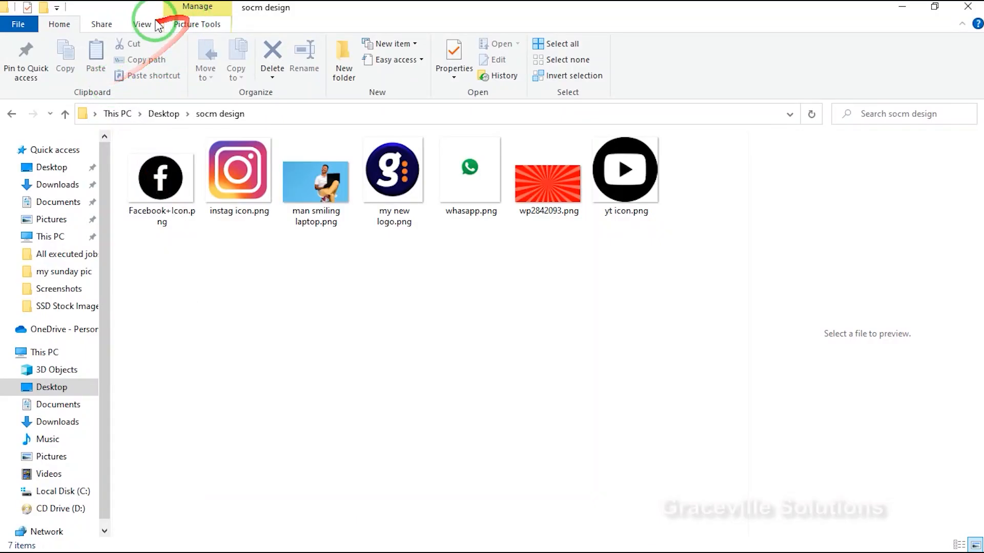
Switch to the socm design folder, show its files as extra large icons and look through the images.
{"action": "left_click", "coordinate": [142, 24]}
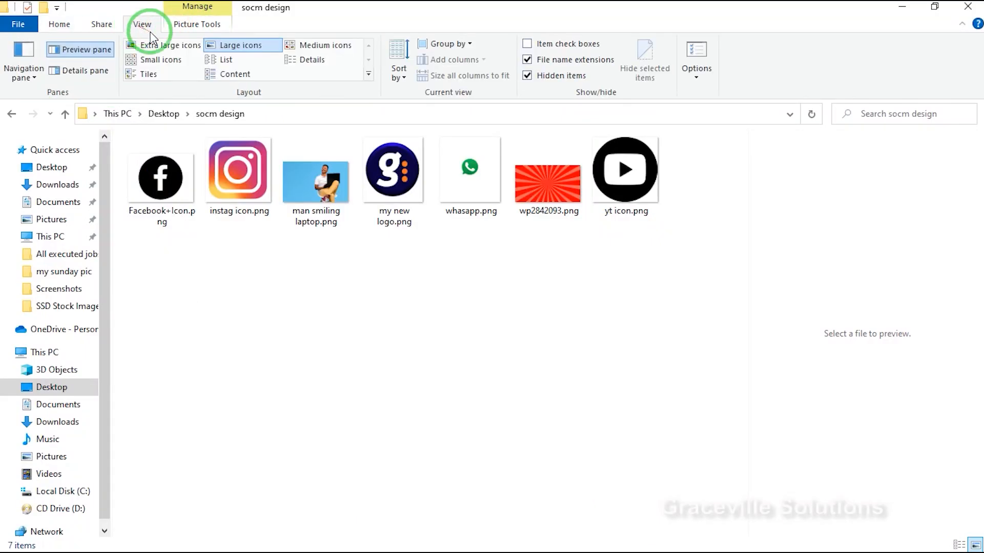
{"action": "left_click", "coordinate": [165, 44]}
{"action": "scroll", "coordinate": [405, 309], "scroll_direction": "down", "scroll_amount": 3}
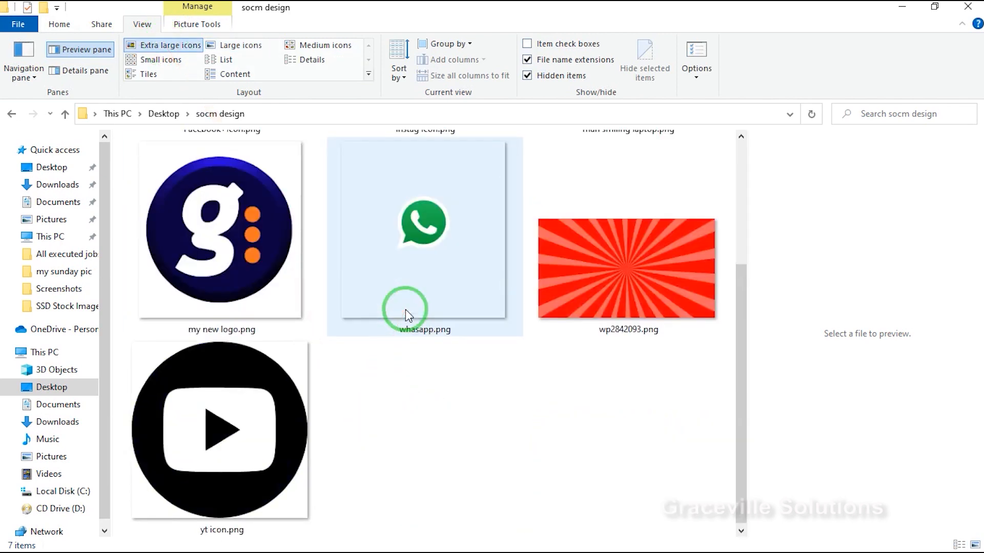
{"action": "scroll", "coordinate": [405, 310], "scroll_direction": "up", "scroll_amount": 3}
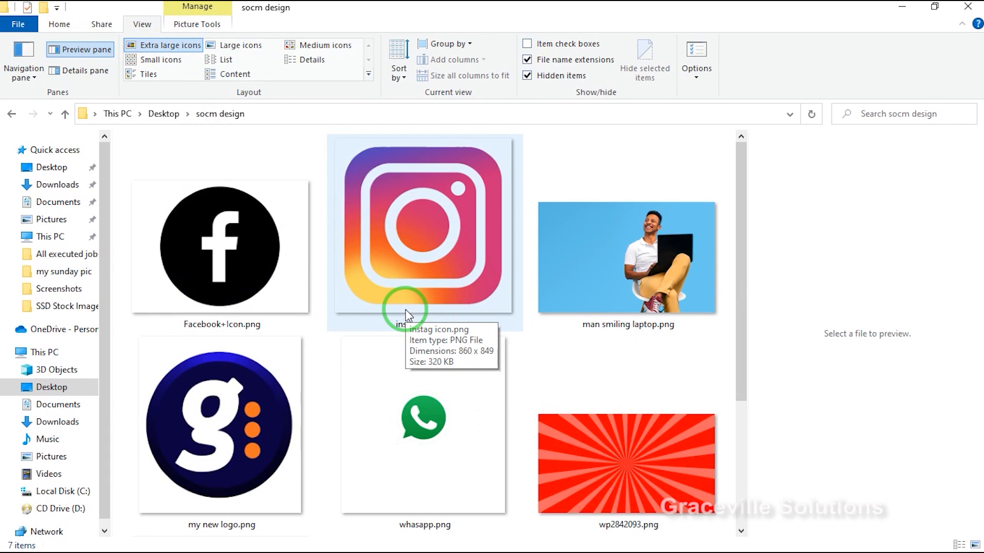
{"action": "scroll", "coordinate": [405, 314], "scroll_direction": "down", "scroll_amount": 3}
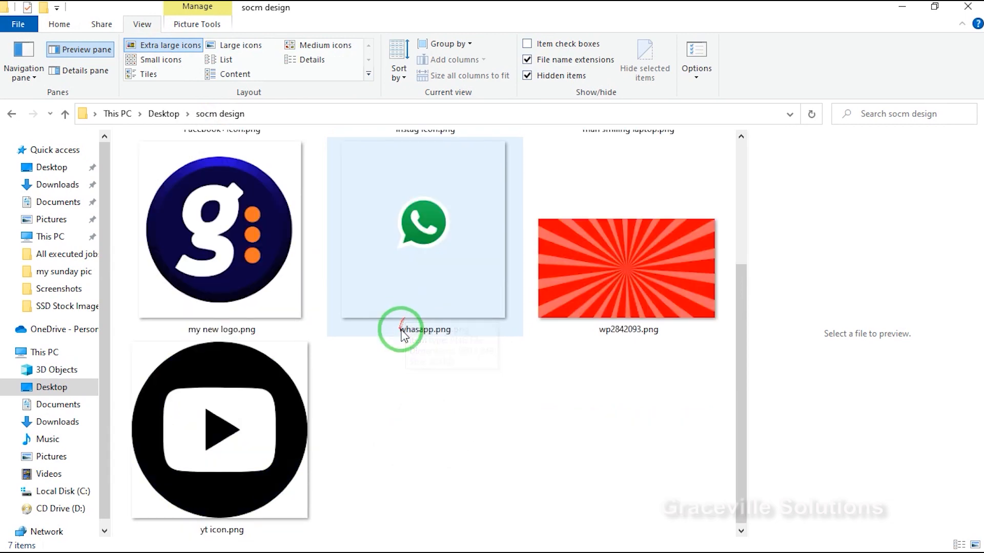
{"action": "scroll", "coordinate": [405, 315], "scroll_direction": "up", "scroll_amount": 3}
Open man smiling laptop.png from the folder in Adobe Photoshop 2020.
{"action": "left_click", "coordinate": [613, 270]}
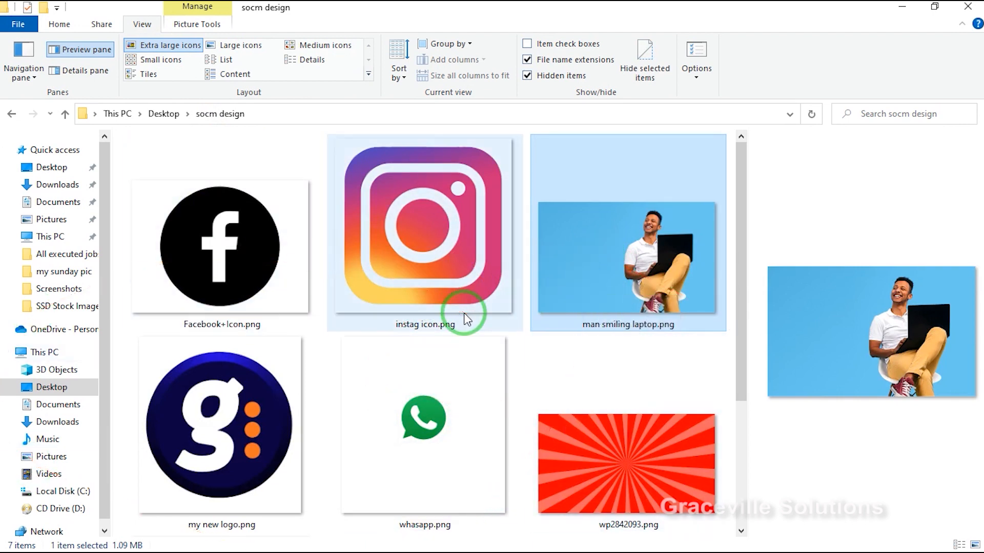
{"action": "double_click", "coordinate": [572, 278]}
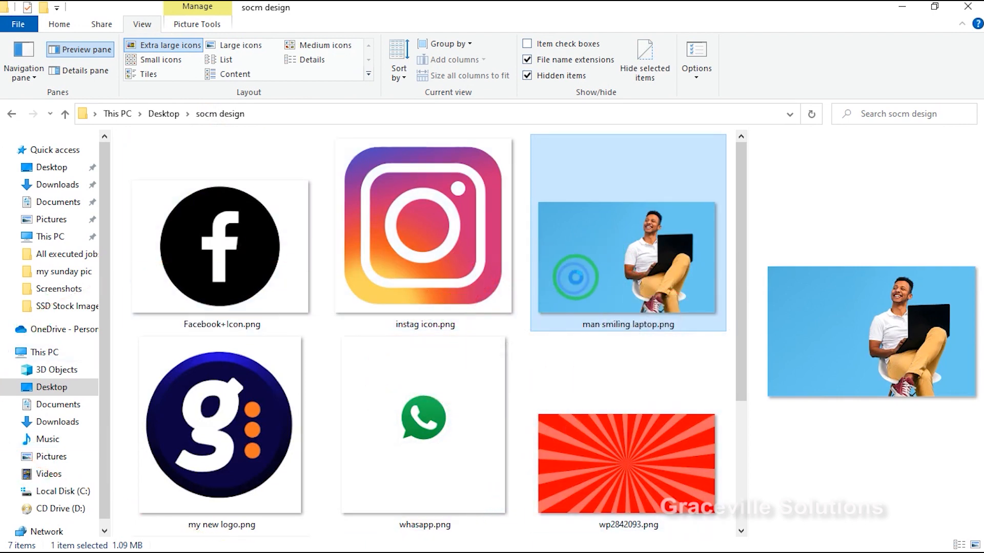
{"action": "right_click", "coordinate": [575, 277]}
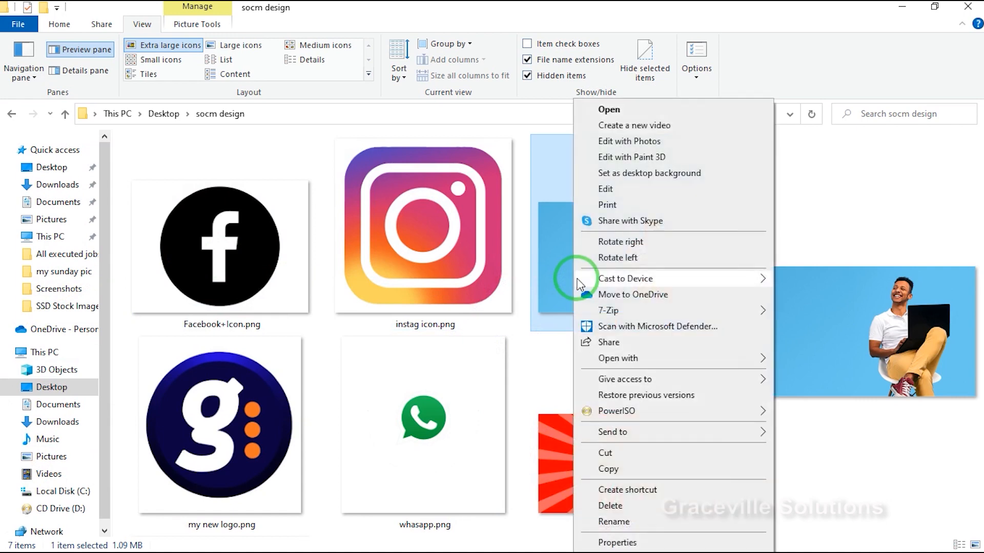
{"action": "right_click", "coordinate": [559, 250]}
{"action": "mouse_move", "coordinate": [569, 358]}
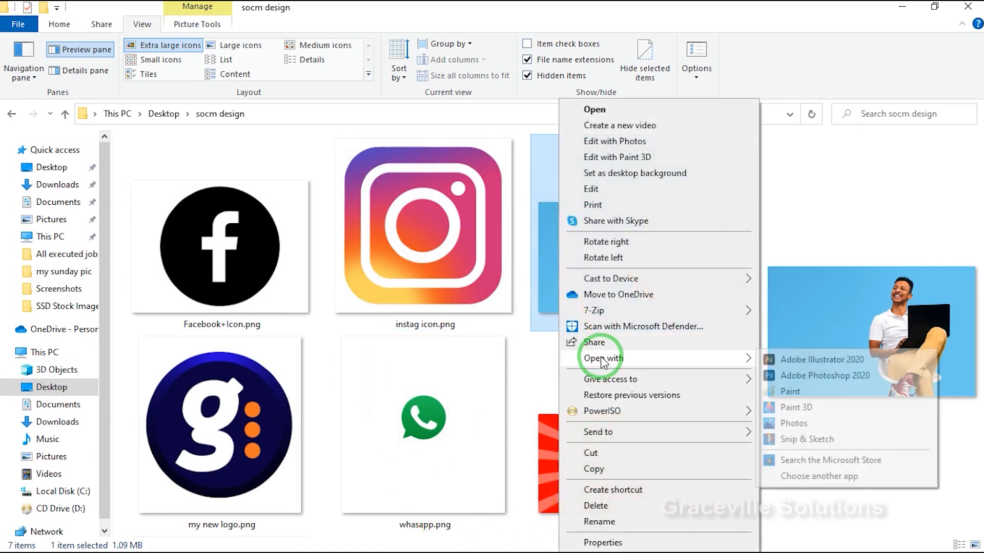
{"action": "left_click", "coordinate": [796, 378]}
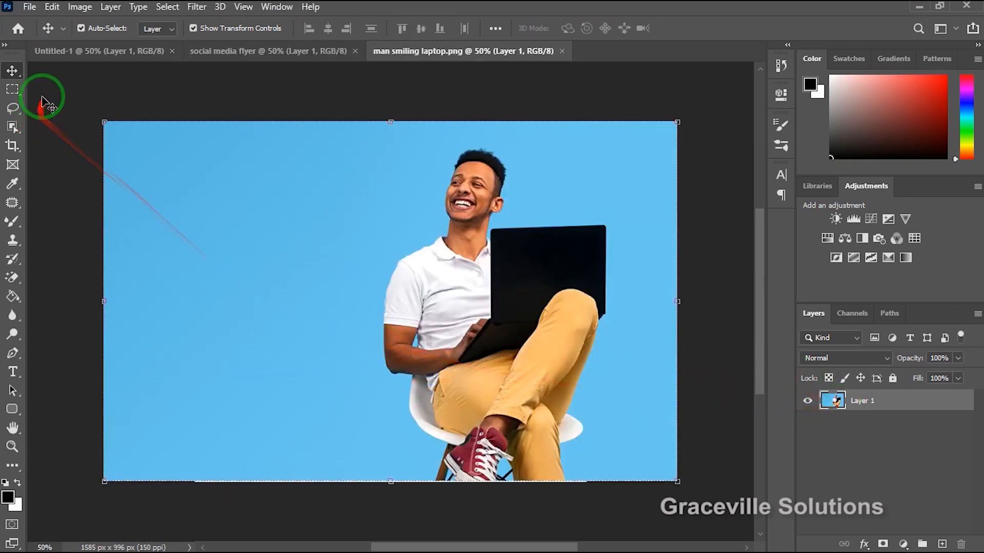
Bring the man's photo into the social media flyer document and enlarge it to about 115% so it covers the artboard's height.
{"action": "left_click_drag", "start_coordinate": [451, 299], "coordinate": [401, 310]}
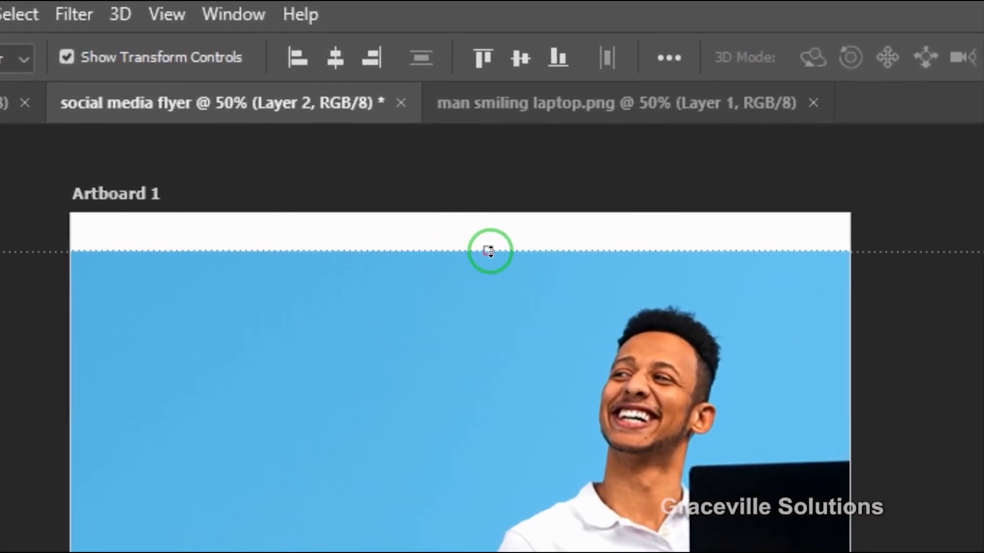
{"action": "left_click_drag", "start_coordinate": [404, 124], "coordinate": [406, 119]}
{"action": "left_click_drag", "start_coordinate": [491, 240], "coordinate": [499, 189]}
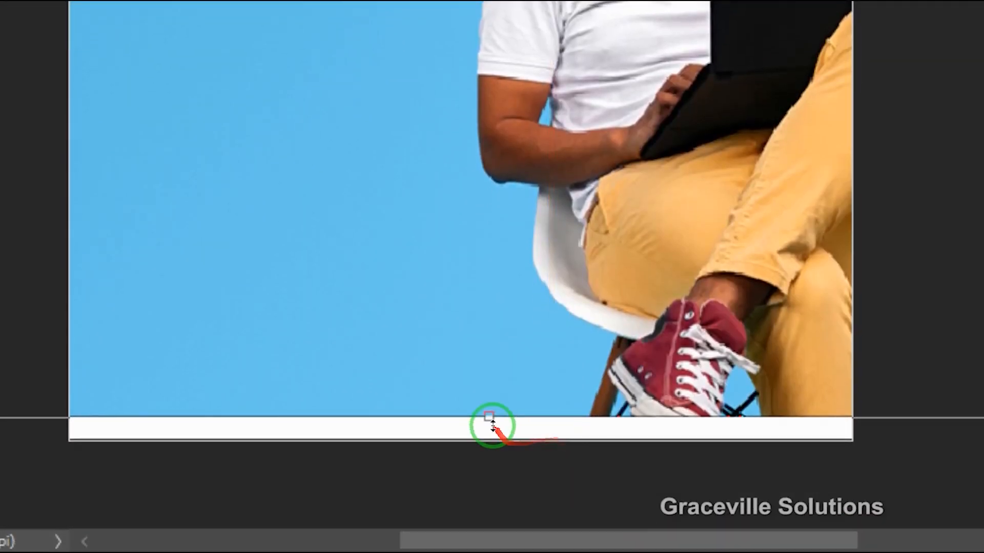
{"action": "left_click_drag", "start_coordinate": [493, 425], "coordinate": [484, 460]}
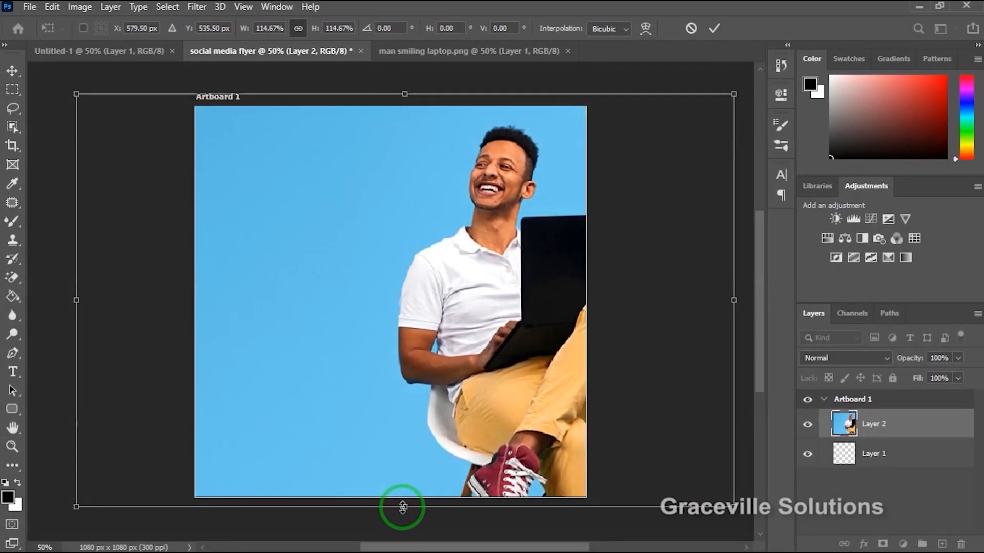
{"action": "left_click_drag", "start_coordinate": [484, 460], "coordinate": [478, 442]}
{"action": "left_click_drag", "start_coordinate": [403, 498], "coordinate": [401, 509]}
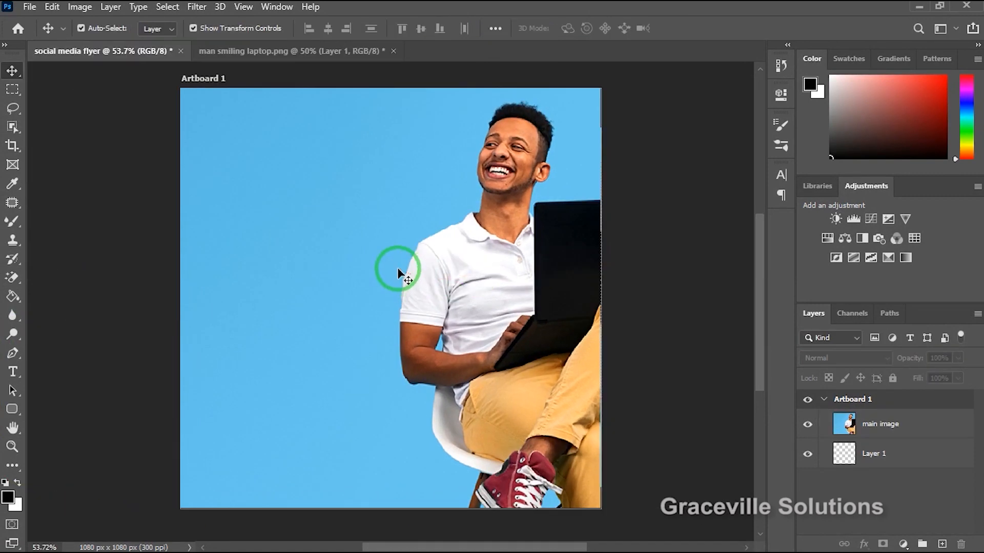
Place wp2842093.png as an embedded image across the middle of the flyer and commit the placement.
{"action": "scroll", "coordinate": [371, 255], "scroll_direction": "up", "scroll_amount": 3}
{"action": "scroll", "coordinate": [369, 255], "scroll_direction": "down", "scroll_amount": 5}
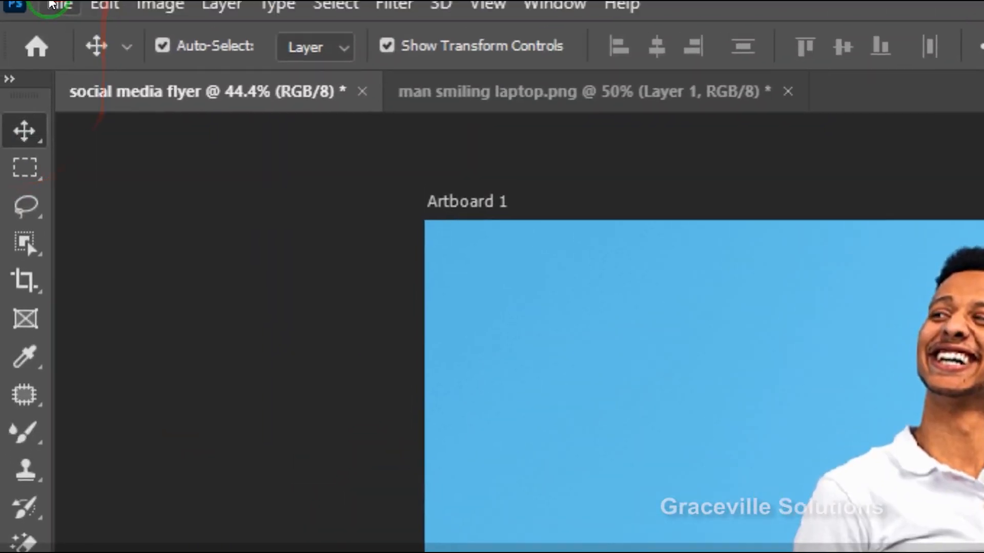
{"action": "left_click", "coordinate": [51, 5]}
{"action": "left_click", "coordinate": [160, 4]}
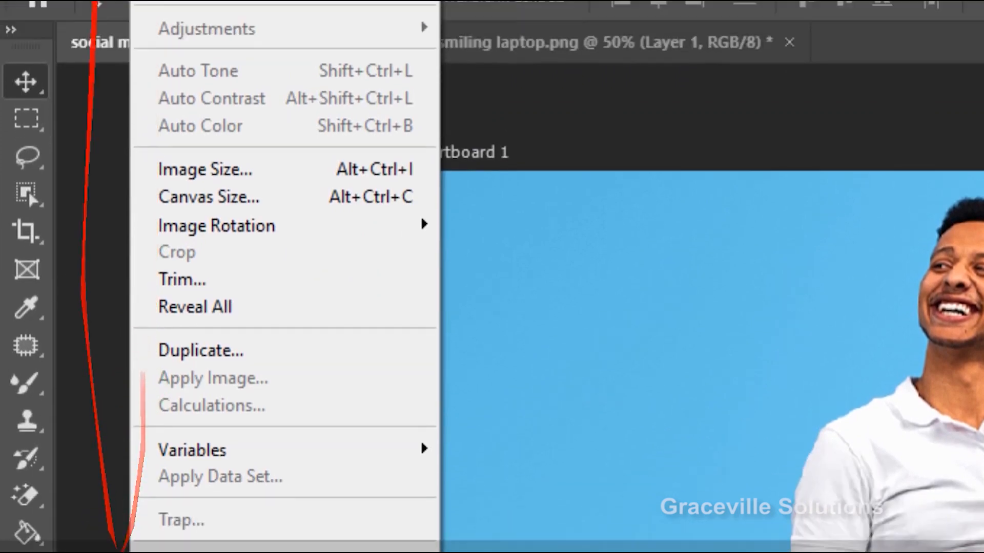
{"action": "mouse_move", "coordinate": [52, 18]}
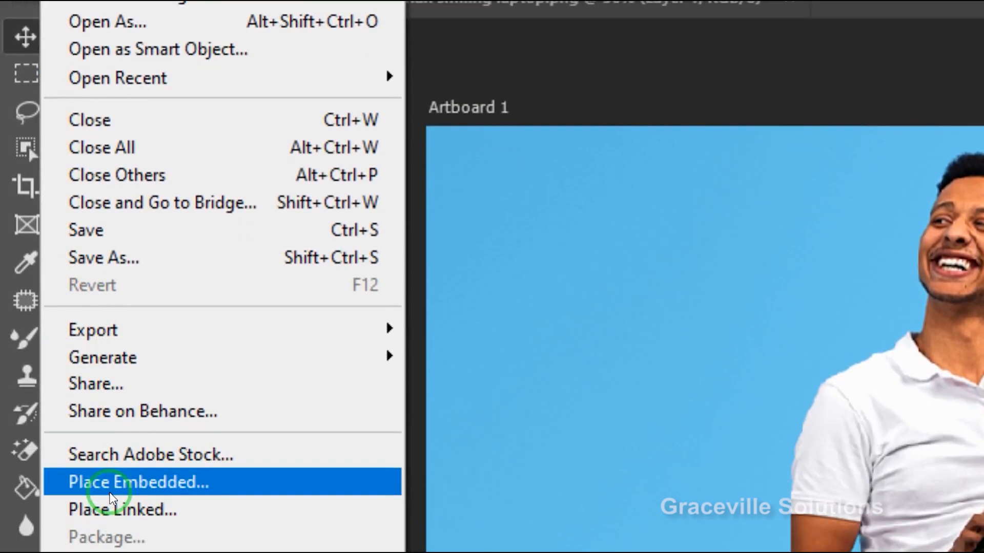
{"action": "left_click", "coordinate": [110, 491]}
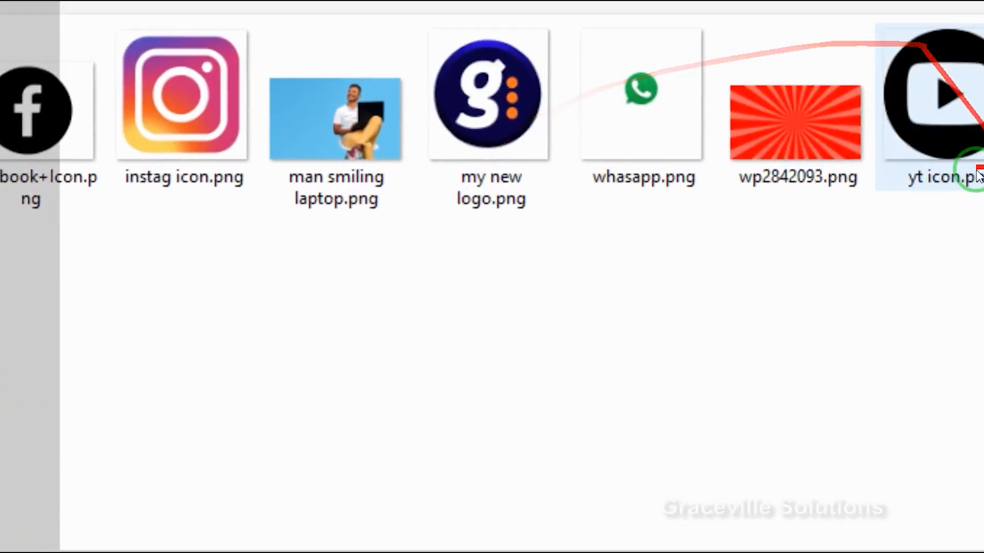
{"action": "left_click", "coordinate": [795, 139]}
{"action": "double_click", "coordinate": [795, 138]}
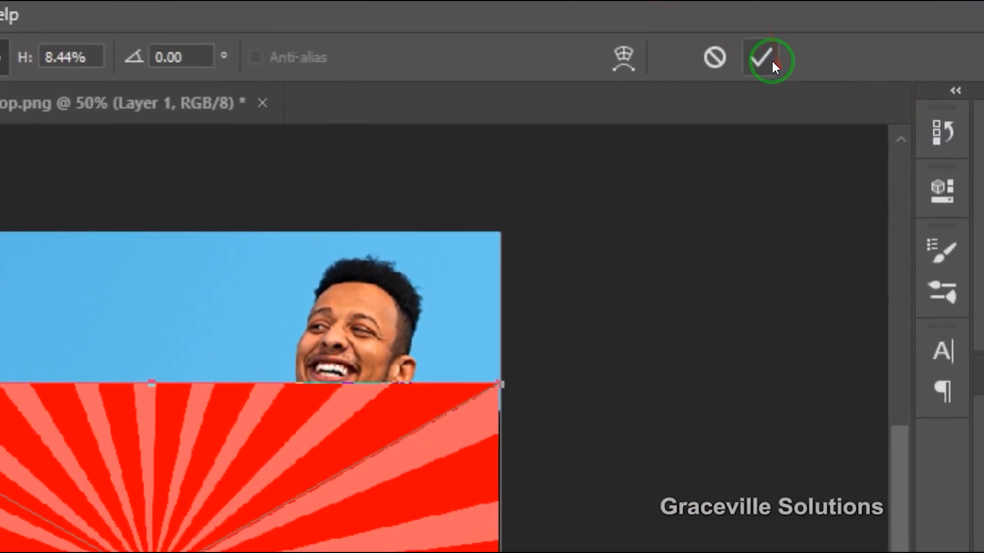
{"action": "left_click", "coordinate": [762, 58]}
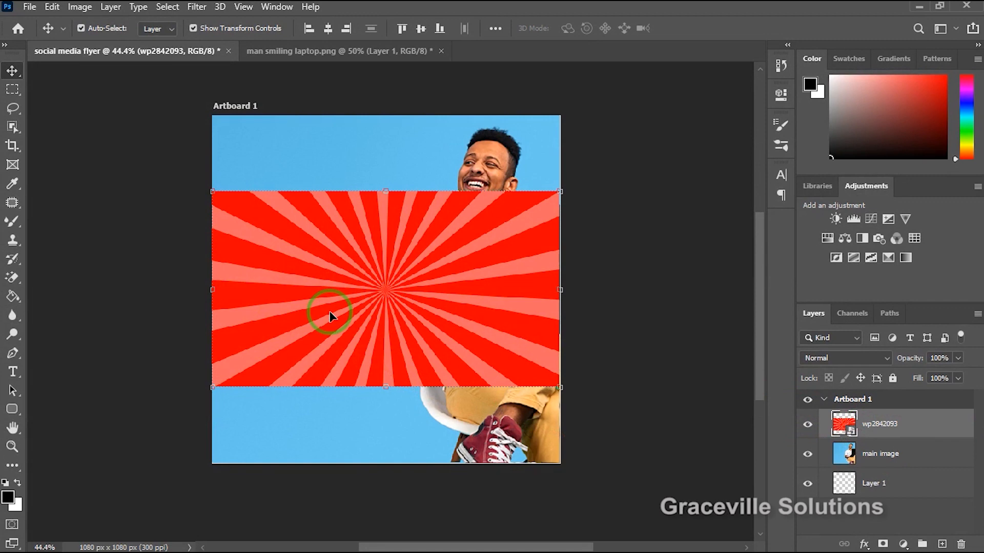
{"action": "scroll", "coordinate": [330, 313], "scroll_direction": "up", "scroll_amount": 3}
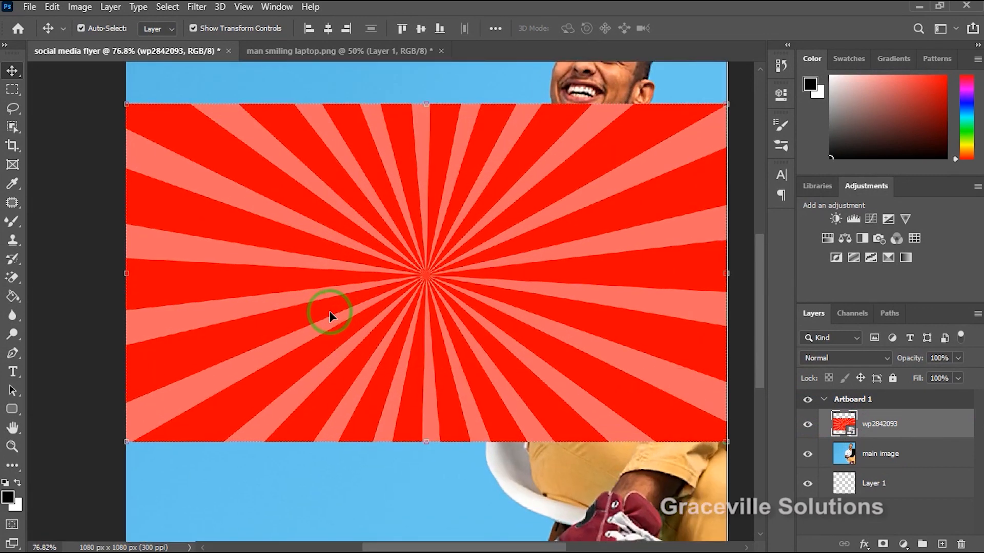
{"action": "scroll", "coordinate": [330, 313], "scroll_direction": "down", "scroll_amount": 2}
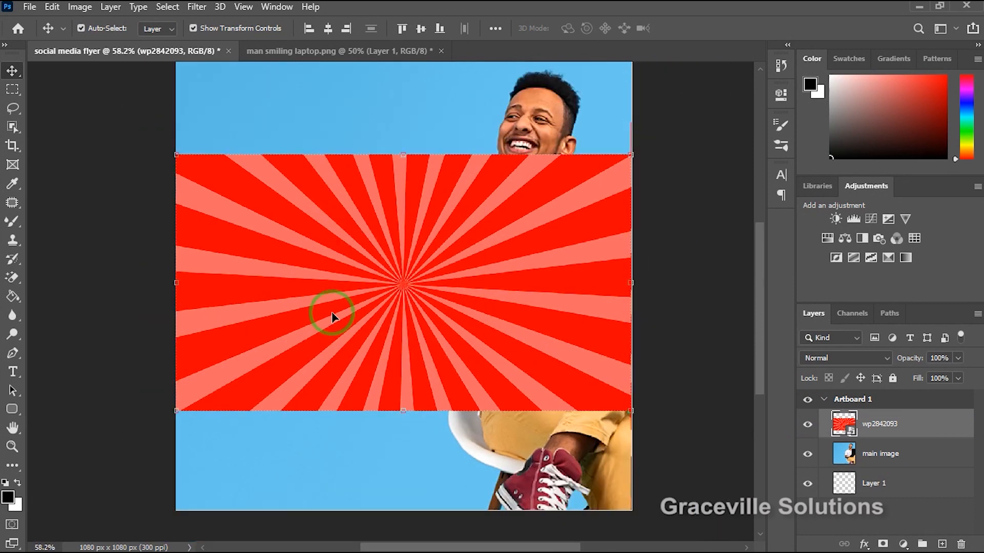
{"action": "scroll", "coordinate": [332, 317], "scroll_direction": "up", "scroll_amount": 1}
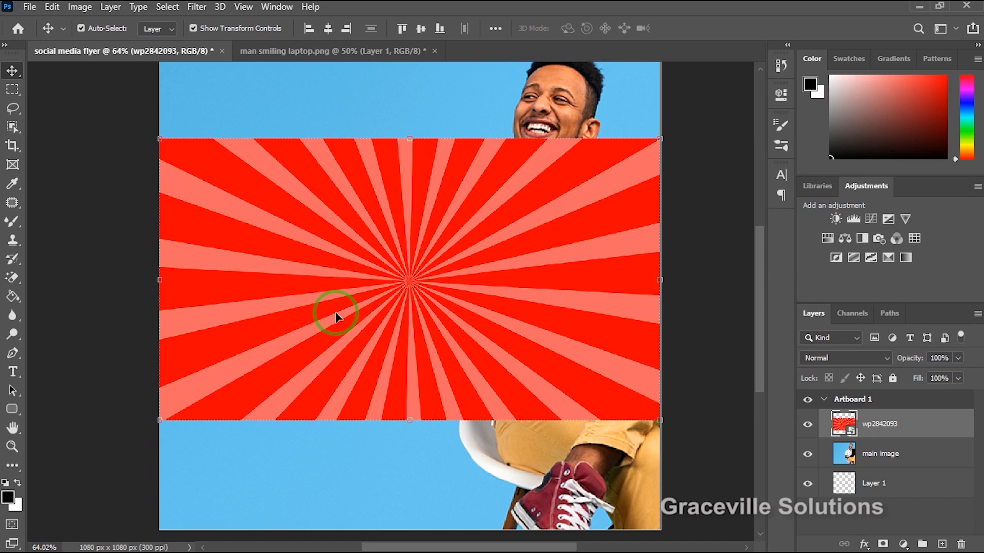
{"action": "scroll", "coordinate": [501, 328], "scroll_direction": "up", "scroll_amount": 3}
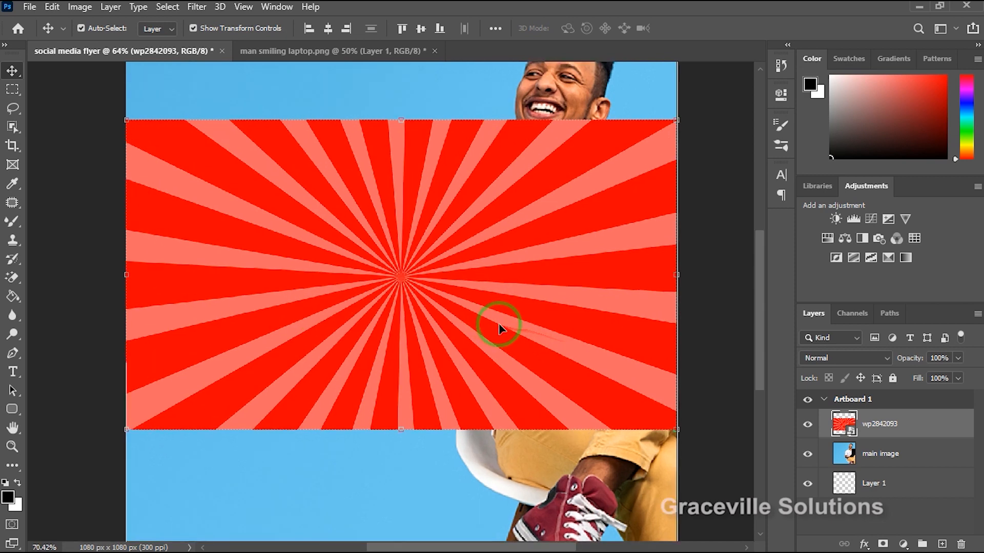
{"action": "scroll", "coordinate": [501, 328], "scroll_direction": "down", "scroll_amount": 5}
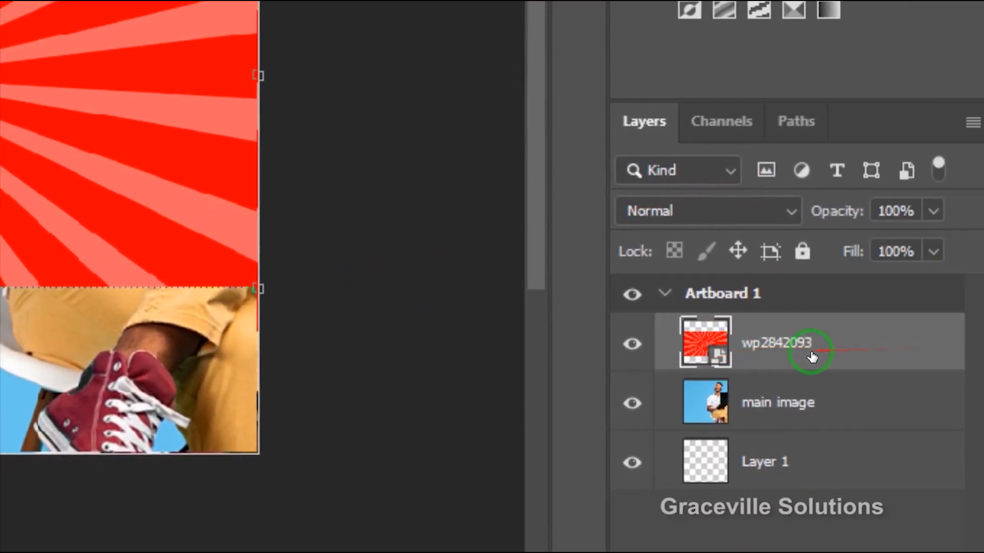
Convert the wp2842093 sunburst layer to a smart object and open its contents for editing.
{"action": "right_click", "coordinate": [935, 348]}
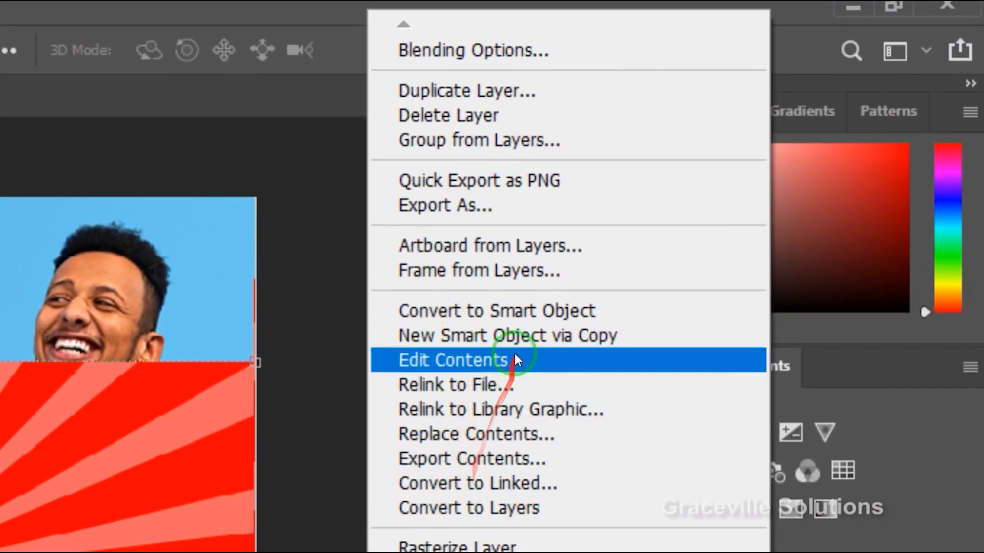
{"action": "left_click", "coordinate": [521, 309]}
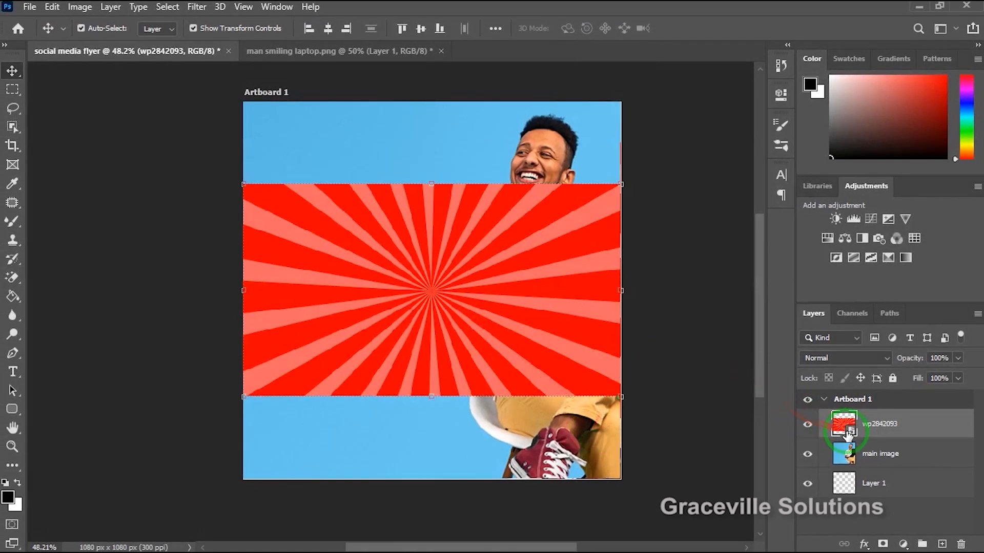
{"action": "double_click", "coordinate": [851, 433]}
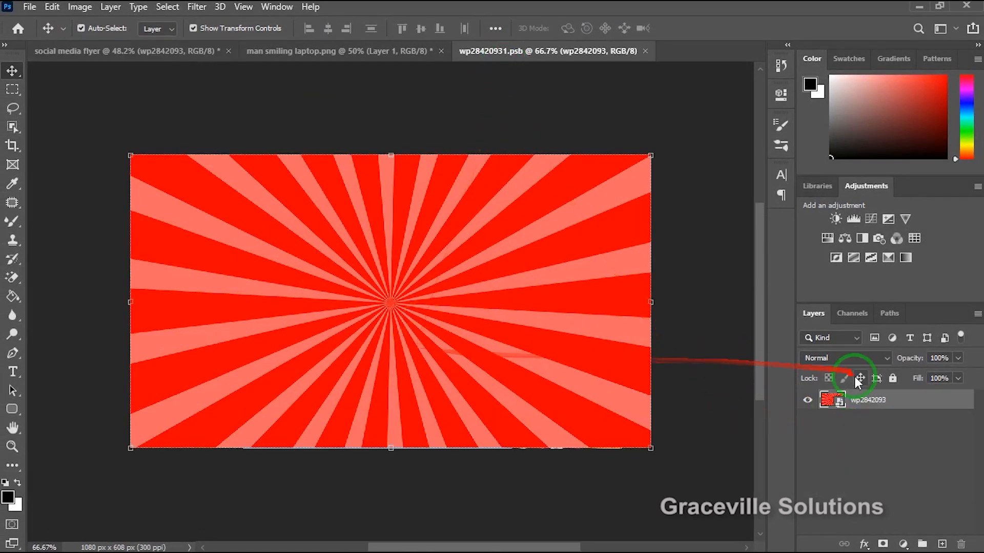
Desaturate the sunburst with a Hue/Saturation adjustment layer at saturation -100 and save the smart object's contents.
{"action": "scroll", "coordinate": [269, 355], "scroll_direction": "down", "scroll_amount": 1}
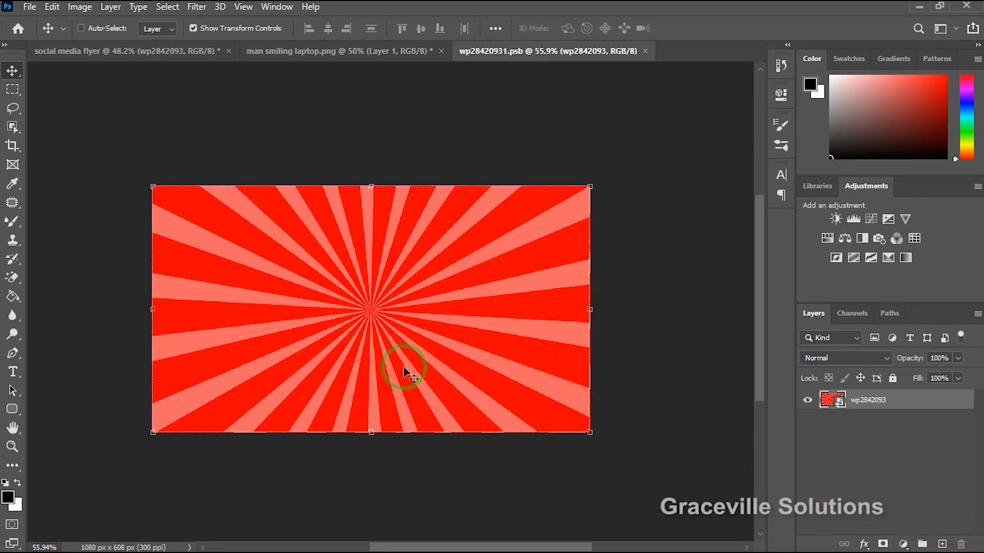
{"action": "scroll", "coordinate": [403, 370], "scroll_direction": "up", "scroll_amount": 4}
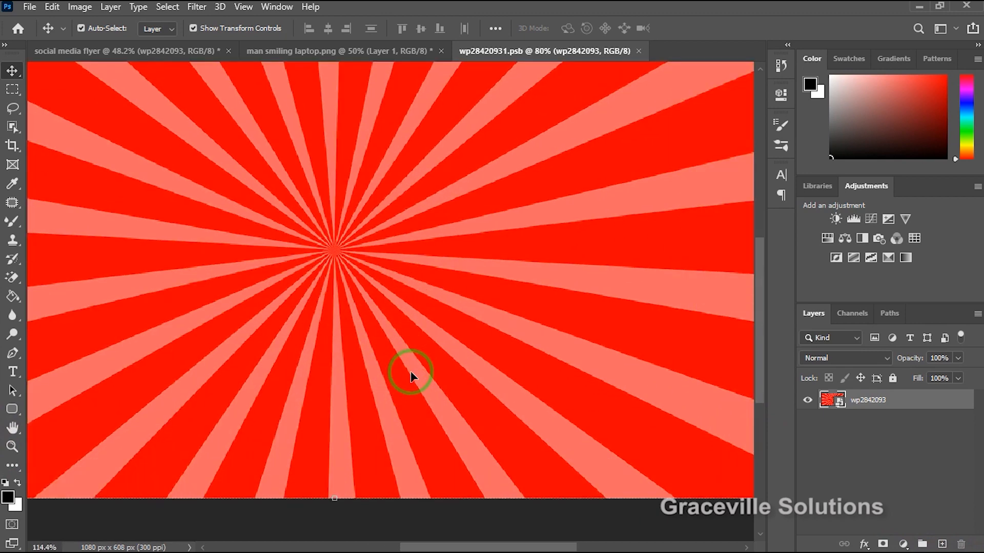
{"action": "scroll", "coordinate": [411, 373], "scroll_direction": "down", "scroll_amount": 2}
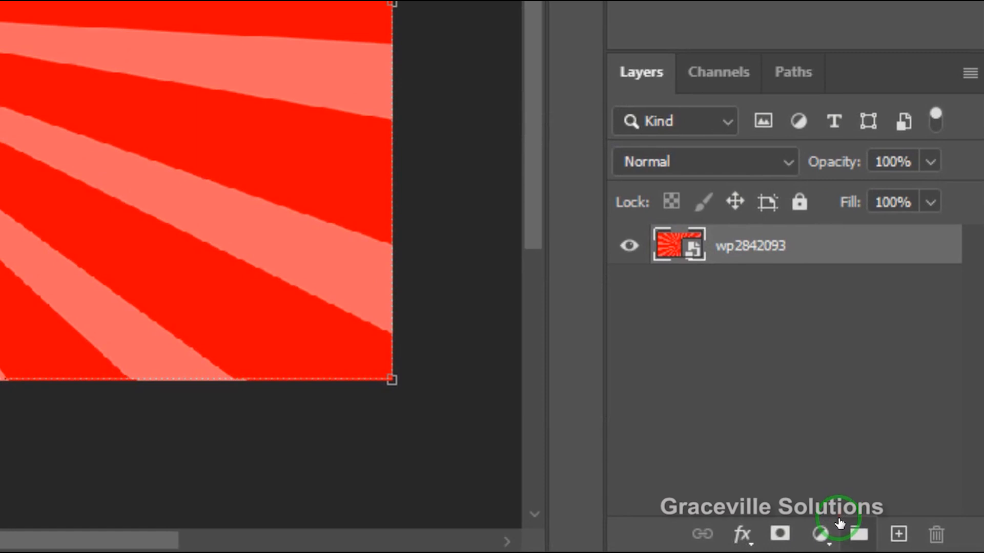
{"action": "left_click", "coordinate": [820, 533]}
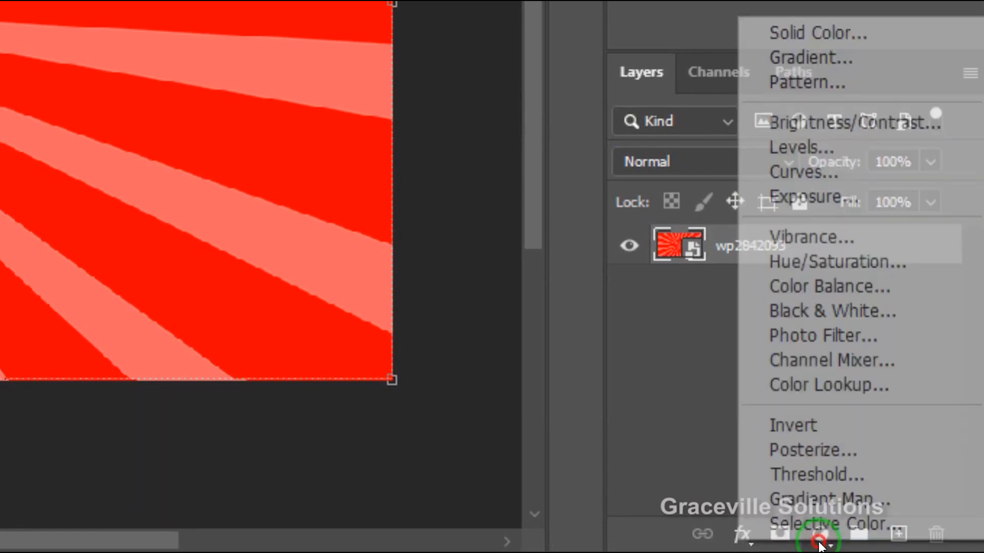
{"action": "left_click", "coordinate": [844, 261]}
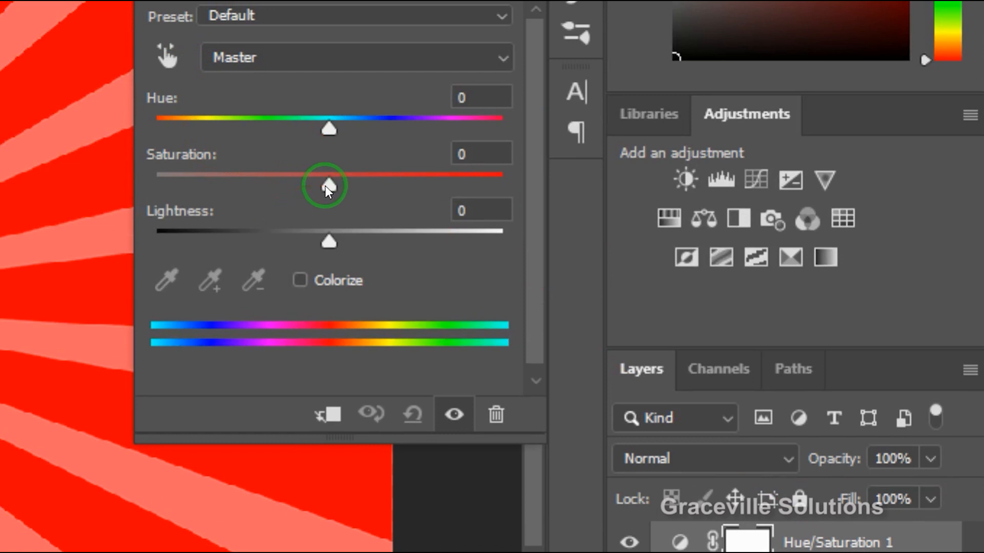
{"action": "left_click_drag", "start_coordinate": [325, 186], "coordinate": [137, 187]}
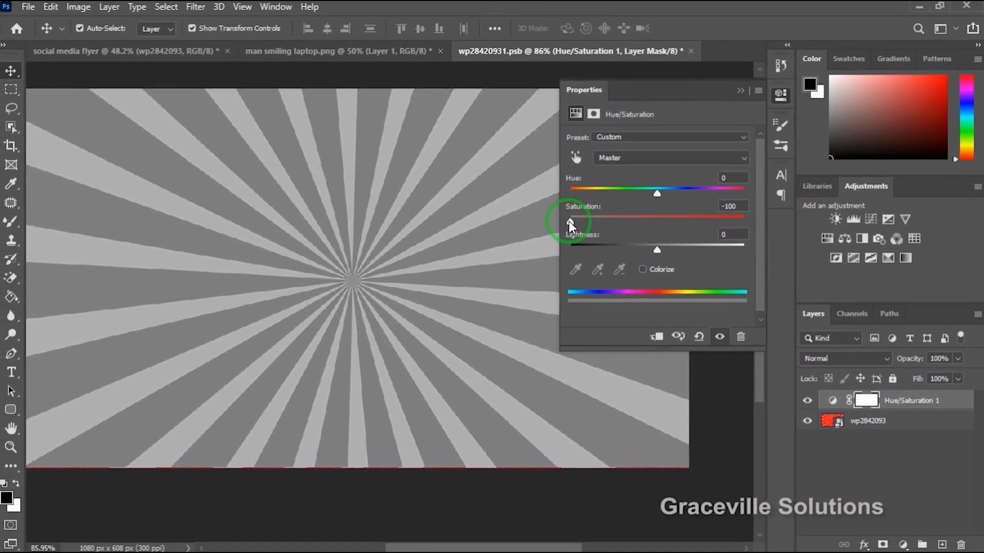
{"action": "left_click", "coordinate": [370, 271]}
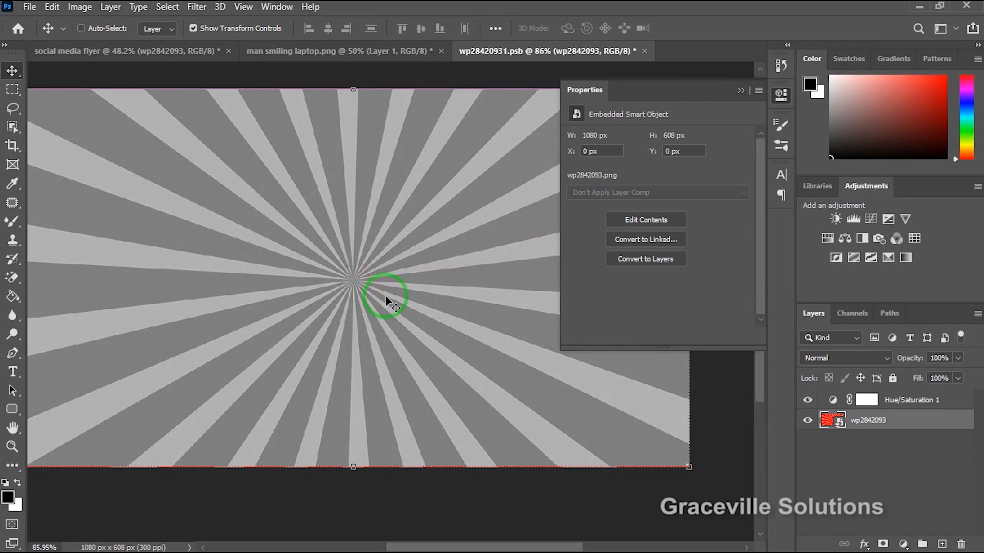
{"action": "key", "text": "ctrl+s"}
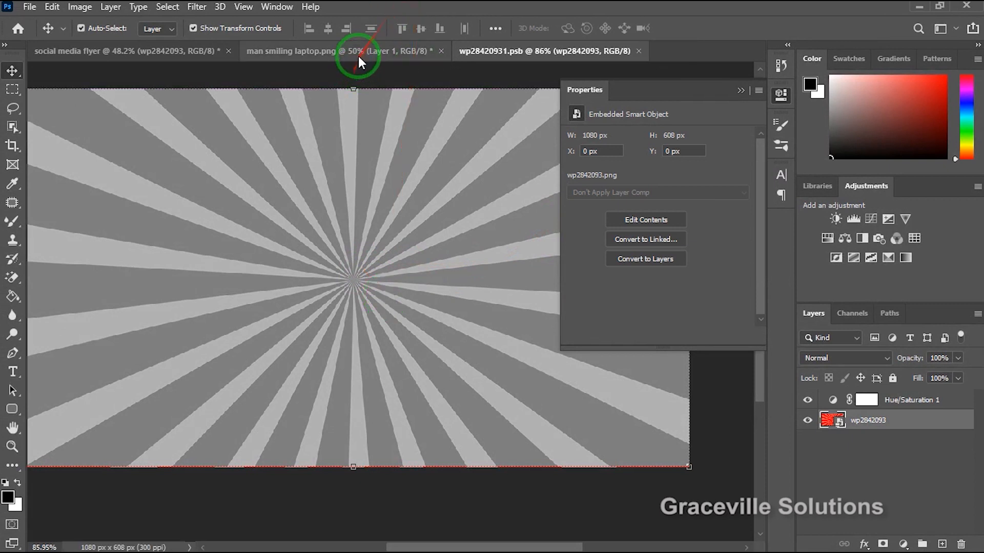
Try to carry the sunburst layer from its smart object contents into the man smiling laptop.png document.
{"action": "left_click", "coordinate": [358, 54]}
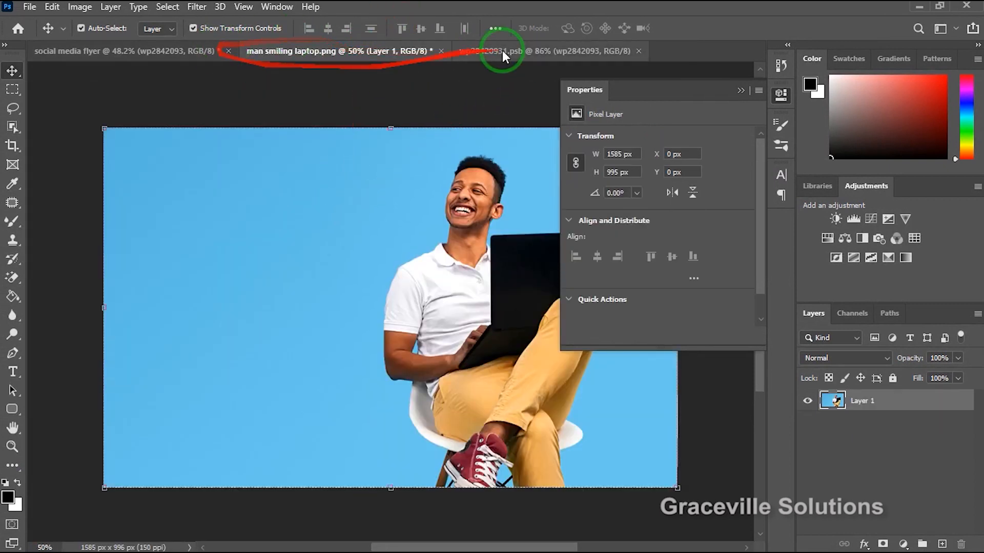
{"action": "left_click", "coordinate": [508, 50]}
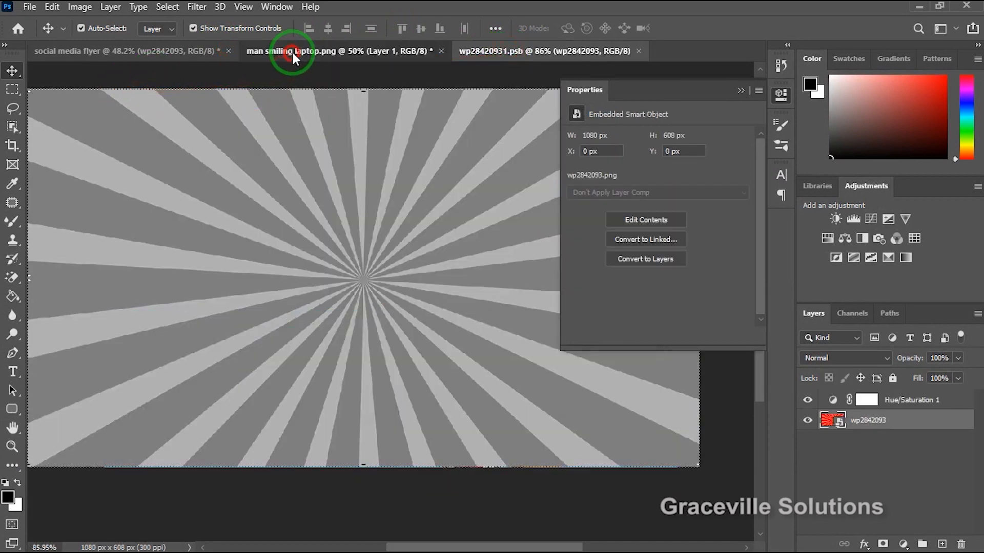
{"action": "left_click", "coordinate": [292, 53]}
{"action": "left_click", "coordinate": [576, 50]}
{"action": "left_click_drag", "start_coordinate": [471, 320], "coordinate": [390, 232]}
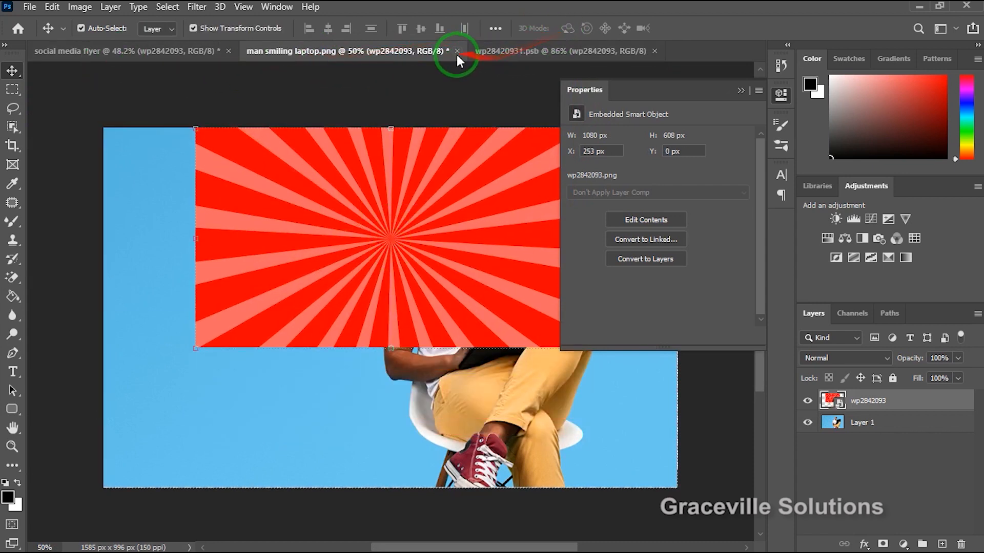
In the social media flyer document, move the sunburst to the artboard's top edge and enlarge it to about 182% to cover the artboard.
{"action": "left_click", "coordinate": [132, 51]}
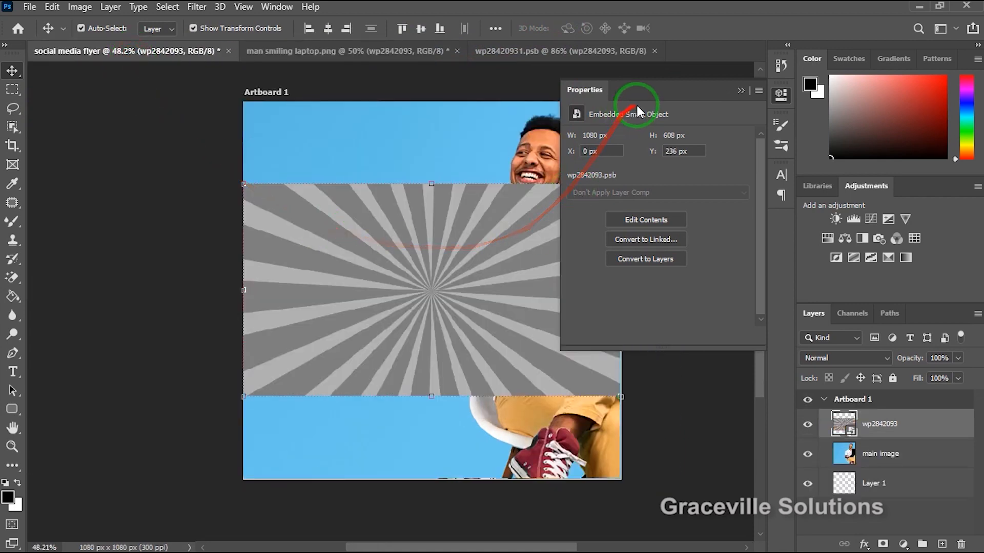
{"action": "left_click", "coordinate": [741, 90]}
{"action": "left_click", "coordinate": [610, 52]}
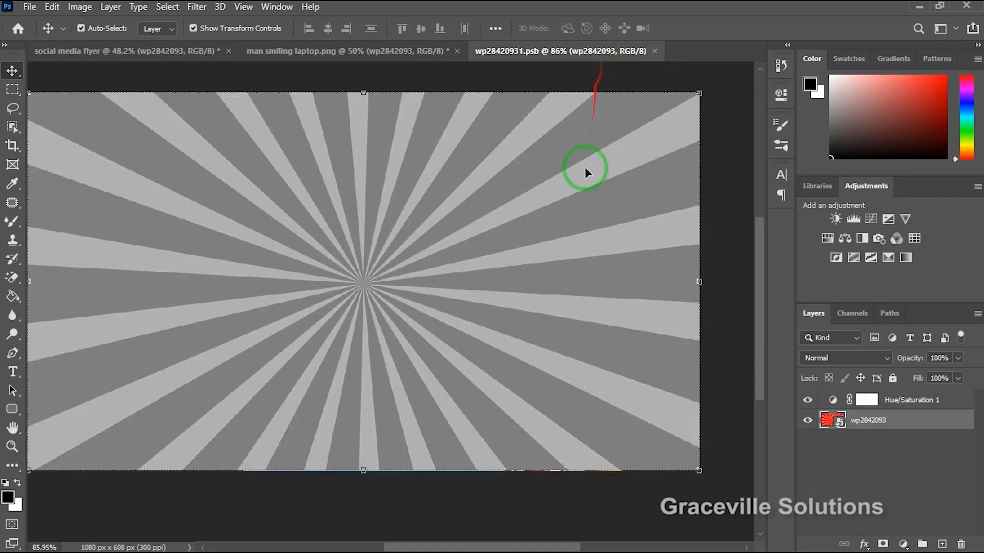
{"action": "left_click_drag", "start_coordinate": [577, 206], "coordinate": [123, 54]}
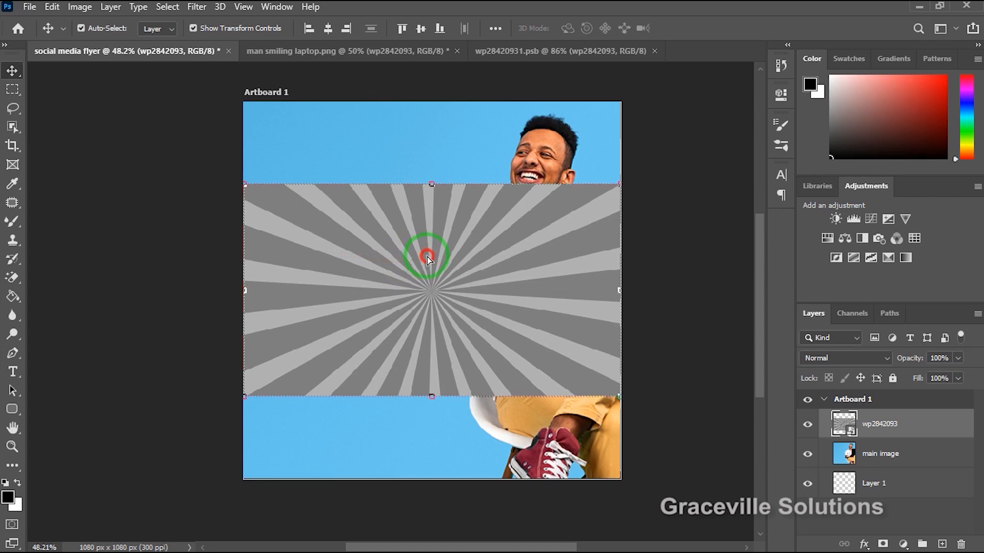
{"action": "left_click_drag", "start_coordinate": [428, 259], "coordinate": [425, 175]}
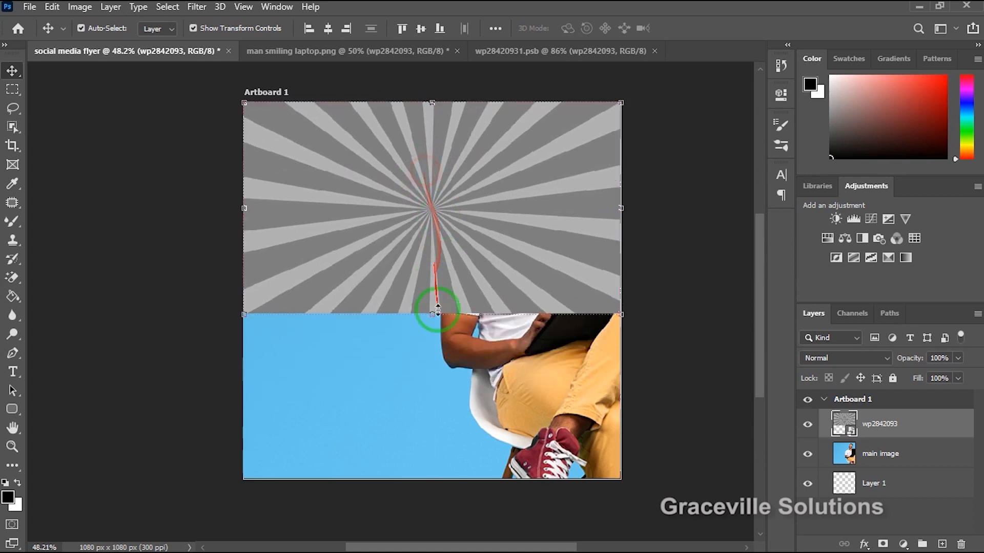
{"action": "left_click_drag", "start_coordinate": [430, 319], "coordinate": [463, 488]}
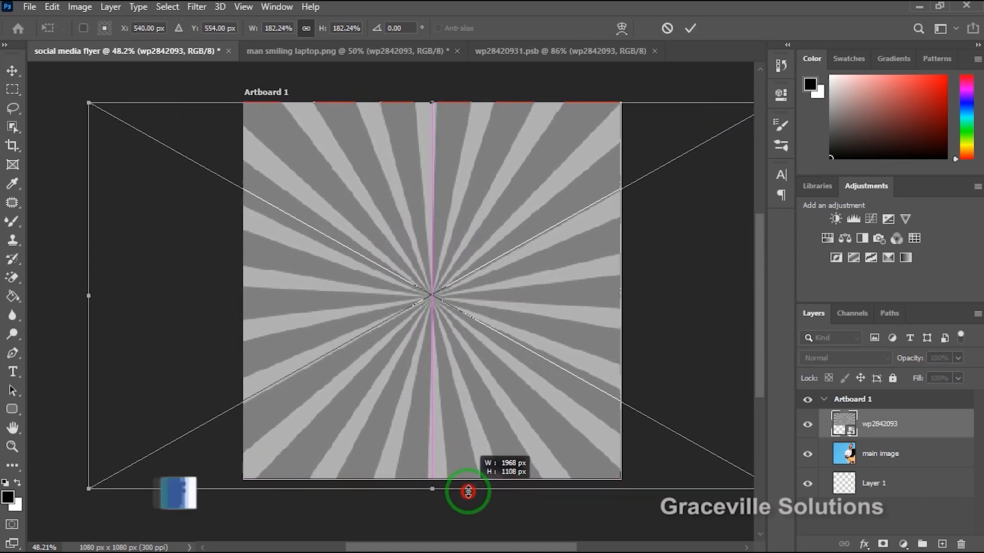
{"action": "left_click", "coordinate": [688, 29]}
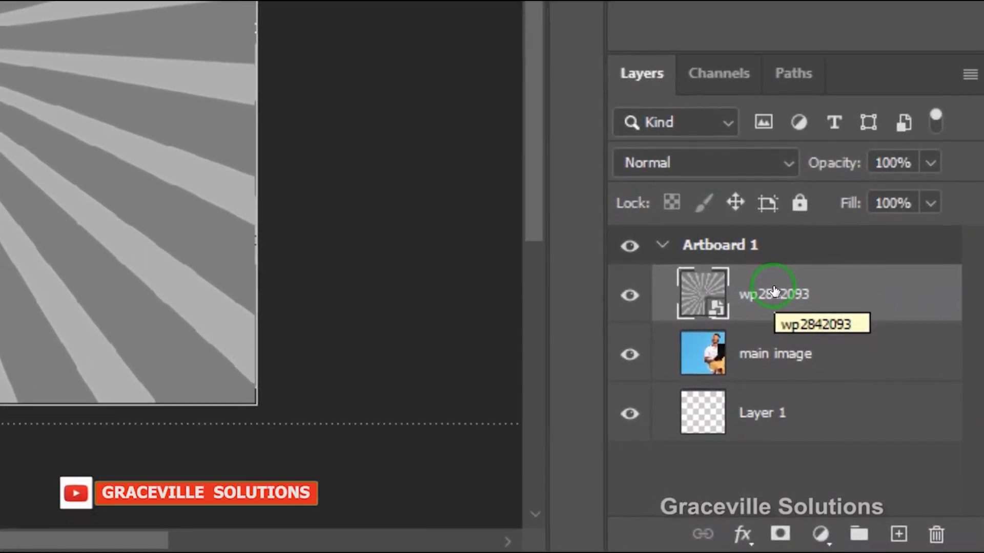
Rename the wp2842093 layer as sun burst image.
{"action": "double_click", "coordinate": [880, 422]}
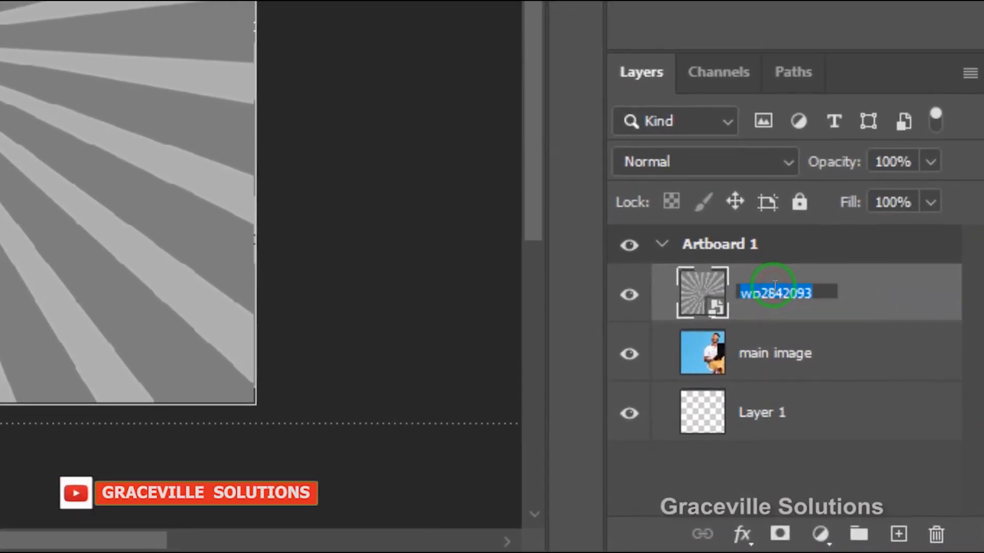
{"action": "type", "text": "sun burst image"}
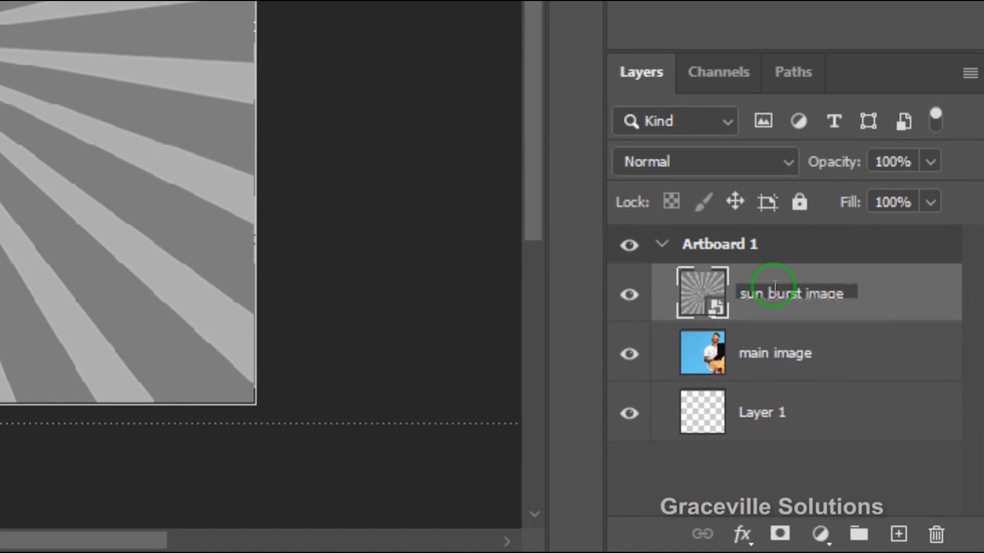
{"action": "left_click", "coordinate": [484, 168]}
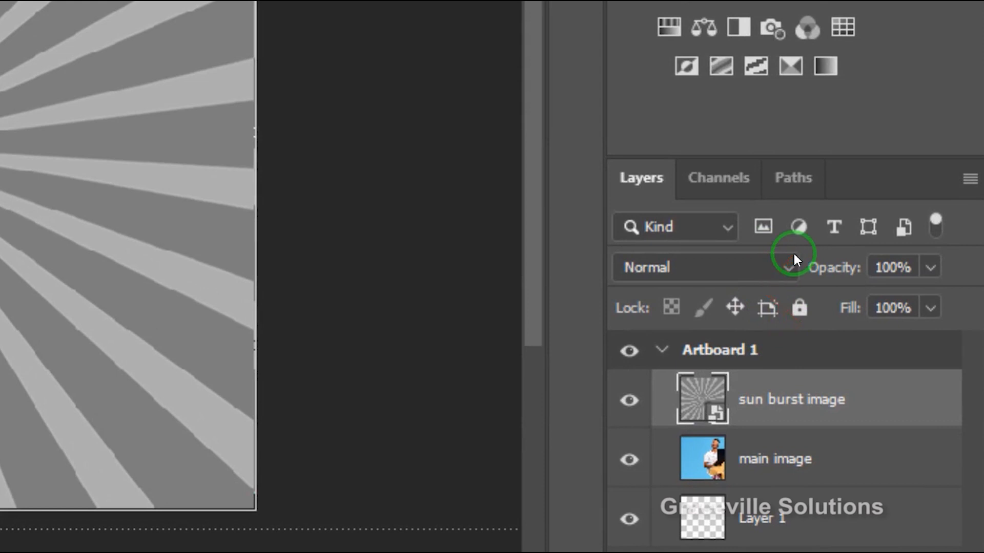
Set the sun burst image layer to Soft Light blending at 50% opacity and deselect the layer.
{"action": "left_click", "coordinate": [786, 272]}
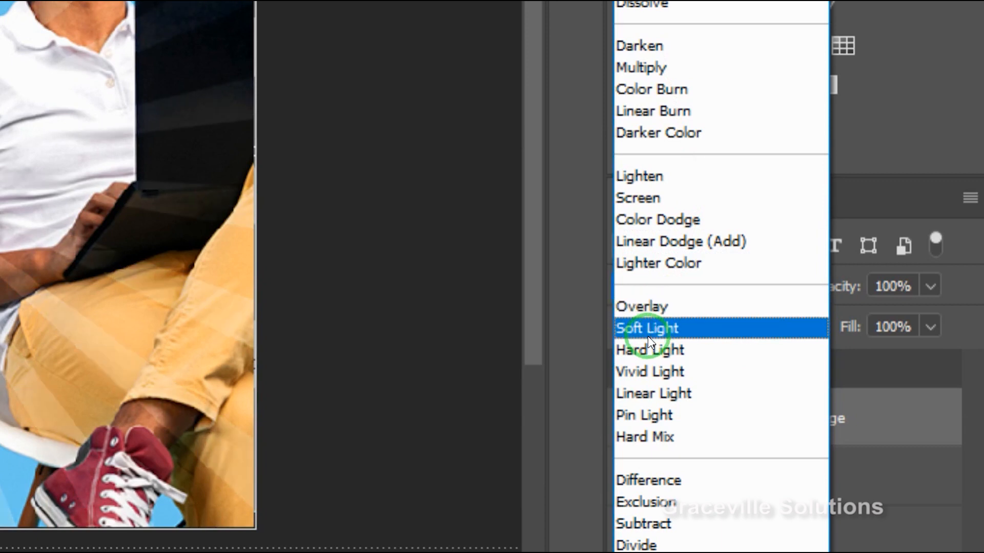
{"action": "left_click", "coordinate": [648, 333]}
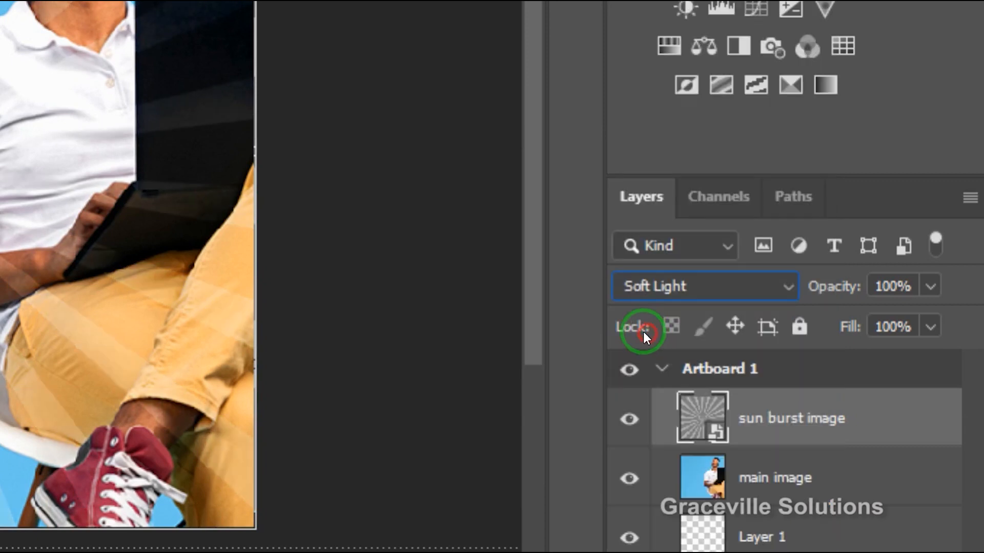
{"action": "left_click", "coordinate": [928, 287]}
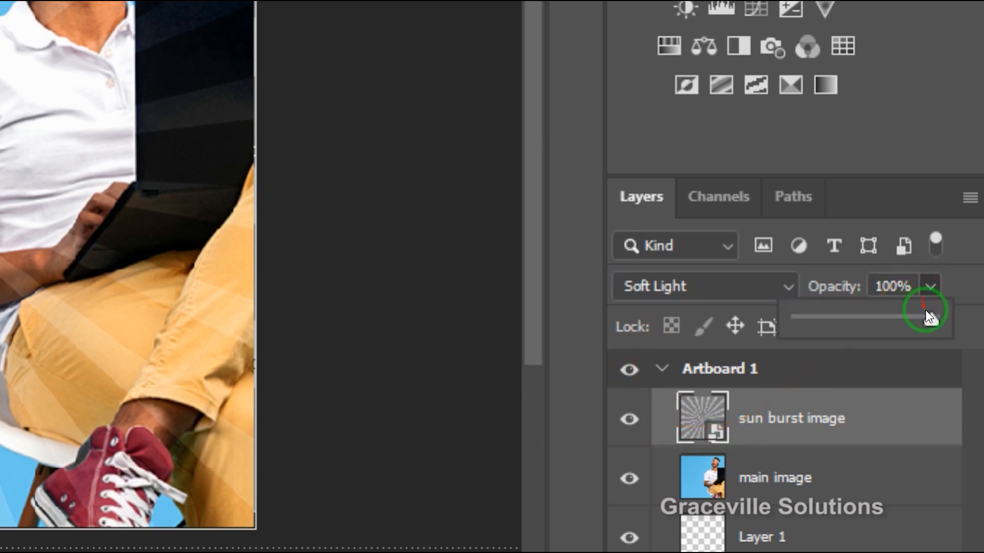
{"action": "left_click_drag", "start_coordinate": [890, 318], "coordinate": [866, 318]}
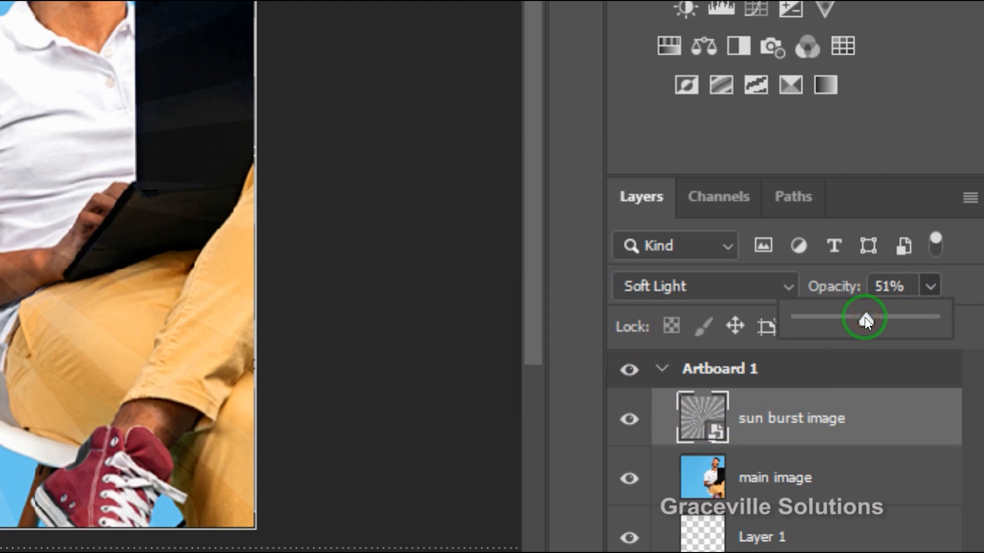
{"action": "left_click_drag", "start_coordinate": [865, 319], "coordinate": [865, 318]}
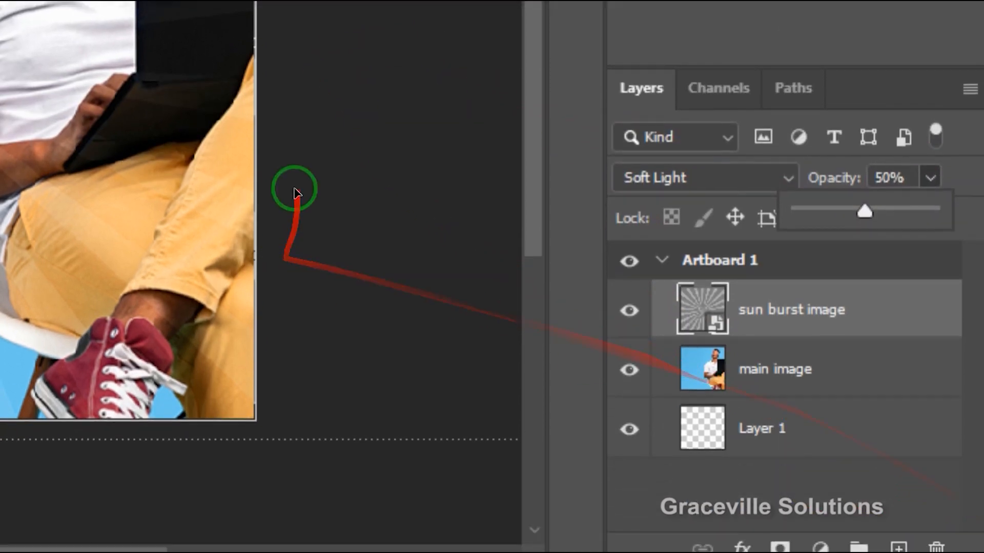
{"action": "left_click", "coordinate": [295, 293]}
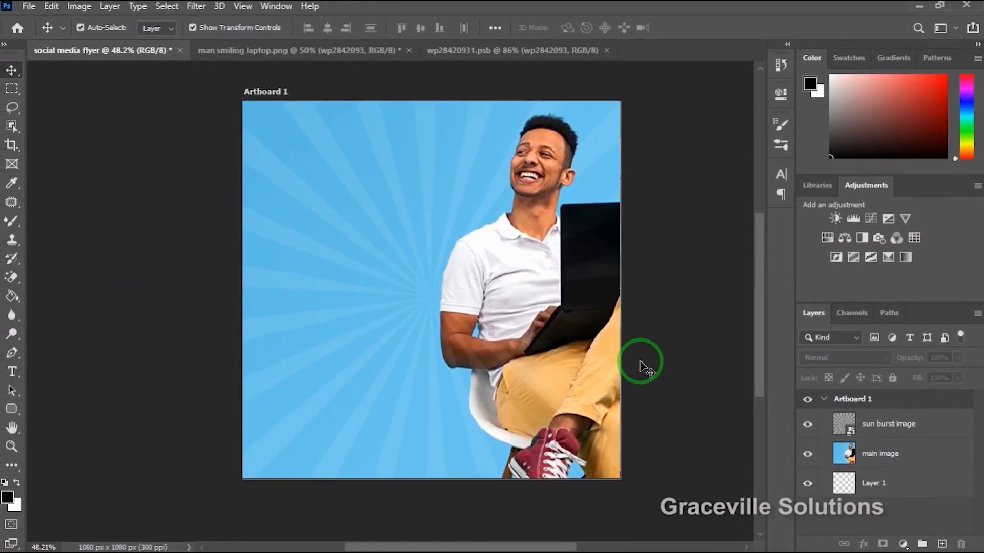
Add a layer mask to the sun burst image layer.
{"action": "scroll", "coordinate": [295, 184], "scroll_direction": "up", "scroll_amount": 5}
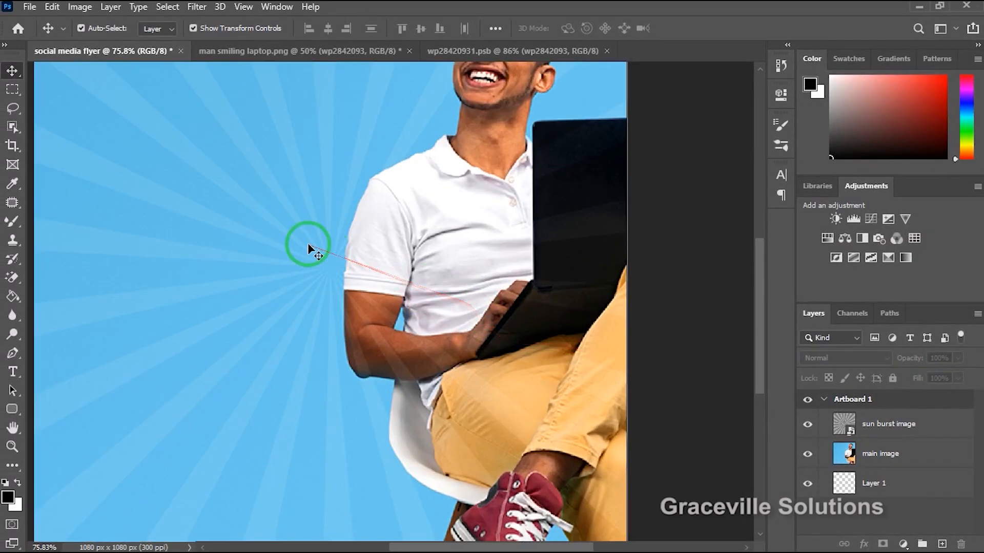
{"action": "scroll", "coordinate": [307, 246], "scroll_direction": "down", "scroll_amount": 3}
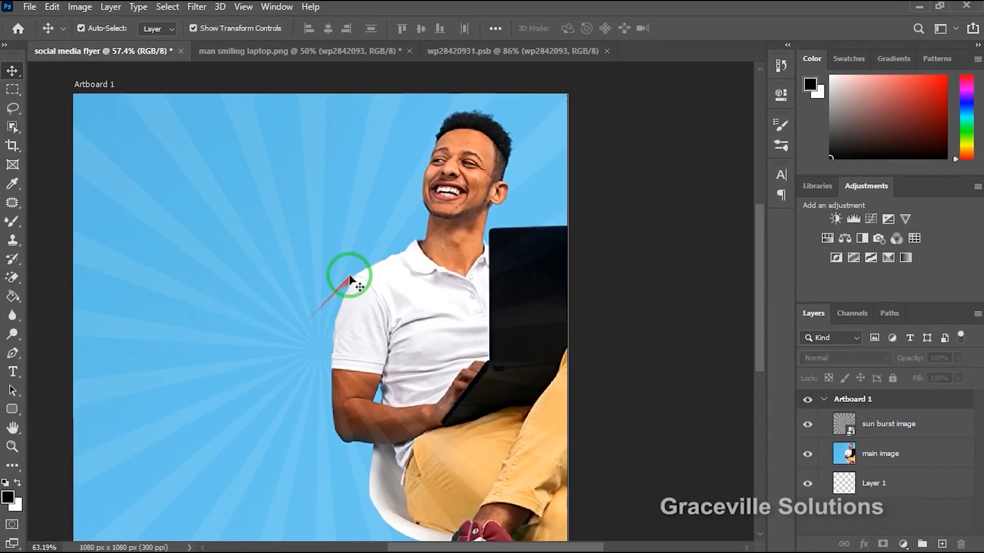
{"action": "scroll", "coordinate": [350, 278], "scroll_direction": "up", "scroll_amount": 3}
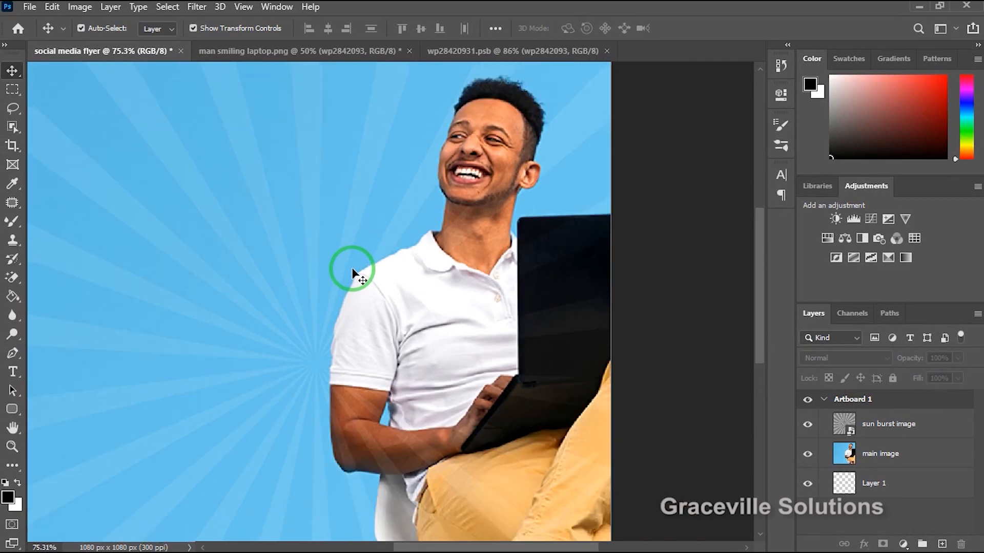
{"action": "scroll", "coordinate": [429, 258], "scroll_direction": "up", "scroll_amount": 3}
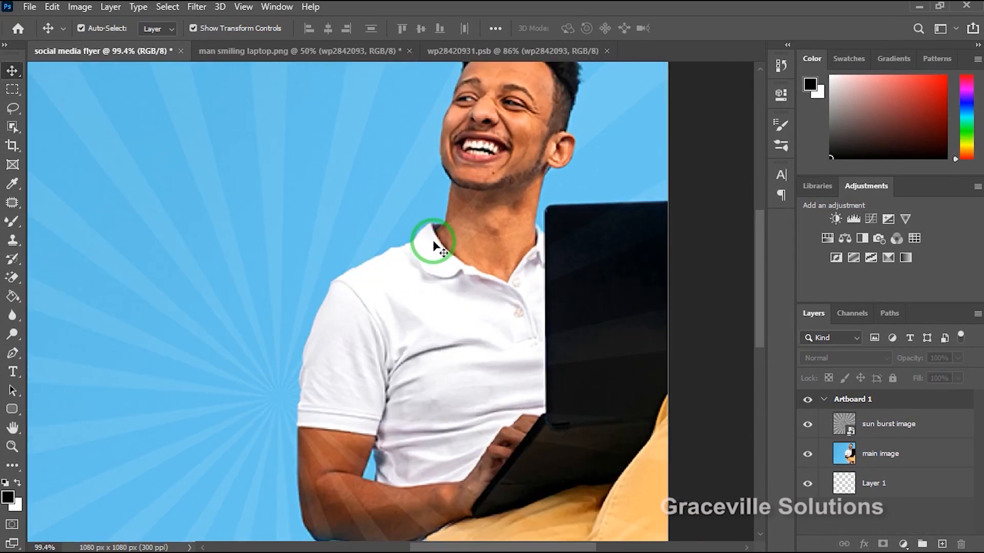
{"action": "scroll", "coordinate": [433, 246], "scroll_direction": "down", "scroll_amount": 3}
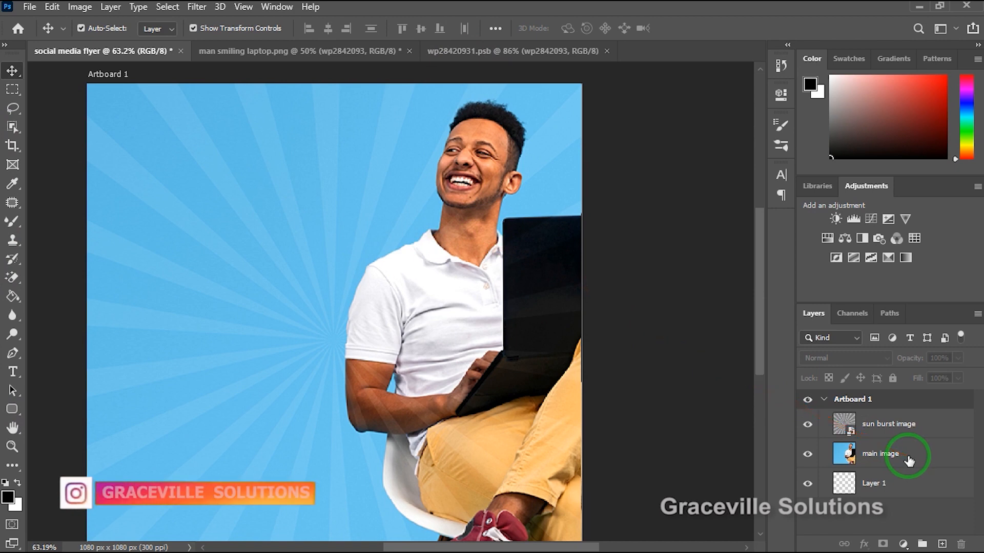
{"action": "left_click", "coordinate": [910, 429]}
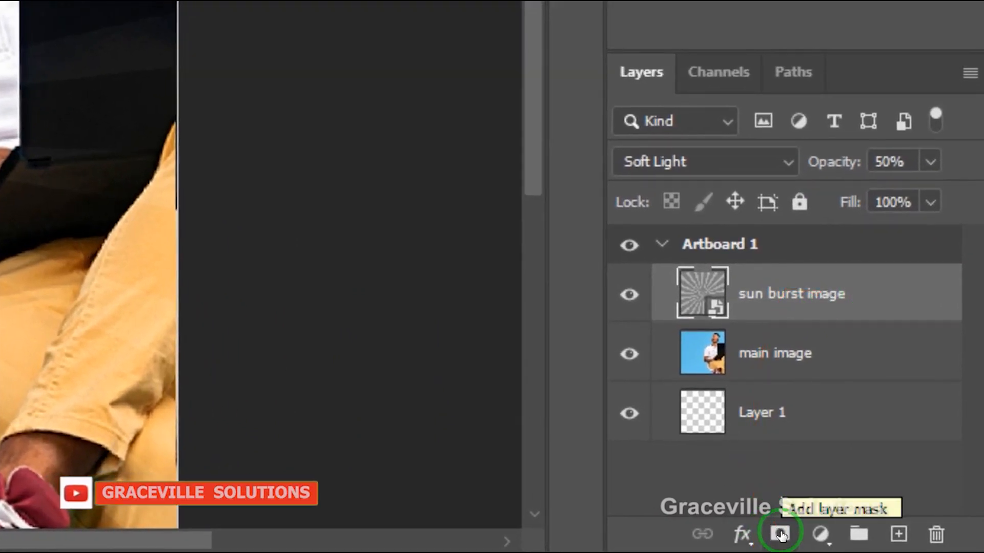
{"action": "left_click", "coordinate": [781, 535]}
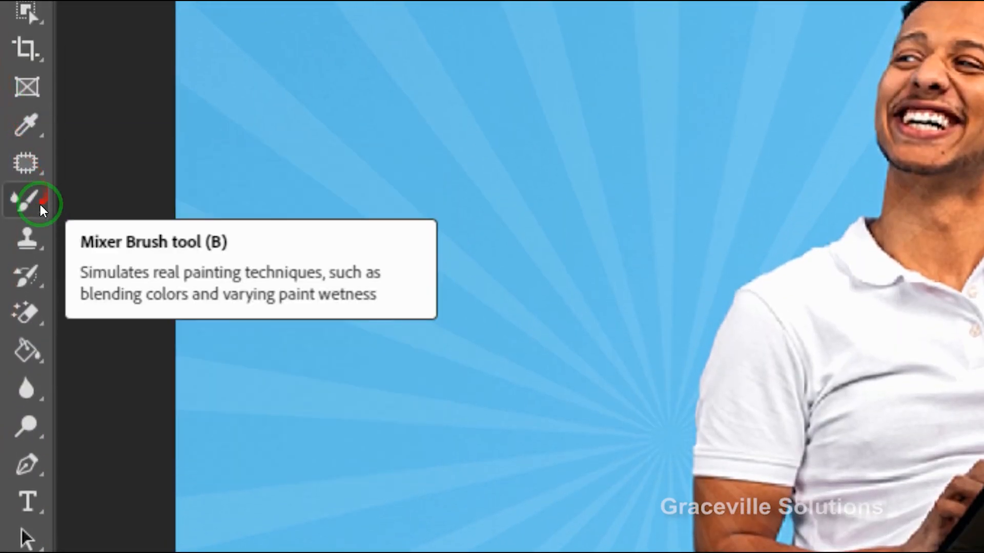
Paint black with the Brush tool on the sun burst image layer's mask to hide the rays over the man, laptop and chair.
{"action": "right_click", "coordinate": [36, 208]}
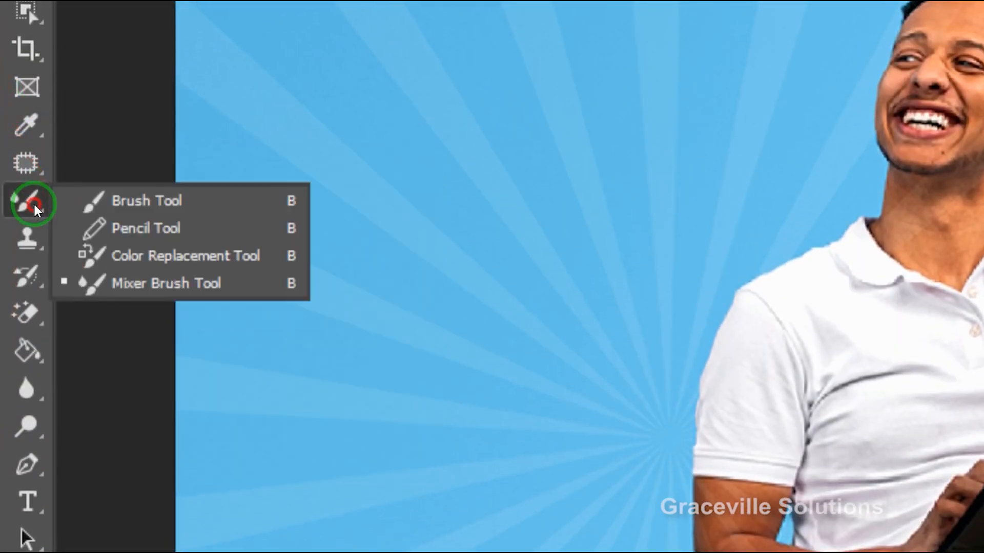
{"action": "left_click", "coordinate": [126, 201]}
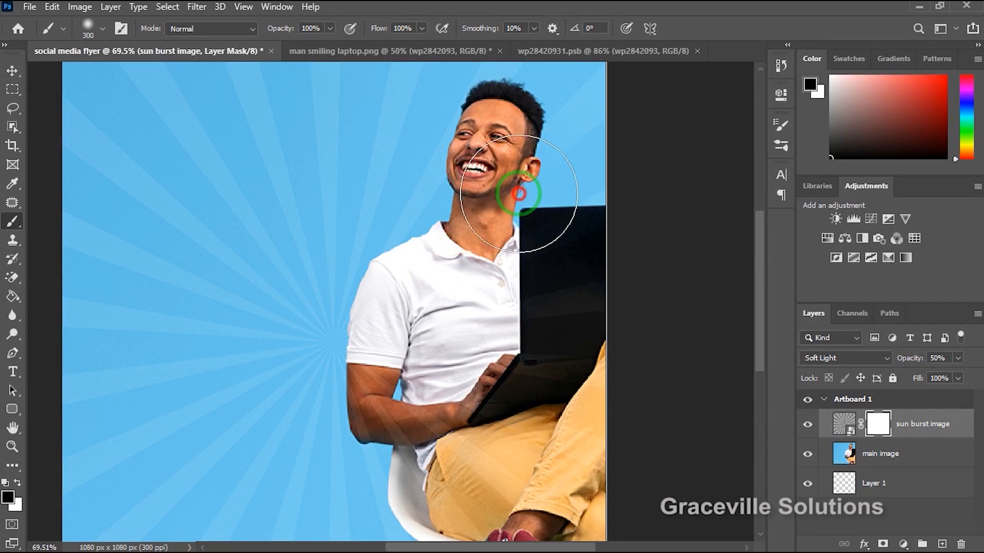
{"action": "left_click_drag", "start_coordinate": [516, 132], "coordinate": [547, 136]}
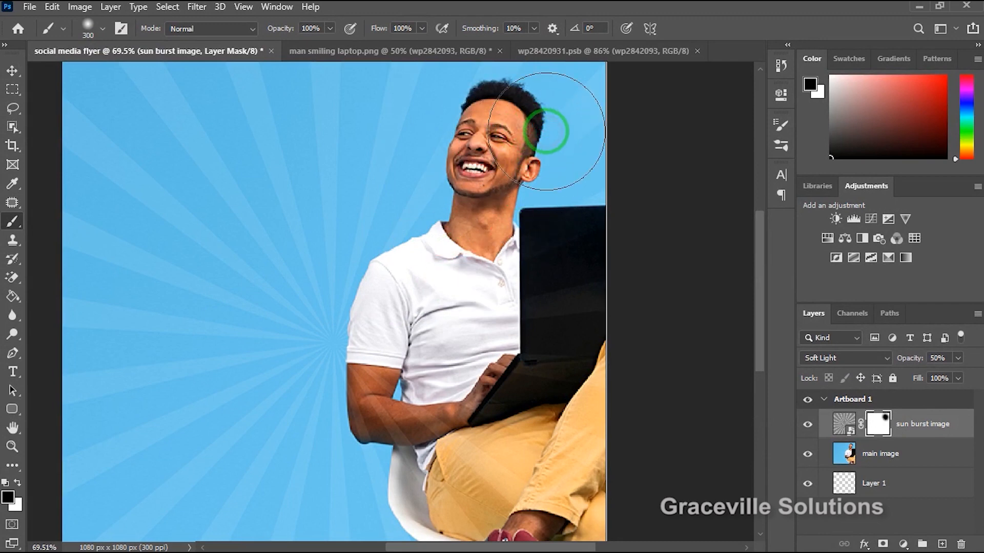
{"action": "scroll", "coordinate": [547, 132], "scroll_direction": "up", "scroll_amount": 4}
{"action": "scroll", "coordinate": [464, 241], "scroll_direction": "down", "scroll_amount": 2}
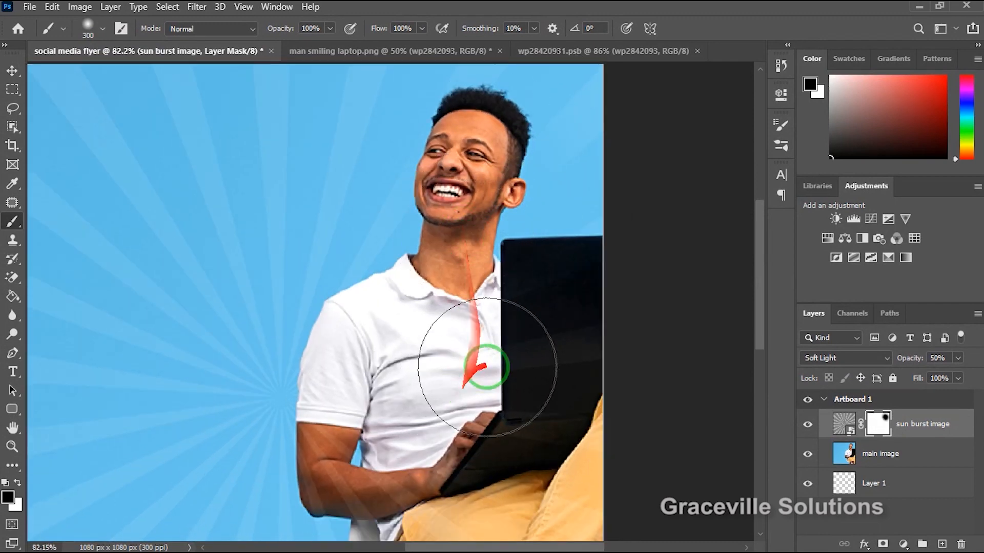
{"action": "mouse_move", "coordinate": [487, 366]}
{"action": "left_mouse_down"}
{"action": "mouse_move", "coordinate": [466, 357]}
{"action": "mouse_move", "coordinate": [540, 357]}
{"action": "mouse_move", "coordinate": [452, 408]}
{"action": "left_mouse_up"}
{"action": "scroll", "coordinate": [453, 410], "scroll_direction": "down", "scroll_amount": 3}
{"action": "mouse_move", "coordinate": [485, 474]}
{"action": "left_mouse_down"}
{"action": "mouse_move", "coordinate": [501, 489]}
{"action": "mouse_move", "coordinate": [375, 481]}
{"action": "mouse_move", "coordinate": [403, 481]}
{"action": "mouse_move", "coordinate": [358, 463]}
{"action": "mouse_move", "coordinate": [496, 261]}
{"action": "mouse_move", "coordinate": [515, 211]}
{"action": "mouse_move", "coordinate": [508, 190]}
{"action": "left_mouse_up"}
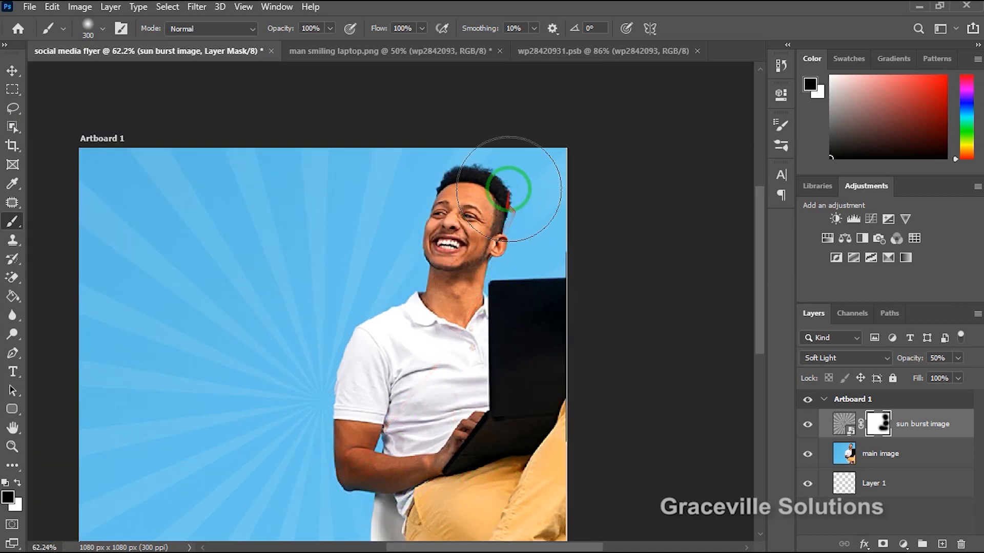
{"action": "left_click_drag", "start_coordinate": [412, 407], "coordinate": [468, 273]}
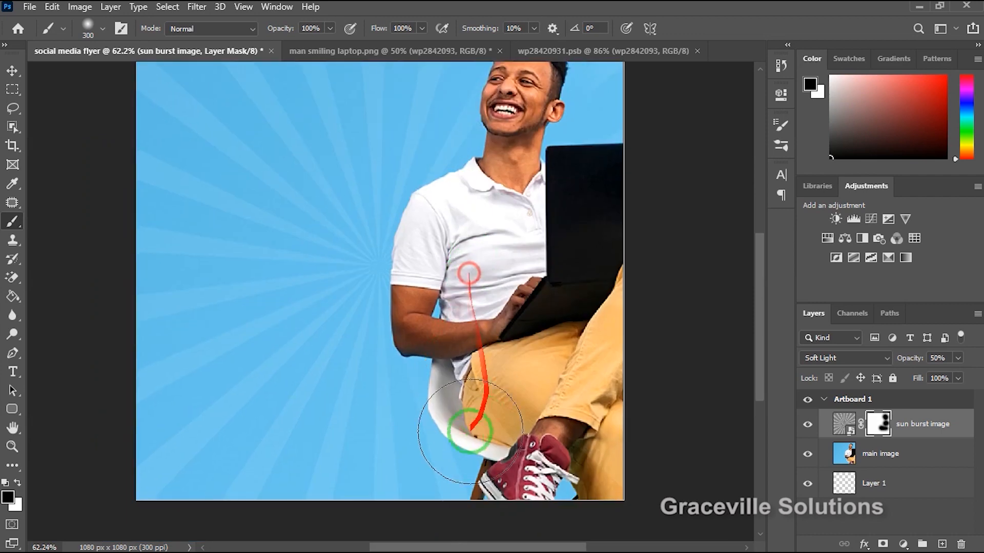
{"action": "mouse_move", "coordinate": [557, 453]}
{"action": "left_mouse_down"}
{"action": "mouse_move", "coordinate": [553, 469]}
{"action": "mouse_move", "coordinate": [543, 452]}
{"action": "left_mouse_up"}
{"action": "scroll", "coordinate": [329, 306], "scroll_direction": "down", "scroll_amount": 2}
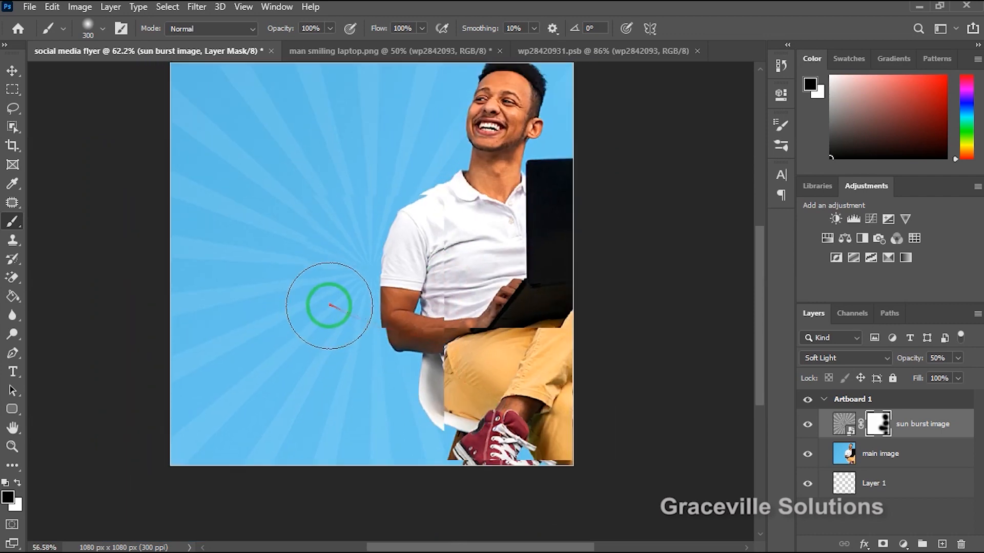
{"action": "scroll", "coordinate": [341, 312], "scroll_direction": "down", "scroll_amount": 3}
{"action": "scroll", "coordinate": [353, 307], "scroll_direction": "up", "scroll_amount": 3}
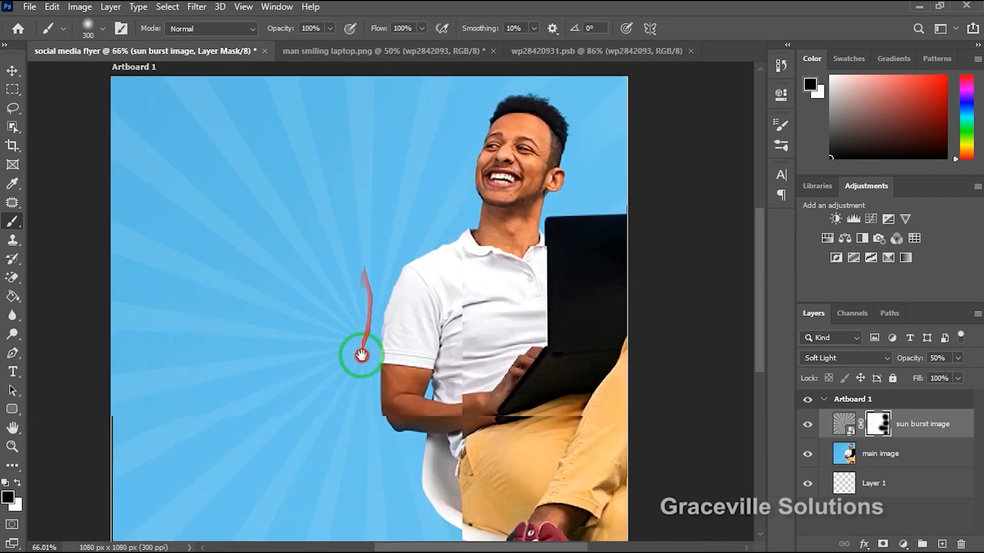
{"action": "scroll", "coordinate": [367, 280], "scroll_direction": "down", "scroll_amount": 1}
{"action": "mouse_move", "coordinate": [492, 206]}
{"action": "left_mouse_down"}
{"action": "mouse_move", "coordinate": [489, 159]}
{"action": "mouse_move", "coordinate": [475, 174]}
{"action": "left_mouse_up"}
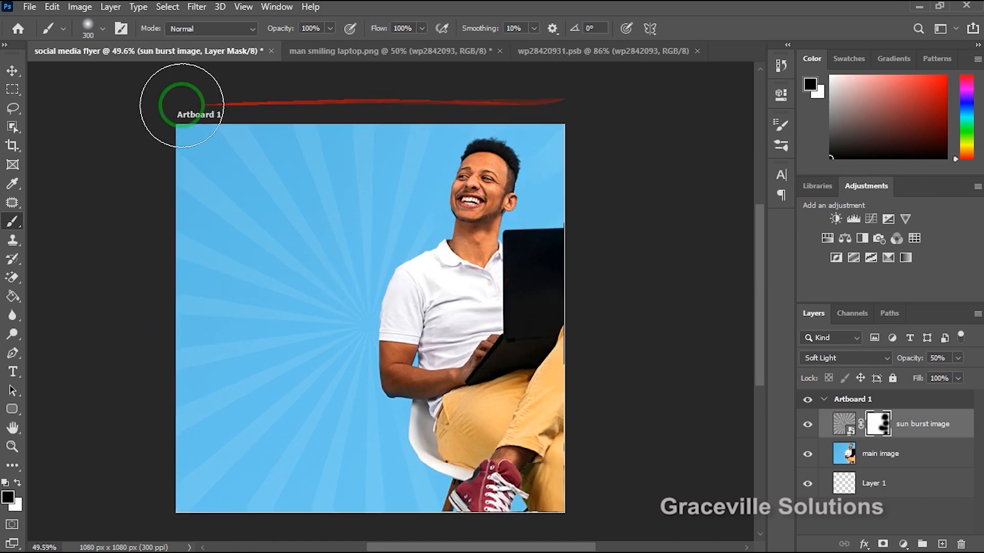
Lower the sun burst image layer's opacity to 34% and deselect the layer.
{"action": "left_click", "coordinate": [12, 72]}
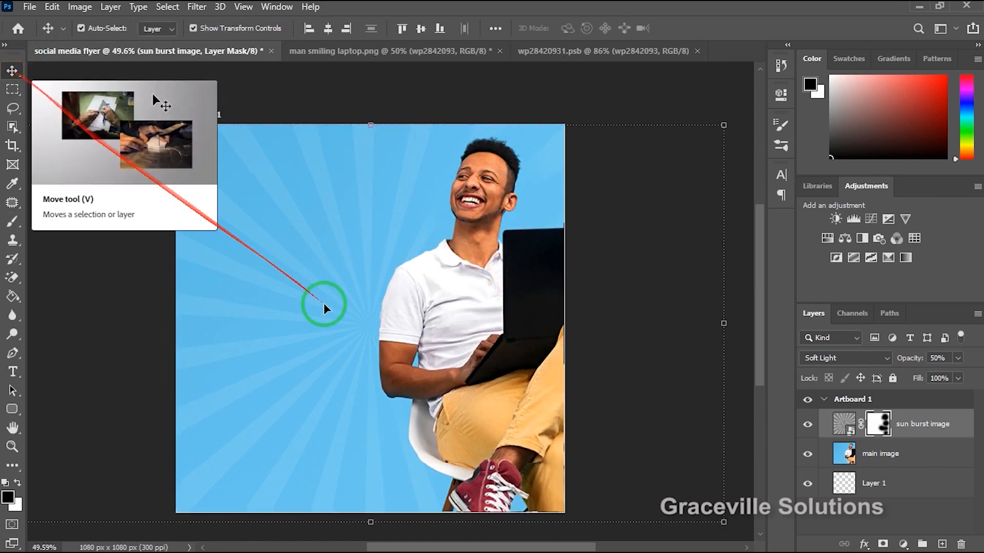
{"action": "left_click", "coordinate": [848, 451]}
{"action": "left_click", "coordinate": [848, 423]}
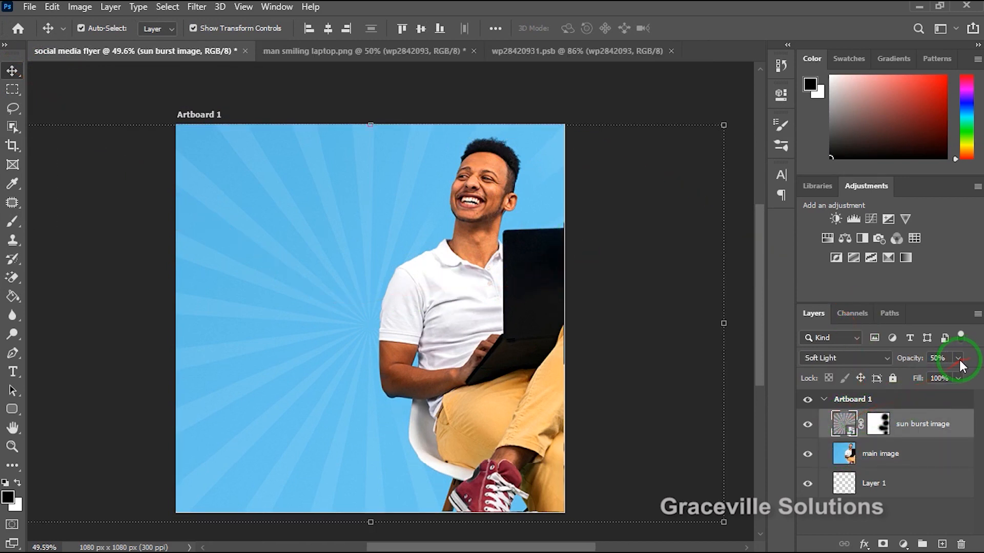
{"action": "scroll", "coordinate": [315, 389], "scroll_direction": "up", "scroll_amount": 2}
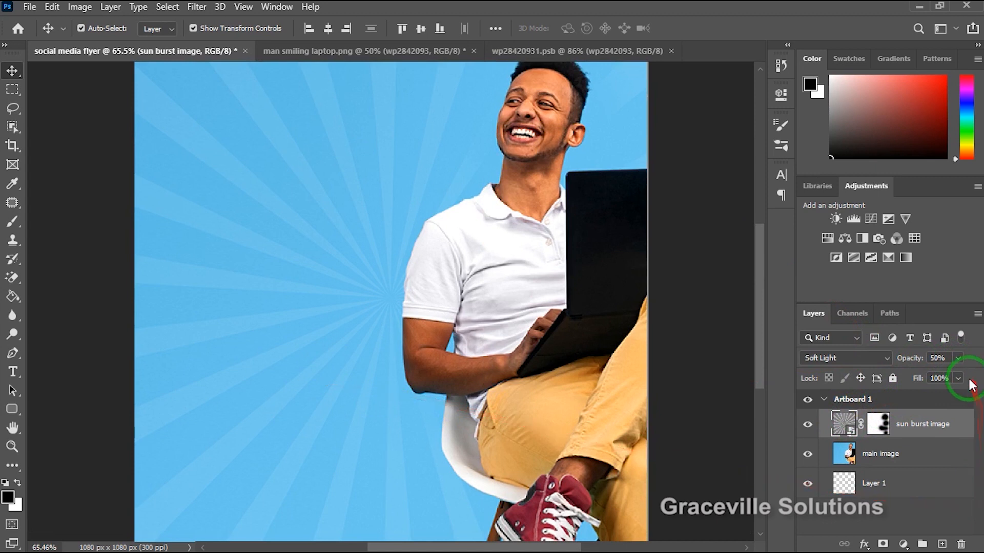
{"action": "left_click_drag", "start_coordinate": [930, 373], "coordinate": [928, 372]}
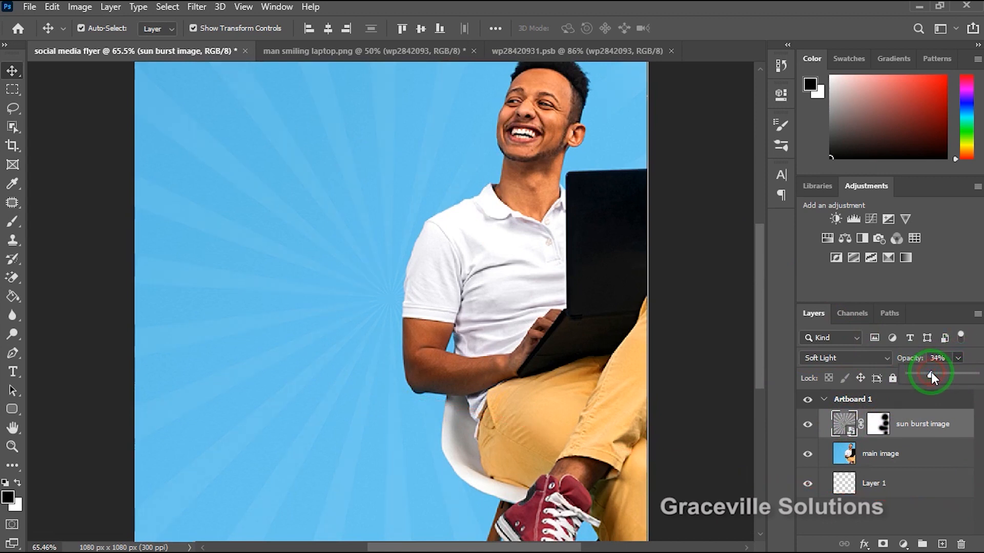
{"action": "scroll", "coordinate": [315, 300], "scroll_direction": "down", "scroll_amount": 2}
{"action": "scroll", "coordinate": [315, 300], "scroll_direction": "down", "scroll_amount": 1}
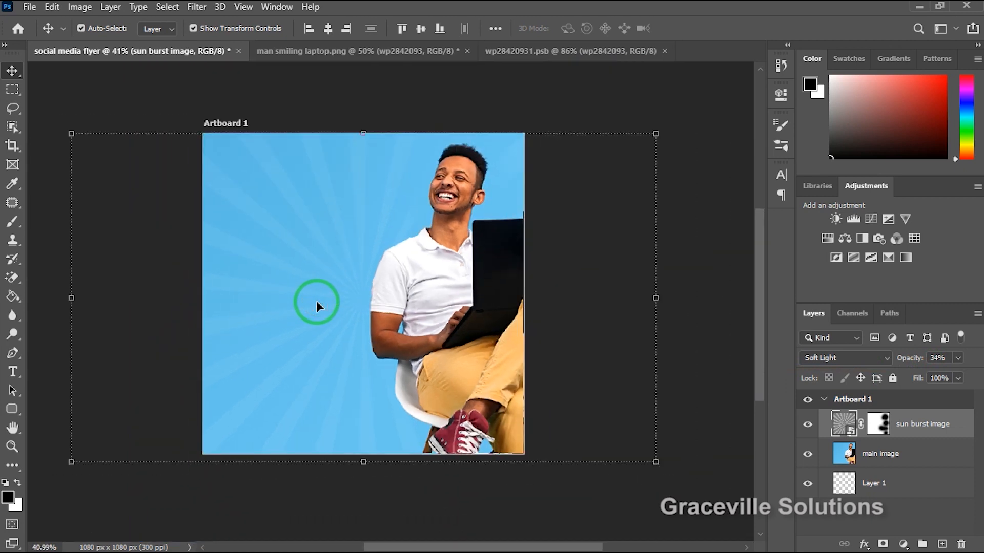
{"action": "left_click", "coordinate": [419, 93]}
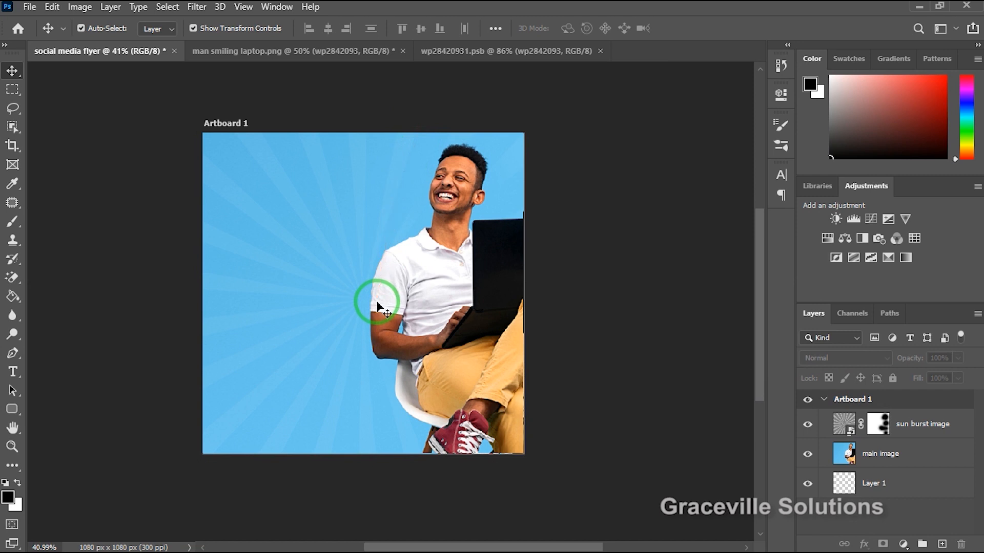
Place the socil media icon image in the flyer, scale it down slightly within the artboard and commit the placement.
{"action": "scroll", "coordinate": [378, 308], "scroll_direction": "up", "scroll_amount": 3}
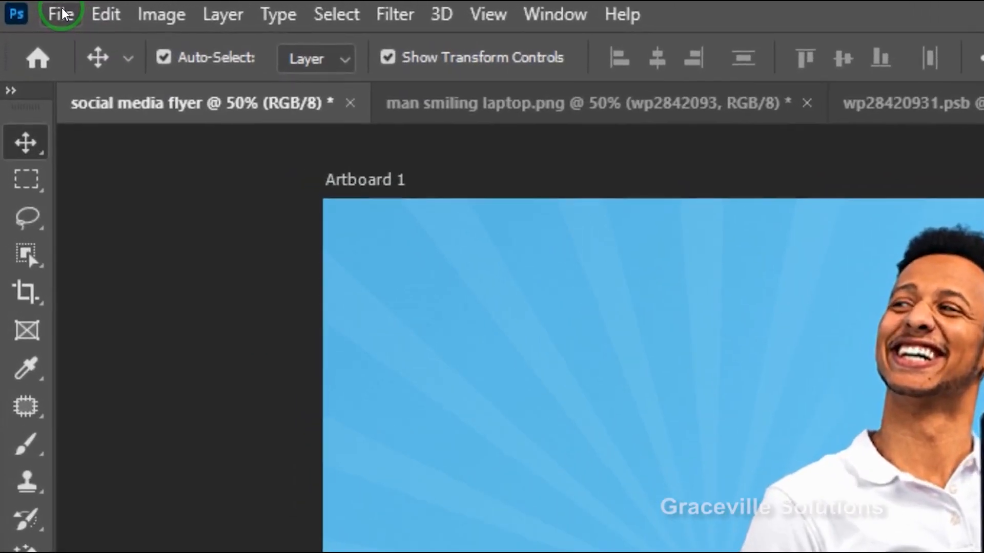
{"action": "left_click", "coordinate": [29, 7]}
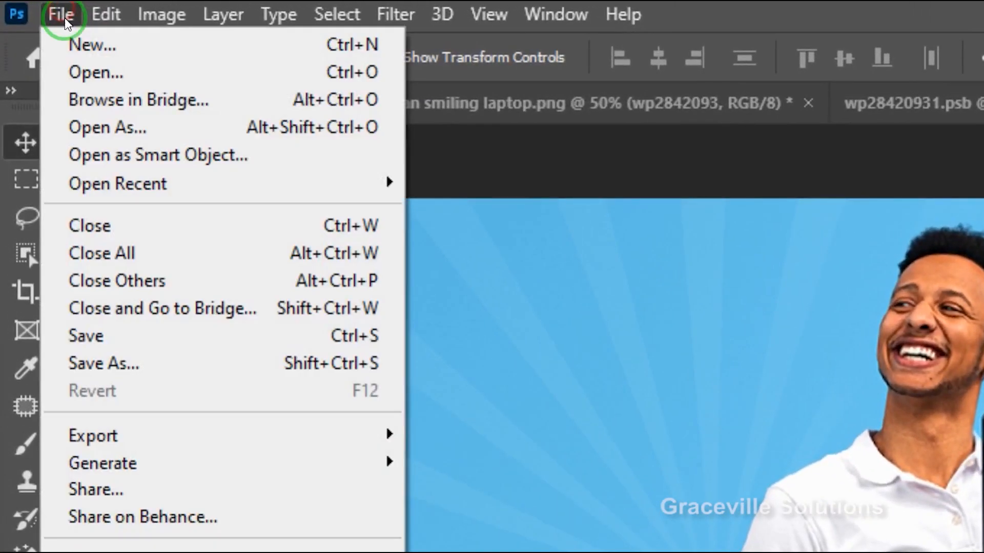
{"action": "left_click", "coordinate": [116, 426]}
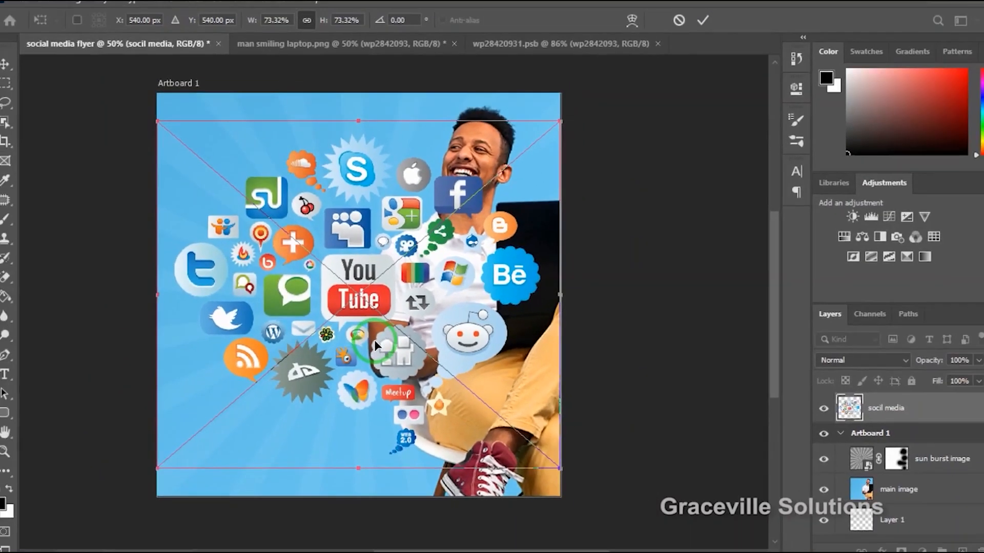
{"action": "left_click", "coordinate": [691, 28]}
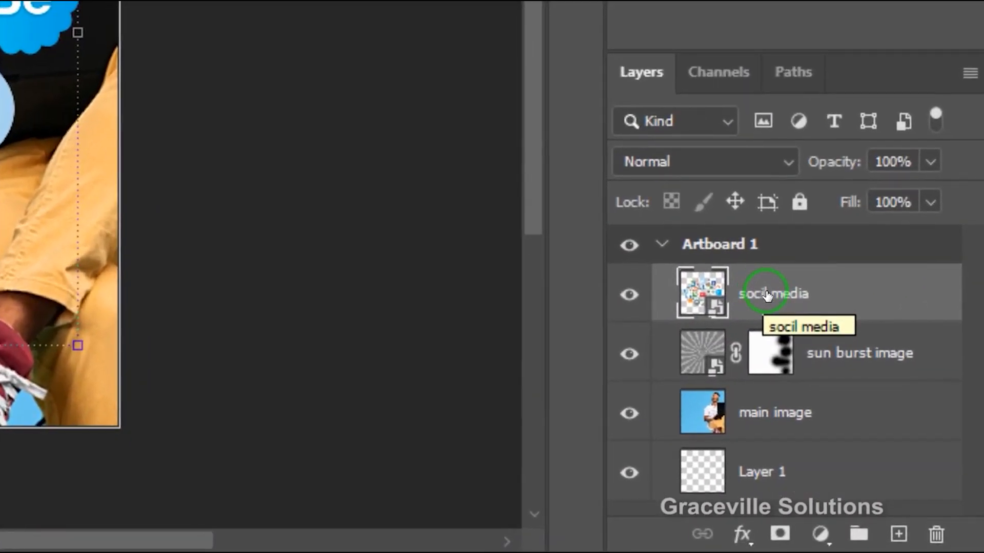
Convert the socil media layer to a Smart Object and open its contents for editing.
{"action": "right_click", "coordinate": [877, 425]}
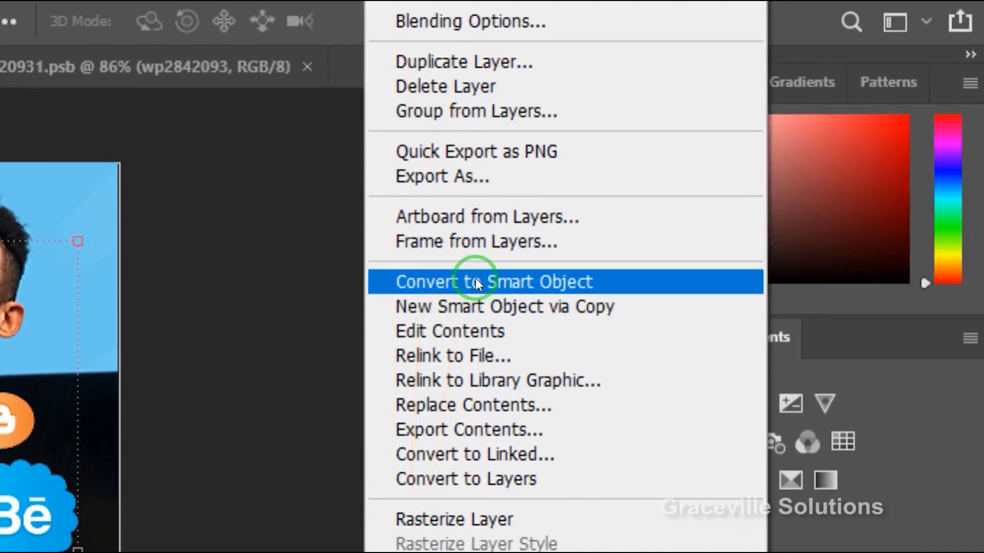
{"action": "left_click", "coordinate": [476, 282]}
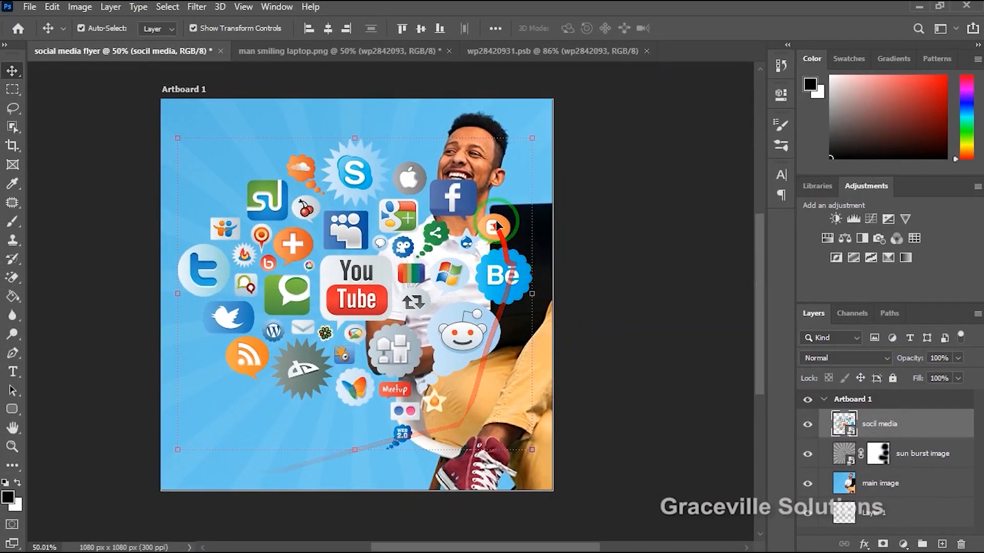
{"action": "double_click", "coordinate": [848, 432]}
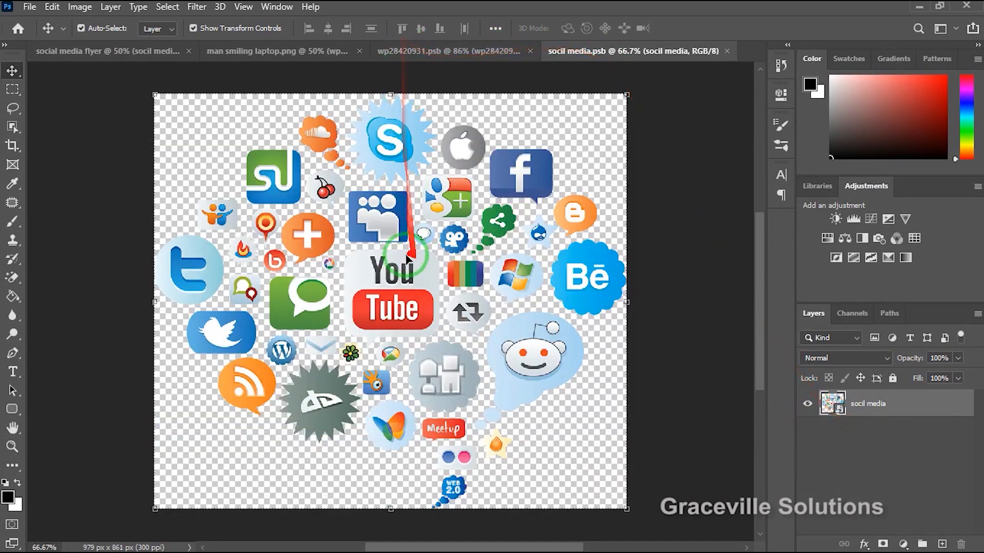
Shift the whole icon artwork slightly down and to the right on the socil media.psb canvas.
{"action": "left_click_drag", "start_coordinate": [398, 250], "coordinate": [407, 288]}
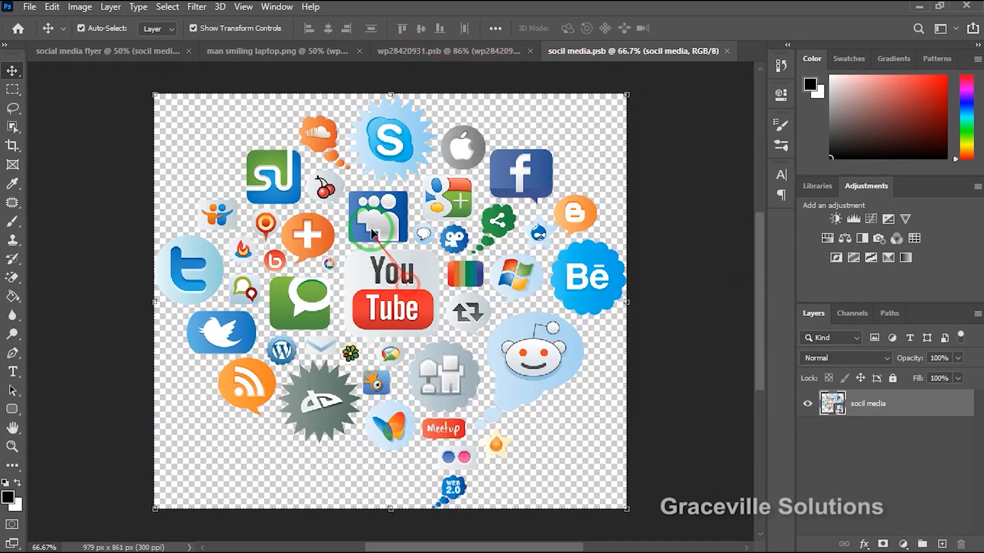
{"action": "left_click", "coordinate": [467, 202]}
{"action": "left_click_drag", "start_coordinate": [510, 179], "coordinate": [534, 182]}
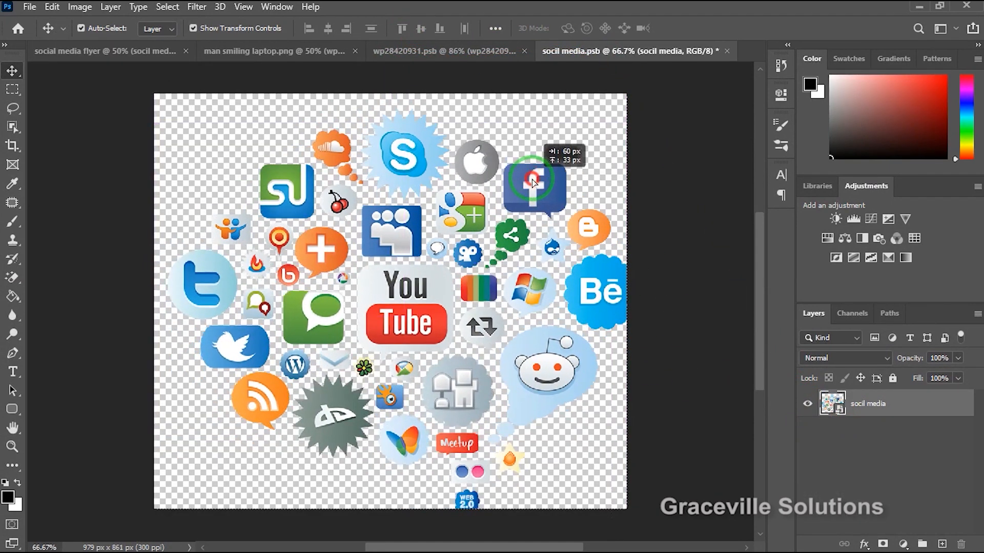
{"action": "left_click_drag", "start_coordinate": [497, 263], "coordinate": [483, 263]}
{"action": "left_click", "coordinate": [399, 163]}
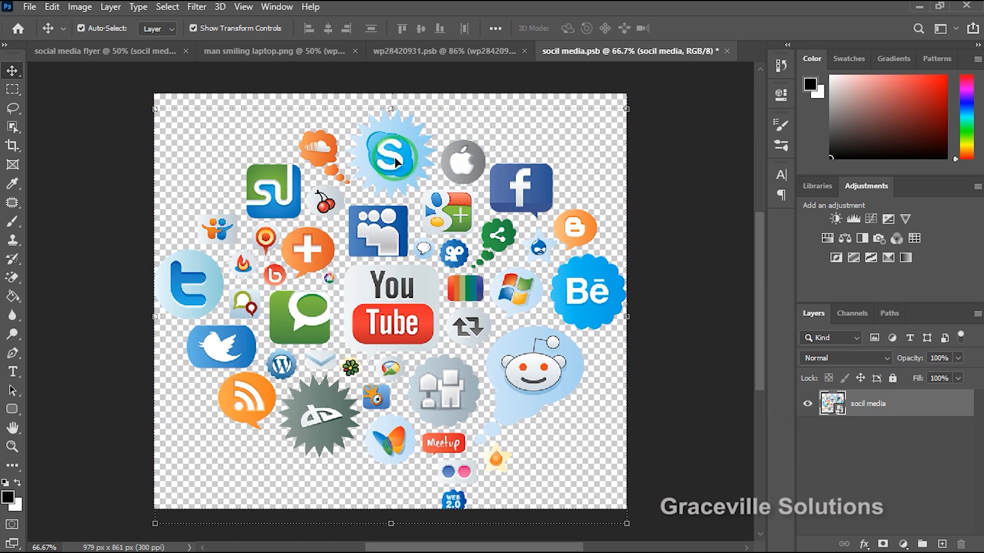
{"action": "scroll", "coordinate": [408, 168], "scroll_direction": "down", "scroll_amount": 4}
{"action": "scroll", "coordinate": [408, 167], "scroll_direction": "up", "scroll_amount": 4}
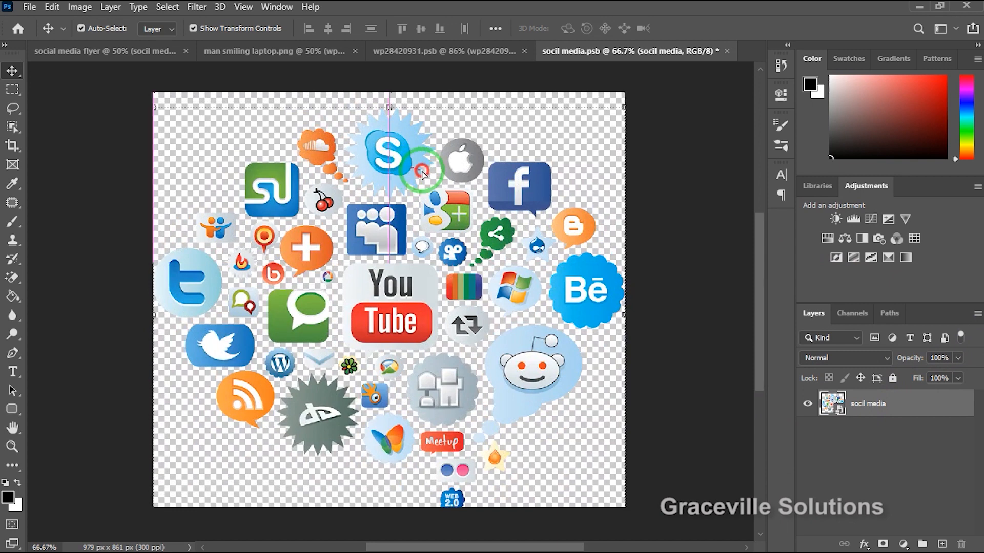
{"action": "left_click_drag", "start_coordinate": [408, 168], "coordinate": [423, 178]}
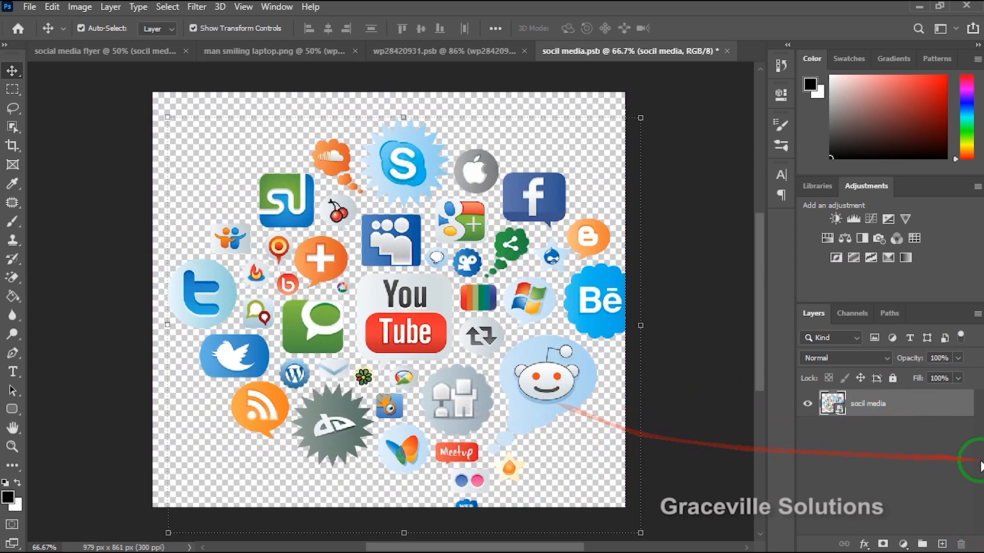
Desaturate the icons with a Hue/Saturation adjustment layer at Saturation -100 and save the socil media.psb contents.
{"action": "left_click", "coordinate": [903, 544]}
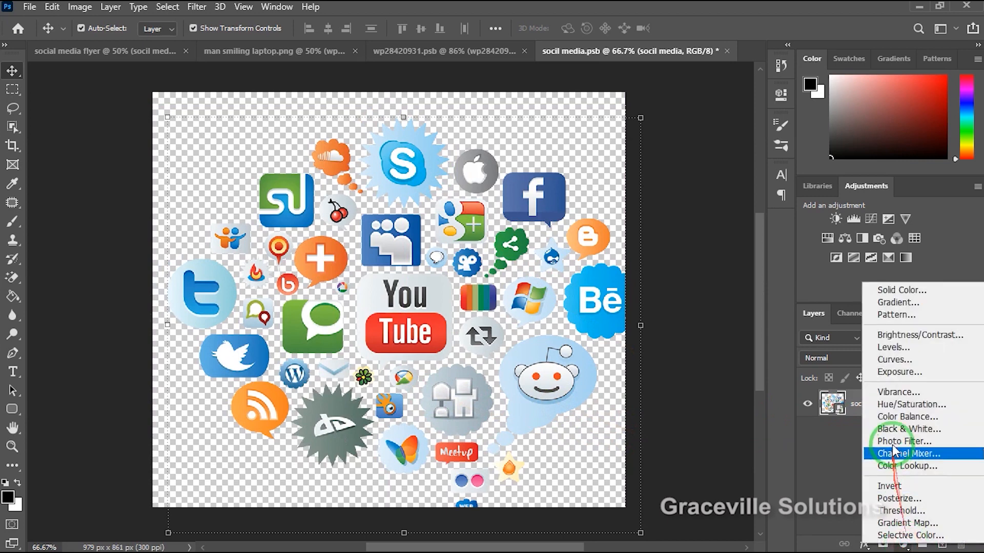
{"action": "left_click", "coordinate": [903, 405]}
{"action": "left_click_drag", "start_coordinate": [657, 221], "coordinate": [545, 210]}
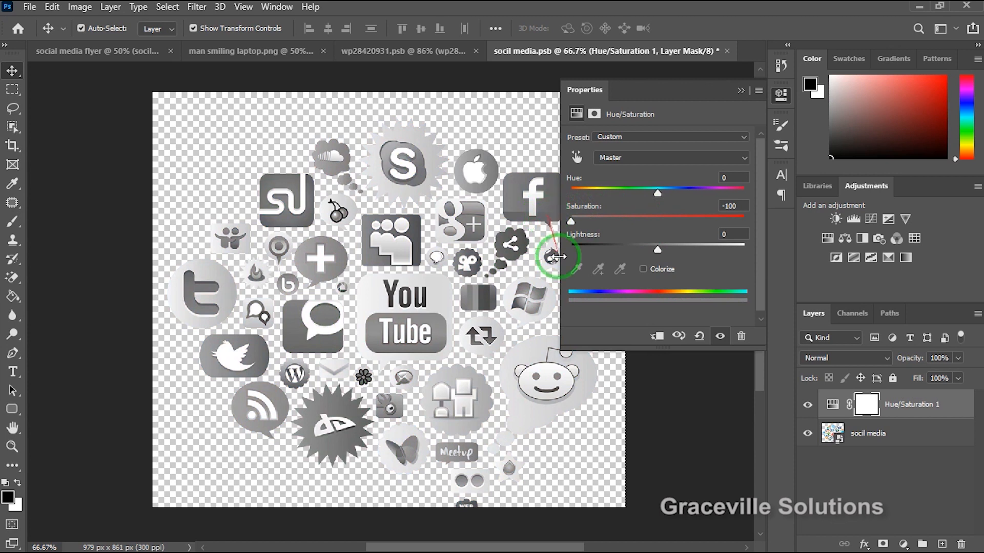
{"action": "left_click", "coordinate": [584, 407]}
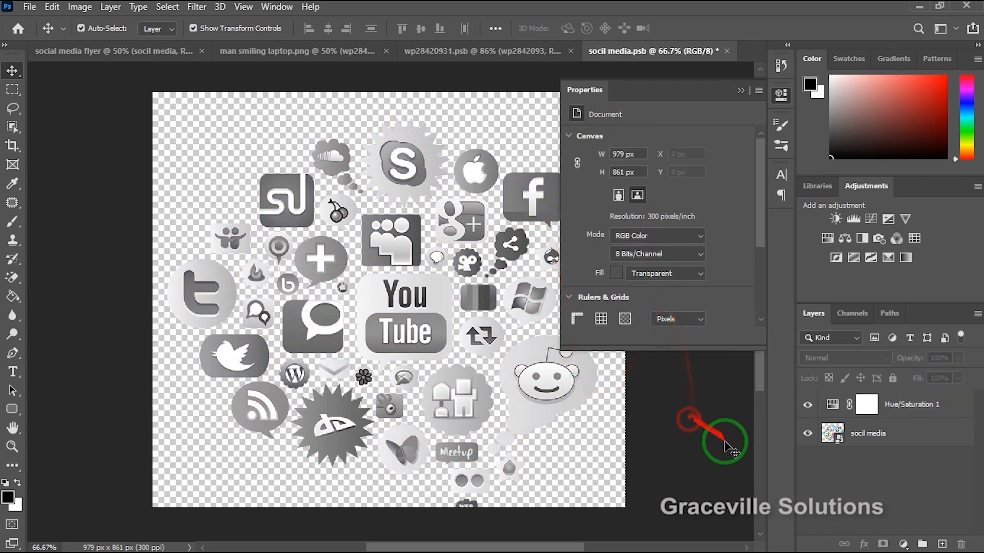
{"action": "key", "text": "ctrl+s"}
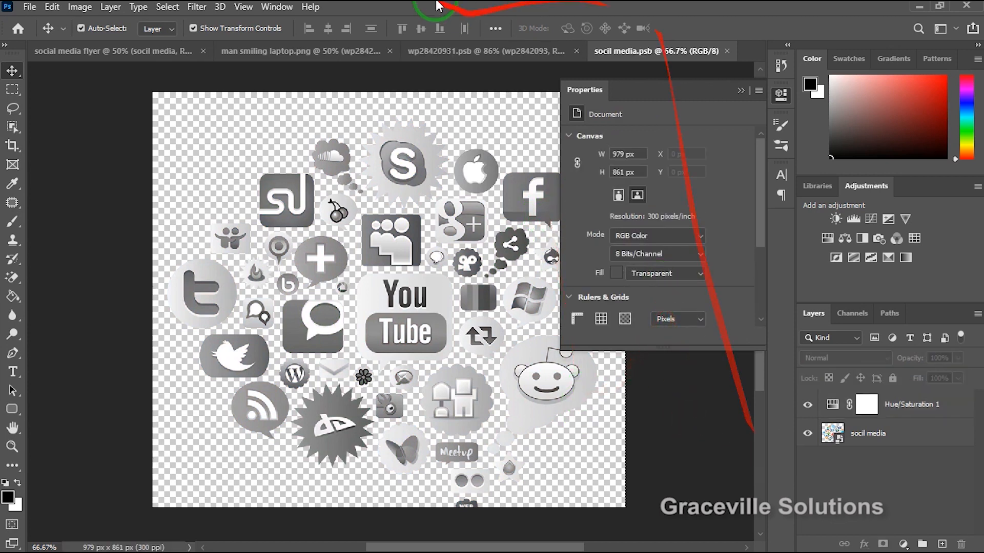
In the social media flyer document, move the socil media icons slightly up and left and set their layer to Overlay blending.
{"action": "left_click", "coordinate": [219, 53]}
{"action": "left_click", "coordinate": [353, 243]}
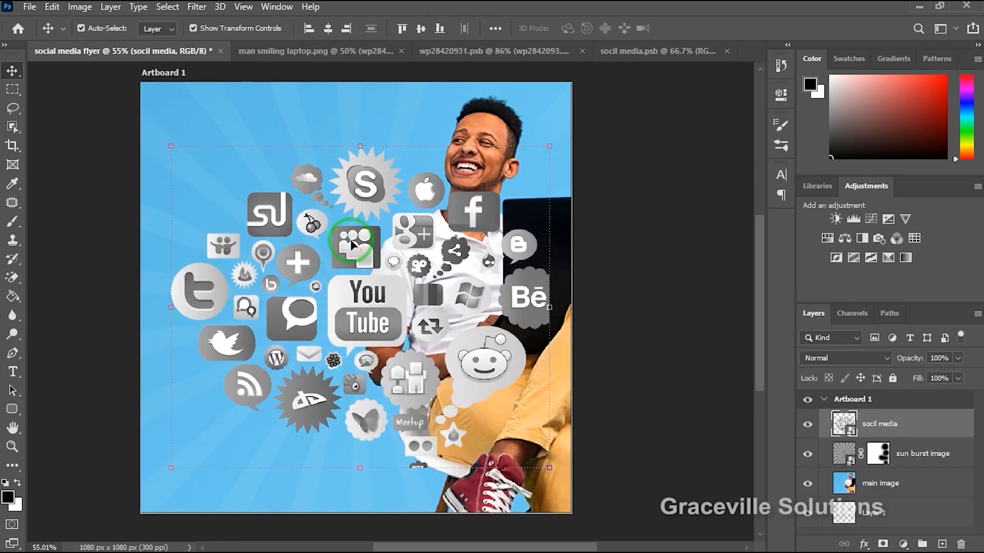
{"action": "mouse_move", "coordinate": [363, 241]}
{"action": "left_mouse_down"}
{"action": "mouse_move", "coordinate": [365, 229]}
{"action": "mouse_move", "coordinate": [347, 241]}
{"action": "left_mouse_up"}
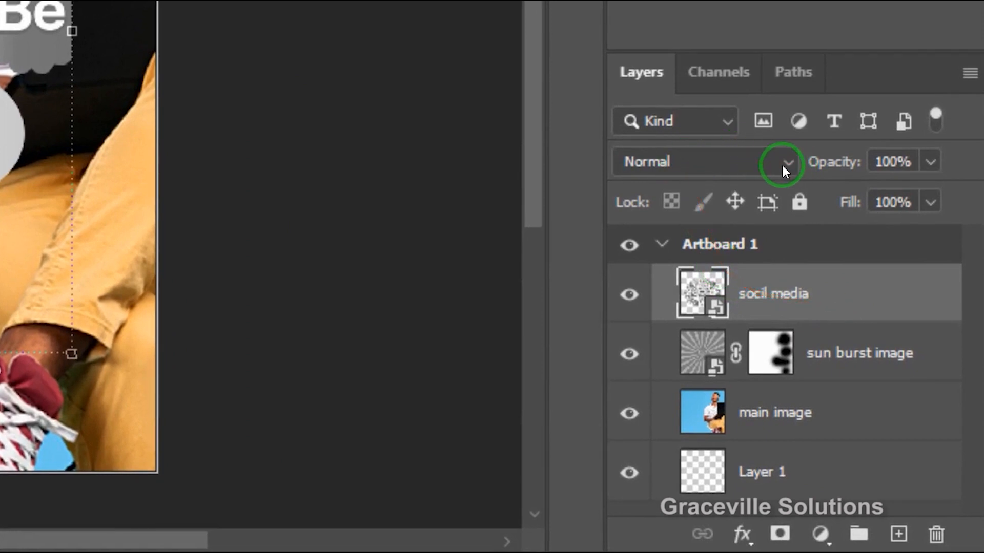
{"action": "left_click", "coordinate": [781, 165]}
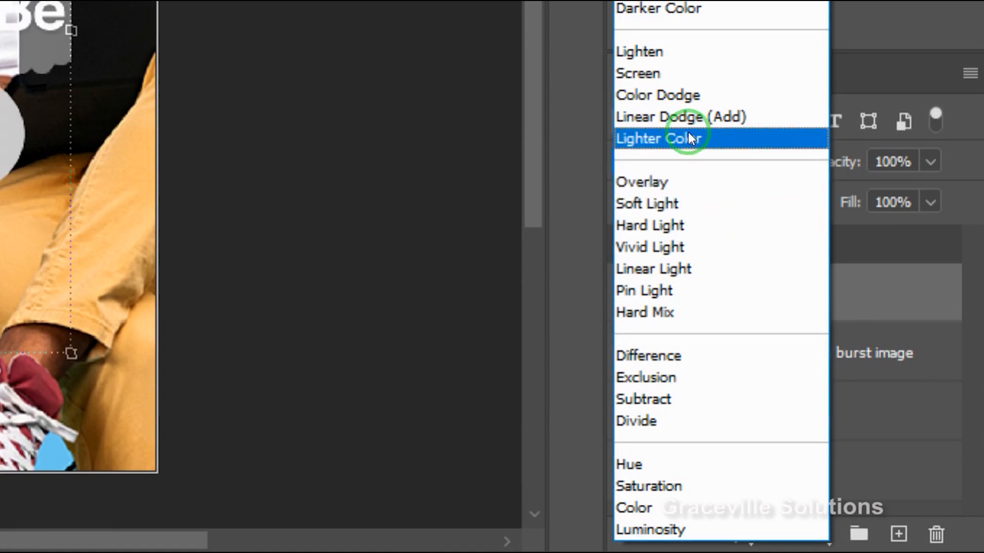
{"action": "left_click", "coordinate": [693, 182]}
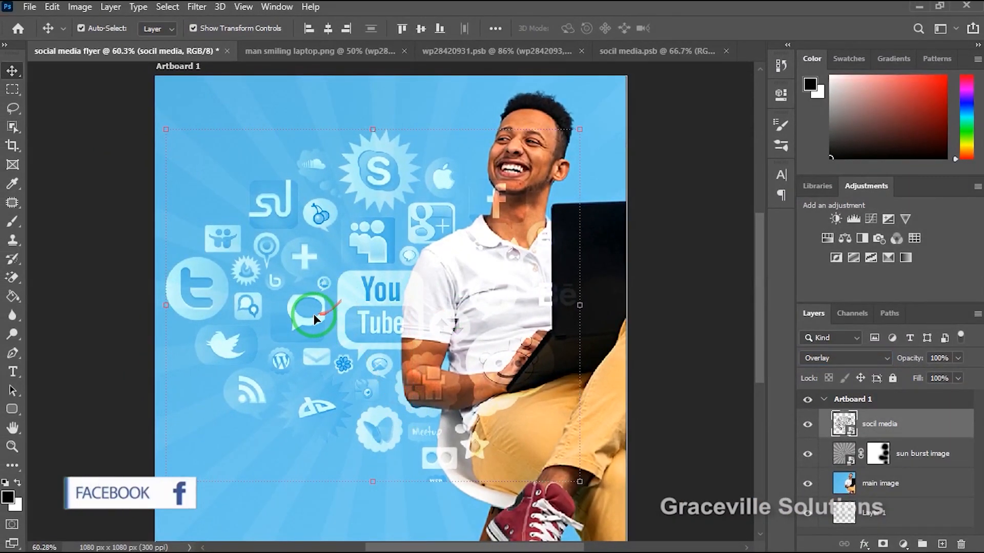
Lower the socil media layer's opacity to 33%.
{"action": "left_click", "coordinate": [956, 358]}
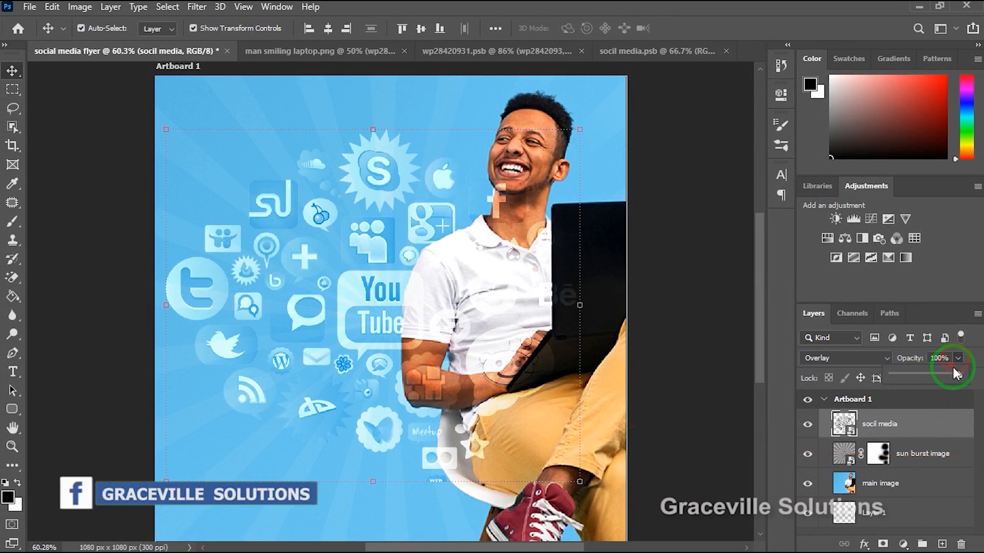
{"action": "left_click_drag", "start_coordinate": [920, 374], "coordinate": [913, 373]}
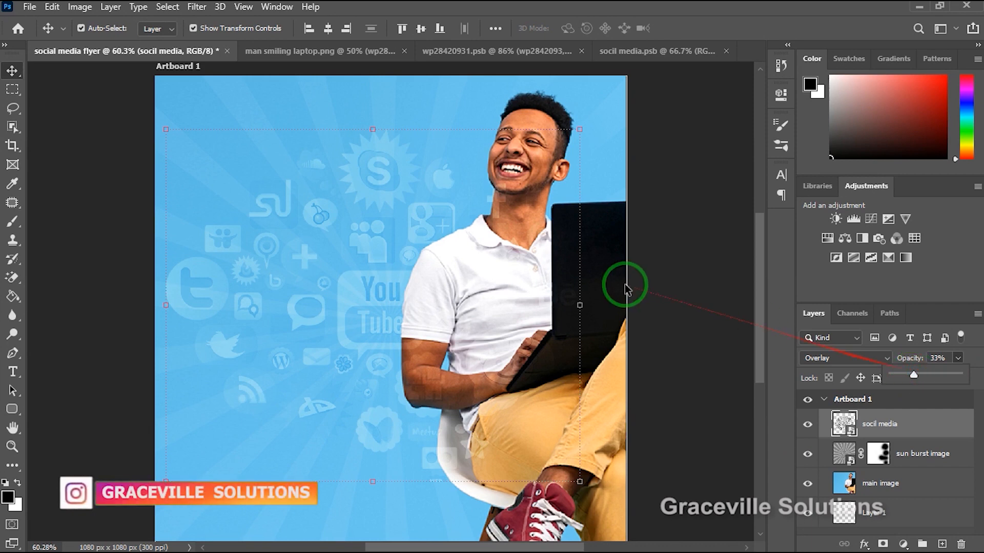
{"action": "left_click", "coordinate": [672, 281]}
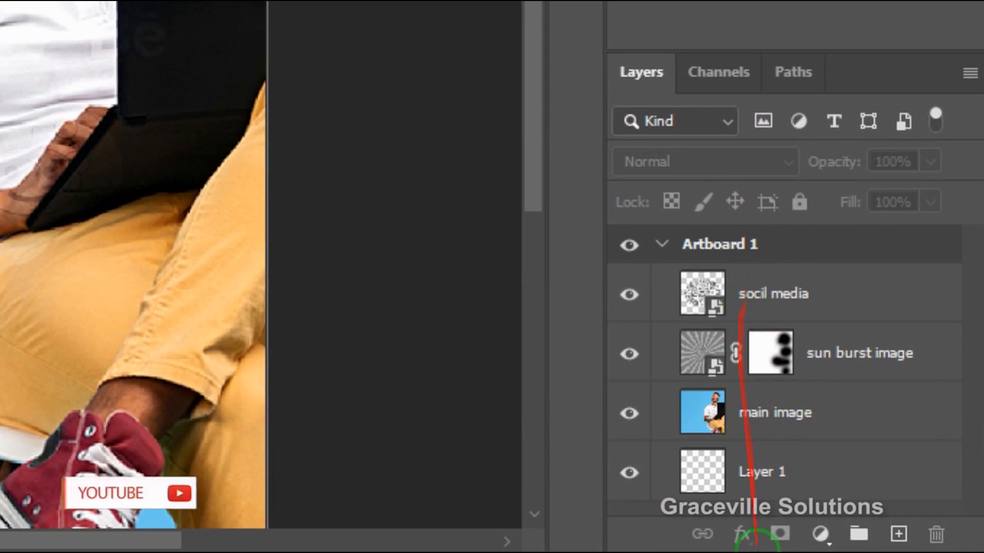
Add a layer mask to the socil media layer and brush black over the man to hide the icons covering him.
{"action": "left_click", "coordinate": [776, 296]}
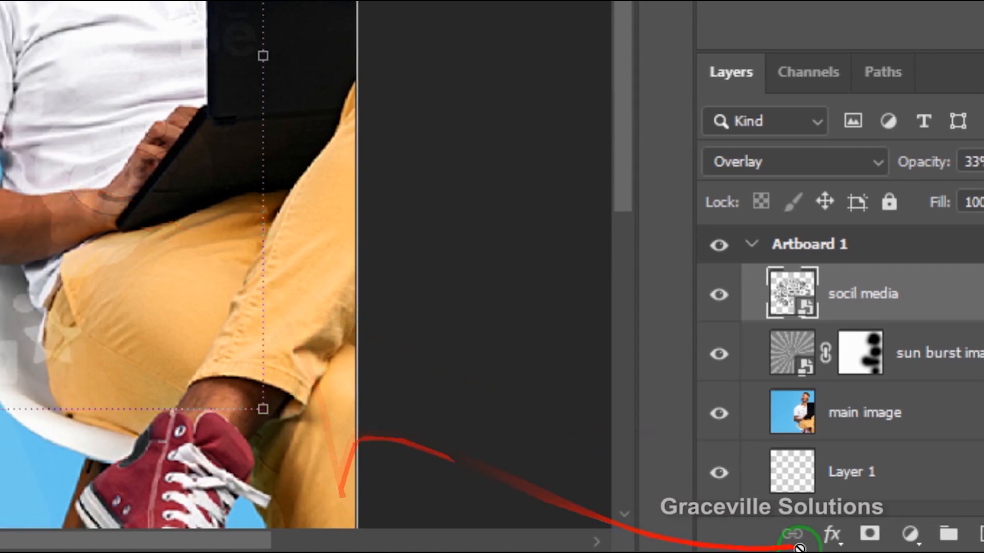
{"action": "left_click", "coordinate": [871, 535]}
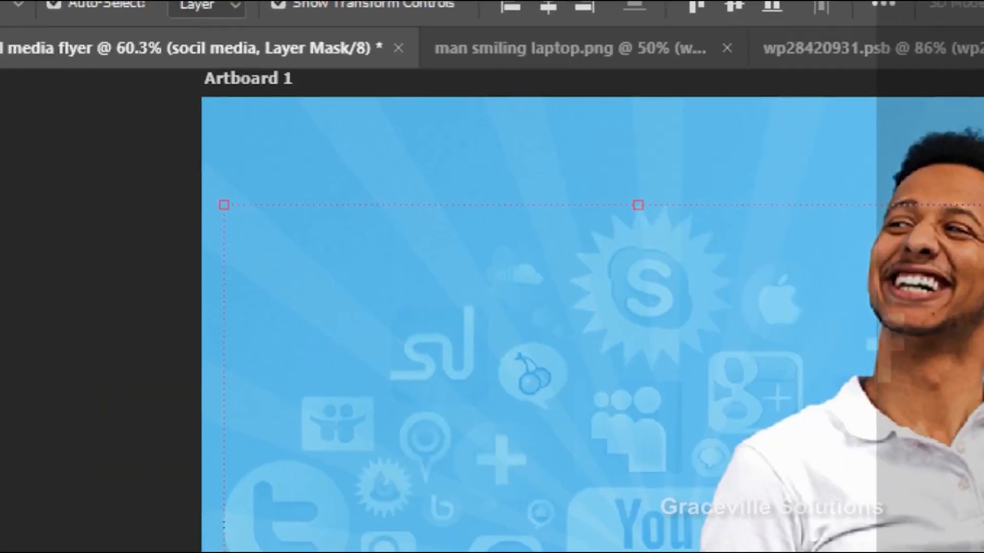
{"action": "left_click", "coordinate": [18, 382]}
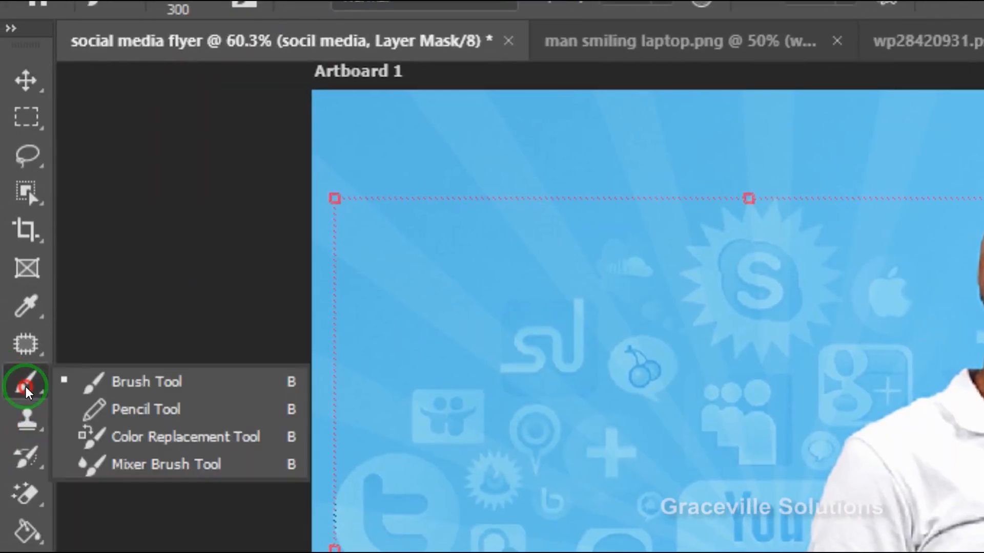
{"action": "left_click", "coordinate": [125, 380]}
{"action": "left_click", "coordinate": [365, 547]}
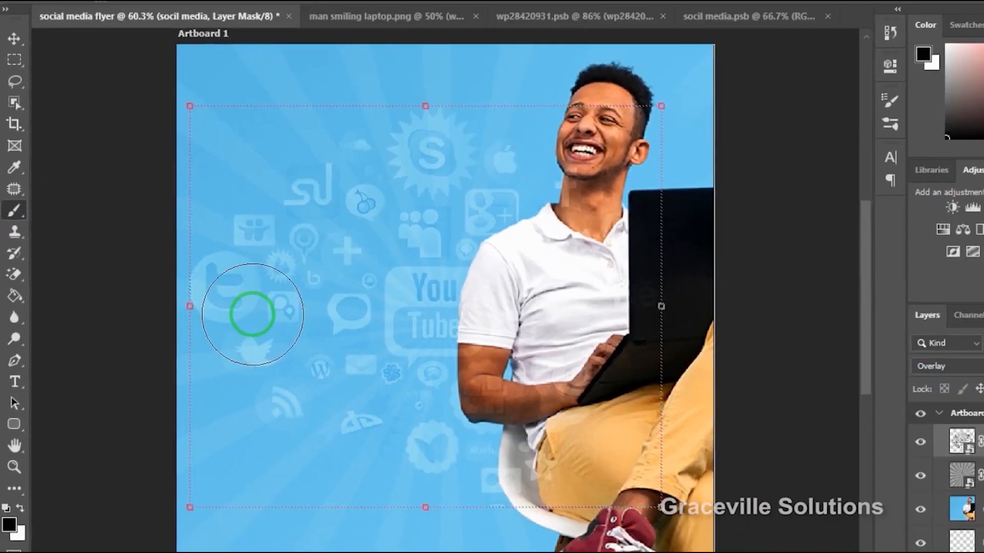
{"action": "scroll", "coordinate": [355, 279], "scroll_direction": "up", "scroll_amount": 3}
{"action": "scroll", "coordinate": [362, 276], "scroll_direction": "down", "scroll_amount": 2}
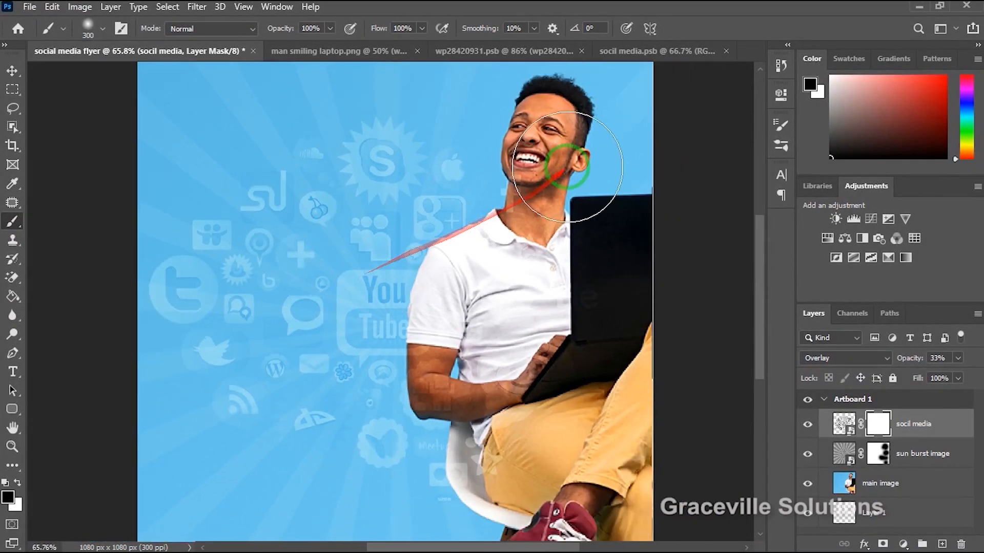
{"action": "mouse_move", "coordinate": [551, 163]}
{"action": "left_mouse_down"}
{"action": "mouse_move", "coordinate": [523, 224]}
{"action": "mouse_move", "coordinate": [531, 178]}
{"action": "mouse_move", "coordinate": [631, 290]}
{"action": "mouse_move", "coordinate": [572, 373]}
{"action": "mouse_move", "coordinate": [552, 423]}
{"action": "mouse_move", "coordinate": [503, 465]}
{"action": "mouse_move", "coordinate": [480, 355]}
{"action": "mouse_move", "coordinate": [484, 375]}
{"action": "mouse_move", "coordinate": [469, 370]}
{"action": "mouse_move", "coordinate": [561, 399]}
{"action": "mouse_move", "coordinate": [541, 444]}
{"action": "mouse_move", "coordinate": [478, 482]}
{"action": "mouse_move", "coordinate": [563, 476]}
{"action": "mouse_move", "coordinate": [581, 492]}
{"action": "mouse_move", "coordinate": [453, 206]}
{"action": "mouse_move", "coordinate": [496, 429]}
{"action": "mouse_move", "coordinate": [485, 405]}
{"action": "mouse_move", "coordinate": [503, 222]}
{"action": "mouse_move", "coordinate": [537, 151]}
{"action": "mouse_move", "coordinate": [566, 123]}
{"action": "mouse_move", "coordinate": [491, 146]}
{"action": "left_mouse_up"}
{"action": "scroll", "coordinate": [452, 205], "scroll_direction": "up", "scroll_amount": 3}
{"action": "scroll", "coordinate": [453, 205], "scroll_direction": "down", "scroll_amount": 3}
{"action": "scroll", "coordinate": [452, 205], "scroll_direction": "down", "scroll_amount": 3}
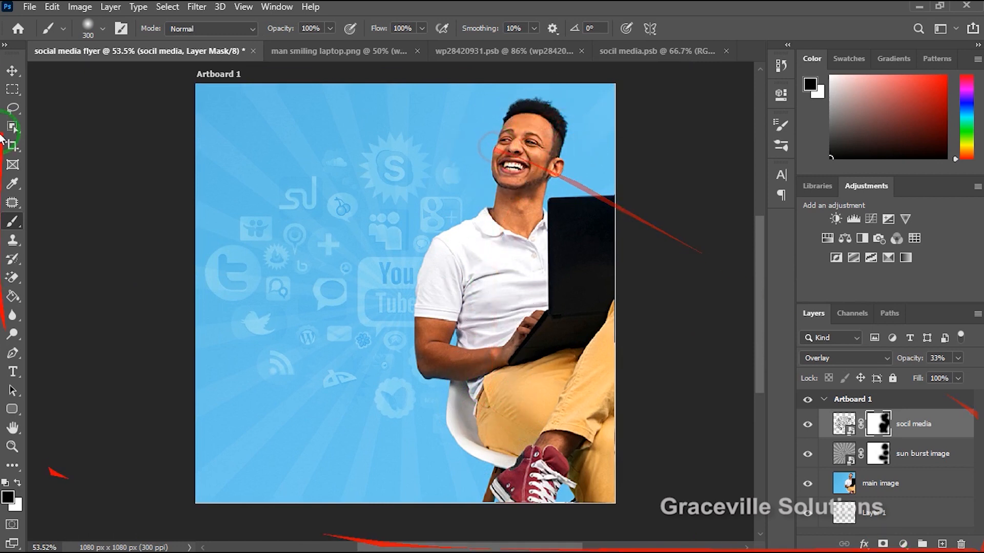
Enlarge the socil media icons to about 129.5% and shift them toward the artboard's left side.
{"action": "left_click", "coordinate": [9, 72]}
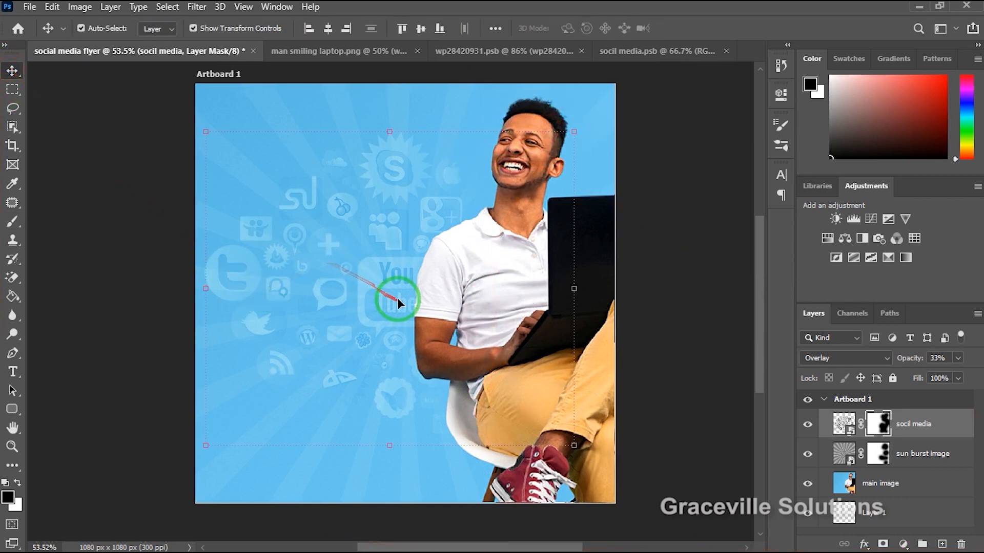
{"action": "left_click_drag", "start_coordinate": [398, 297], "coordinate": [380, 331]}
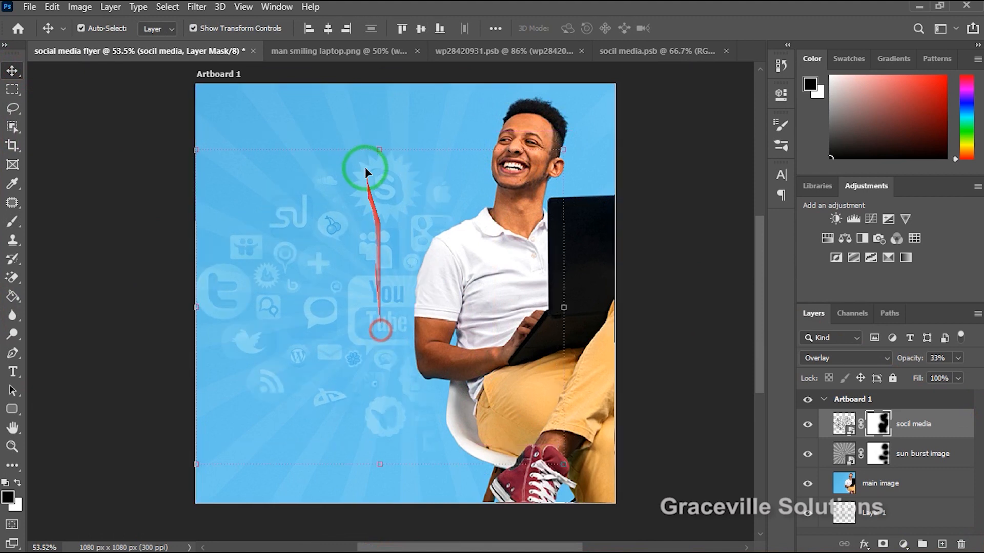
{"action": "left_click_drag", "start_coordinate": [382, 144], "coordinate": [374, 84]}
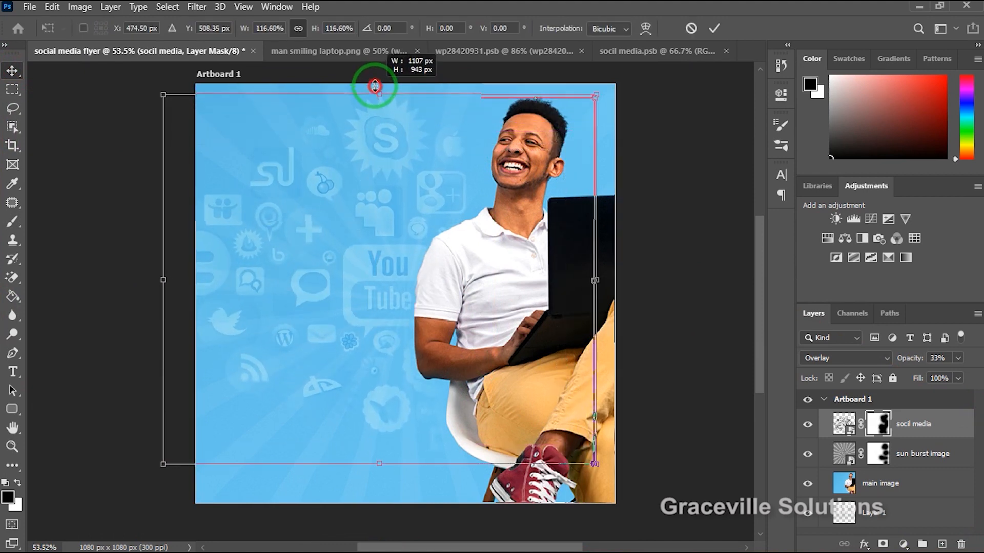
{"action": "left_click_drag", "start_coordinate": [358, 336], "coordinate": [307, 337]}
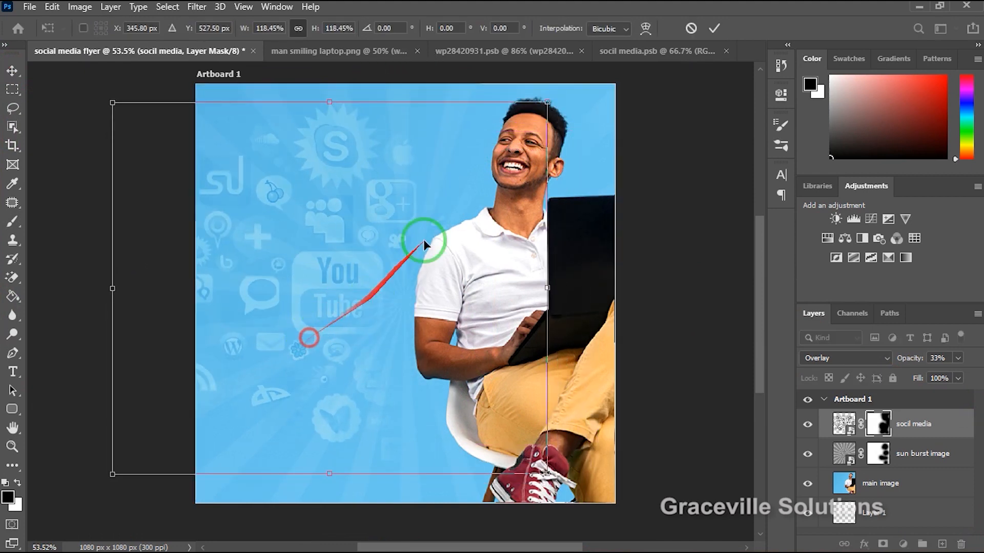
{"action": "left_click_drag", "start_coordinate": [566, 101], "coordinate": [586, 82]}
{"action": "mouse_move", "coordinate": [342, 303]}
{"action": "left_mouse_down"}
{"action": "mouse_move", "coordinate": [334, 331]}
{"action": "mouse_move", "coordinate": [342, 320]}
{"action": "left_mouse_up"}
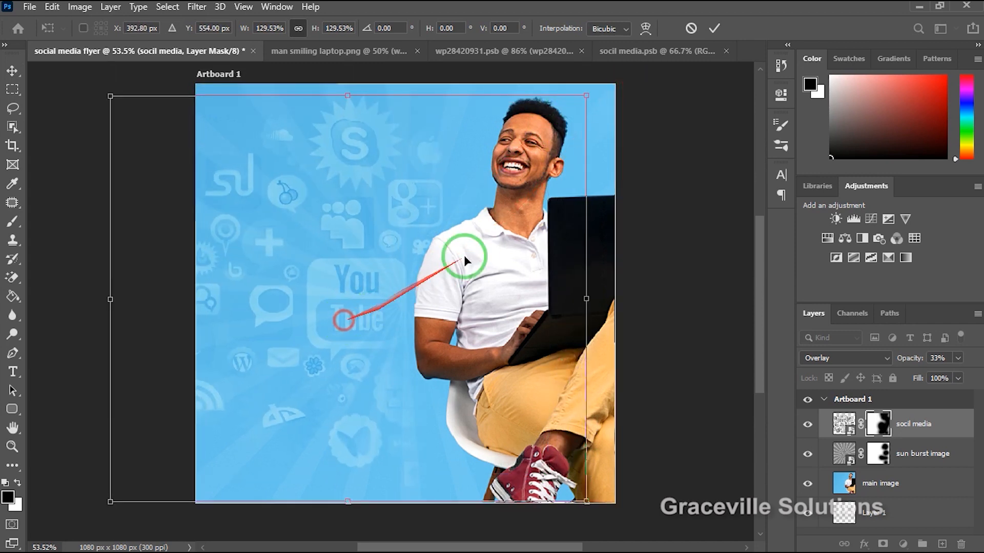
{"action": "left_click", "coordinate": [715, 28]}
Nudge the socil media icons slightly down and right, and reduce their layer's opacity to 17%.
{"action": "scroll", "coordinate": [392, 231], "scroll_direction": "up", "scroll_amount": 1}
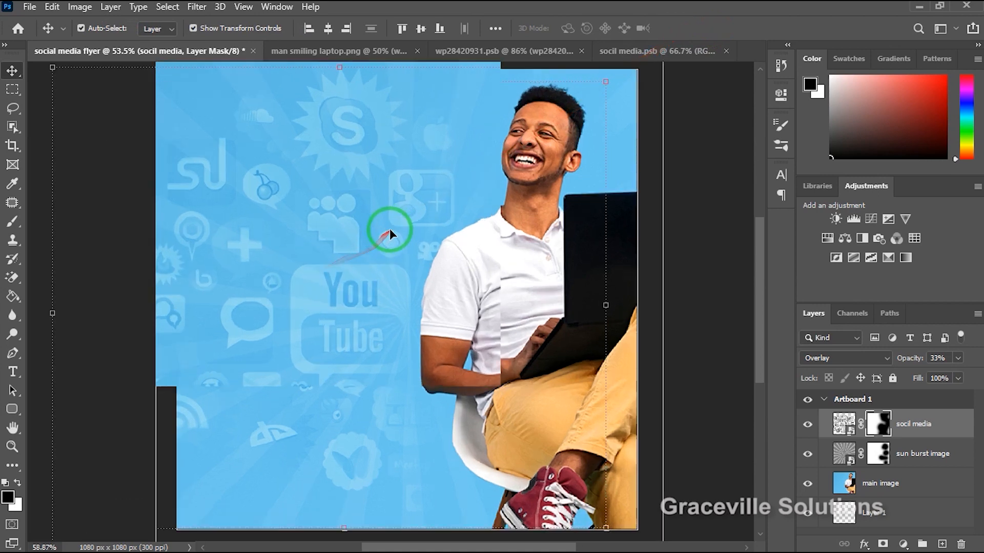
{"action": "scroll", "coordinate": [393, 231], "scroll_direction": "down", "scroll_amount": 2}
{"action": "left_click", "coordinate": [685, 290]}
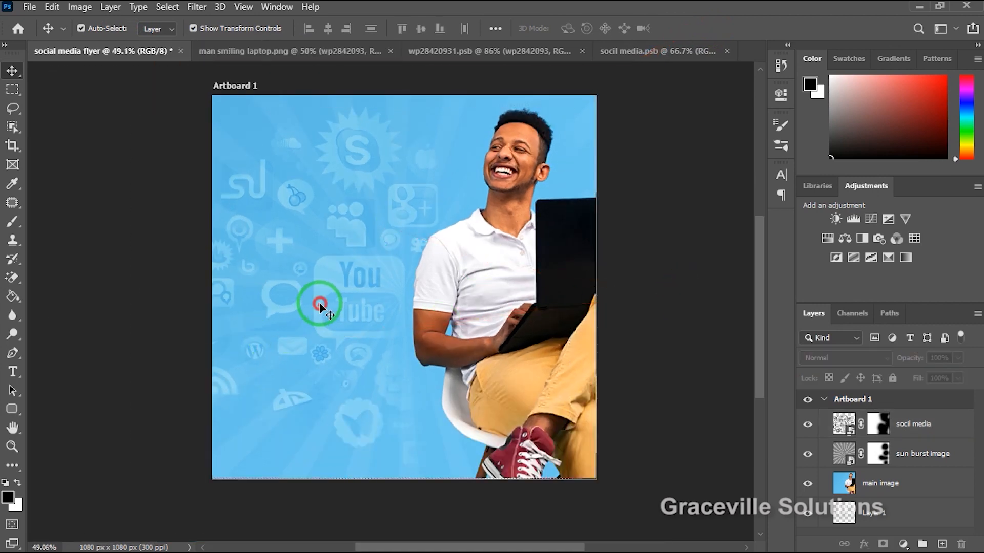
{"action": "left_click_drag", "start_coordinate": [319, 306], "coordinate": [324, 316]}
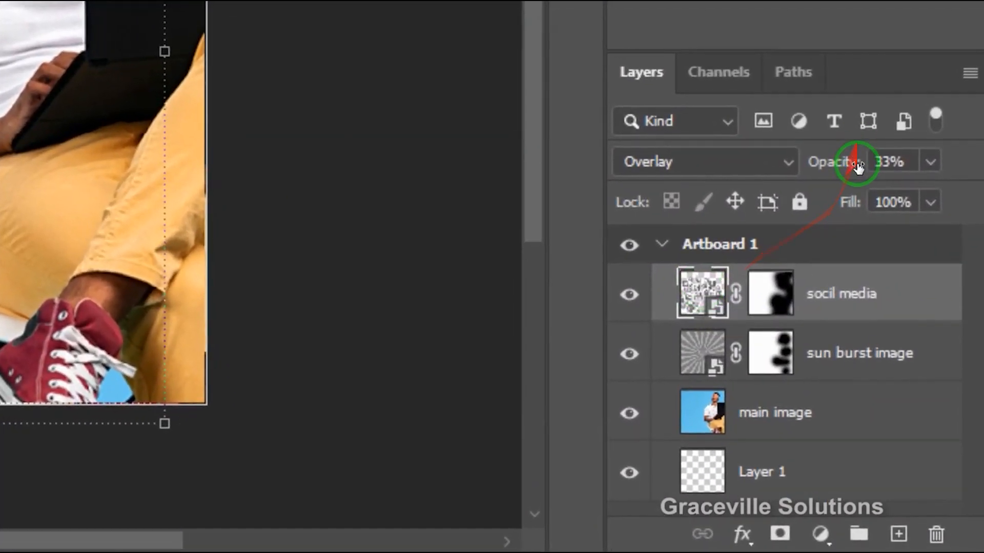
{"action": "left_click", "coordinate": [933, 164]}
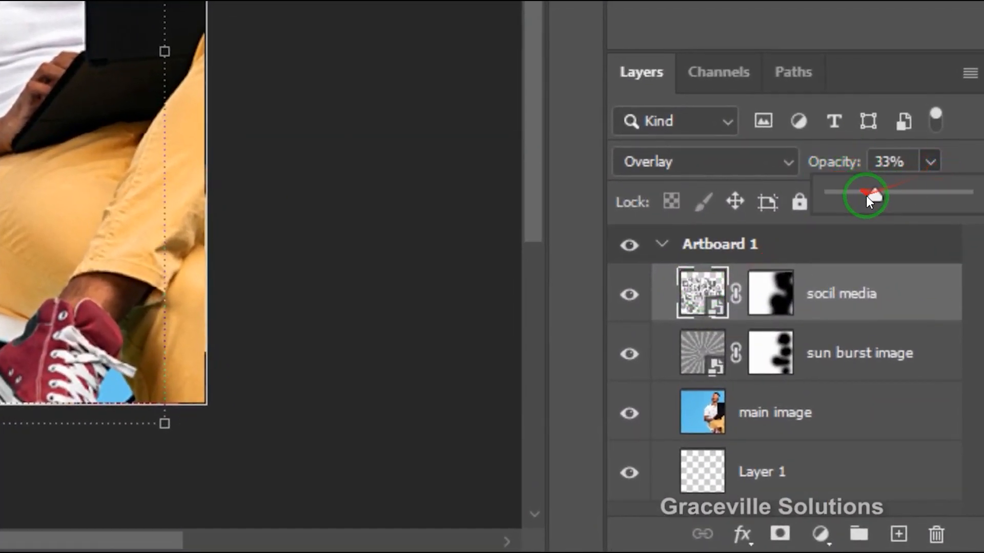
{"action": "left_click_drag", "start_coordinate": [866, 196], "coordinate": [854, 197]}
{"action": "left_click", "coordinate": [77, 9]}
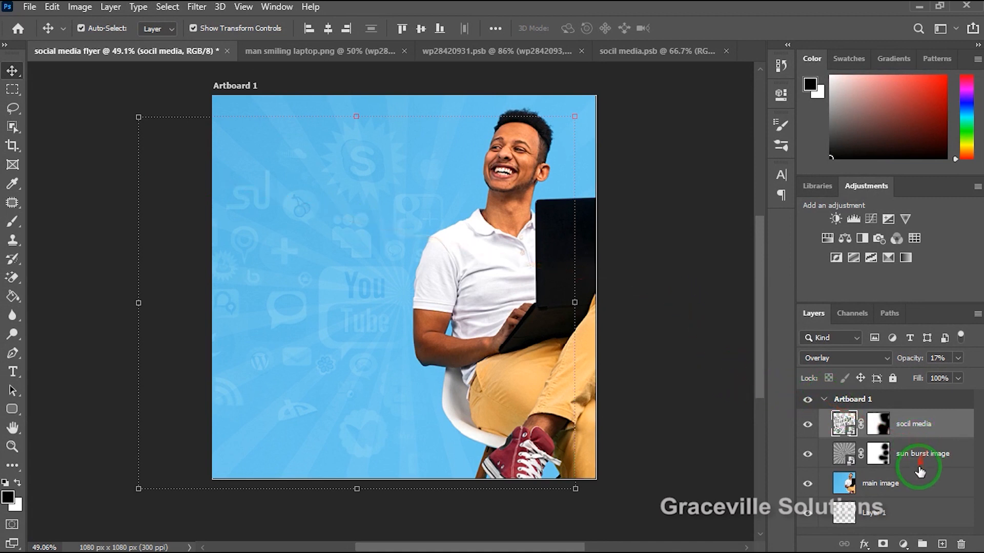
Group all four layers of Artboard 1, from socil media to Layer 1, and name the group background.
{"action": "scroll", "coordinate": [918, 467], "scroll_direction": "down", "scroll_amount": 1}
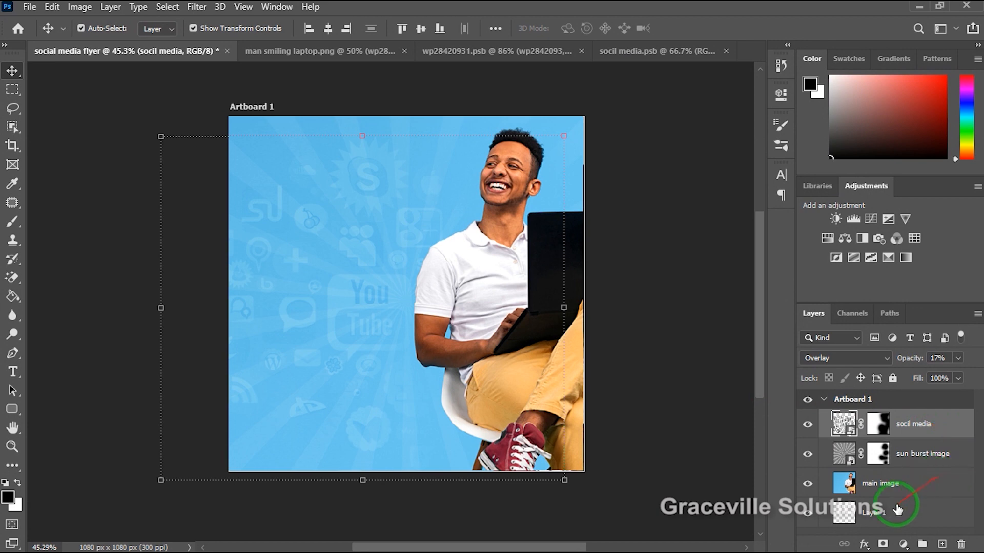
{"action": "left_click", "coordinate": [898, 521], "text": "shift"}
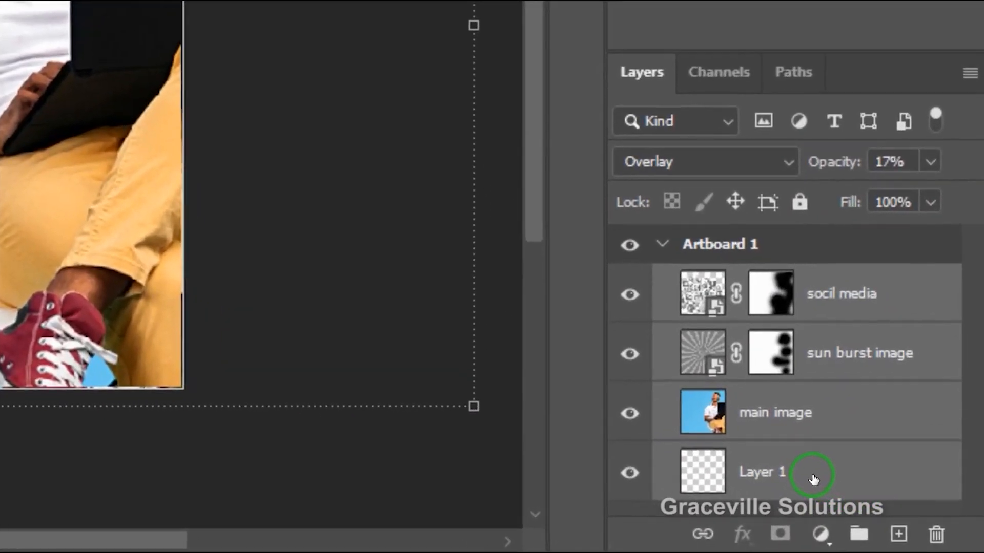
{"action": "key", "text": "ctrl+g"}
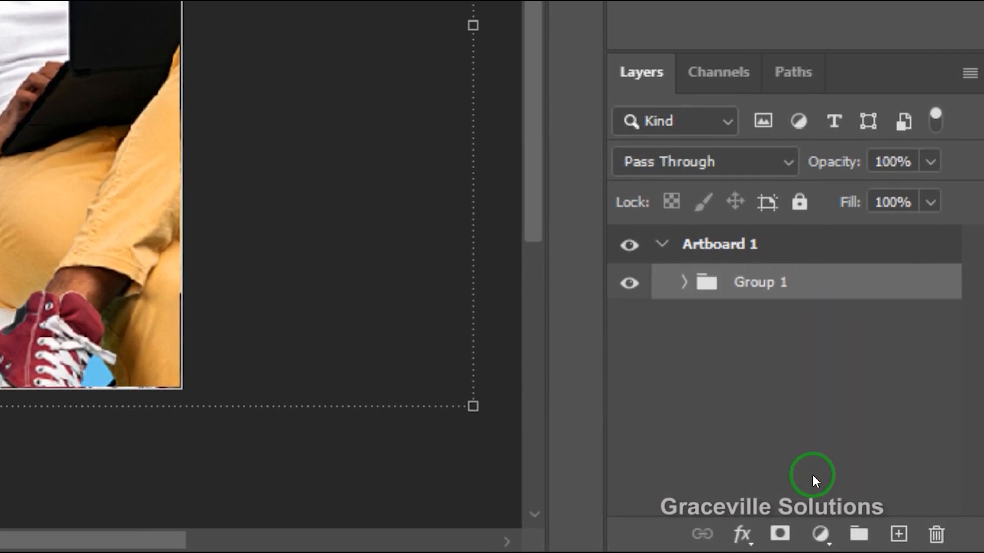
{"action": "double_click", "coordinate": [767, 281]}
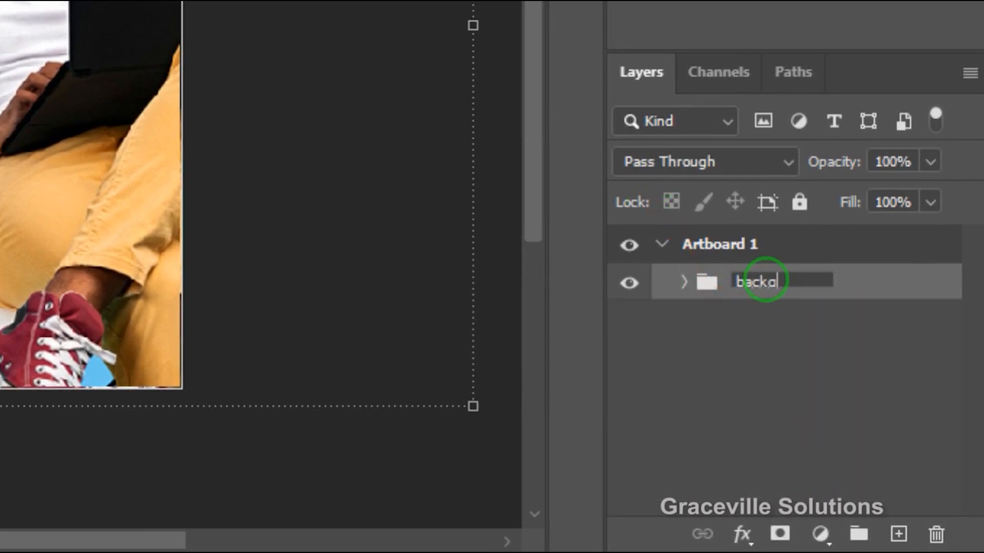
{"action": "key", "text": "Return"}
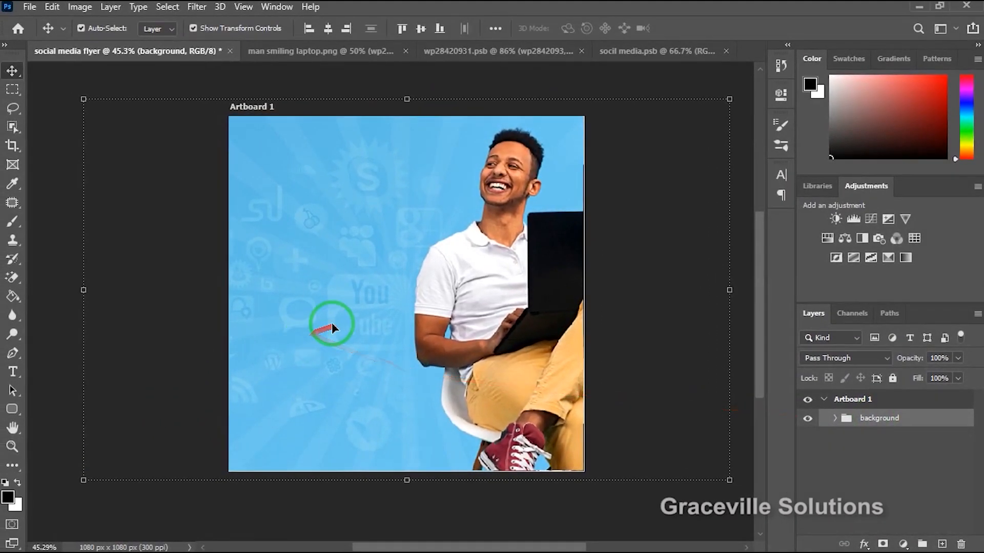
Switch to grav-design.txt in Notepad, copy the "Relax..." line, and return to the Photoshop flyer.
{"action": "scroll", "coordinate": [332, 325], "scroll_direction": "up", "scroll_amount": 2}
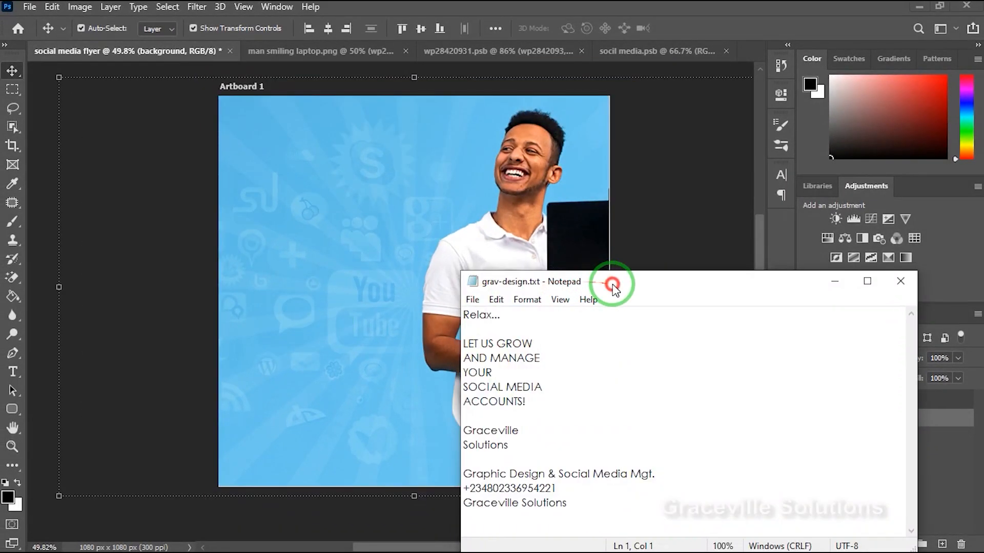
{"action": "left_click_drag", "start_coordinate": [621, 284], "coordinate": [621, 213]}
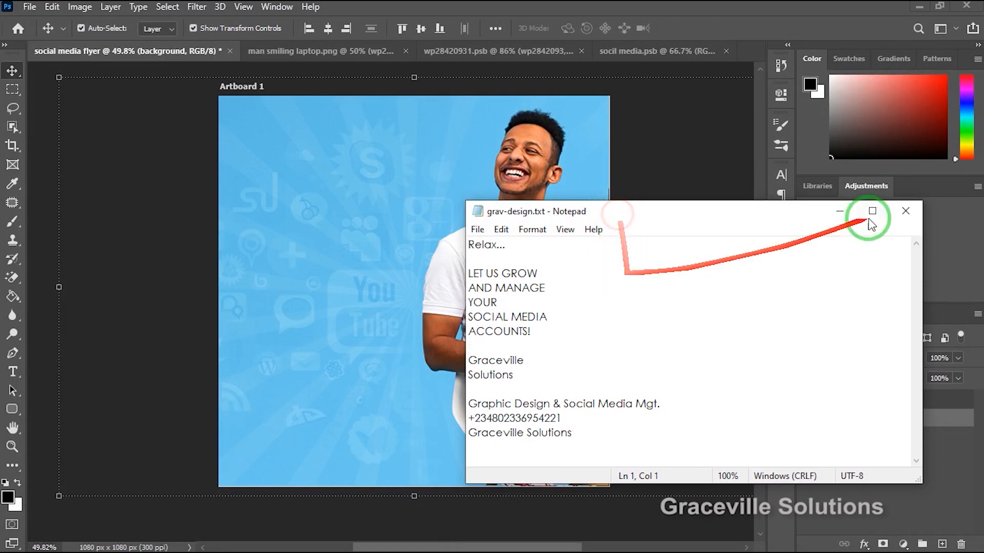
{"action": "left_click_drag", "start_coordinate": [763, 215], "coordinate": [806, 218]}
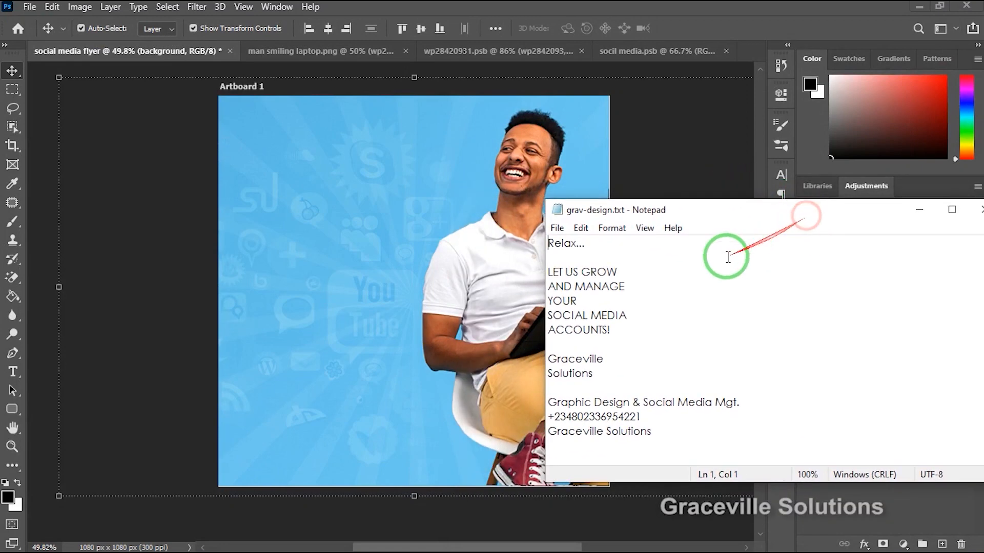
{"action": "left_click_drag", "start_coordinate": [597, 243], "coordinate": [543, 243]}
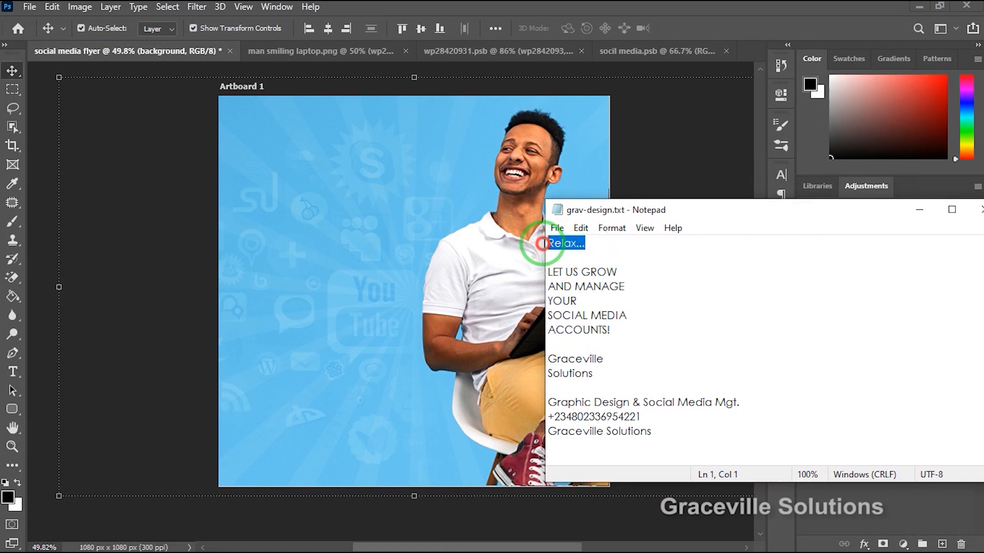
{"action": "right_click", "coordinate": [568, 245]}
{"action": "left_click", "coordinate": [261, 159]}
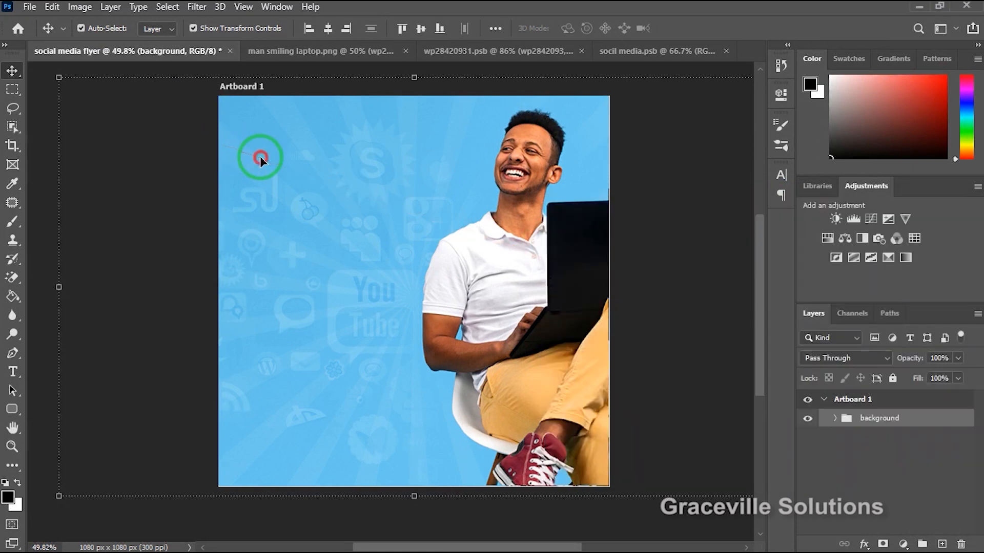
Add the text "Relax..." to the upper left of the artboard in black Montserrat ExtraBold at 24 pt.
{"action": "left_click", "coordinate": [871, 461]}
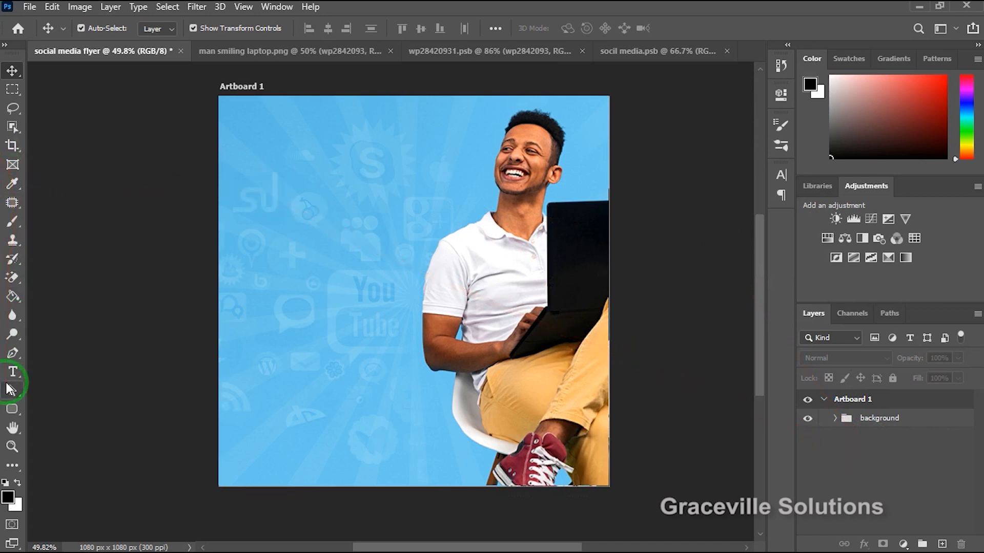
{"action": "left_click", "coordinate": [12, 372]}
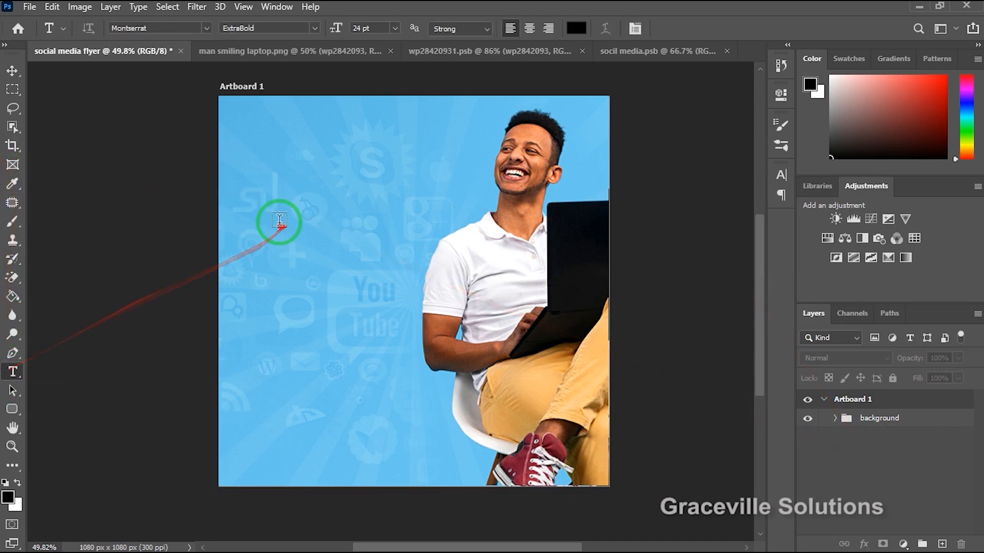
{"action": "left_click", "coordinate": [268, 194]}
{"action": "left_click", "coordinate": [297, 190]}
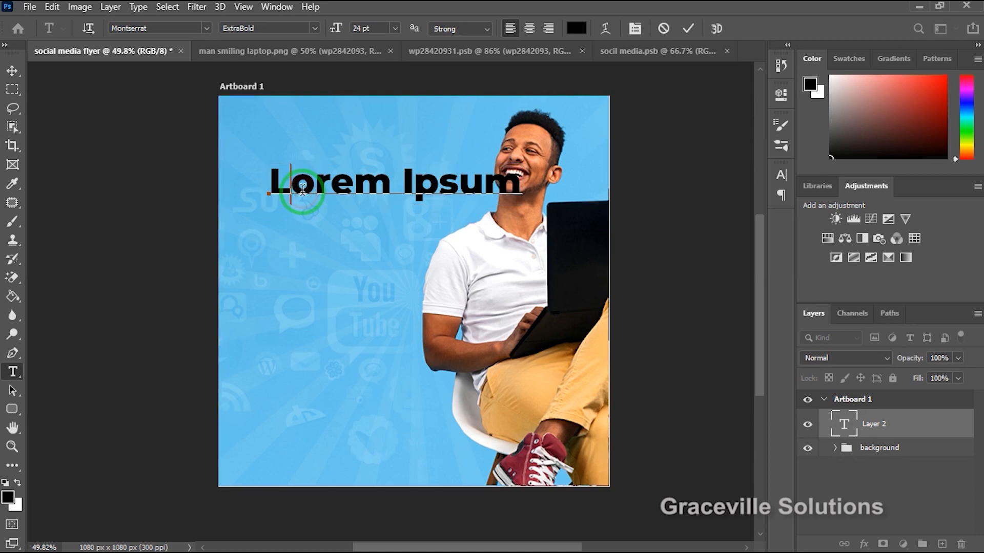
{"action": "key", "text": "ctrl+a"}
{"action": "type", "text": "Relax..."}
{"action": "left_click", "coordinate": [688, 28]}
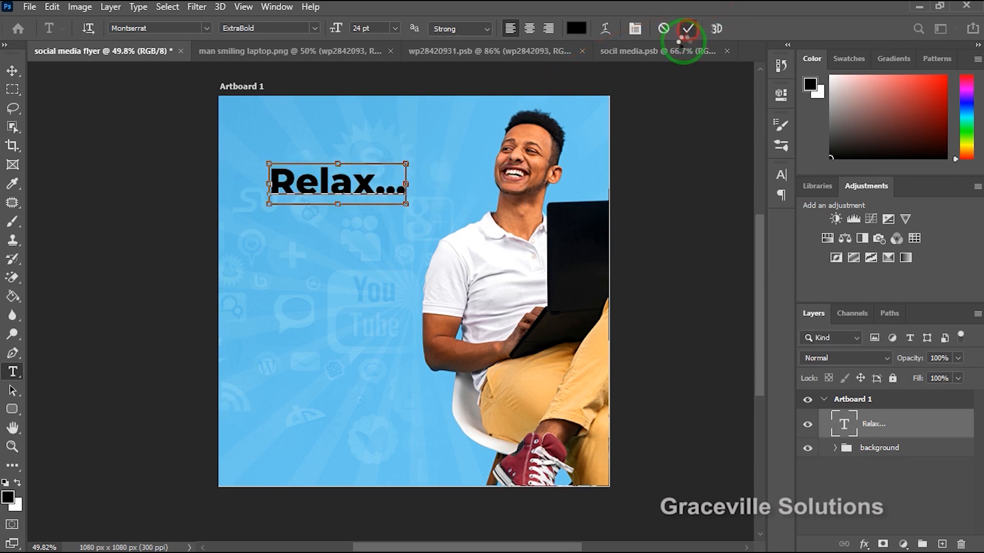
Recolor the "Relax..." text to dark navy blue, hex 021d39.
{"action": "left_click", "coordinate": [10, 70]}
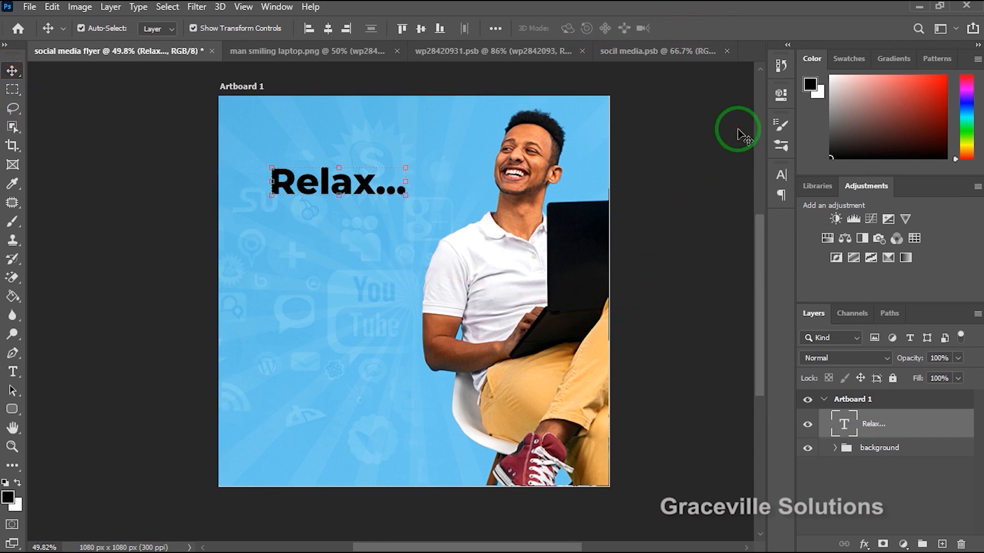
{"action": "left_click", "coordinate": [782, 176]}
{"action": "left_click", "coordinate": [746, 252]}
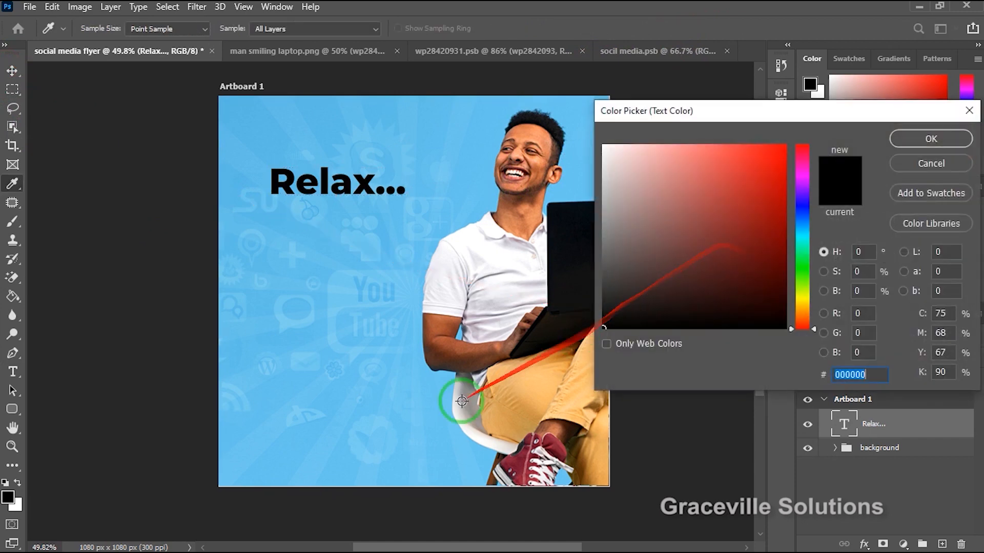
{"action": "left_click", "coordinate": [366, 369]}
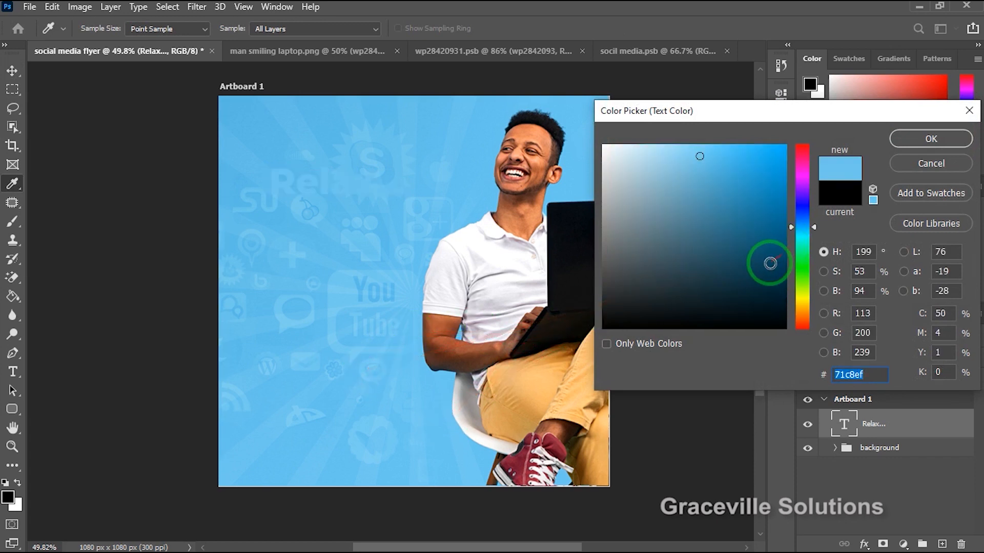
{"action": "left_click", "coordinate": [770, 264]}
{"action": "left_click", "coordinate": [797, 203]}
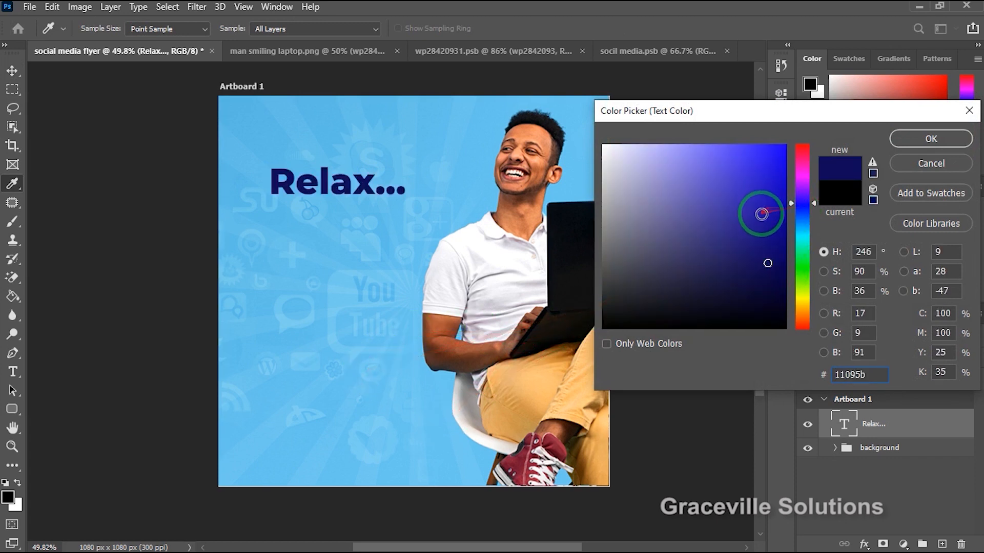
{"action": "left_click", "coordinate": [800, 202]}
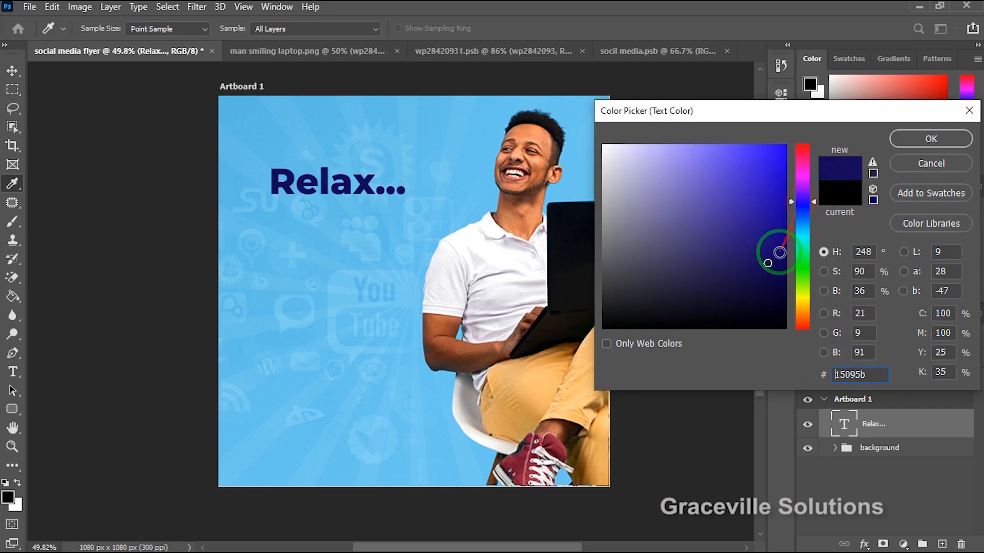
{"action": "left_click", "coordinate": [800, 221]}
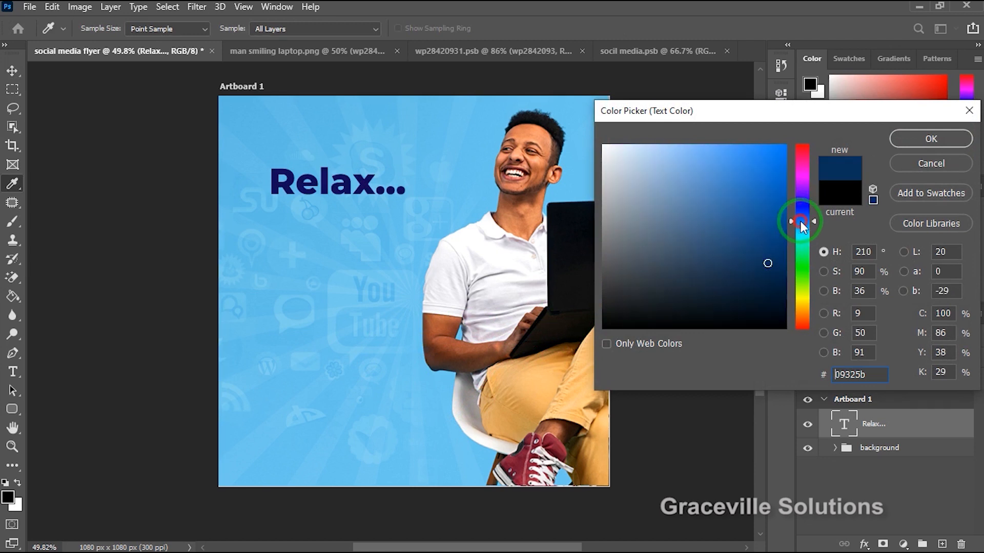
{"action": "left_click_drag", "start_coordinate": [768, 263], "coordinate": [780, 288]}
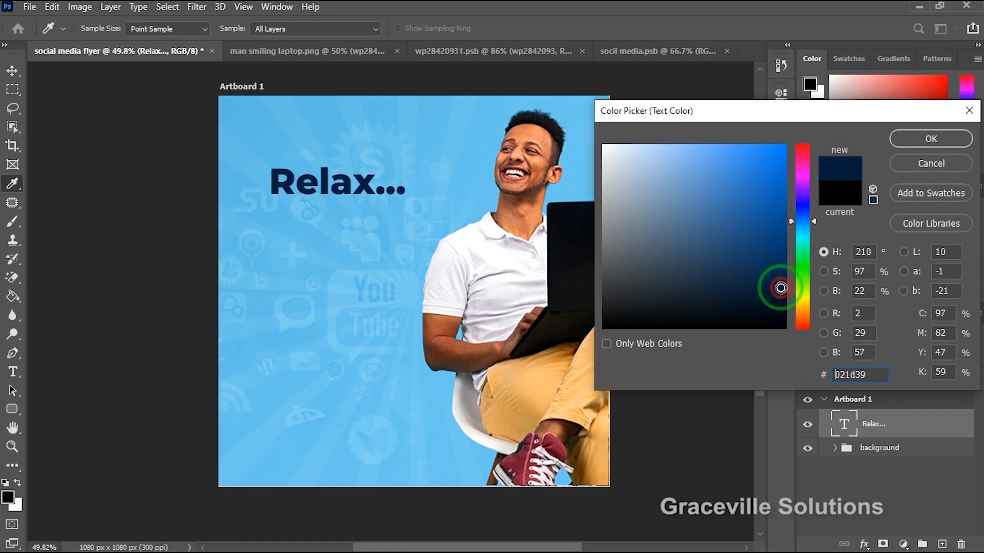
{"action": "left_click", "coordinate": [910, 146]}
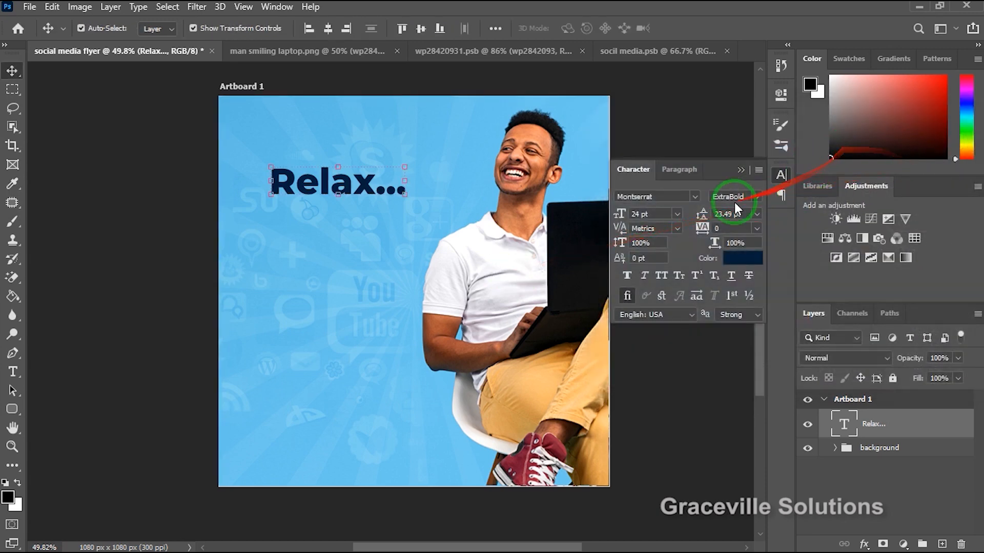
Set the "Relax..." text's font to Arkipelago, enlarge it to about 30 pt, and shift it slightly down and left.
{"action": "left_click", "coordinate": [696, 195]}
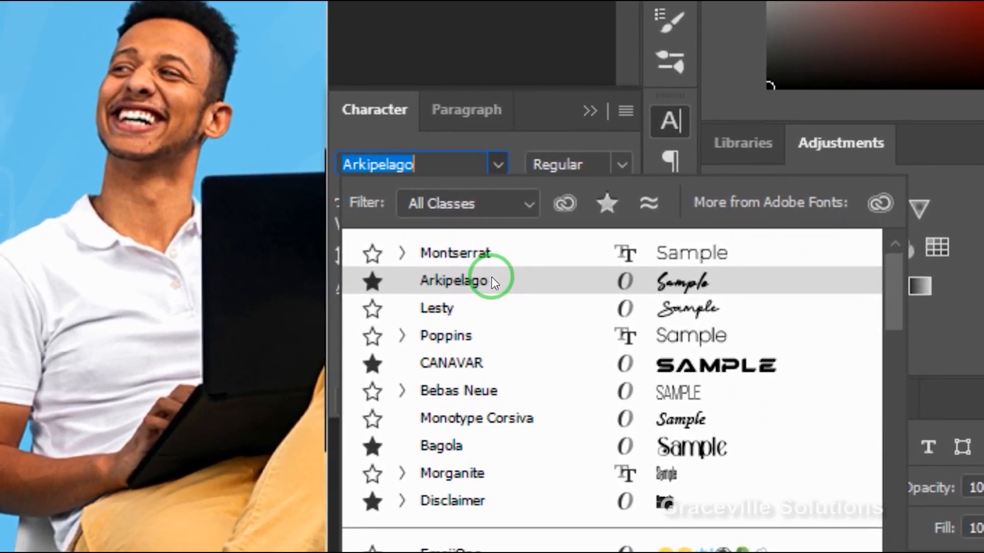
{"action": "left_click", "coordinate": [491, 277]}
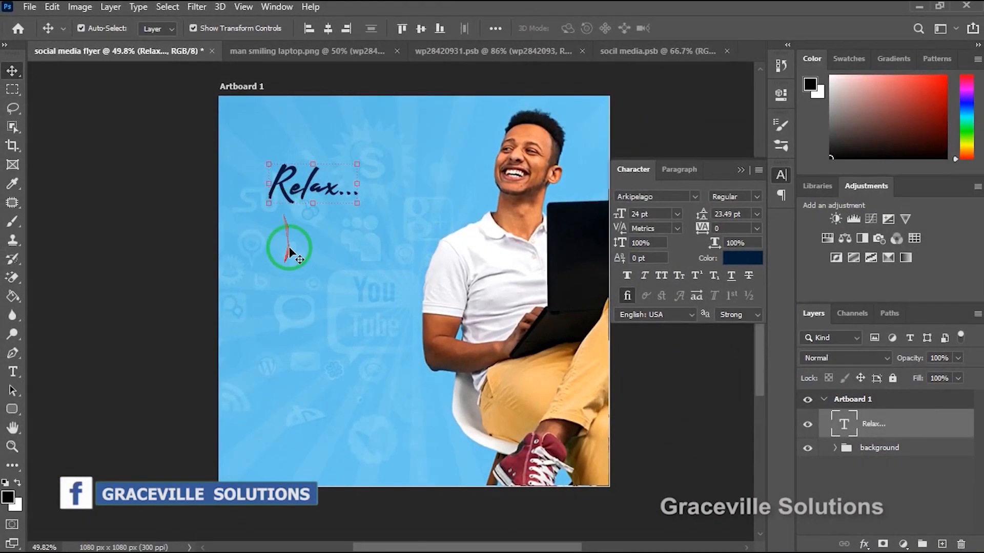
{"action": "scroll", "coordinate": [303, 164], "scroll_direction": "up", "scroll_amount": 2}
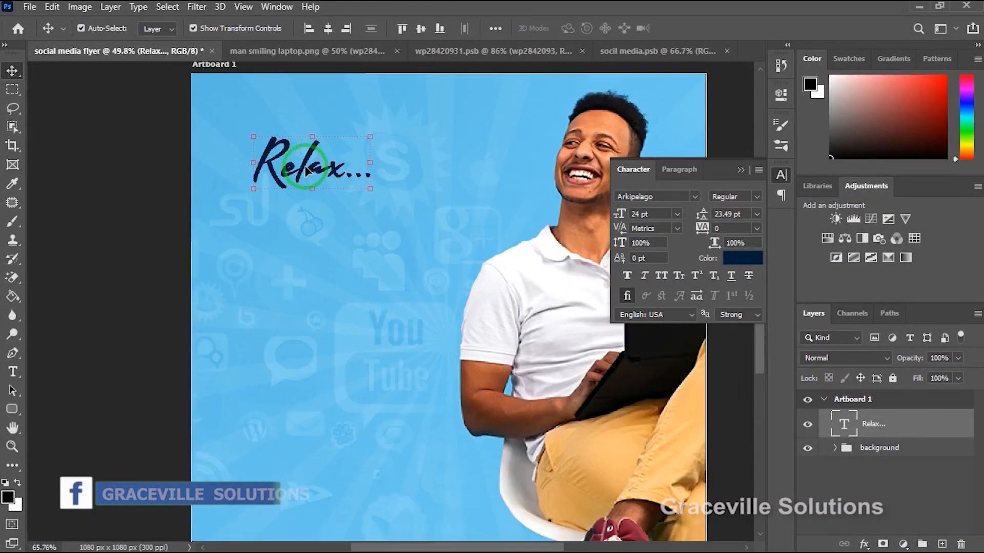
{"action": "left_click_drag", "start_coordinate": [370, 136], "coordinate": [401, 123]}
{"action": "left_click_drag", "start_coordinate": [317, 160], "coordinate": [297, 182]}
{"action": "key", "text": "Return"}
{"action": "scroll", "coordinate": [297, 183], "scroll_direction": "down", "scroll_amount": 2}
{"action": "left_click", "coordinate": [191, 226]}
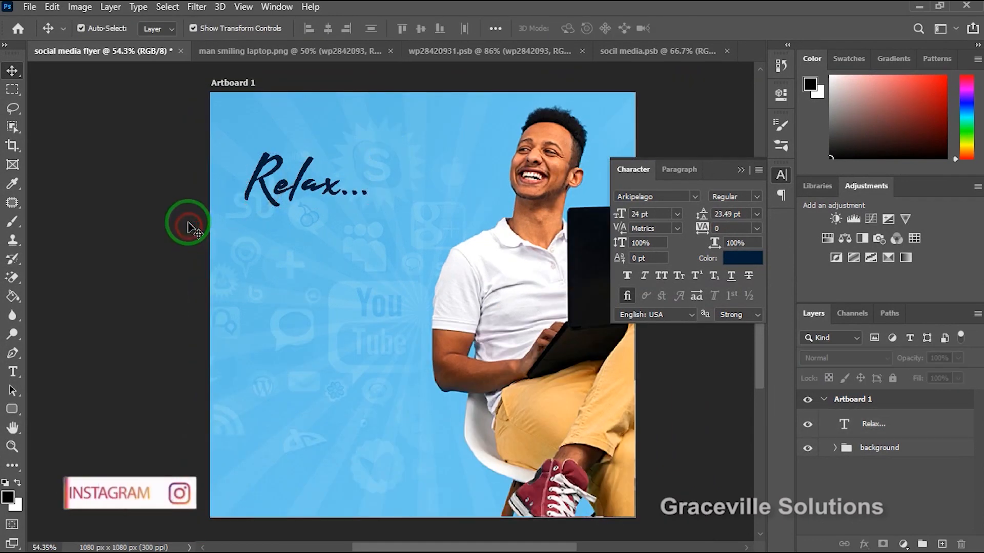
Switch to grav-design.txt in Notepad, copy the lines from "LET US GROW" to "ACCOUNTS!", and return to the Photoshop flyer.
{"action": "left_click", "coordinate": [288, 184]}
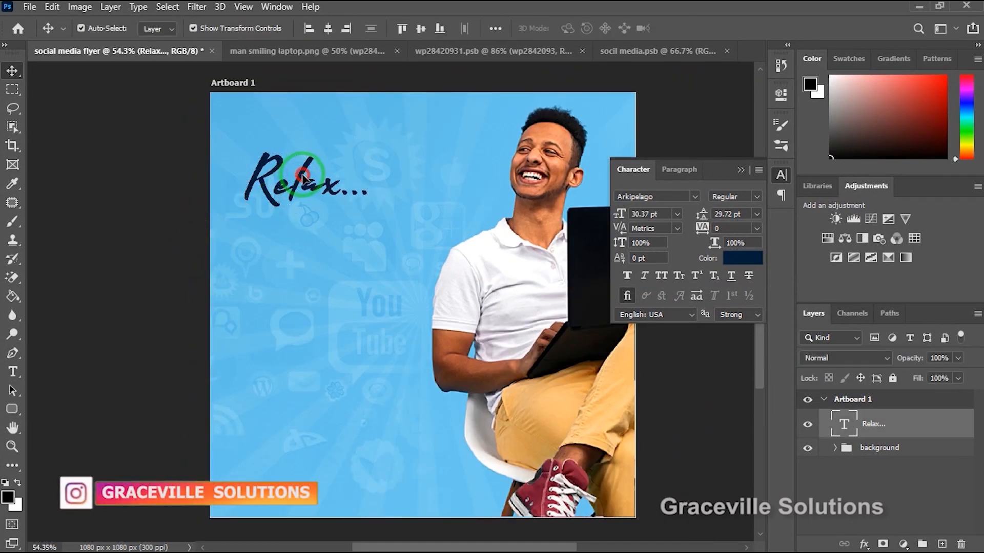
{"action": "key", "text": "super"}
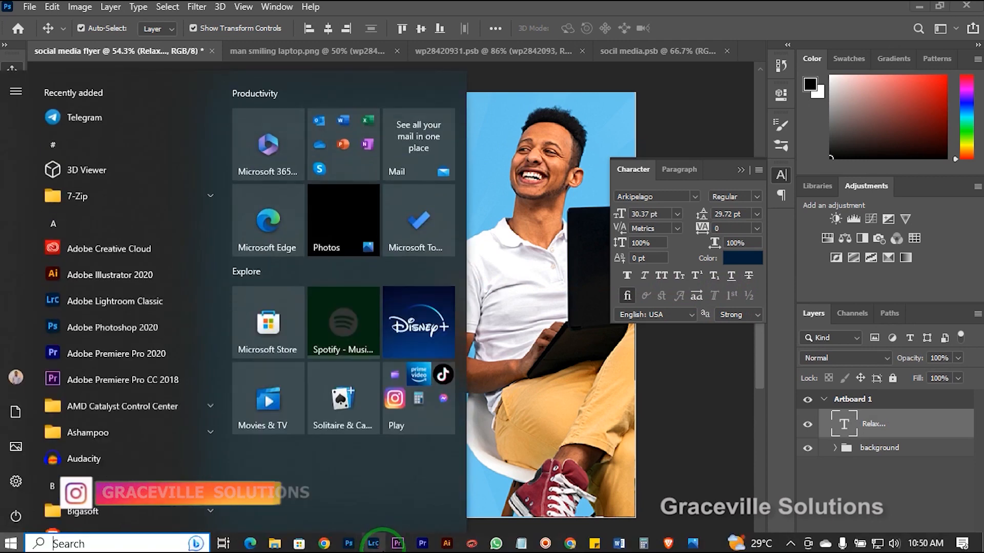
{"action": "left_click", "coordinate": [629, 546]}
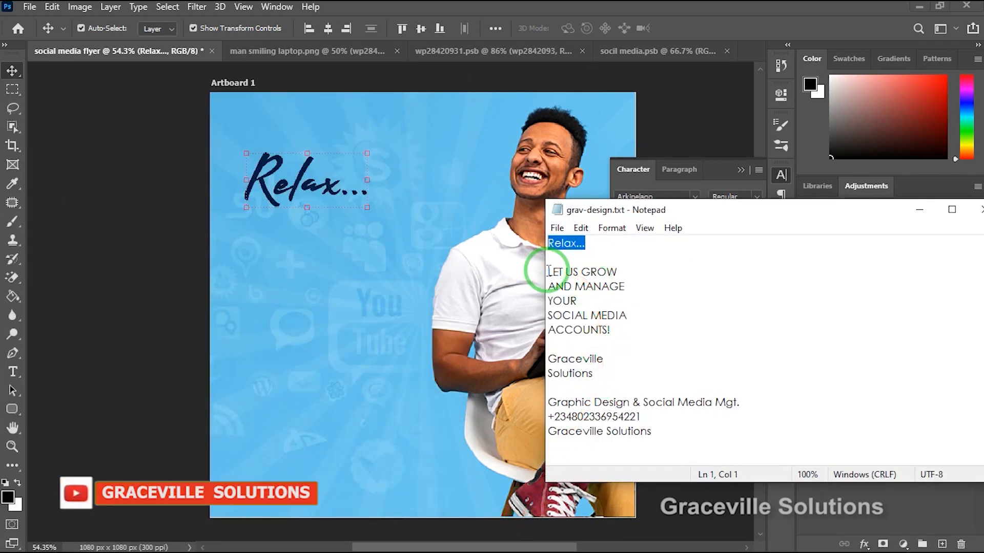
{"action": "left_click_drag", "start_coordinate": [548, 272], "coordinate": [643, 332]}
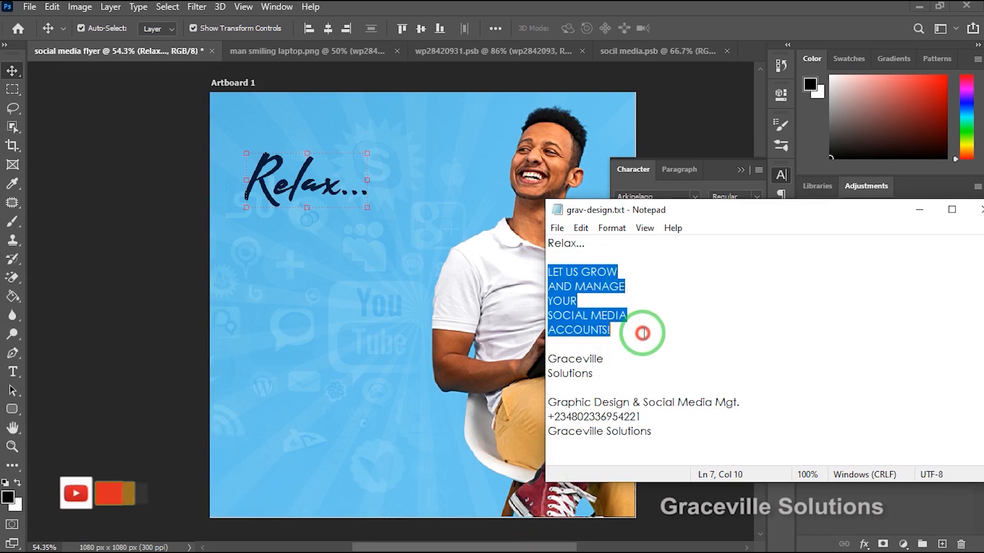
{"action": "right_click", "coordinate": [562, 281]}
{"action": "left_click", "coordinate": [595, 324]}
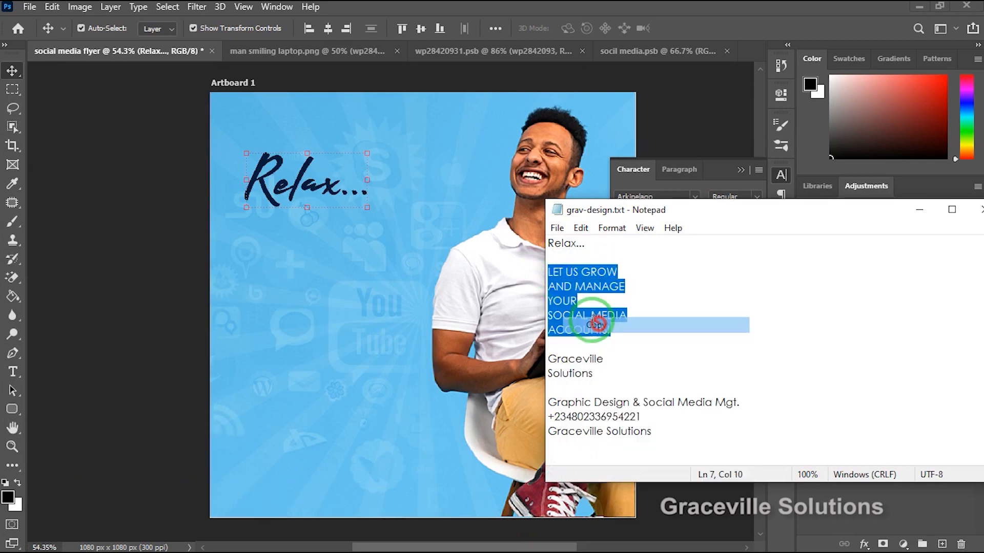
{"action": "left_click", "coordinate": [279, 269]}
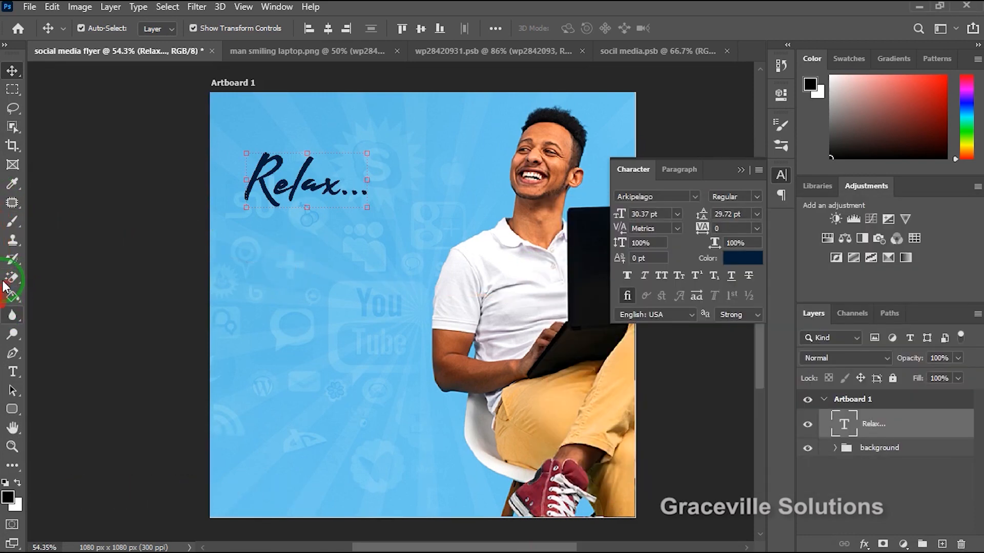
Add a new text layer below "Relax..." with the copied "LET US GROW AND MANAGE YOUR SOCIAL MEDIA ACCOUNTS!" lines.
{"action": "left_click", "coordinate": [13, 372]}
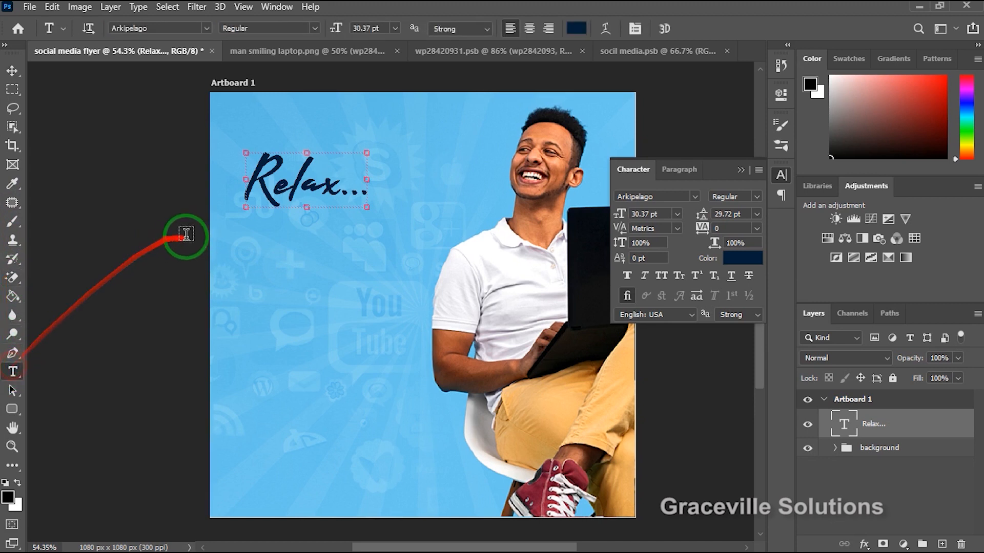
{"action": "left_click", "coordinate": [247, 259]}
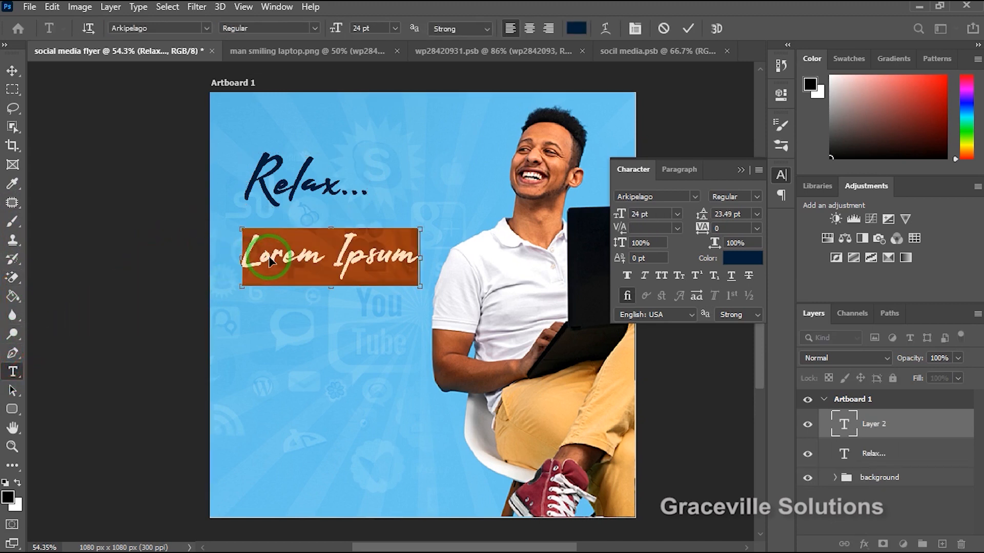
{"action": "key", "text": "ctrl+v"}
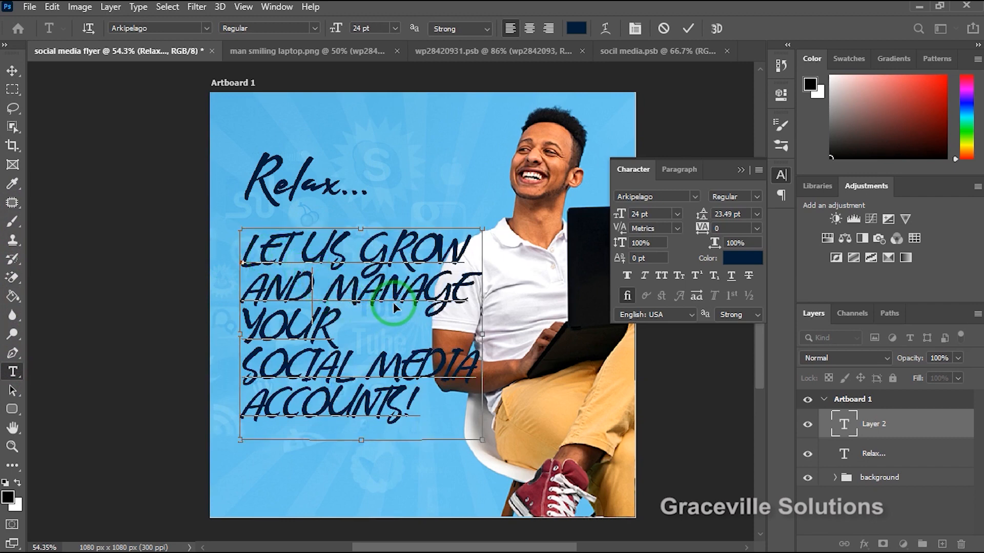
Change the font of the whole "LET US GROW... ACCOUNTS!" text to Montserrat Bold.
{"action": "key", "text": "ctrl+a"}
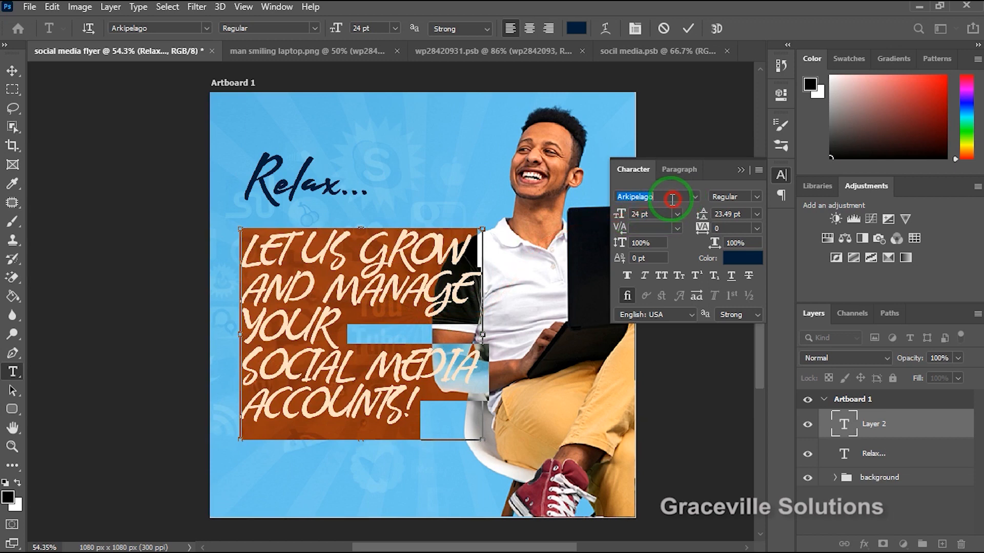
{"action": "type", "text": "MONT"}
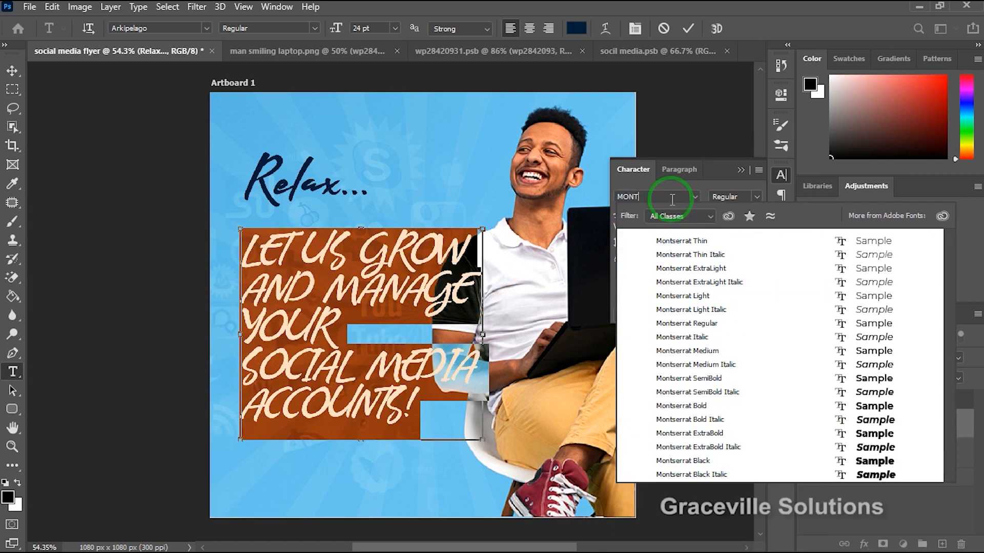
{"action": "type", "text": "SE"}
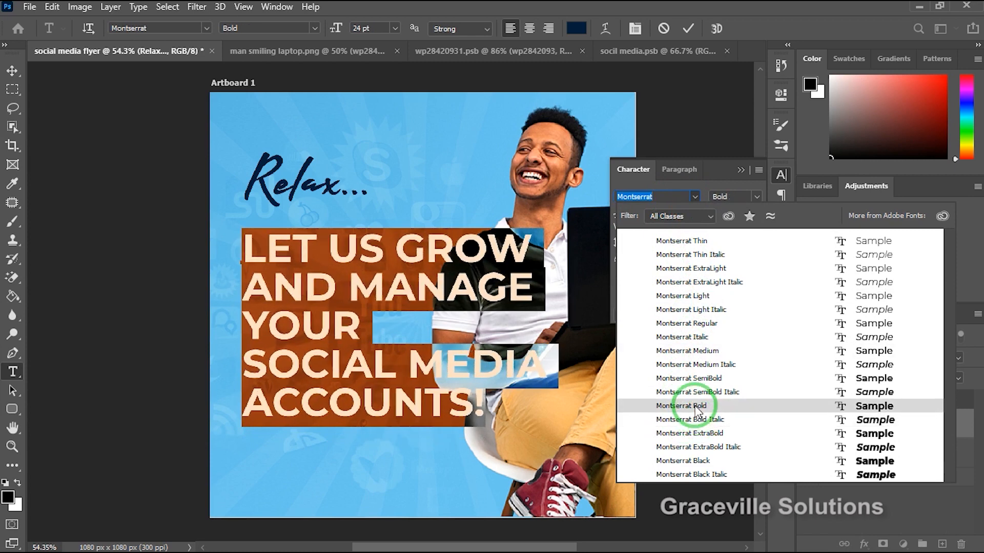
{"action": "left_click", "coordinate": [698, 407]}
{"action": "left_click", "coordinate": [13, 72]}
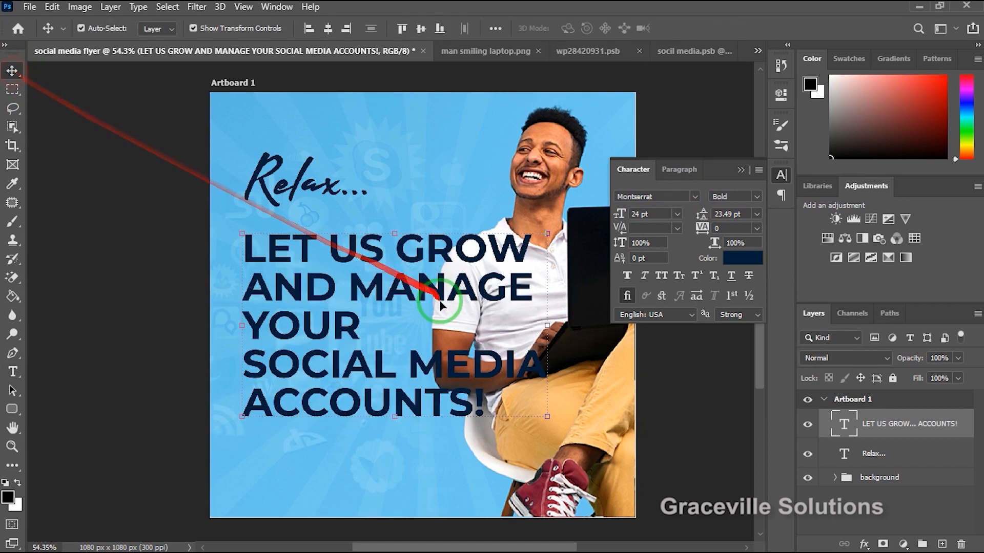
Scale the "LET US GROW... ACCOUNTS!" text to about 66.5% and place it just below "Relax...", clear of the man.
{"action": "left_click_drag", "start_coordinate": [427, 294], "coordinate": [428, 293]}
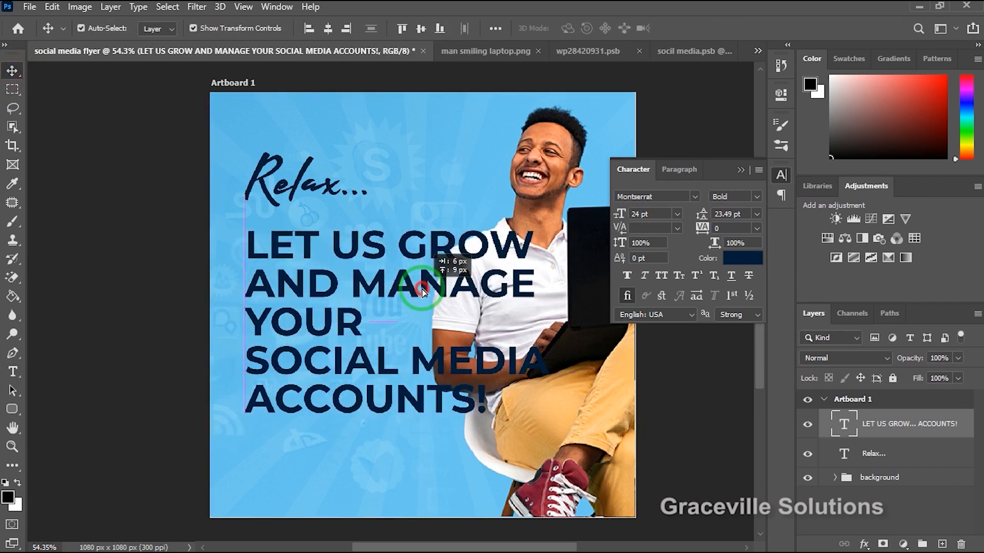
{"action": "left_click_drag", "start_coordinate": [551, 233], "coordinate": [432, 279]}
{"action": "left_click_drag", "start_coordinate": [382, 311], "coordinate": [376, 235]}
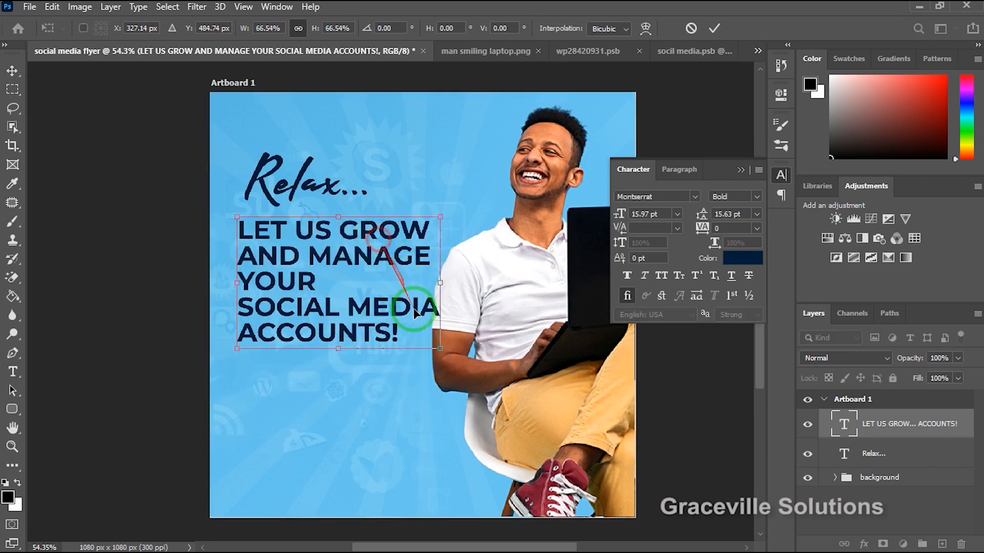
{"action": "left_click_drag", "start_coordinate": [400, 312], "coordinate": [390, 309]}
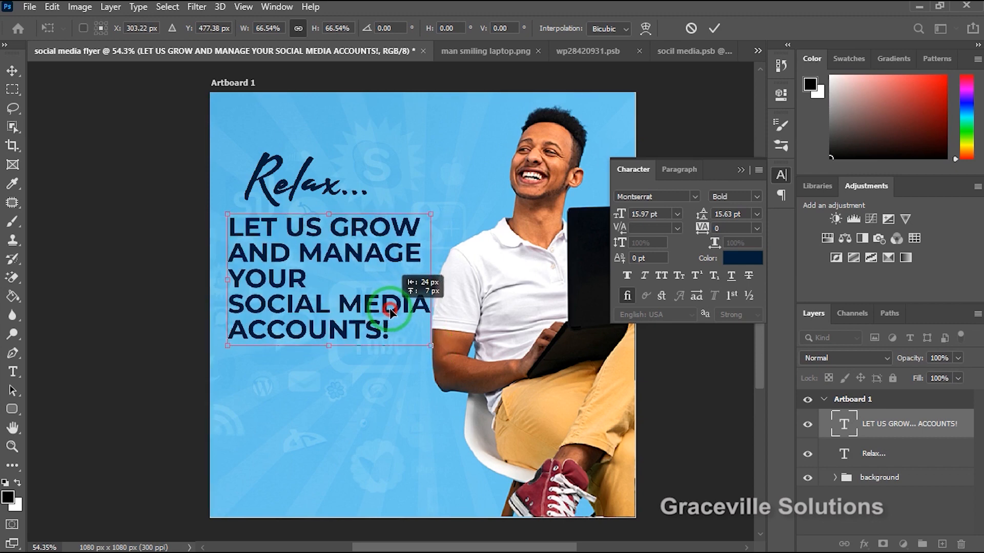
{"action": "left_click", "coordinate": [717, 29]}
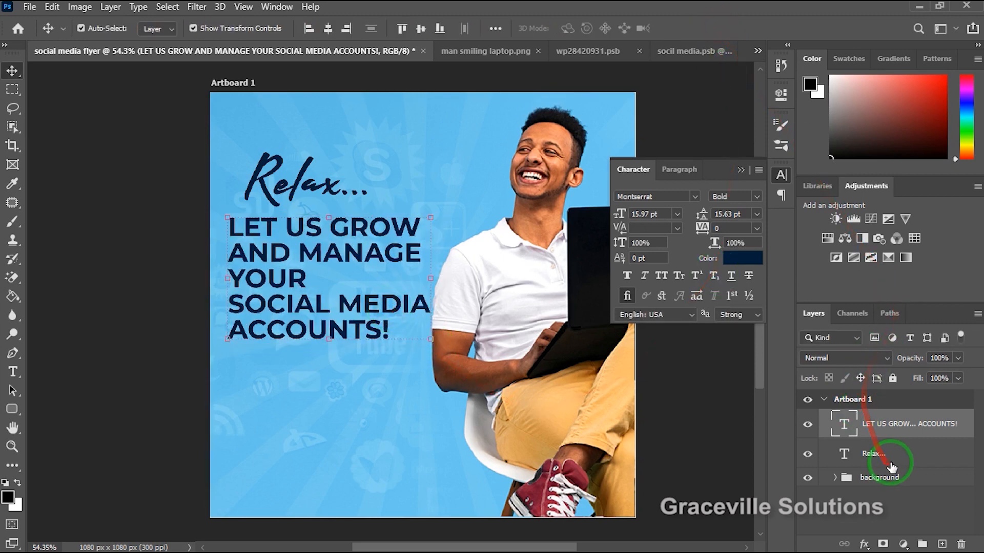
Move the "Relax..." text slightly up and left to widen its gap above the headline.
{"action": "left_click", "coordinate": [269, 171]}
{"action": "scroll", "coordinate": [270, 171], "scroll_direction": "up", "scroll_amount": 2}
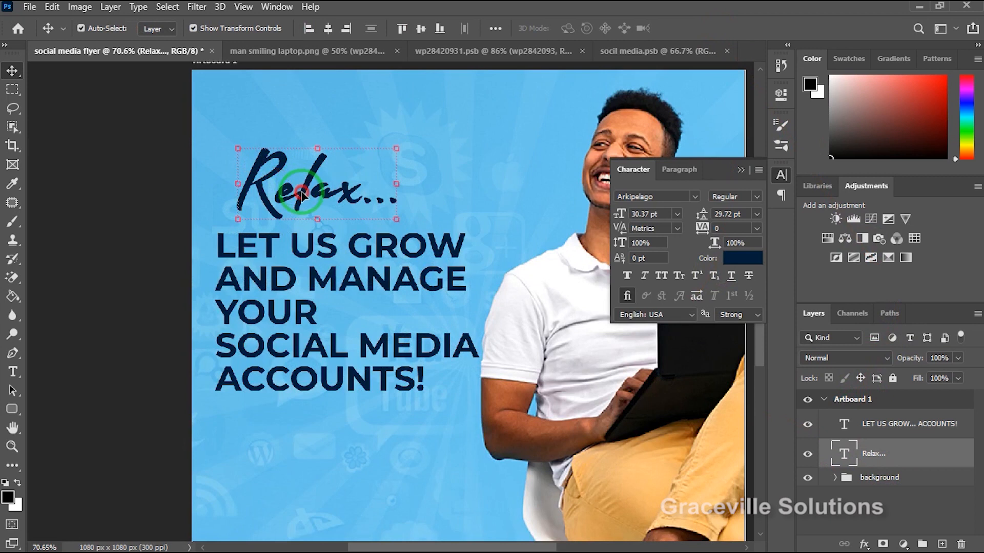
{"action": "left_click_drag", "start_coordinate": [303, 195], "coordinate": [291, 180]}
{"action": "left_click", "coordinate": [927, 425]}
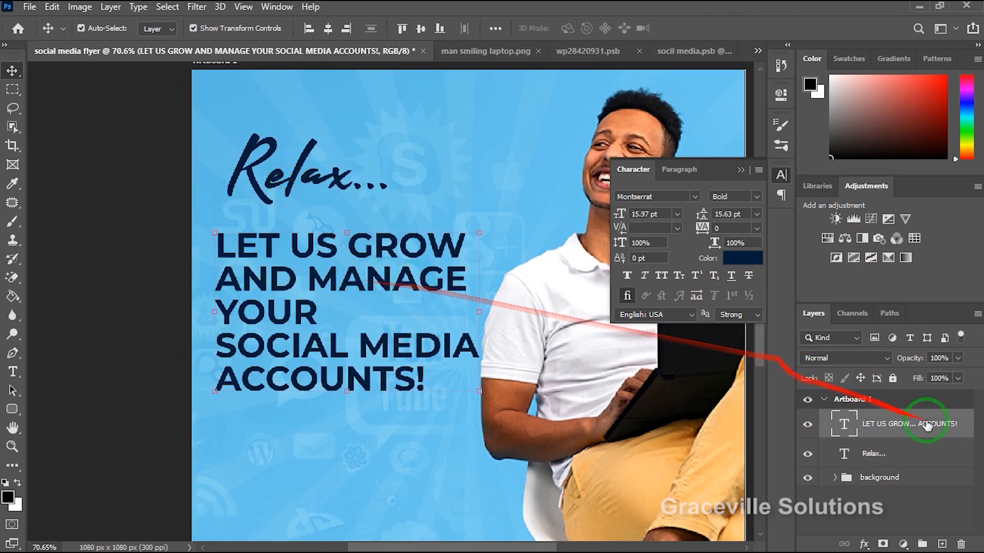
{"action": "left_click", "coordinate": [919, 452]}
{"action": "left_click", "coordinate": [922, 427]}
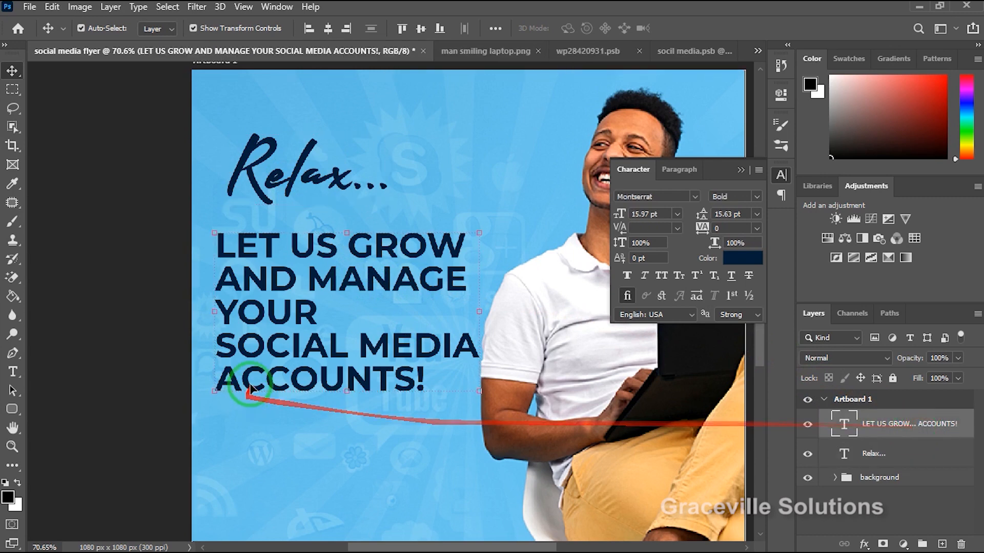
{"action": "left_click", "coordinate": [83, 290]}
{"action": "scroll", "coordinate": [145, 318], "scroll_direction": "down", "scroll_amount": 5}
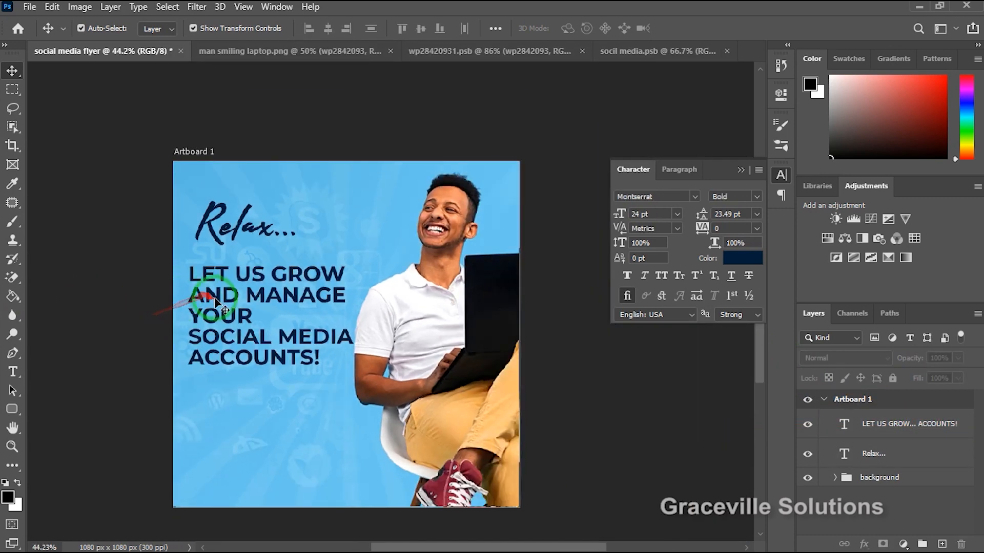
Try line spacings of 16 pt, 30 pt and 24 pt on the "LET US GROW... ACCOUNTS!" text.
{"action": "left_click", "coordinate": [215, 300]}
{"action": "scroll", "coordinate": [676, 333], "scroll_direction": "up", "scroll_amount": 1}
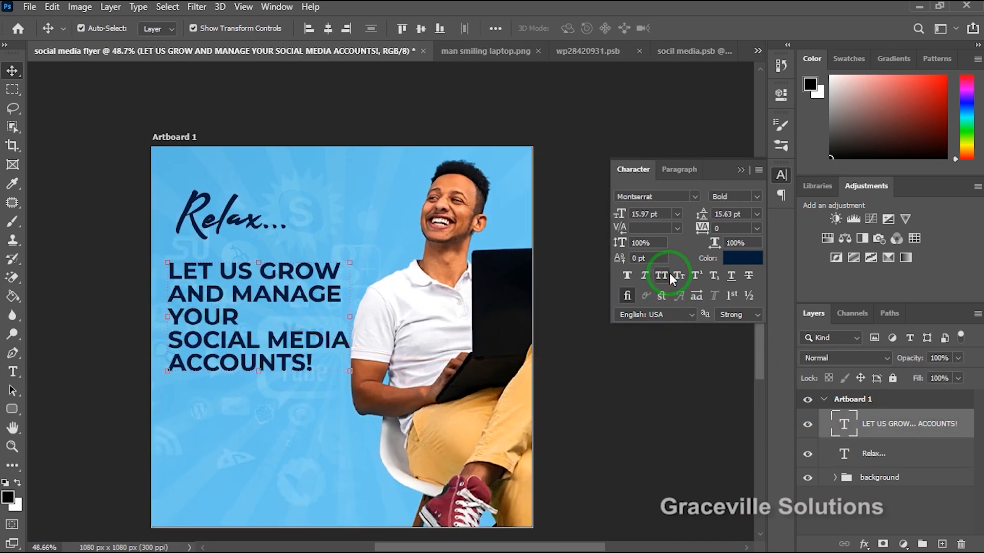
{"action": "left_click", "coordinate": [757, 215]}
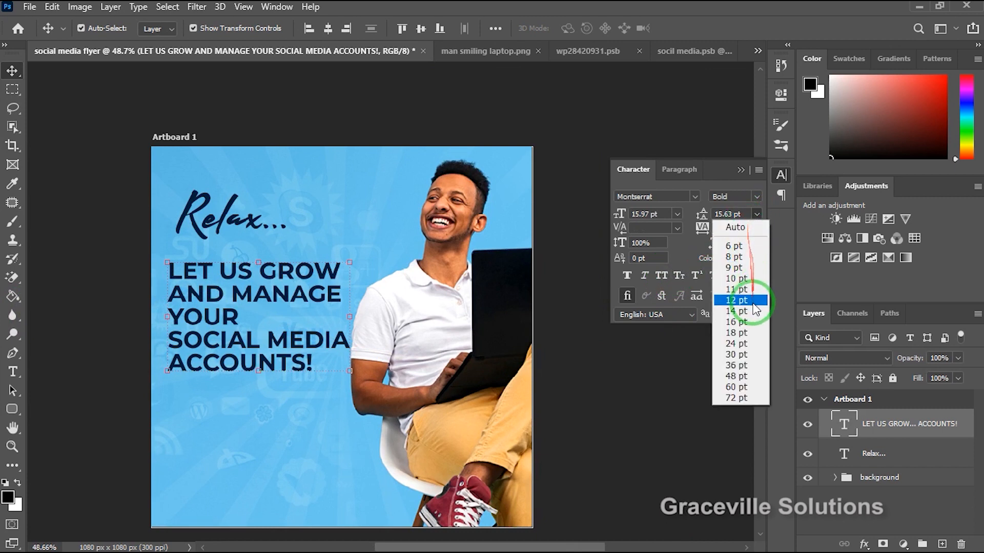
{"action": "left_click", "coordinate": [737, 322]}
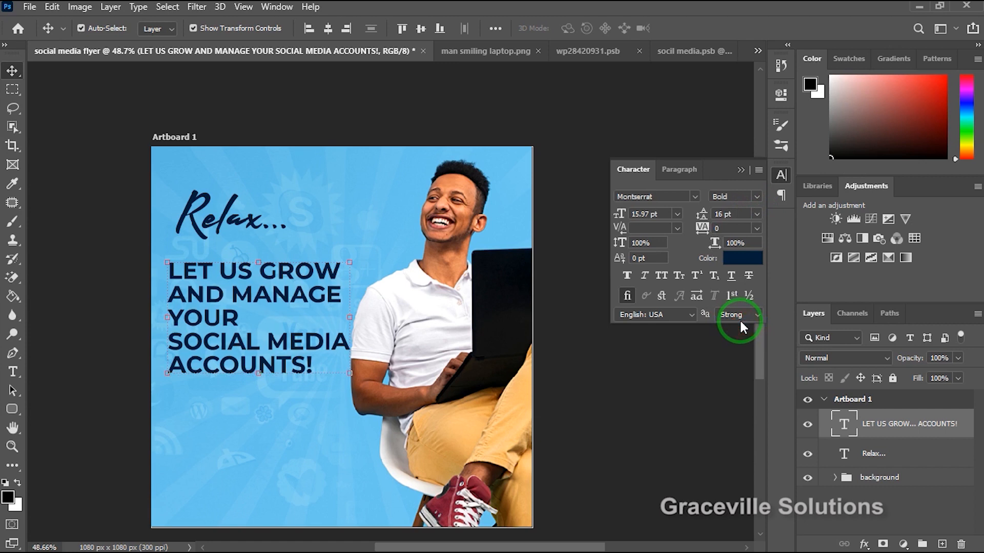
{"action": "left_click", "coordinate": [756, 216]}
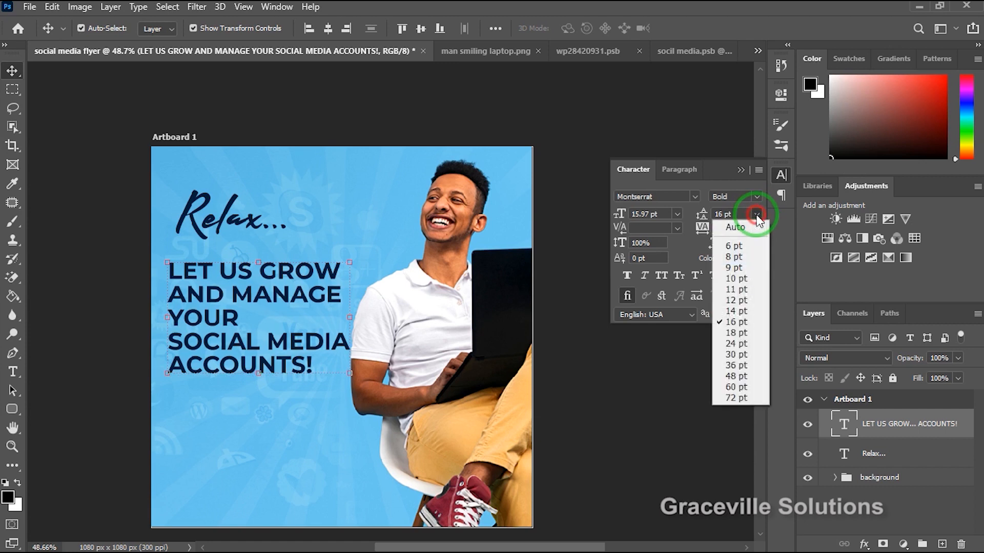
{"action": "left_click", "coordinate": [736, 354]}
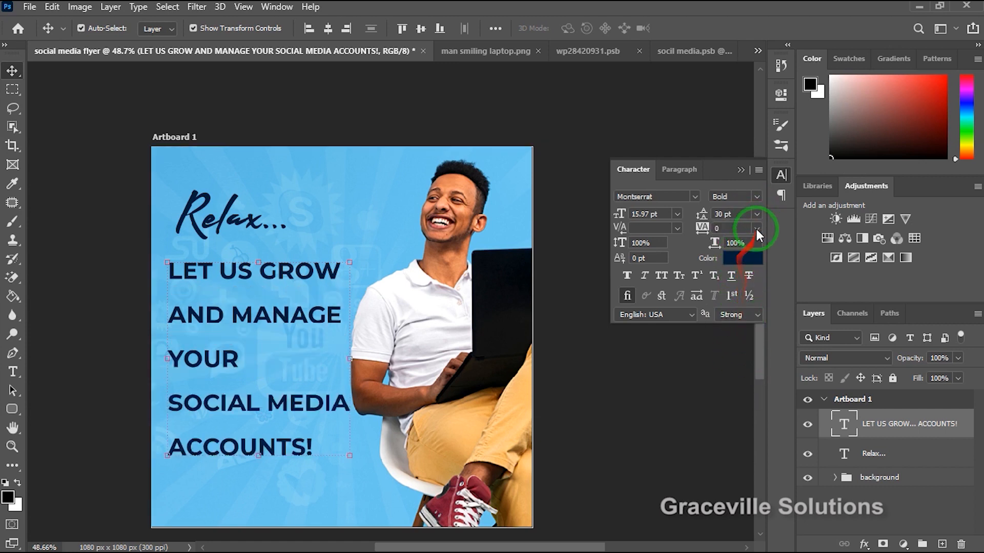
{"action": "left_click", "coordinate": [757, 214]}
{"action": "left_click", "coordinate": [744, 340]}
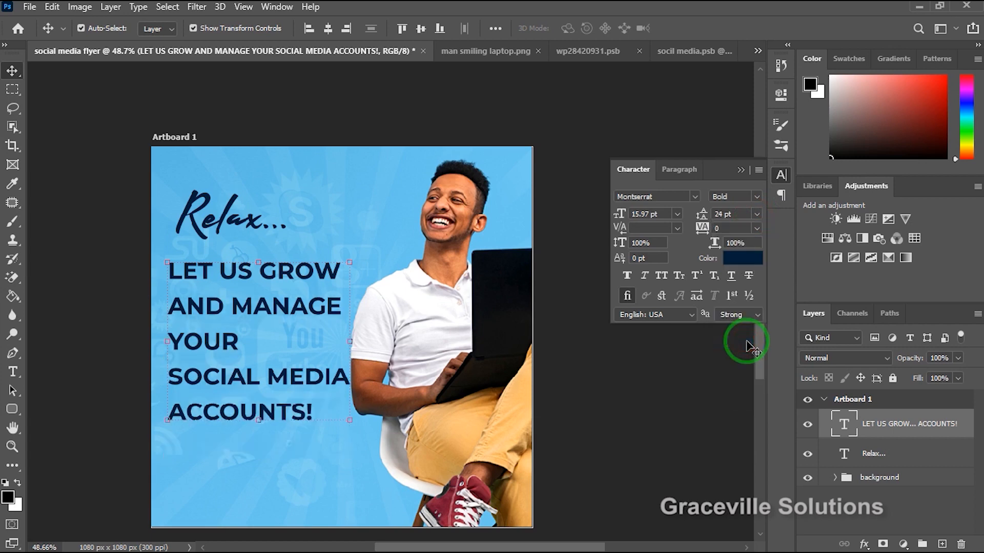
Set the leading of the "LET US GROW... ACCOUNTS!" text to 22 pt and nudge the text slightly up.
{"action": "scroll", "coordinate": [296, 334], "scroll_direction": "up", "scroll_amount": 3}
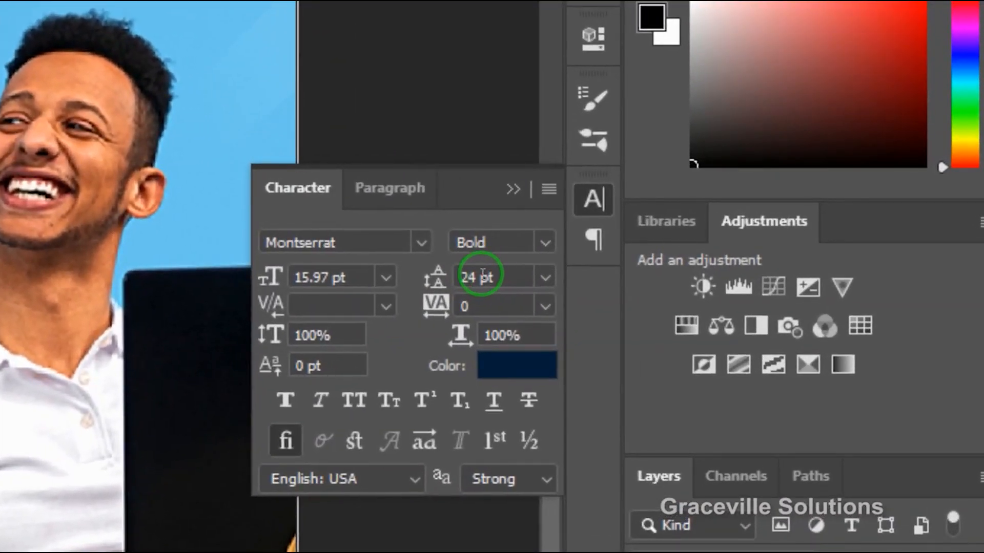
{"action": "key", "text": "BackSpace"}
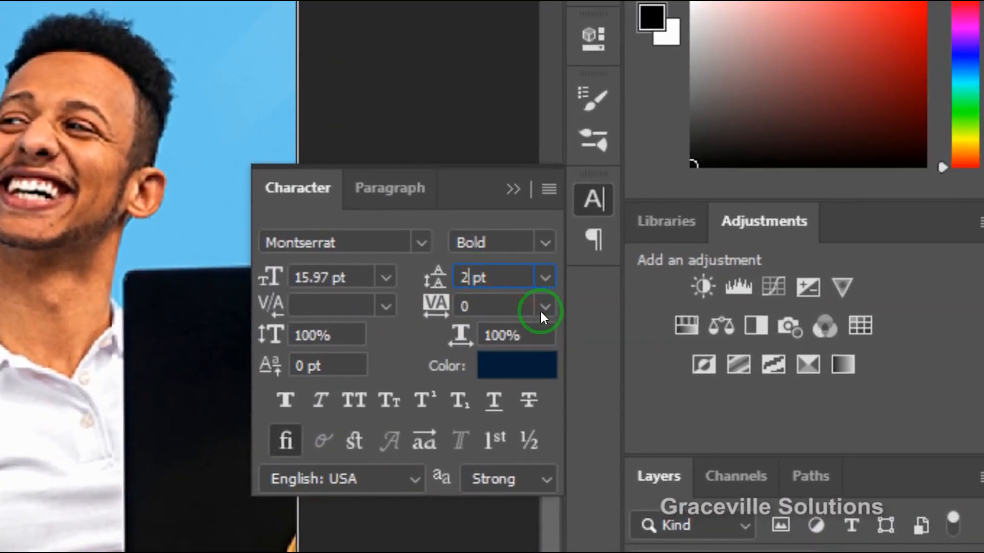
{"action": "type", "text": "2"}
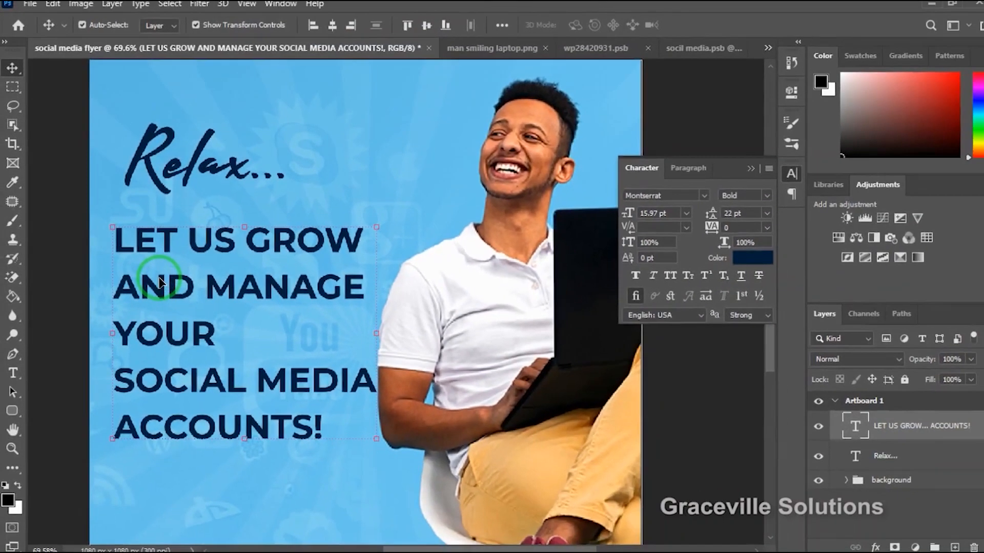
{"action": "scroll", "coordinate": [209, 279], "scroll_direction": "down", "scroll_amount": 6}
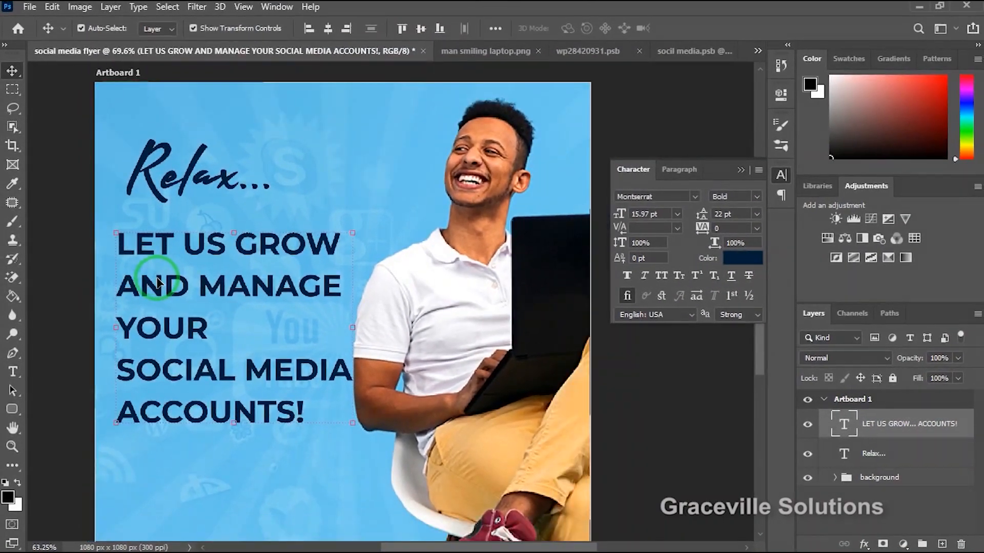
{"action": "scroll", "coordinate": [230, 341], "scroll_direction": "up", "scroll_amount": 2}
{"action": "scroll", "coordinate": [173, 328], "scroll_direction": "up", "scroll_amount": 2}
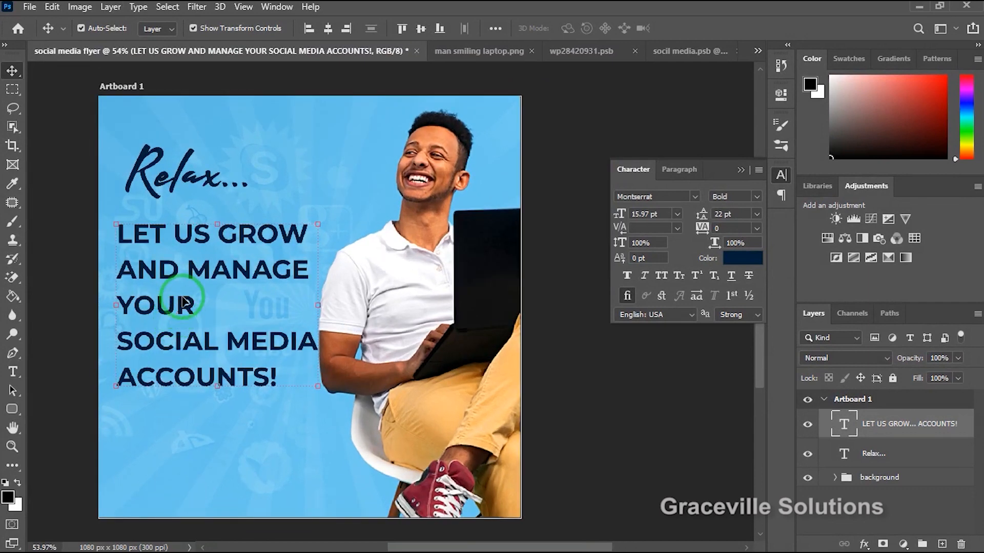
{"action": "left_click_drag", "start_coordinate": [230, 277], "coordinate": [232, 273]}
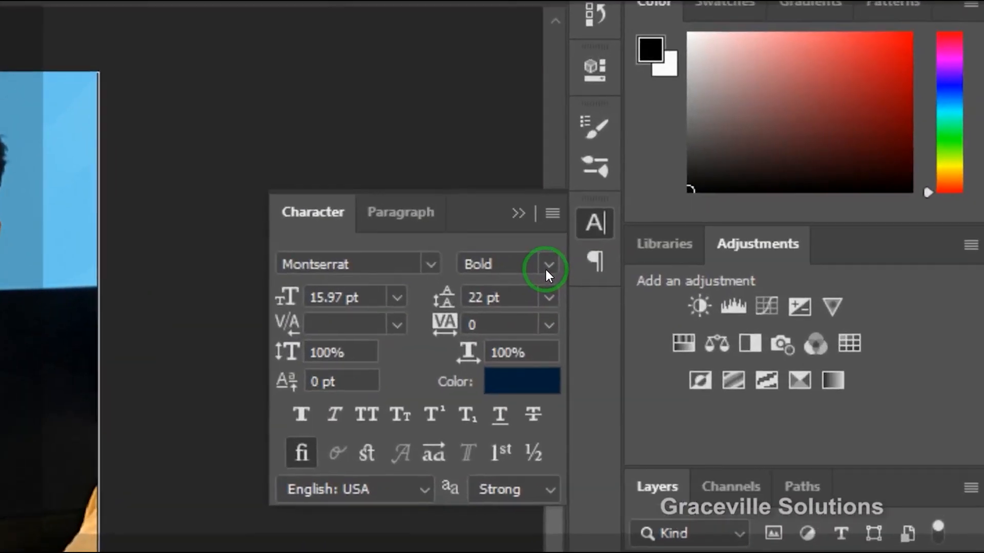
Change the "LET US GROW... ACCOUNTS!" text to Montserrat ExtraBold and scale it down to about 15.19 pt, clear of the man's arm.
{"action": "left_click", "coordinate": [529, 271]}
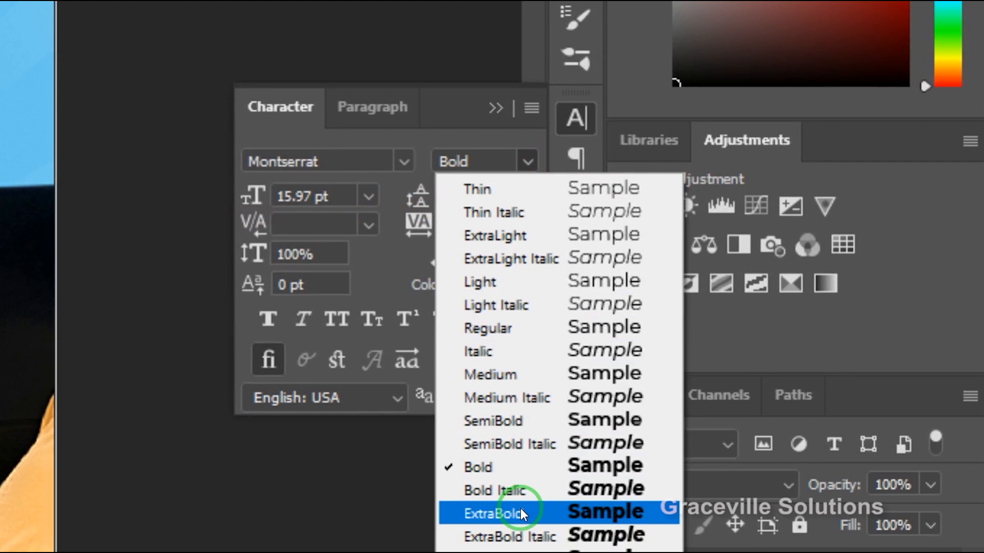
{"action": "left_click", "coordinate": [519, 532]}
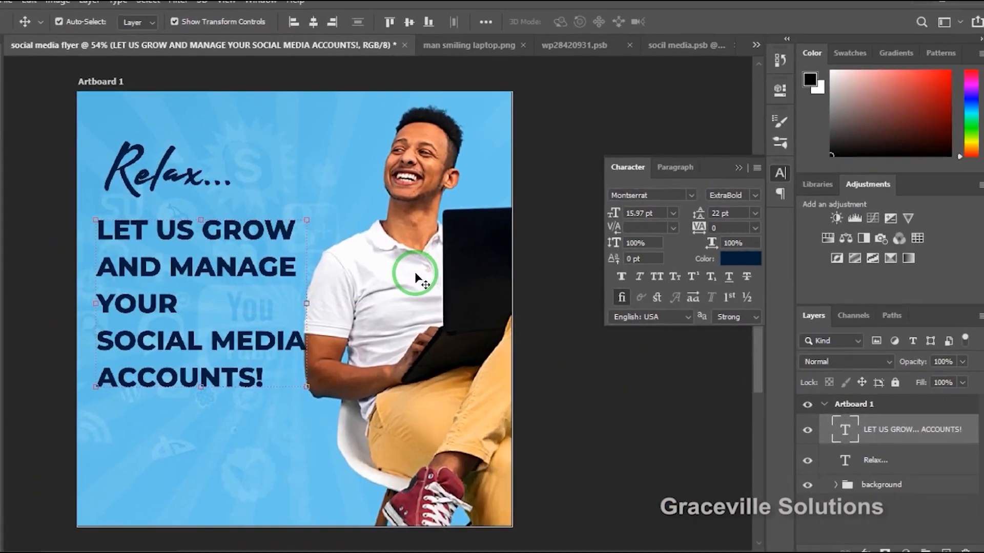
{"action": "mouse_move", "coordinate": [322, 220]}
{"action": "left_mouse_down"}
{"action": "mouse_move", "coordinate": [263, 268]}
{"action": "mouse_move", "coordinate": [274, 267]}
{"action": "left_mouse_up"}
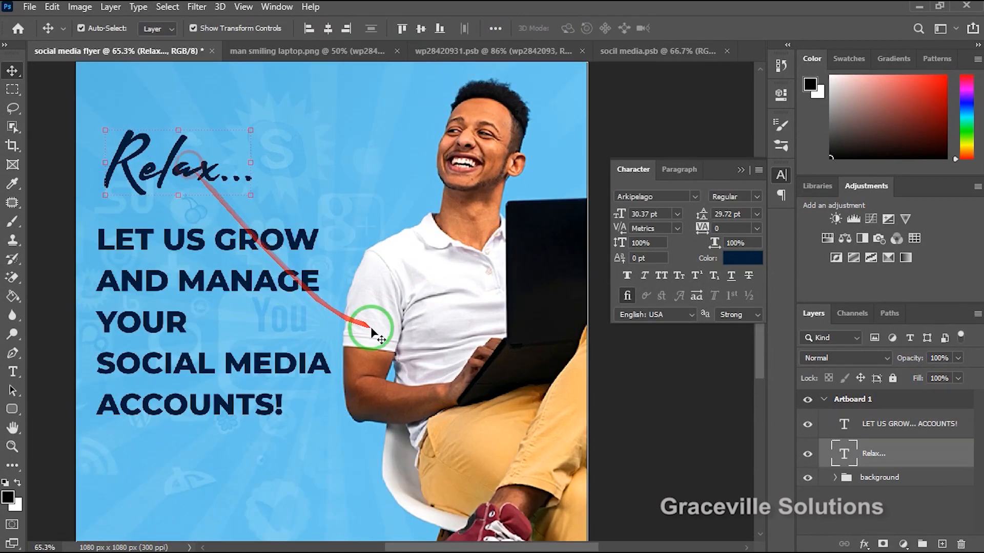
Move the "LET US GROW... ACCOUNTS!" text about 34 px down and lower the "Relax..." text slightly to follow it.
{"action": "left_click", "coordinate": [193, 362]}
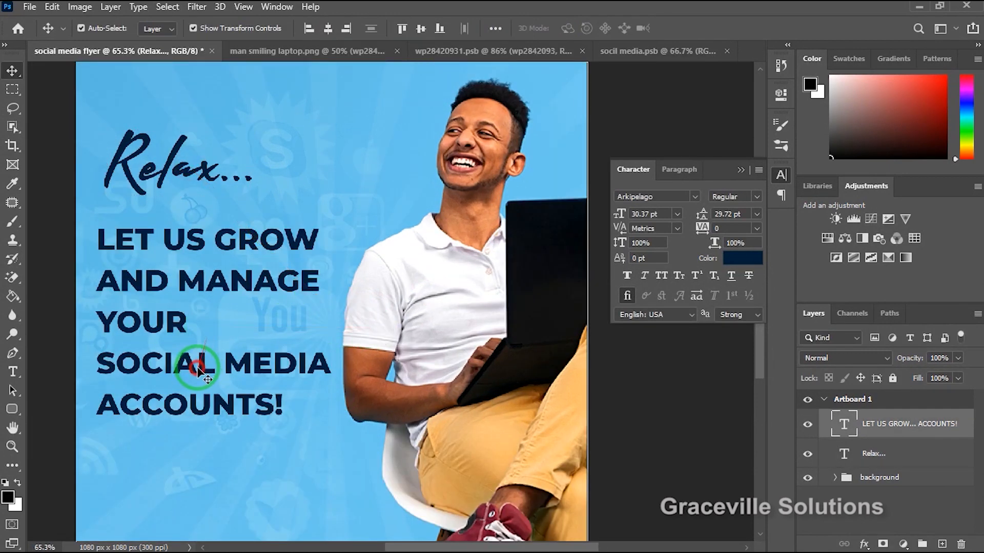
{"action": "scroll", "coordinate": [175, 289], "scroll_direction": "up", "scroll_amount": 3}
{"action": "scroll", "coordinate": [175, 289], "scroll_direction": "down", "scroll_amount": 3}
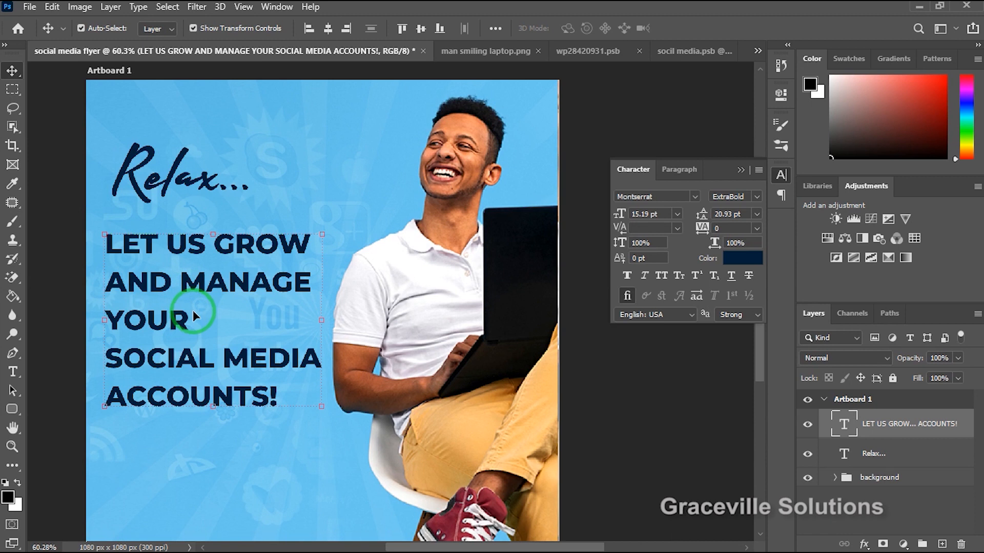
{"action": "left_click_drag", "start_coordinate": [215, 282], "coordinate": [215, 295]}
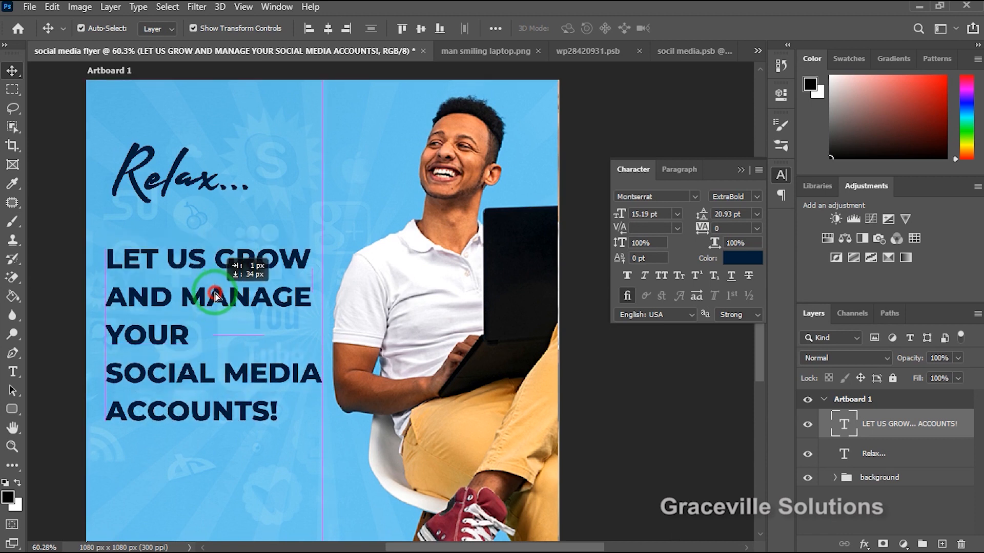
{"action": "left_click_drag", "start_coordinate": [181, 152], "coordinate": [183, 165]}
{"action": "scroll", "coordinate": [228, 266], "scroll_direction": "up", "scroll_amount": 3}
{"action": "left_click_drag", "start_coordinate": [283, 376], "coordinate": [285, 376]}
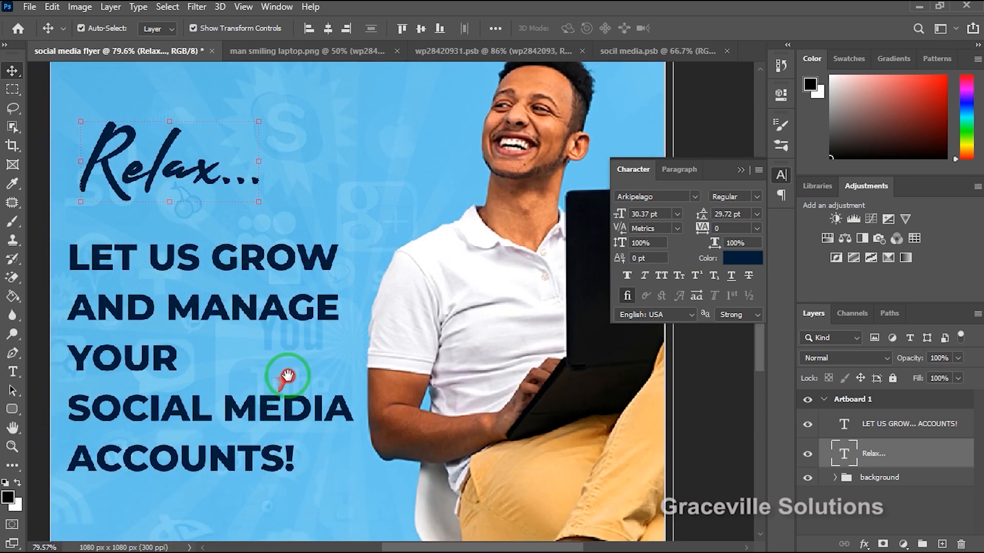
{"action": "left_click_drag", "start_coordinate": [285, 375], "coordinate": [305, 335]}
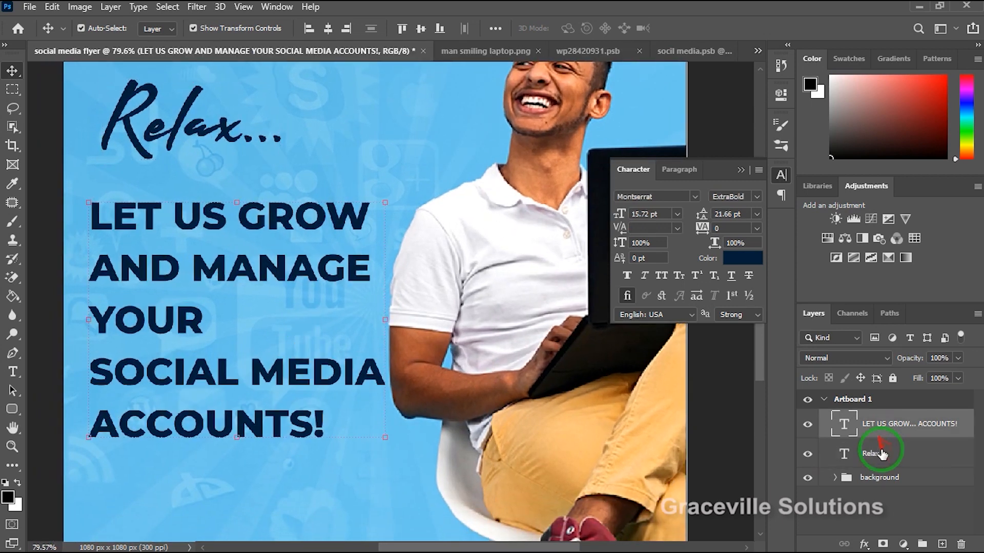
Group the "LET US GROW... ACCOUNTS!" and "Relax..." layers and rename the group as tEXTS.
{"action": "left_click", "coordinate": [885, 454]}
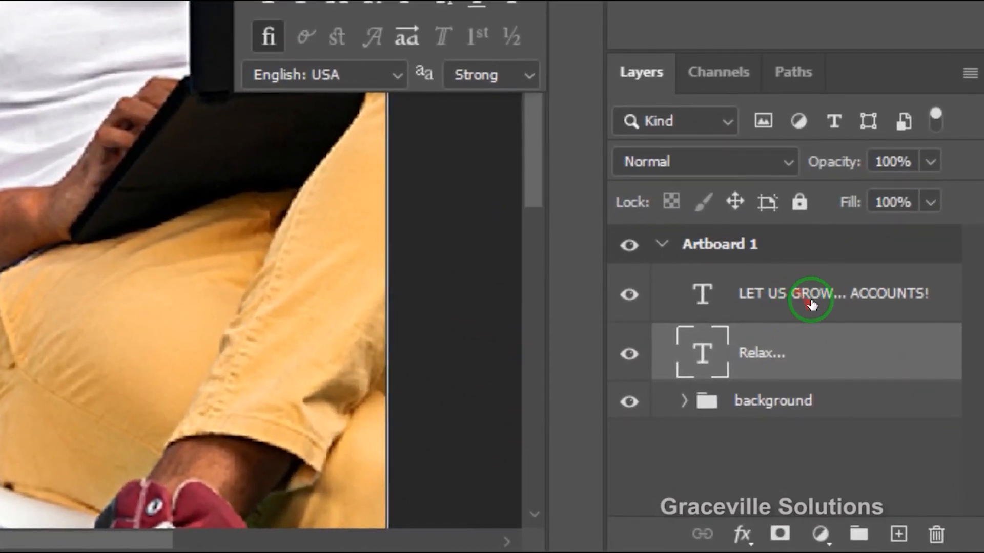
{"action": "left_click", "coordinate": [811, 295]}
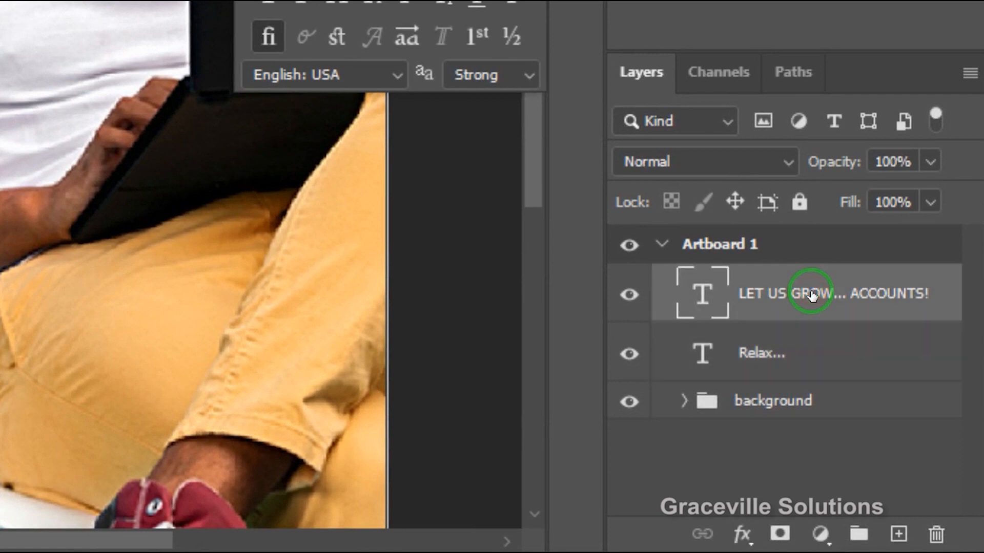
{"action": "left_click", "coordinate": [790, 353], "text": "ctrl"}
{"action": "key", "text": "ctrl+g"}
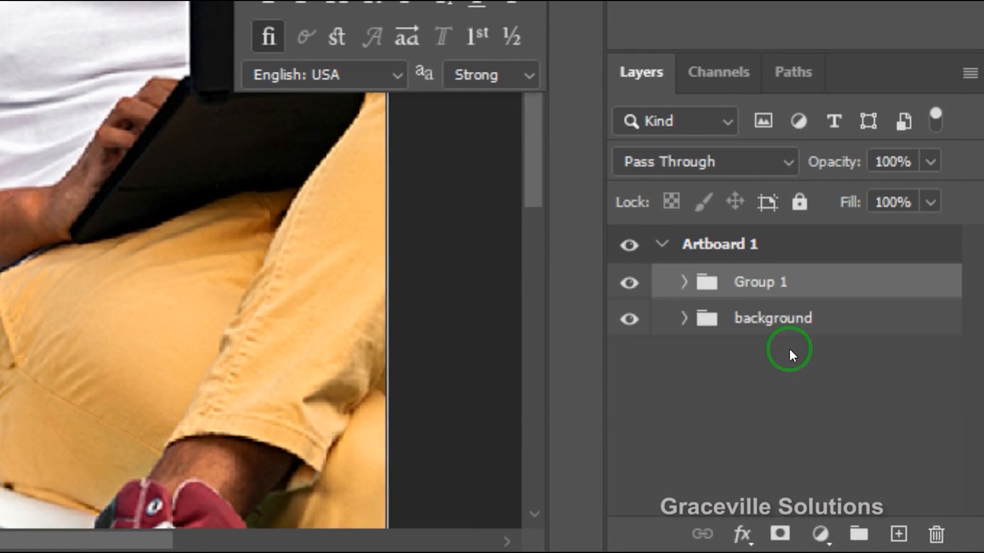
{"action": "left_click", "coordinate": [765, 282]}
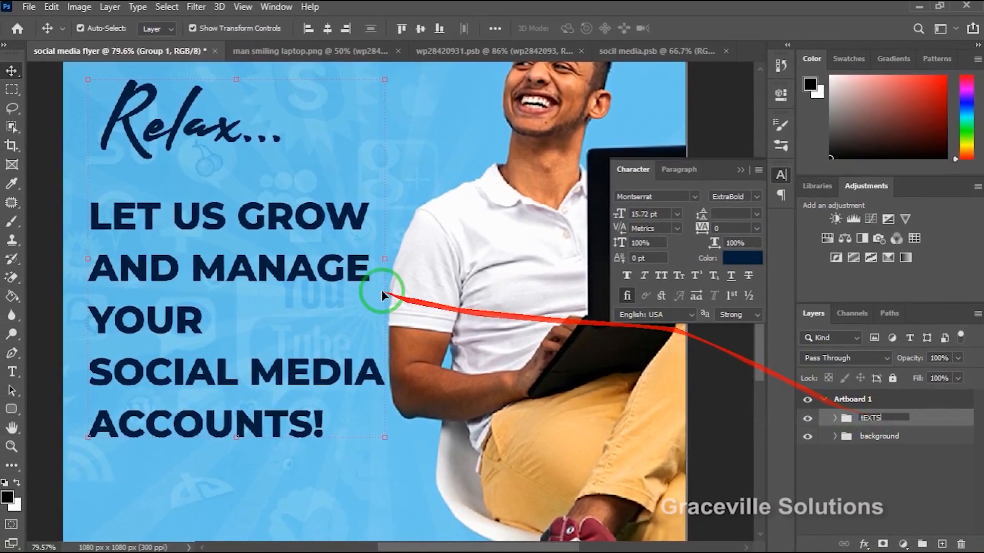
{"action": "left_click", "coordinate": [719, 377]}
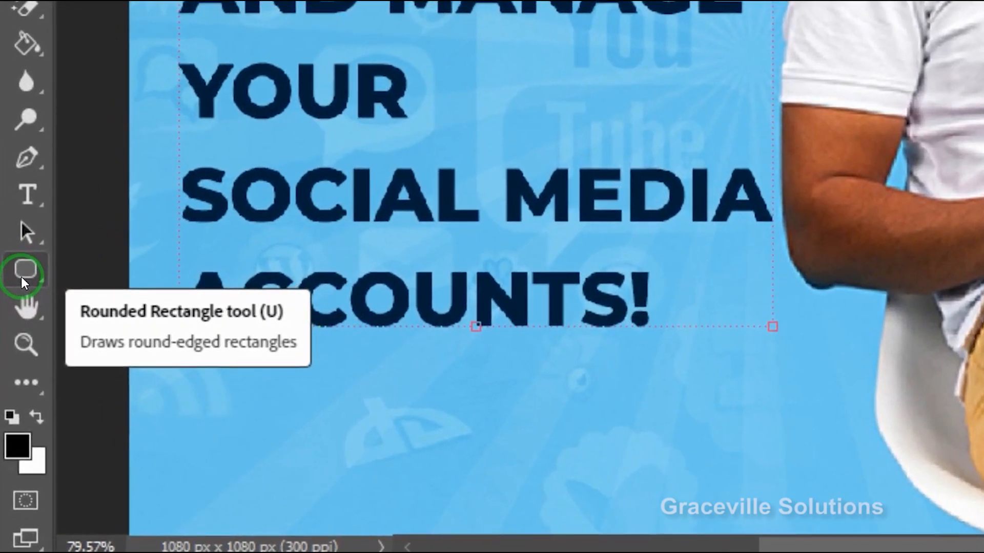
Draw a rounded rectangle about 255 x 69 px with 10 px corners over the word "GROW" in the headline.
{"action": "left_click", "coordinate": [11, 413]}
{"action": "left_click_drag", "start_coordinate": [20, 276], "coordinate": [98, 298]}
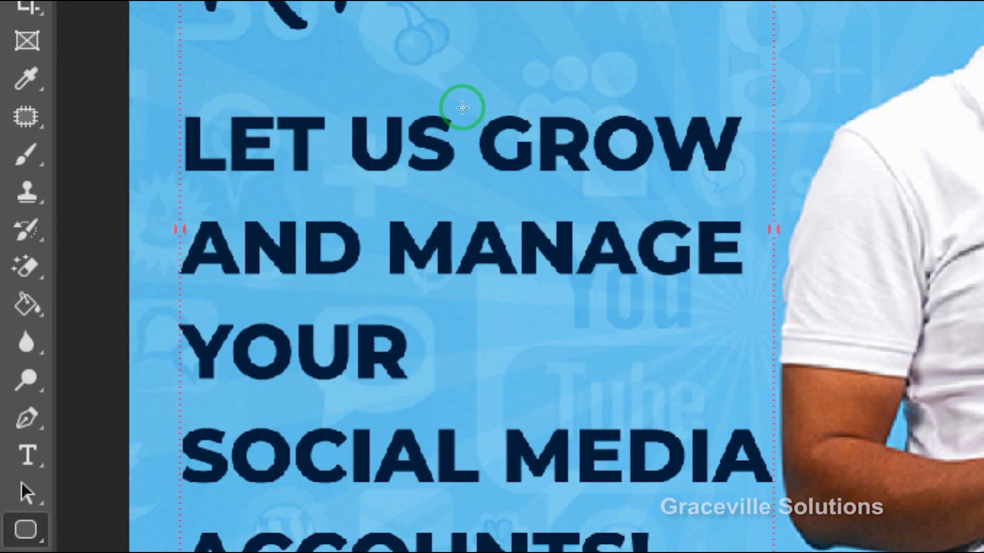
{"action": "left_click_drag", "start_coordinate": [467, 109], "coordinate": [757, 185]}
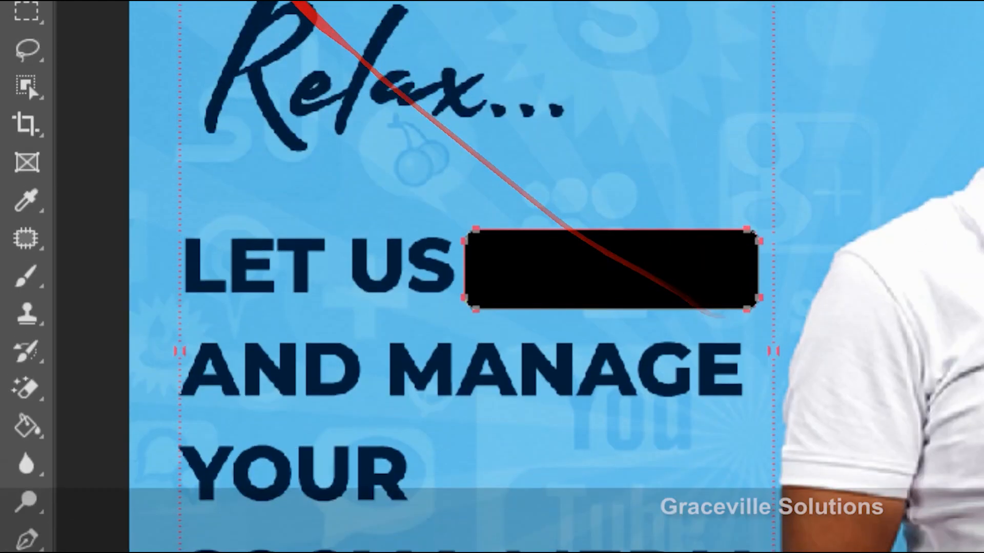
{"action": "left_click", "coordinate": [24, 55]}
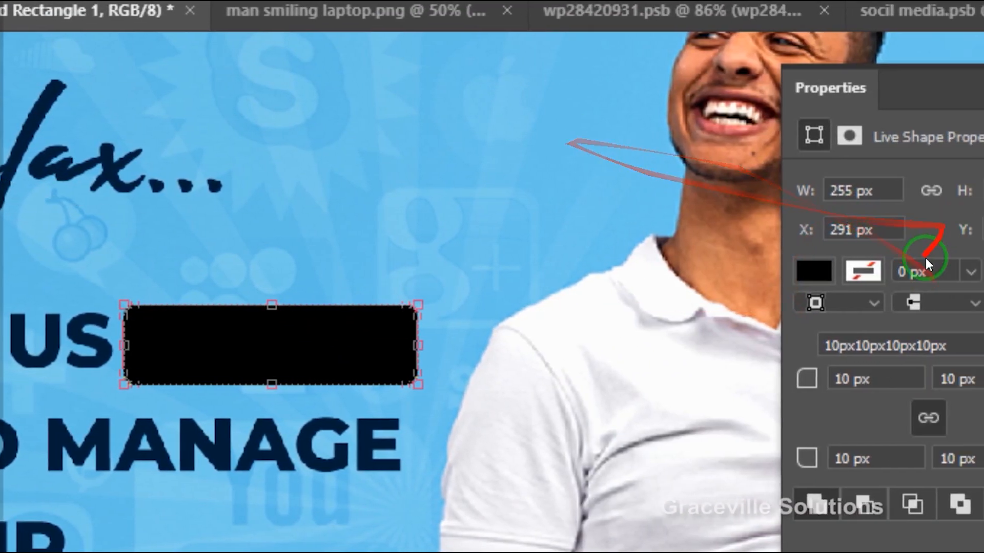
Fill the rounded rectangle with red from the recently used colors and move its layer below the tEXTS group.
{"action": "left_click", "coordinate": [815, 271]}
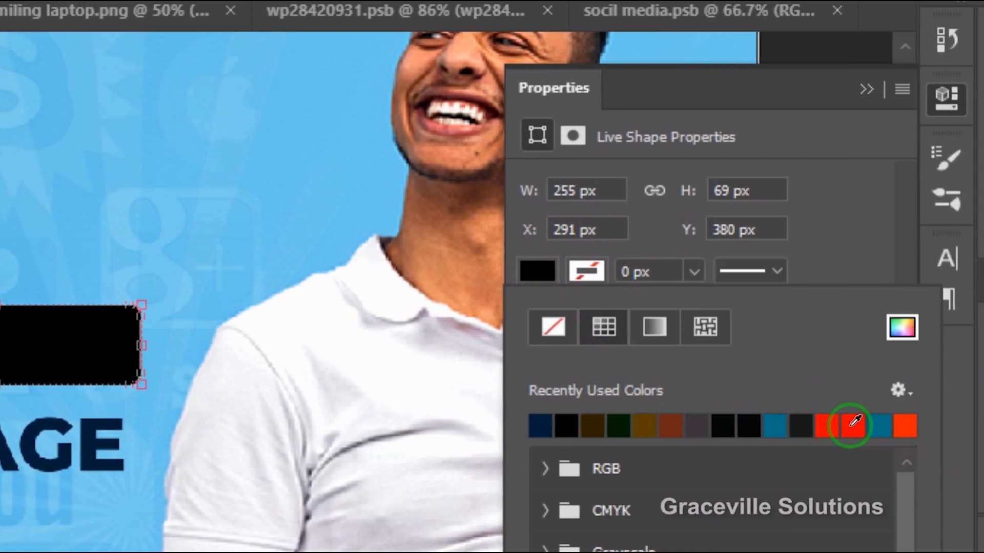
{"action": "left_click", "coordinate": [853, 425]}
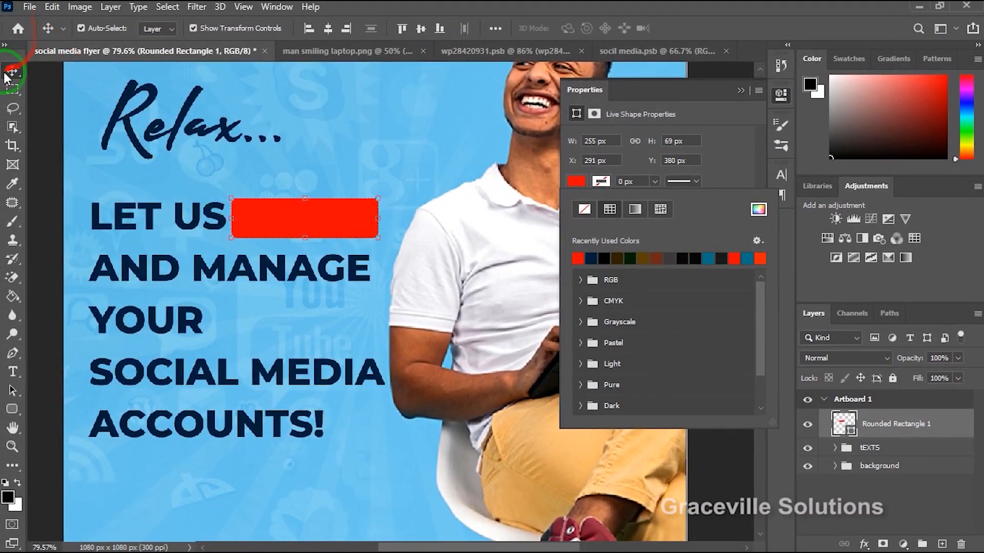
{"action": "left_click", "coordinate": [7, 74]}
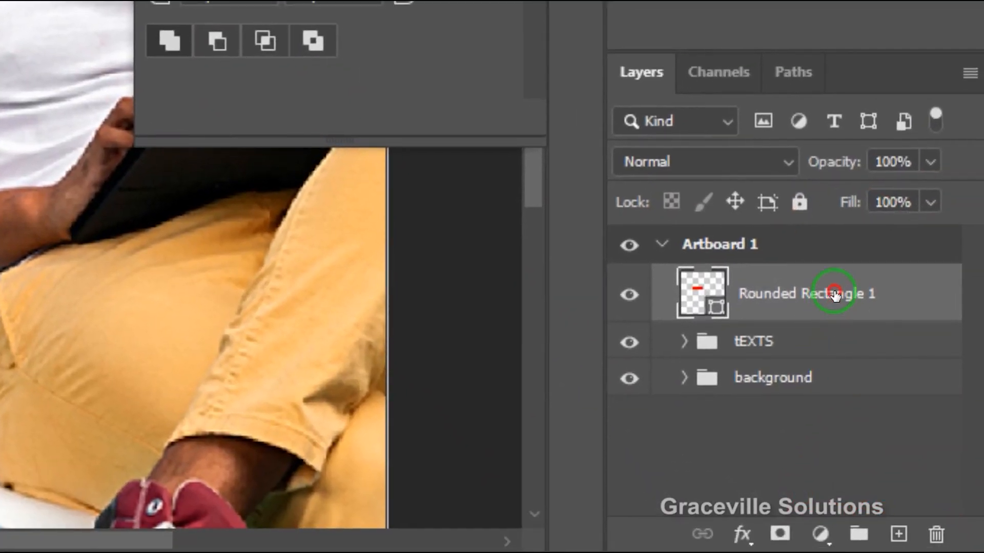
{"action": "left_click_drag", "start_coordinate": [833, 296], "coordinate": [845, 362]}
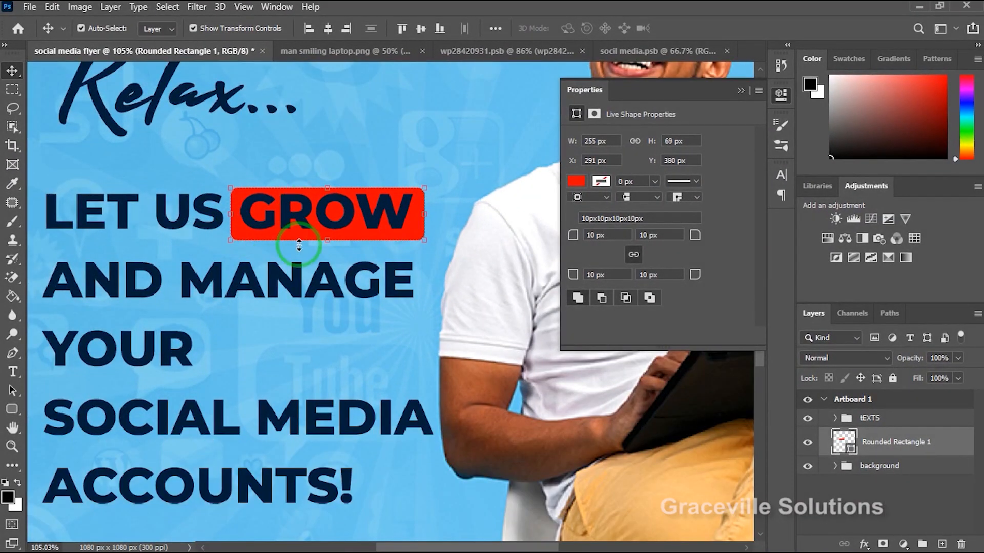
Nudge the red rounded rectangle to X 289 px, Y 377 px so that it is centered behind "GROW".
{"action": "left_click", "coordinate": [451, 143]}
{"action": "left_click", "coordinate": [409, 231]}
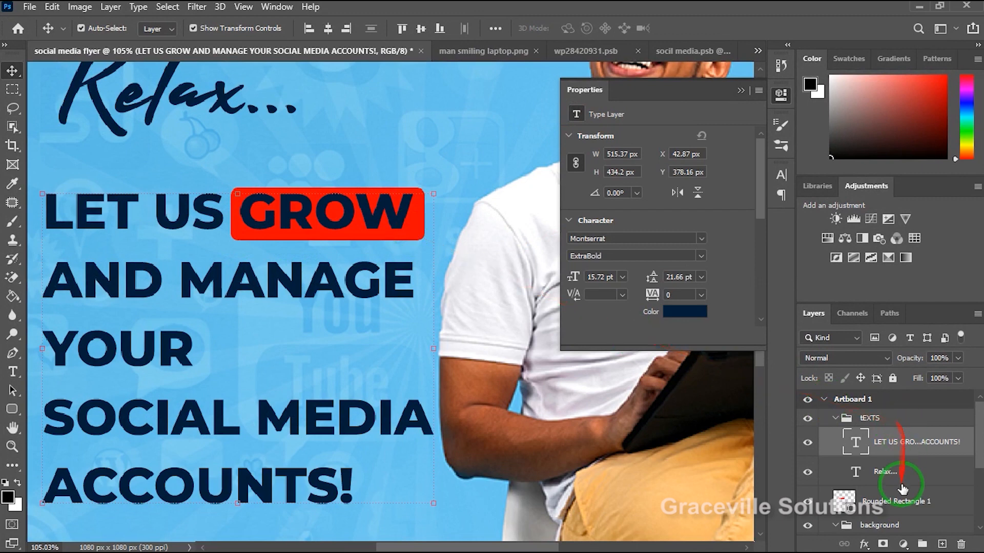
{"action": "left_click", "coordinate": [897, 502]}
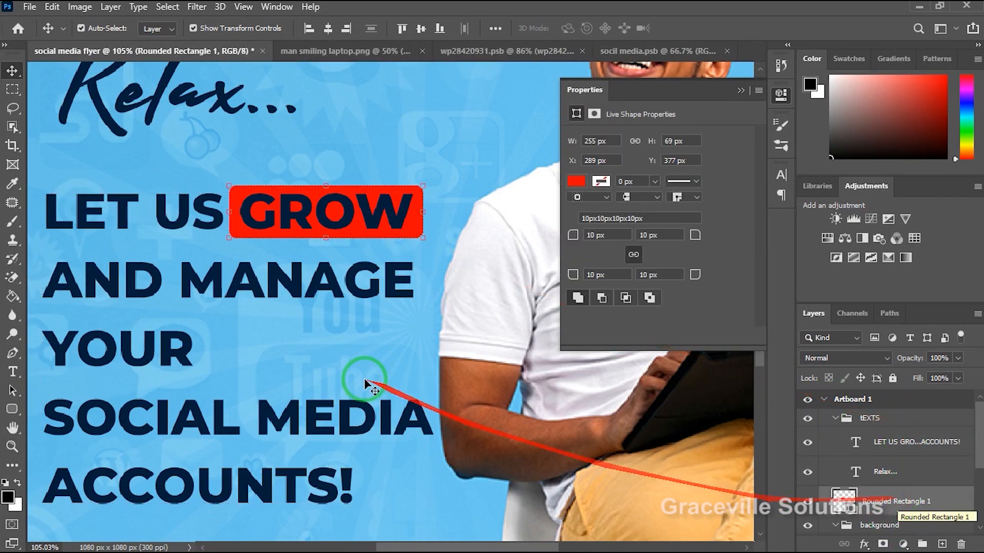
{"action": "scroll", "coordinate": [362, 239], "scroll_direction": "up", "scroll_amount": 3}
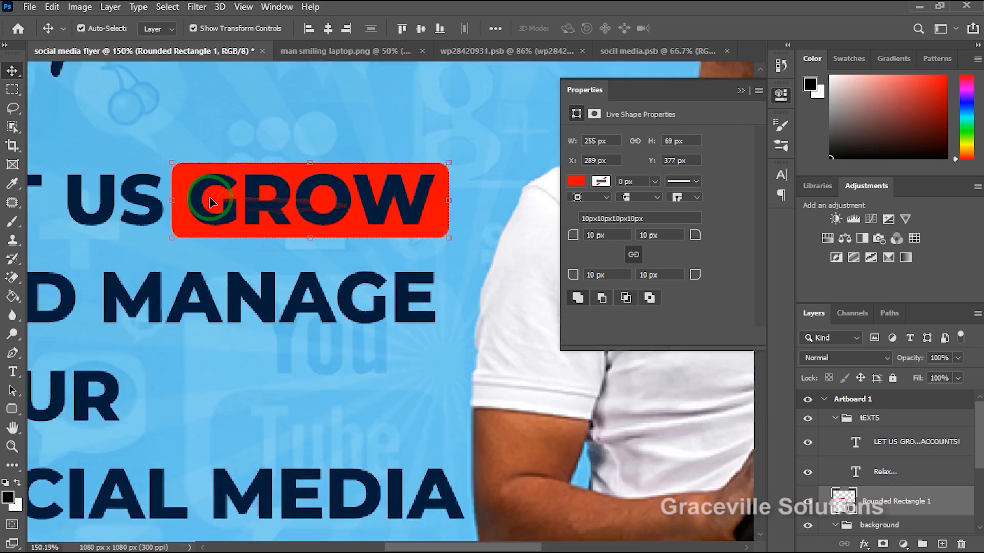
{"action": "scroll", "coordinate": [211, 203], "scroll_direction": "down", "scroll_amount": 5}
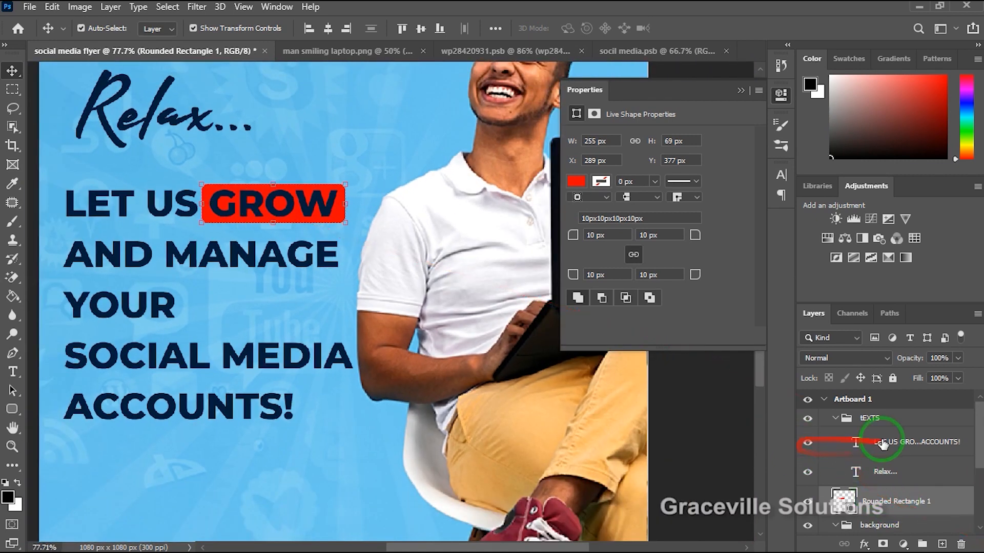
Recolor the word "GROW" in the headline text layer white.
{"action": "left_click", "coordinate": [839, 446]}
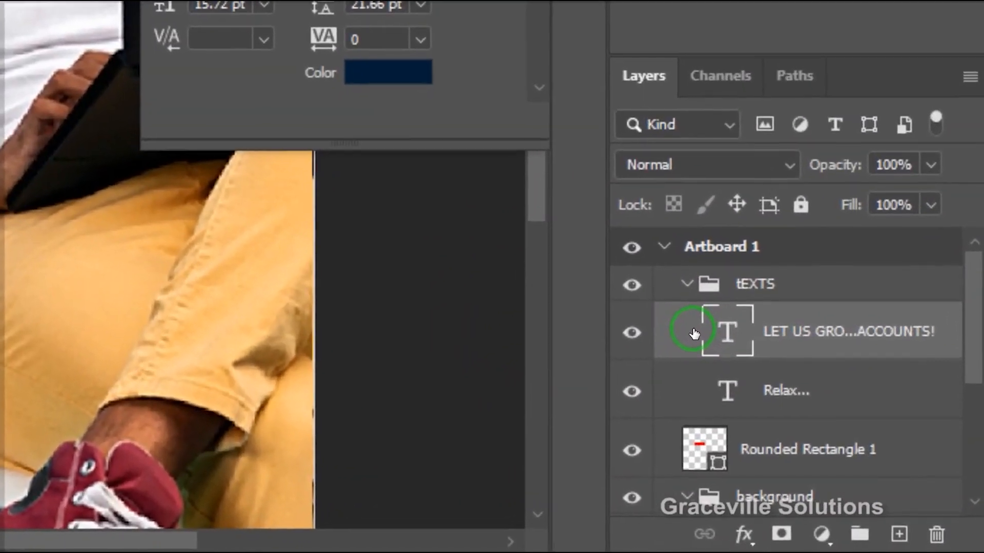
{"action": "double_click", "coordinate": [728, 348]}
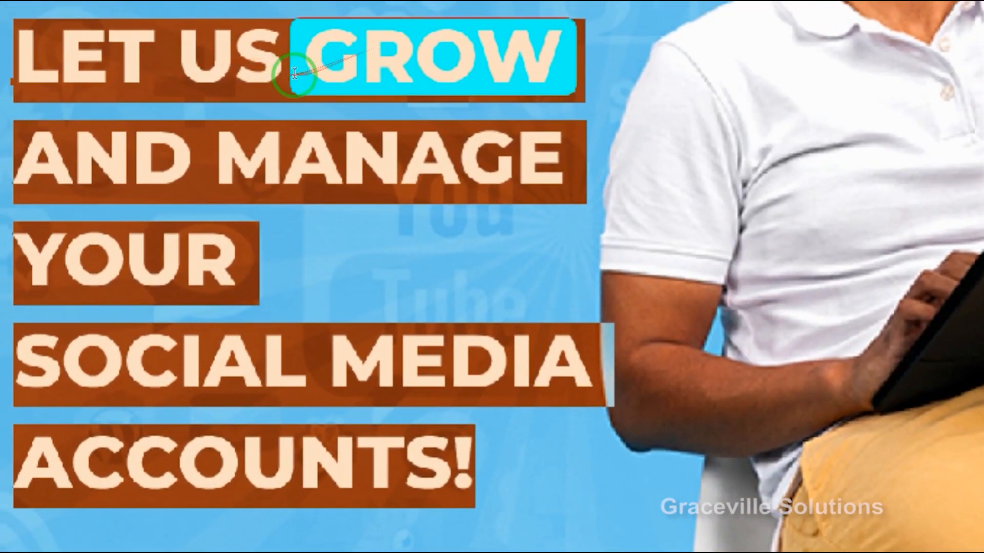
{"action": "left_click_drag", "start_coordinate": [295, 73], "coordinate": [544, 50]}
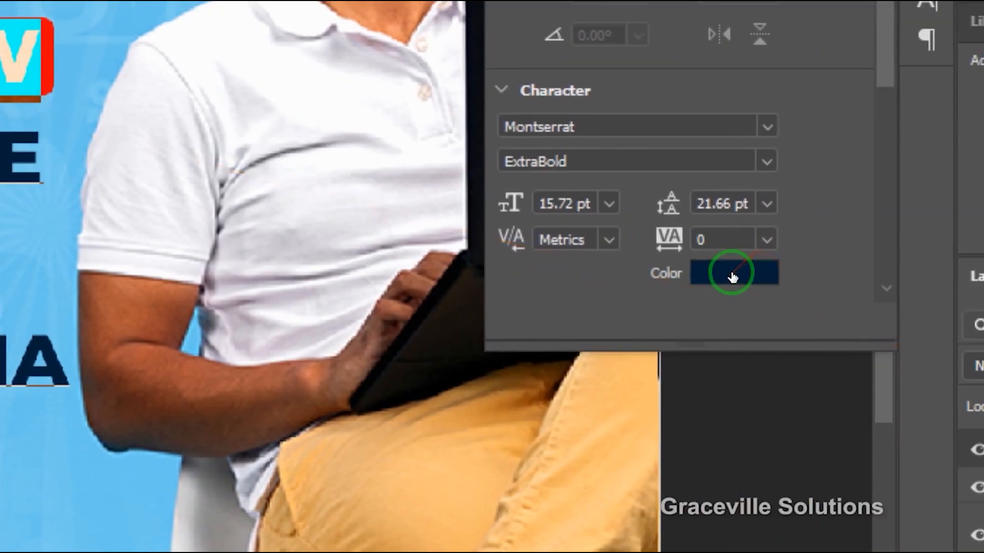
{"action": "left_click", "coordinate": [730, 272]}
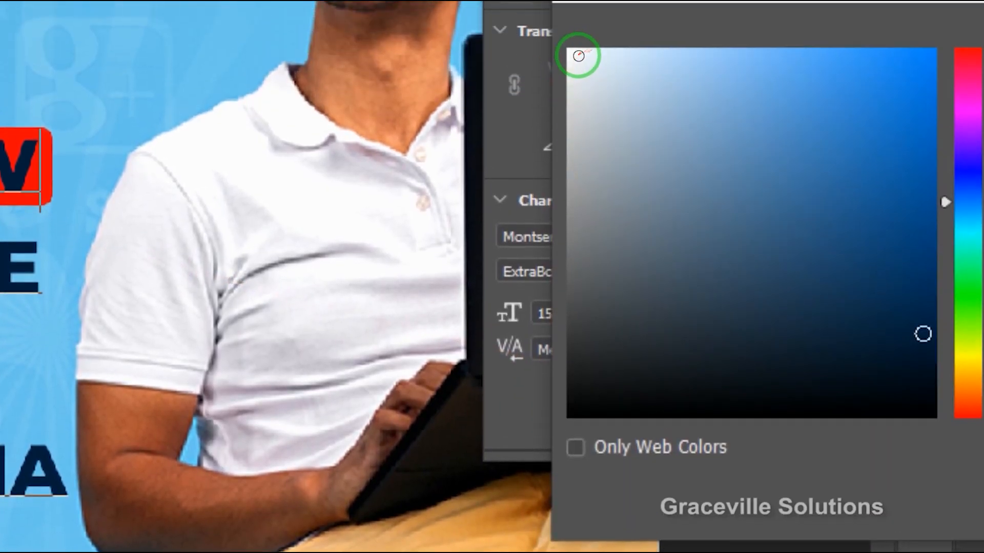
{"action": "left_click", "coordinate": [579, 56]}
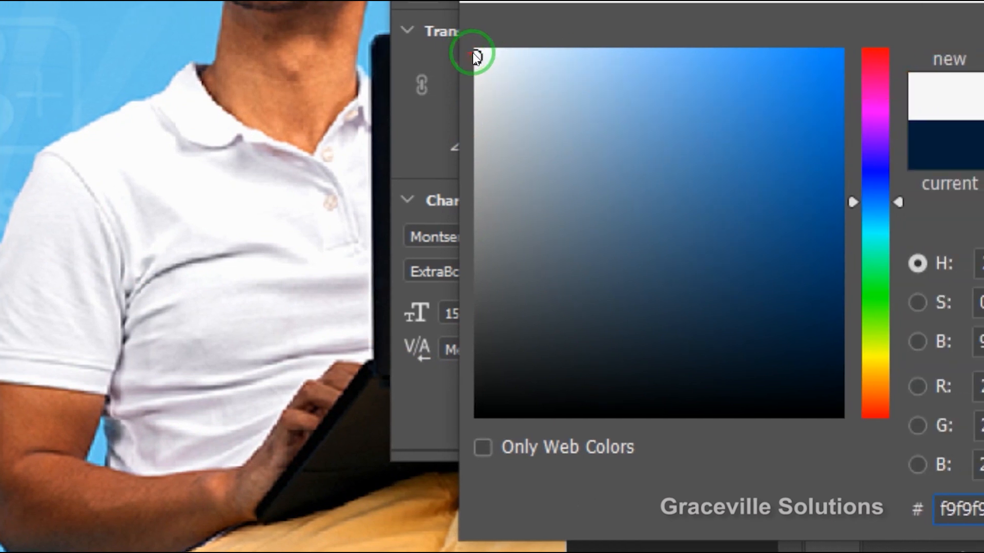
{"action": "left_click_drag", "start_coordinate": [475, 56], "coordinate": [481, 49]}
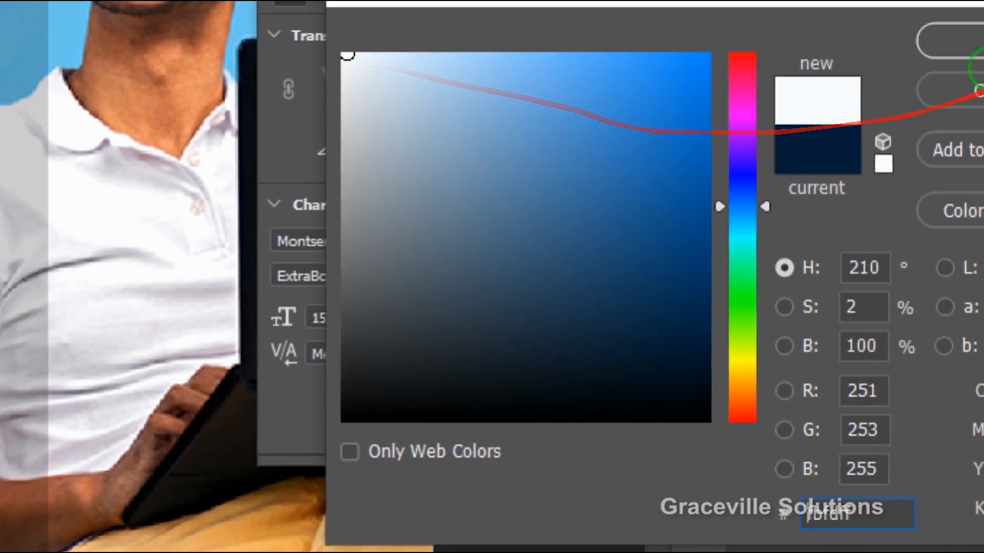
{"action": "left_click", "coordinate": [953, 41]}
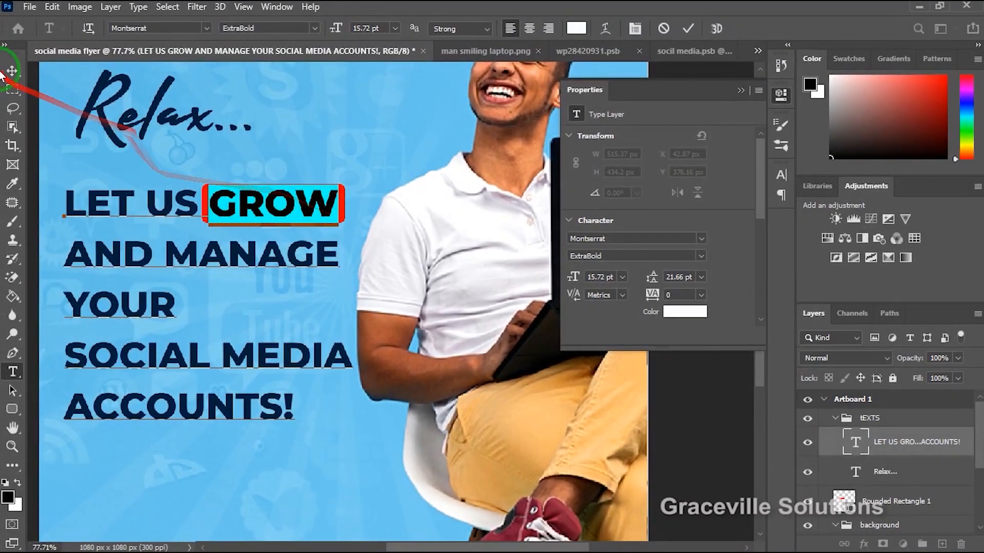
{"action": "left_click", "coordinate": [0, 54]}
{"action": "scroll", "coordinate": [296, 176], "scroll_direction": "down", "scroll_amount": 4}
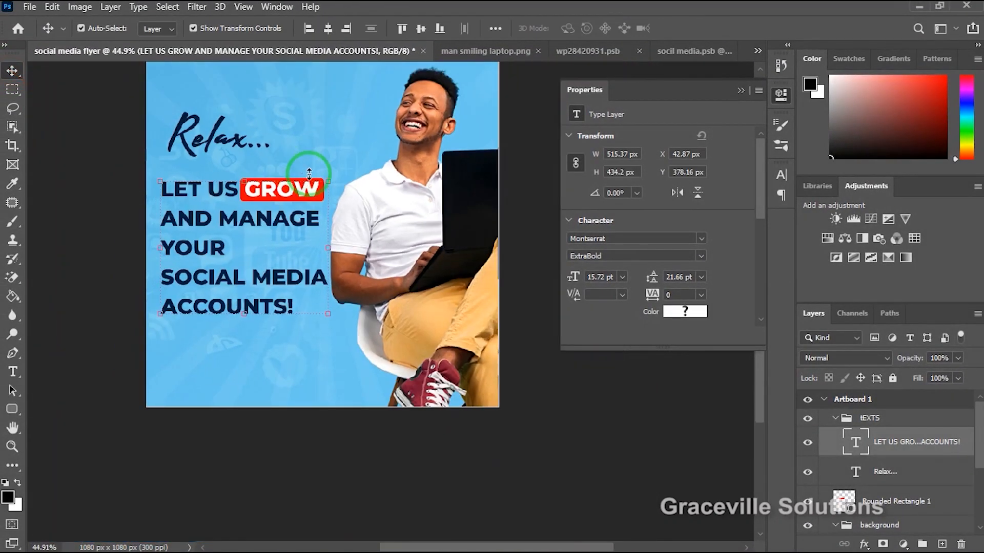
Duplicate the red rounded rectangle, place the copy at Y 466 px behind "MANAGE" and widen it to about 335 px.
{"action": "scroll", "coordinate": [308, 171], "scroll_direction": "up", "scroll_amount": 3}
{"action": "left_click", "coordinate": [835, 419]}
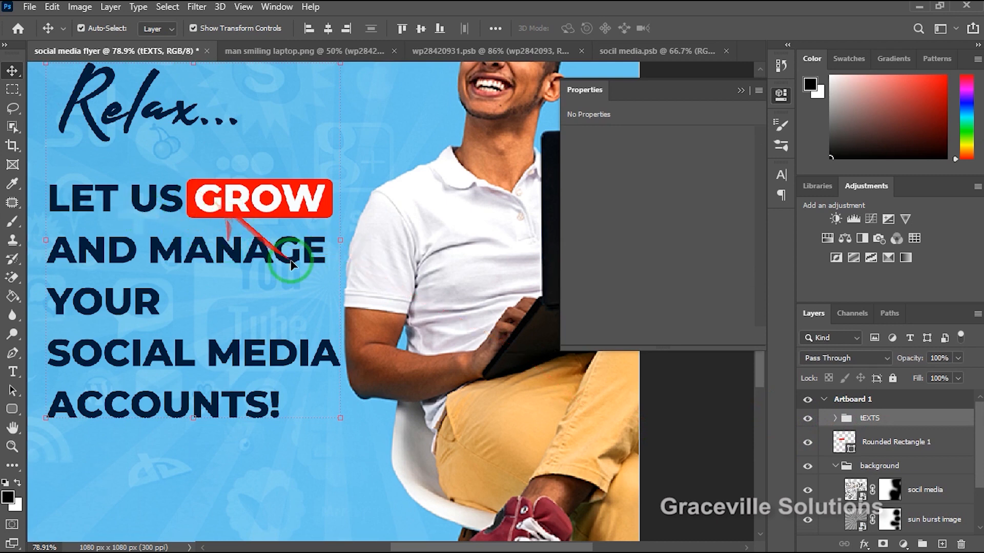
{"action": "left_click", "coordinate": [905, 448]}
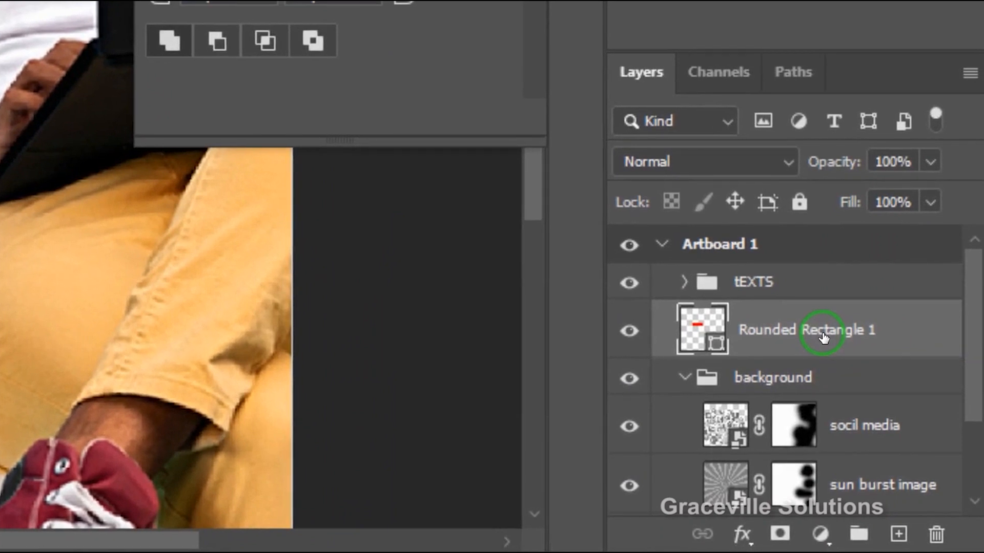
{"action": "key", "text": "ctrl+j"}
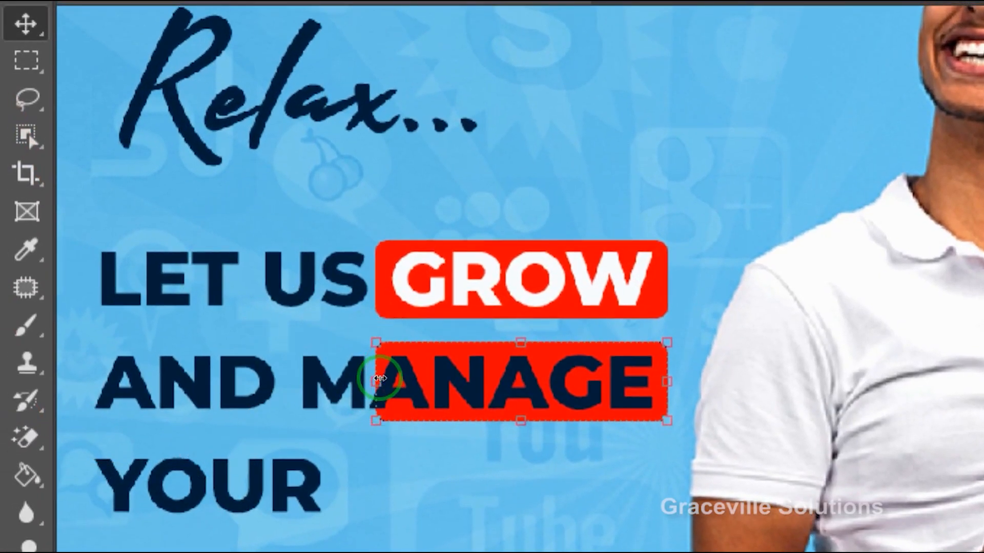
{"action": "left_click_drag", "start_coordinate": [379, 378], "coordinate": [287, 376]}
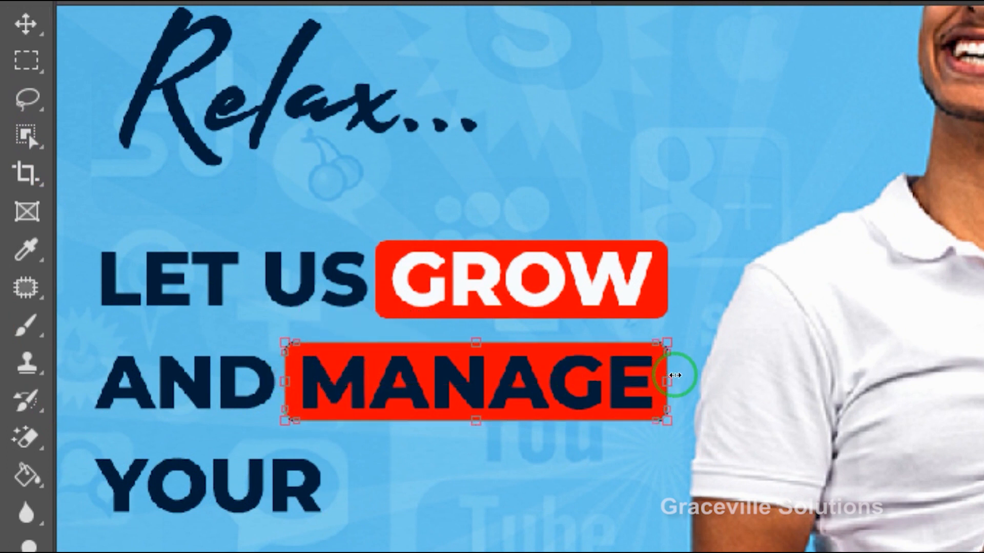
{"action": "left_click_drag", "start_coordinate": [682, 375], "coordinate": [681, 376]}
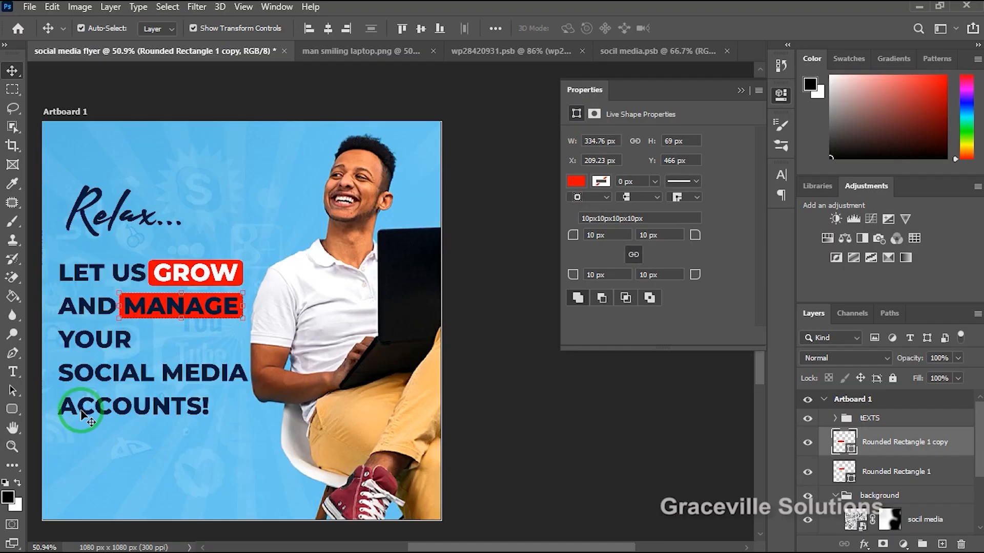
{"action": "left_click_drag", "start_coordinate": [255, 347], "coordinate": [362, 315]}
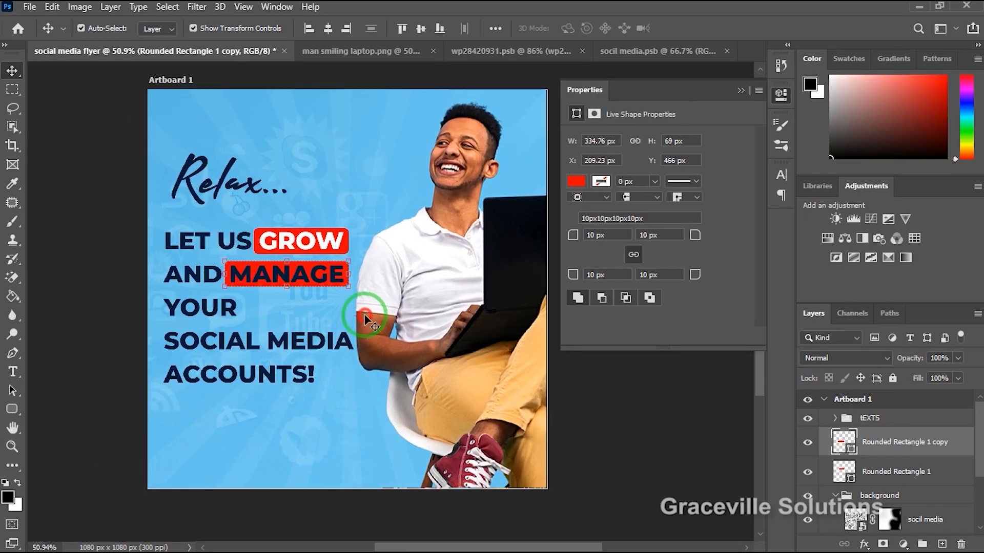
{"action": "scroll", "coordinate": [948, 451], "scroll_direction": "down", "scroll_amount": 3}
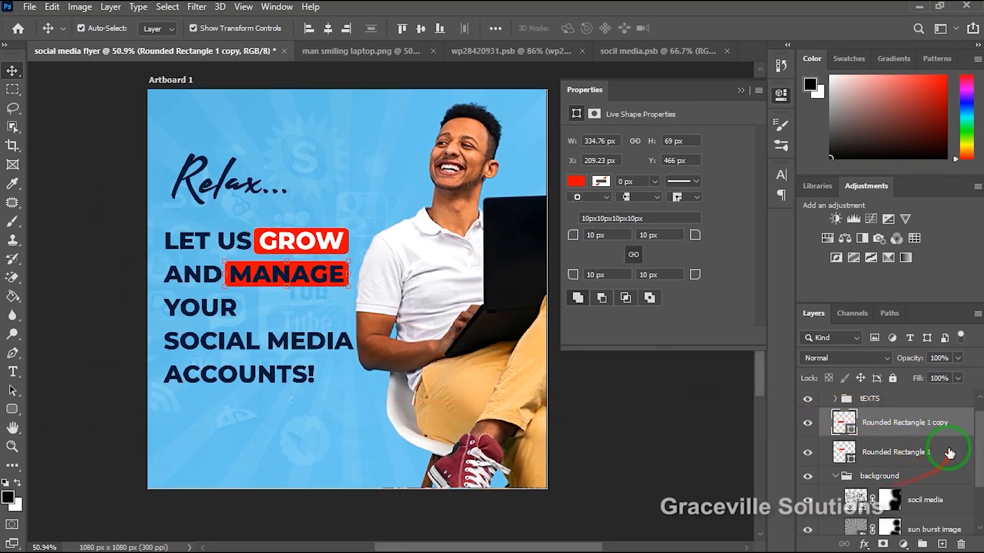
Recolor the word "MANAGE" in the headline text layer white (#ffffff) and commit the text edit.
{"action": "scroll", "coordinate": [948, 454], "scroll_direction": "up", "scroll_amount": 2}
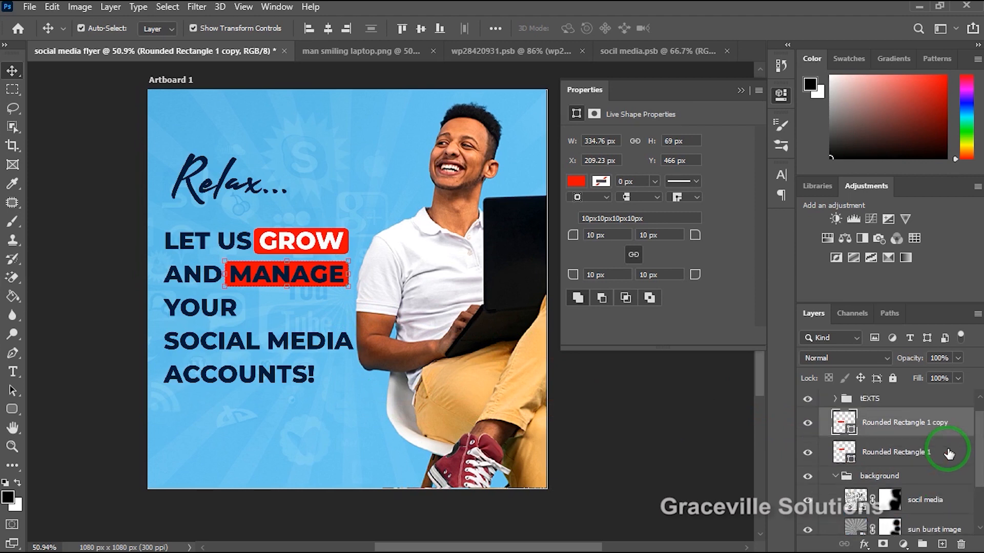
{"action": "left_click", "coordinate": [833, 399]}
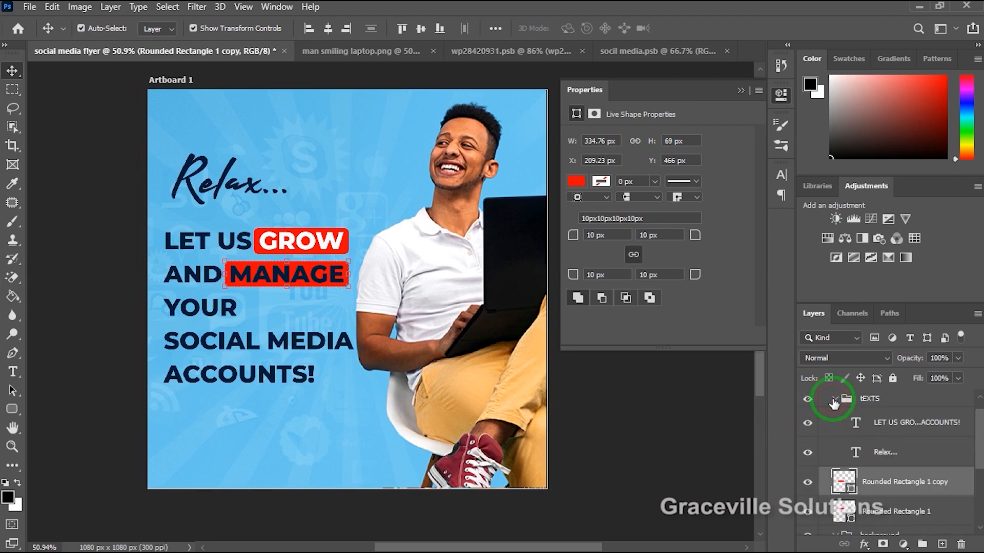
{"action": "double_click", "coordinate": [833, 425]}
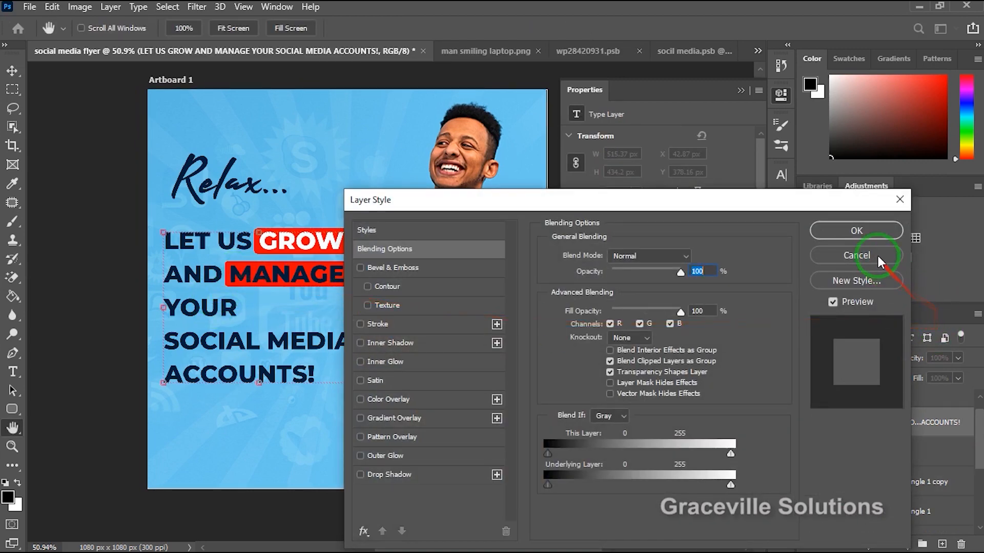
{"action": "left_click", "coordinate": [856, 255]}
{"action": "double_click", "coordinate": [856, 425]}
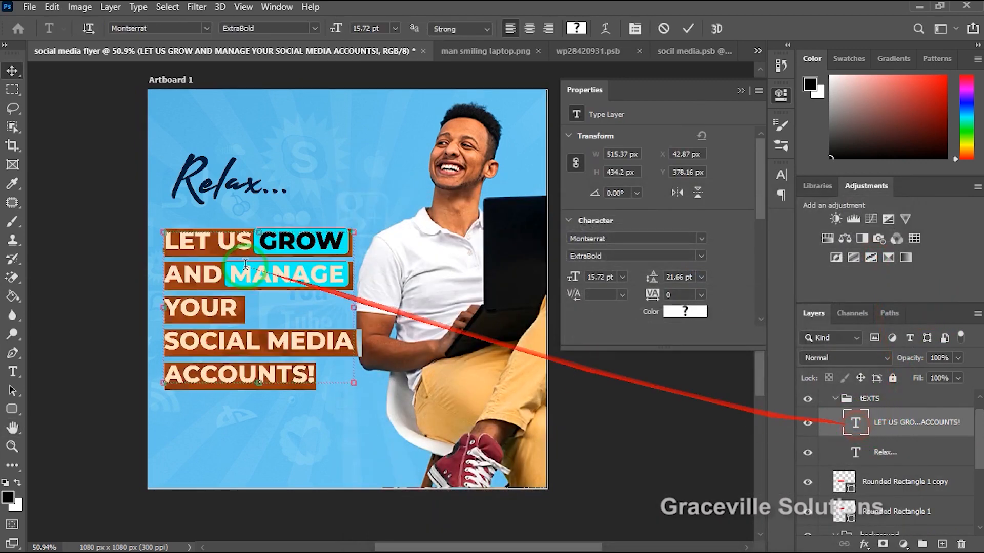
{"action": "double_click", "coordinate": [234, 274]}
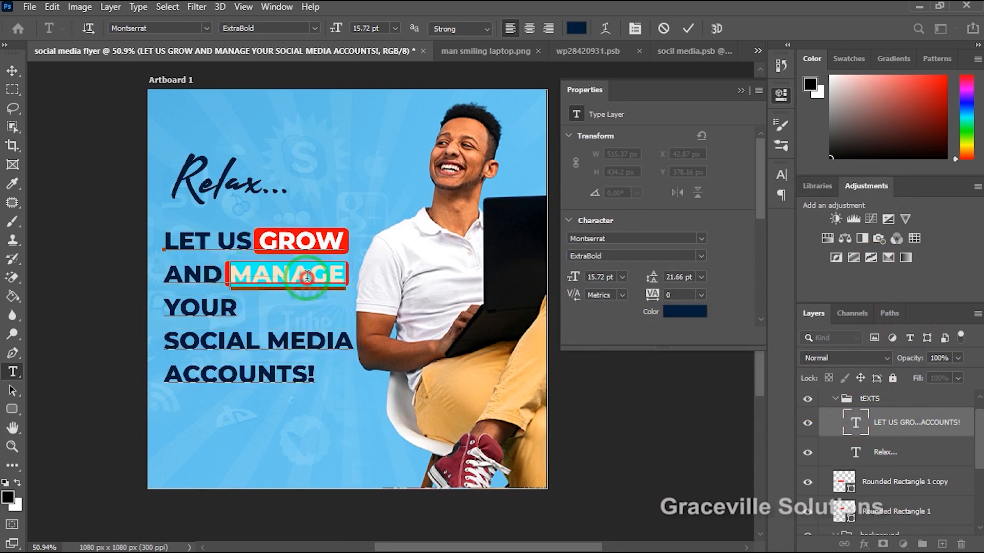
{"action": "left_click", "coordinate": [698, 310]}
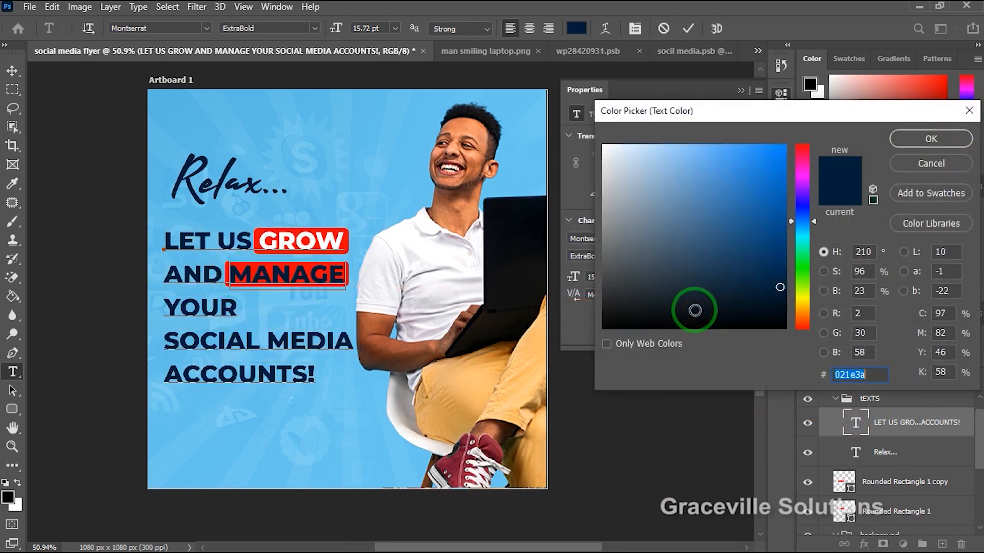
{"action": "left_click", "coordinate": [602, 149]}
{"action": "left_click_drag", "start_coordinate": [600, 147], "coordinate": [598, 141]}
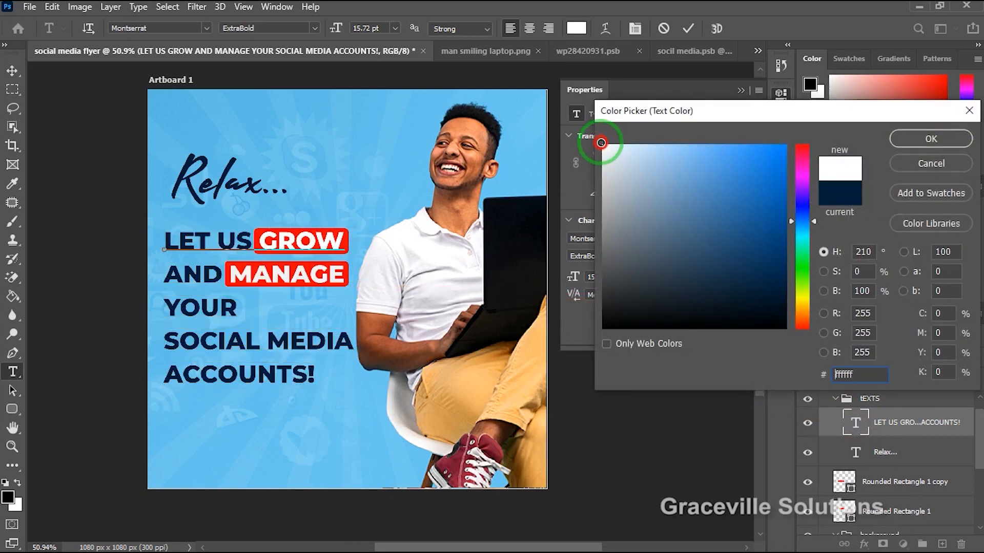
{"action": "left_click", "coordinate": [942, 136]}
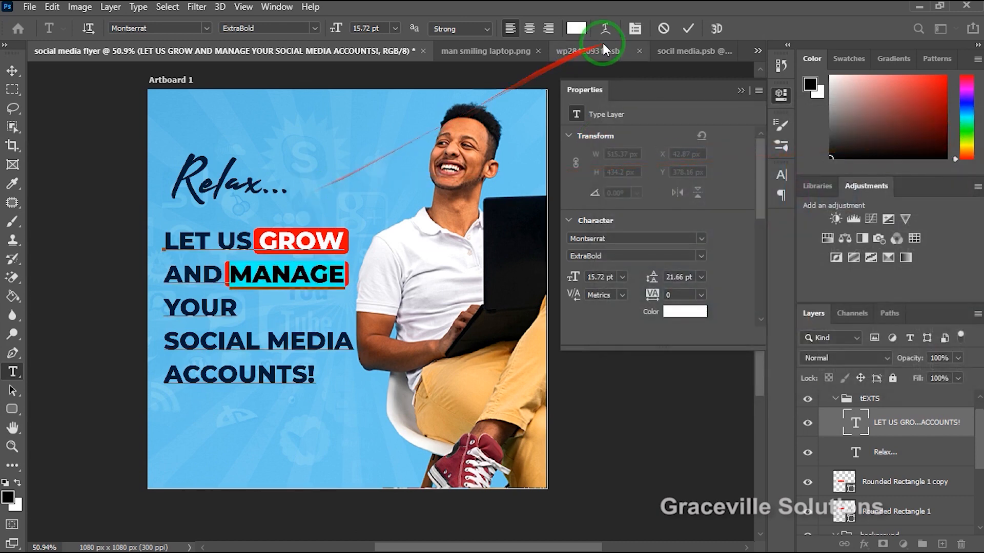
{"action": "left_click", "coordinate": [689, 28]}
{"action": "key", "text": "v"}
{"action": "scroll", "coordinate": [107, 200], "scroll_direction": "down", "scroll_amount": 2}
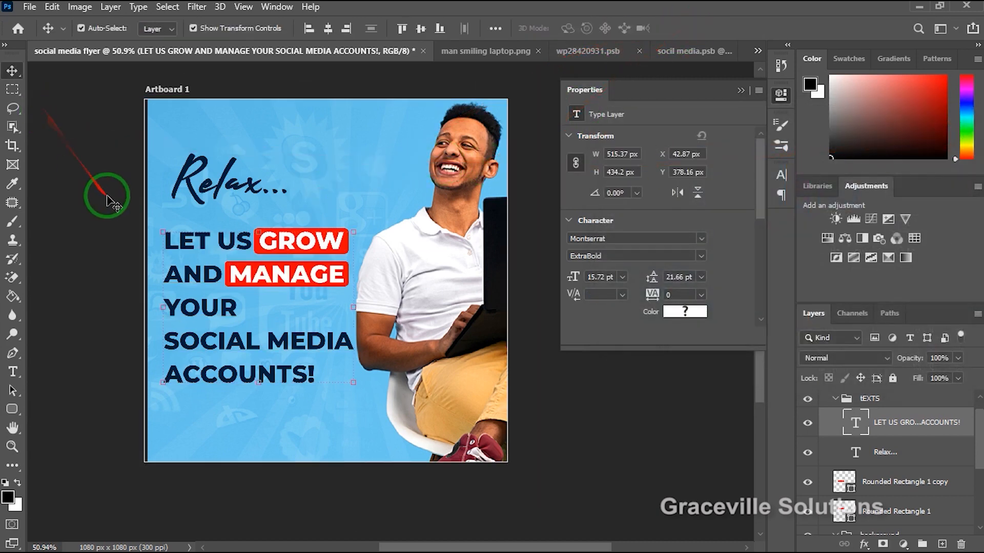
{"action": "scroll", "coordinate": [109, 206], "scroll_direction": "up", "scroll_amount": 2}
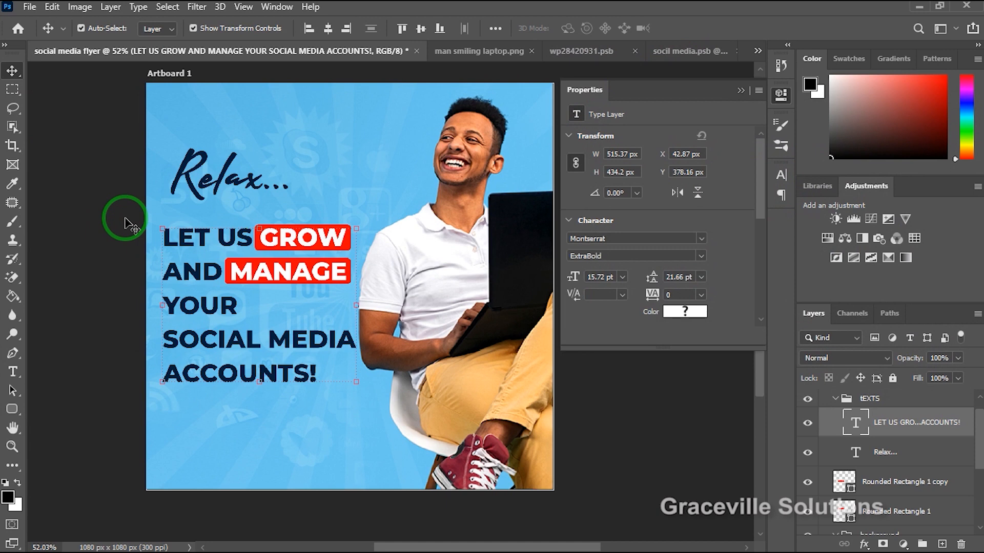
{"action": "scroll", "coordinate": [298, 285], "scroll_direction": "up", "scroll_amount": 2}
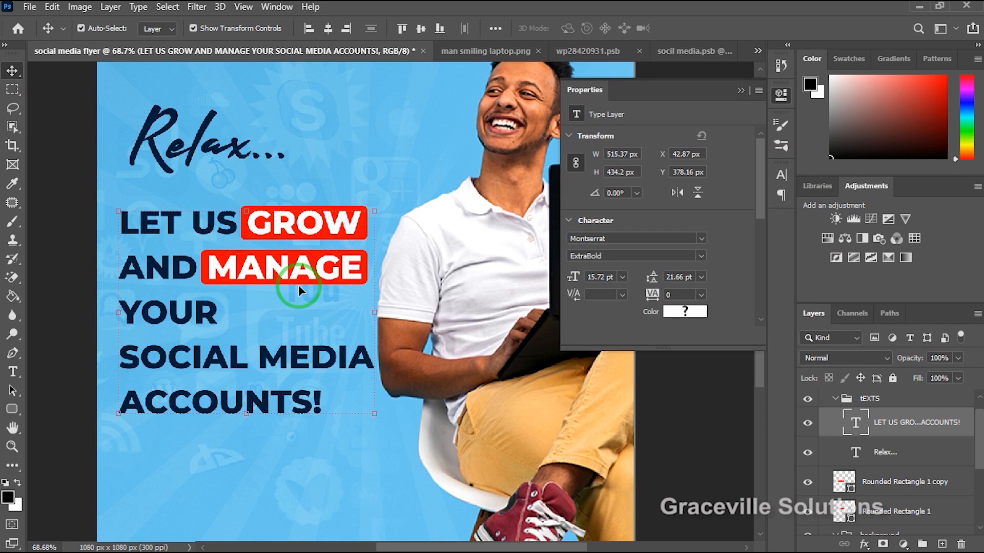
{"action": "scroll", "coordinate": [296, 285], "scroll_direction": "down", "scroll_amount": 2}
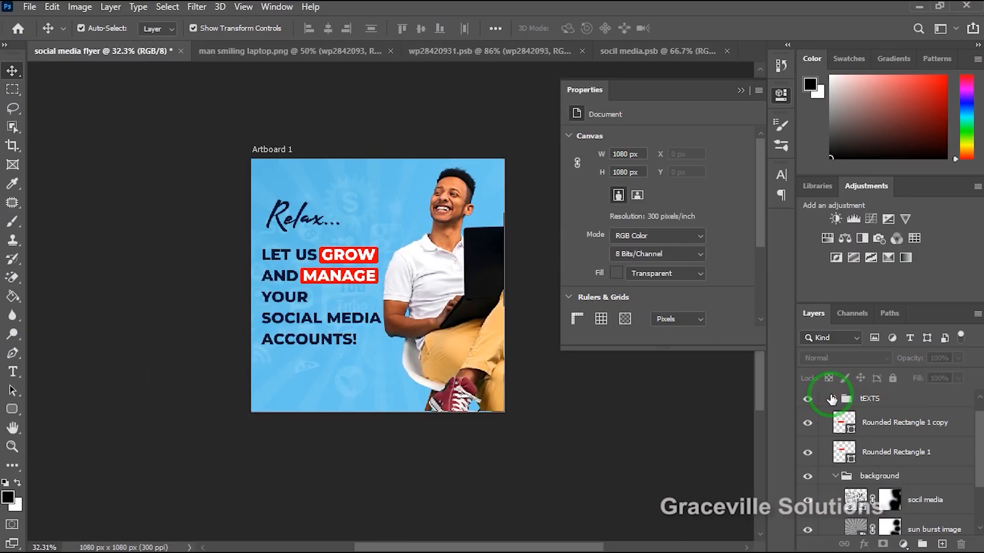
Collapse the tEXTS and background groups and leave the background group selected.
{"action": "left_click", "coordinate": [832, 398]}
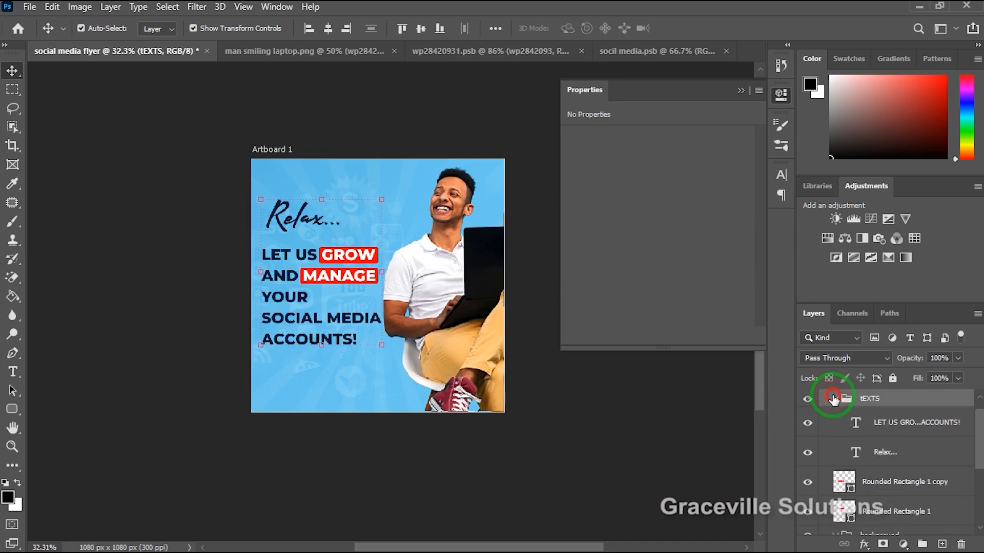
{"action": "left_click", "coordinate": [831, 398]}
{"action": "left_click", "coordinate": [838, 476]}
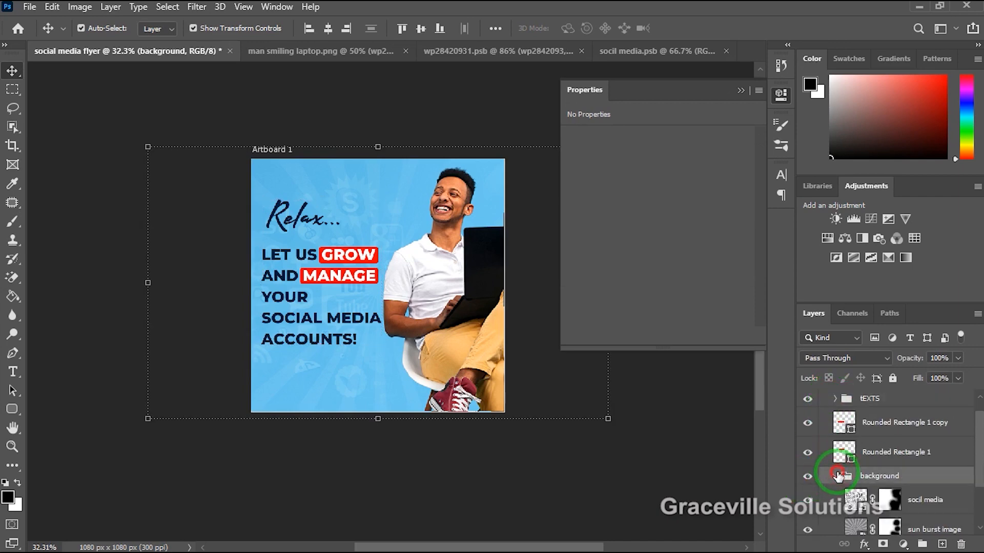
Draw a wide black rounded rectangle along the artboard's bottom edge, from its left side to the man's shoe.
{"action": "scroll", "coordinate": [812, 468], "scroll_direction": "up", "scroll_amount": 1}
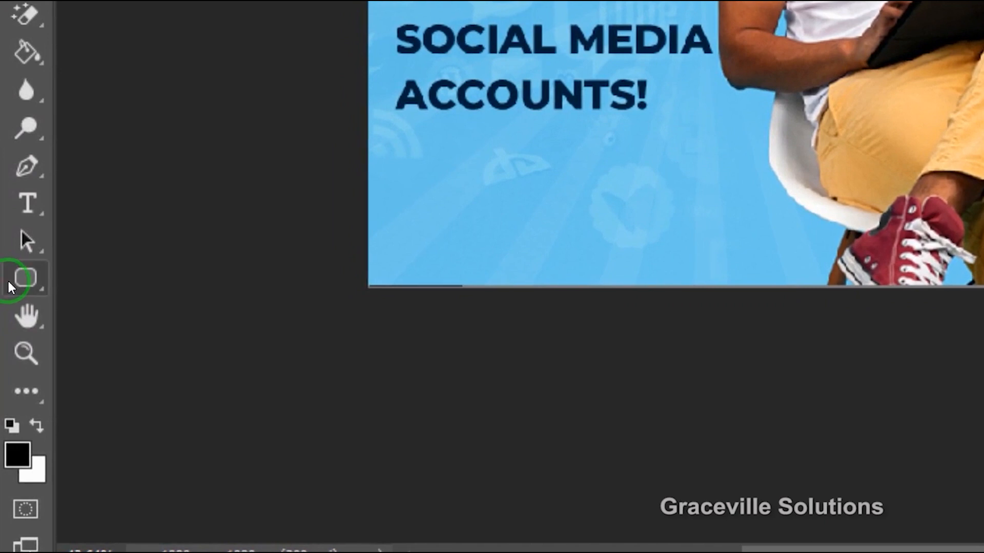
{"action": "right_click", "coordinate": [22, 281]}
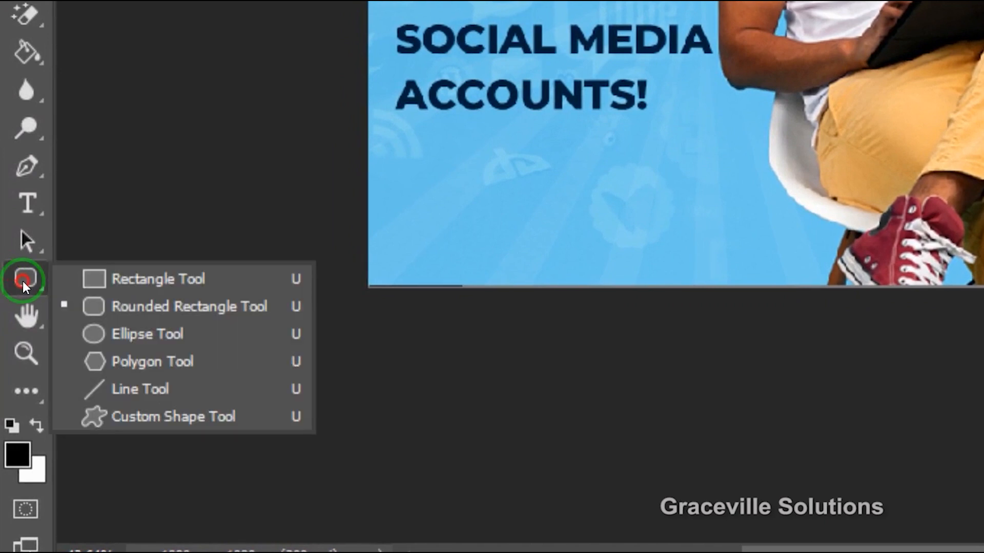
{"action": "left_click", "coordinate": [146, 305]}
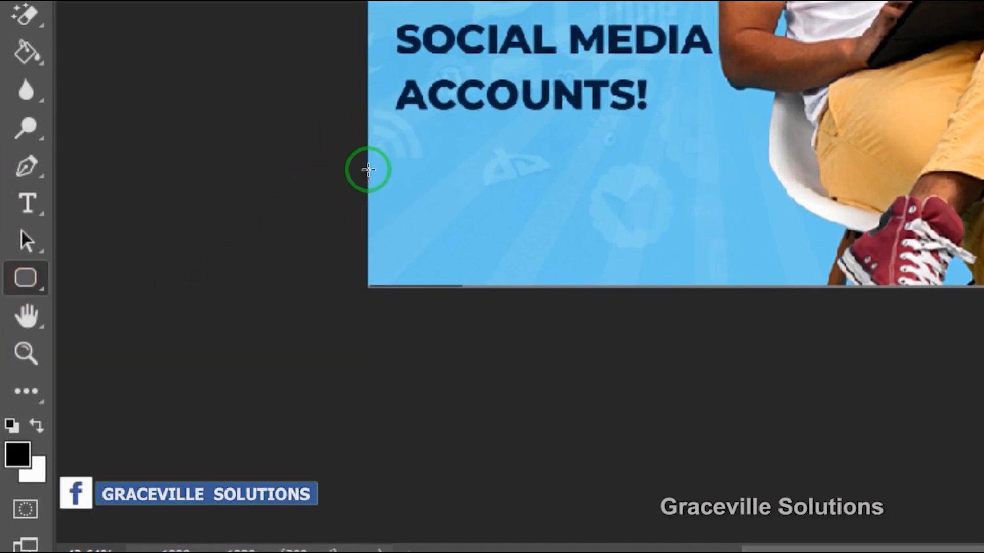
{"action": "left_click_drag", "start_coordinate": [368, 170], "coordinate": [896, 294]}
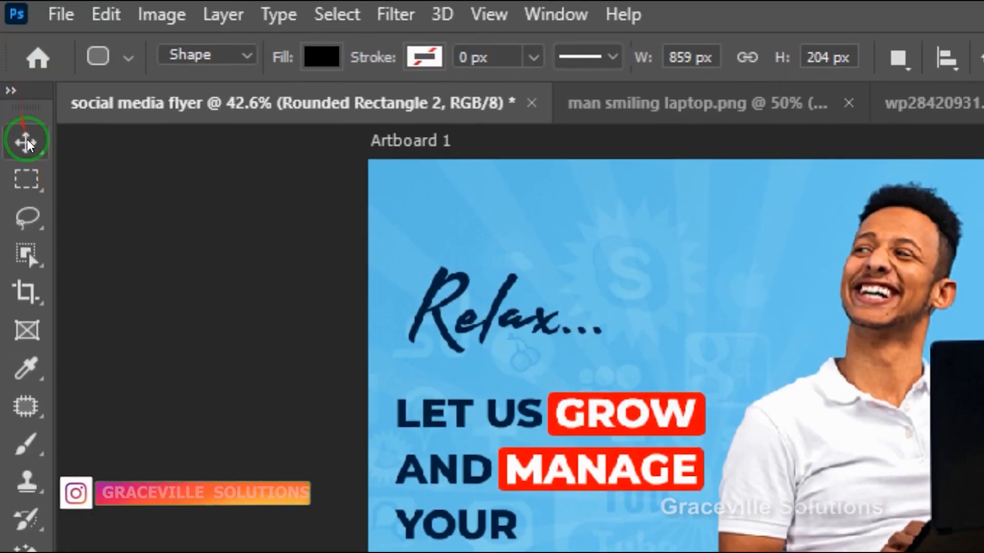
{"action": "left_click", "coordinate": [25, 100]}
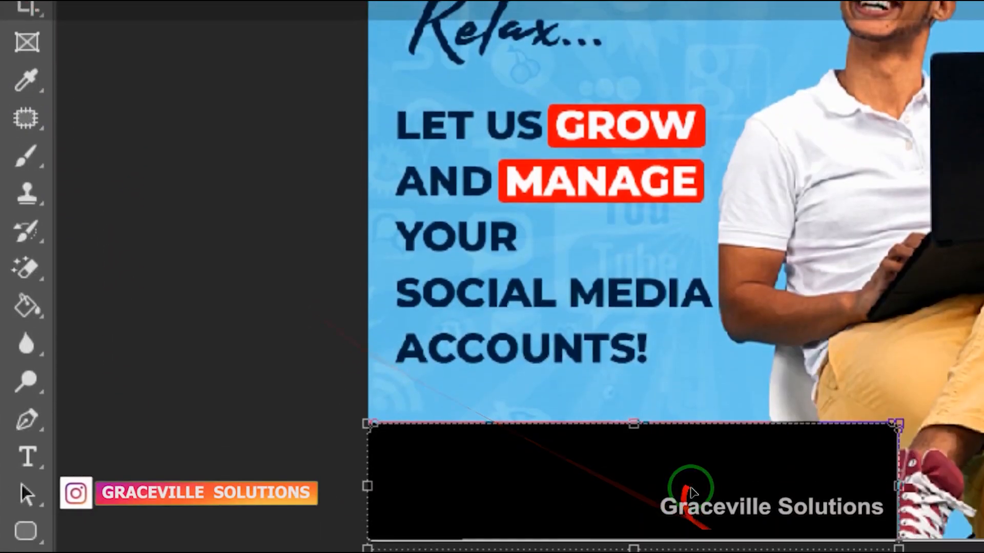
{"action": "scroll", "coordinate": [708, 468], "scroll_direction": "up", "scroll_amount": 3}
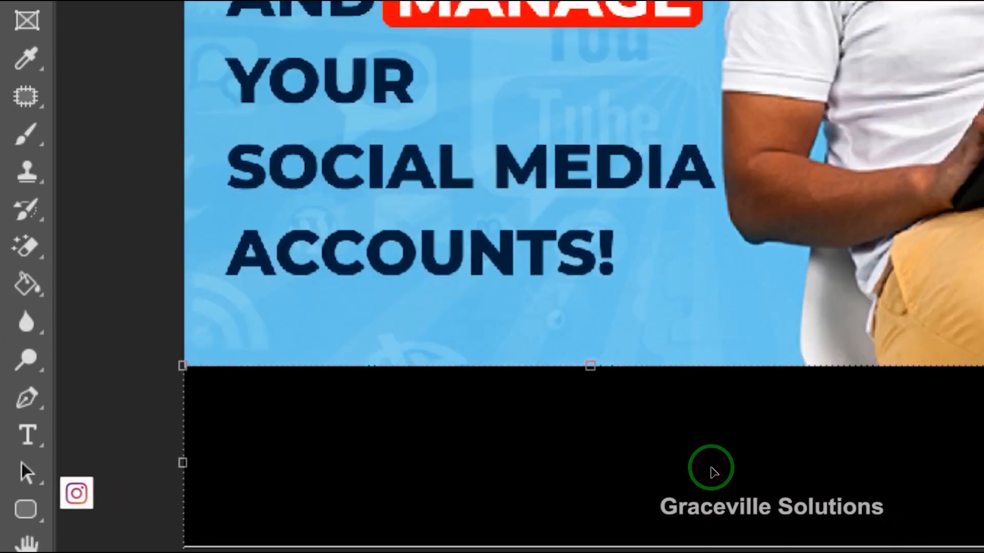
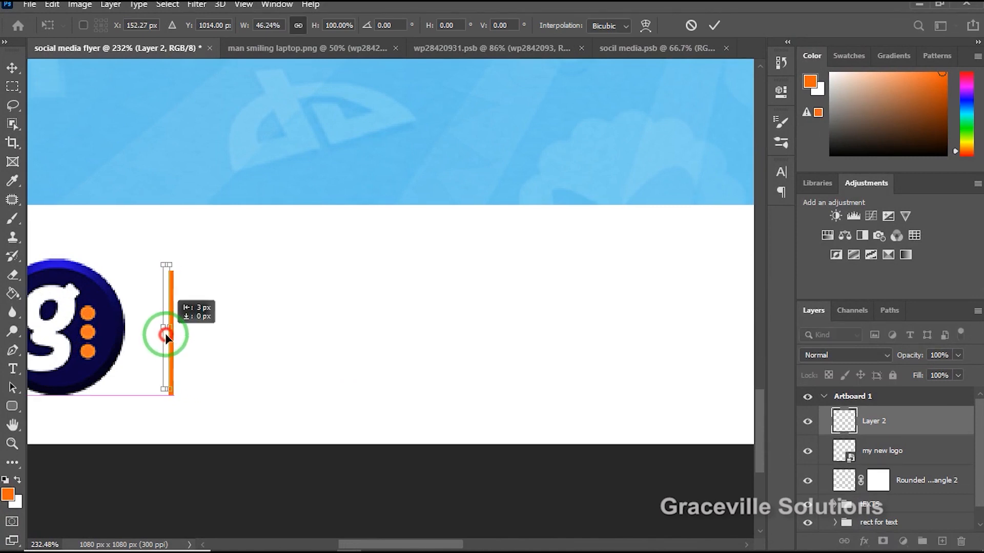
Commit the orange vertical line's transform at about X 151 px, Y 1007 px beside the logo and deselect the line.
{"action": "scroll", "coordinate": [170, 329], "scroll_direction": "down", "scroll_amount": 4}
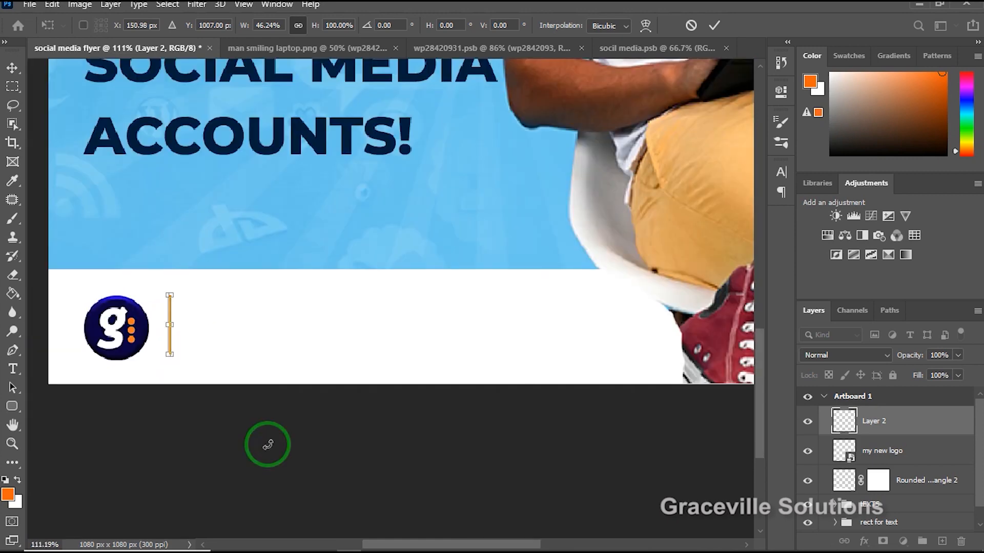
{"action": "key", "text": "Return"}
{"action": "left_click", "coordinate": [229, 429]}
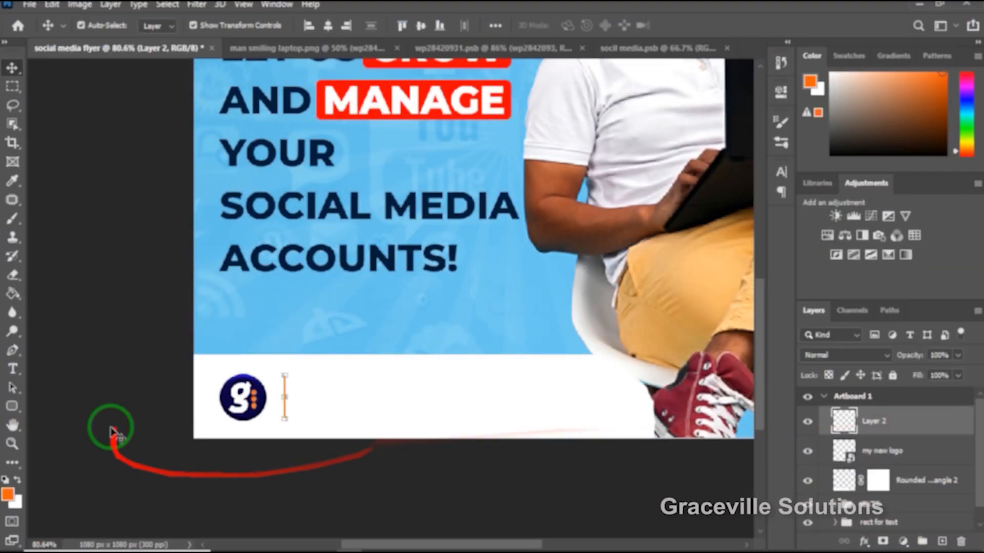
{"action": "left_click", "coordinate": [124, 391]}
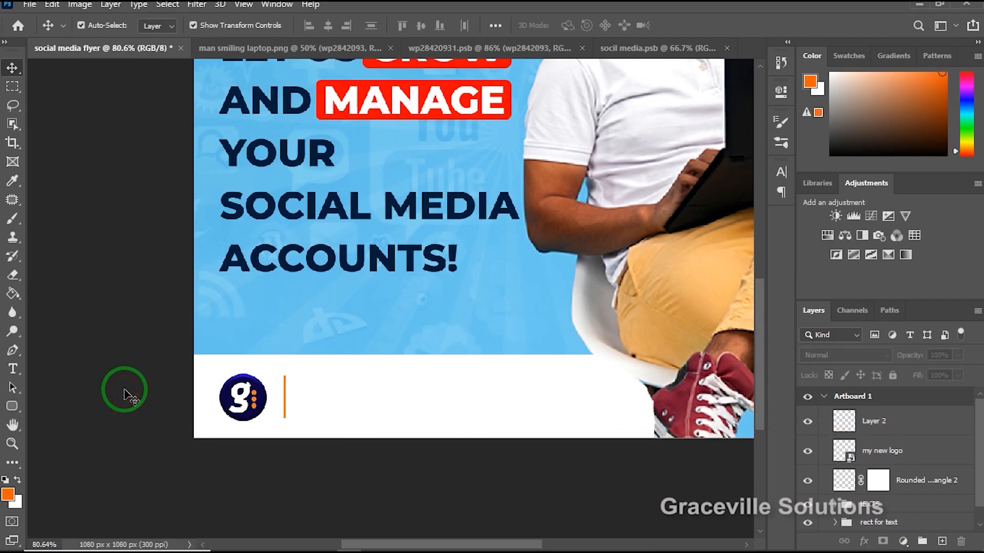
Add a point text layer reading "Graphic Design & Social Media Mgt." just above the white bottom shape.
{"action": "right_click", "coordinate": [124, 395]}
{"action": "left_click", "coordinate": [75, 313]}
{"action": "key", "text": "t"}
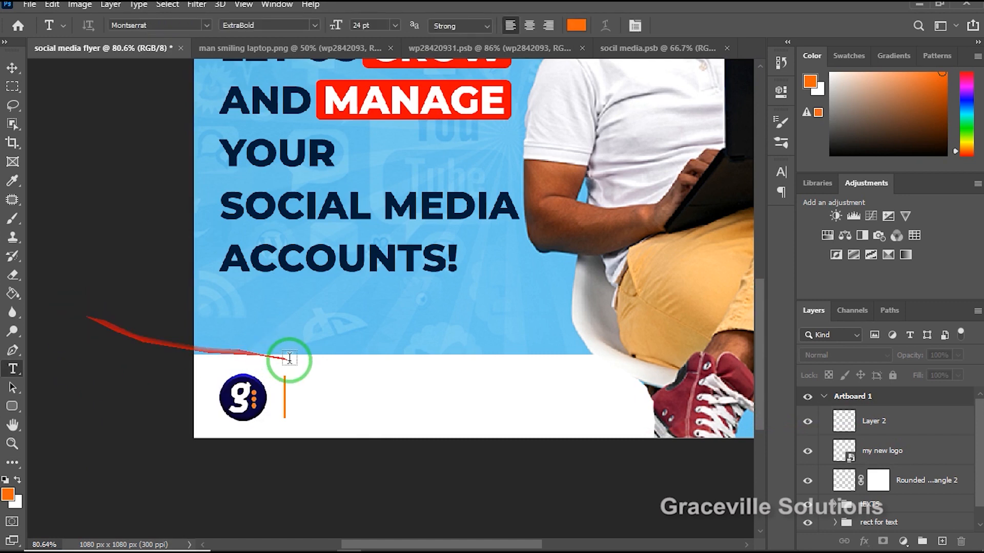
{"action": "left_click", "coordinate": [294, 307]}
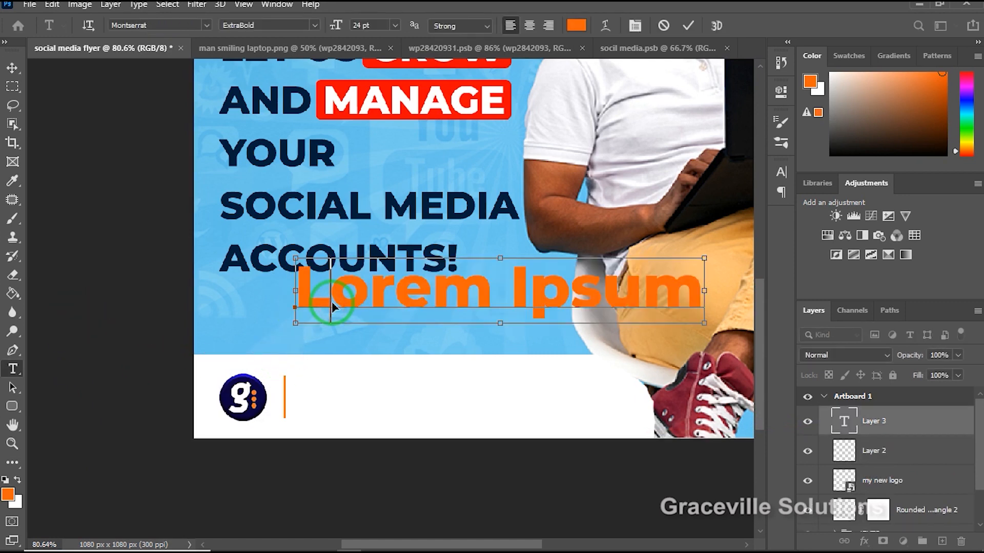
{"action": "type", "text": "Graphic Desig"}
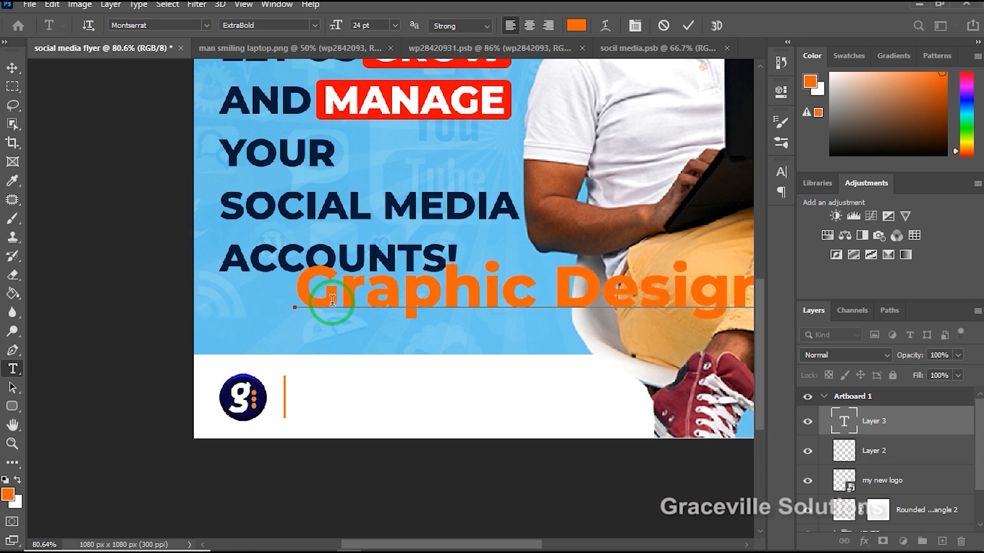
{"action": "scroll", "coordinate": [326, 264], "scroll_direction": "down", "scroll_amount": 3}
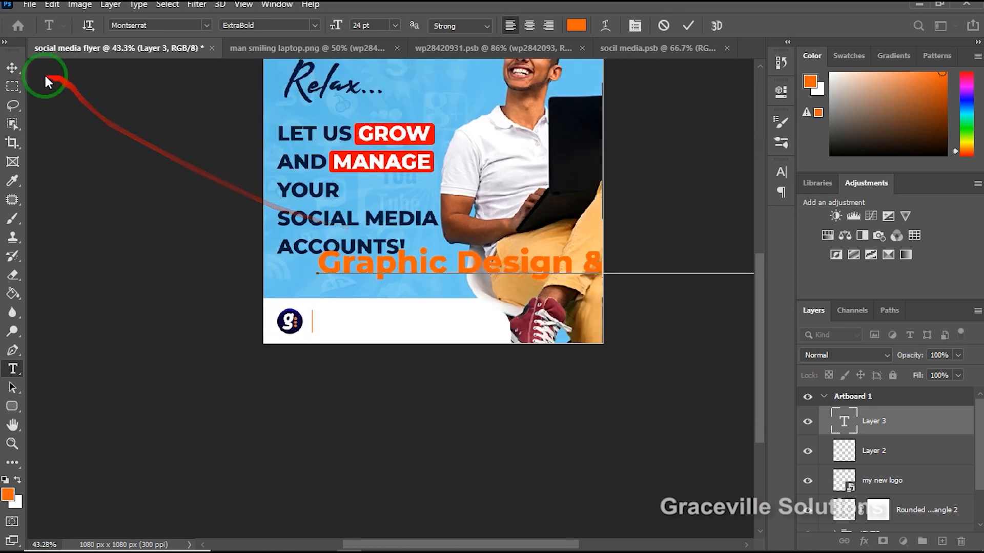
{"action": "left_click", "coordinate": [13, 67]}
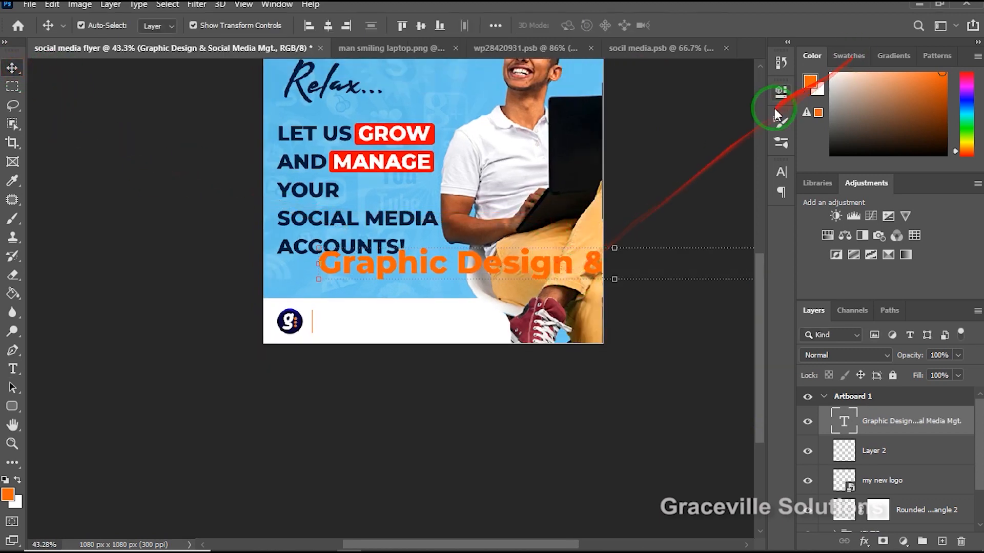
Recolor the "Graphic Design & Social Media Mgt." text dark navy #0b0337, based on a color sampled from the logo.
{"action": "left_click", "coordinate": [780, 173]}
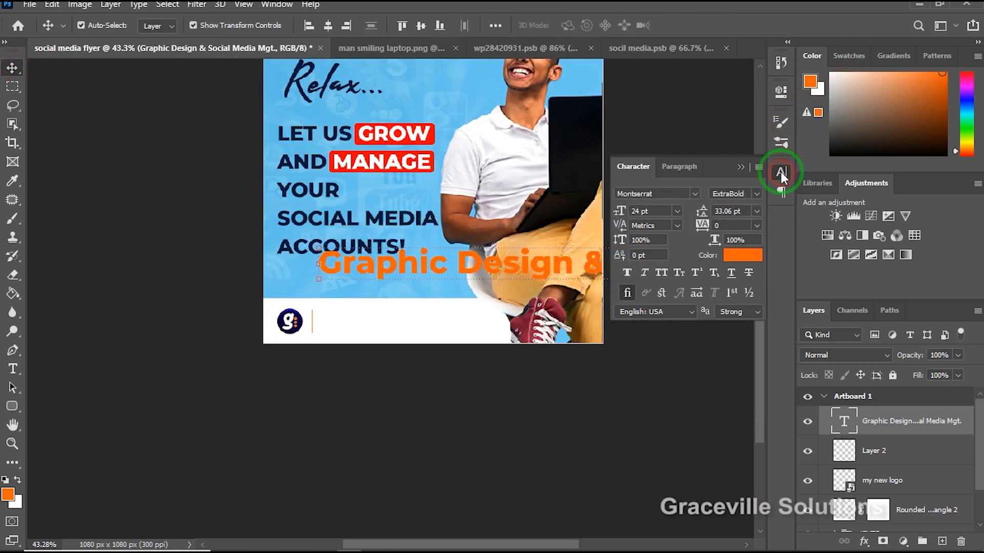
{"action": "left_click", "coordinate": [742, 256]}
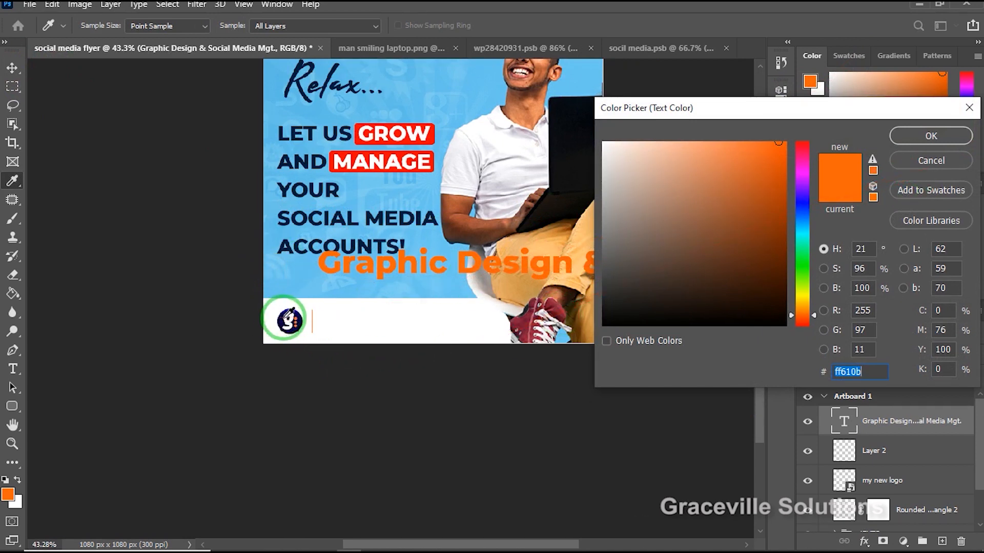
{"action": "left_click", "coordinate": [287, 319]}
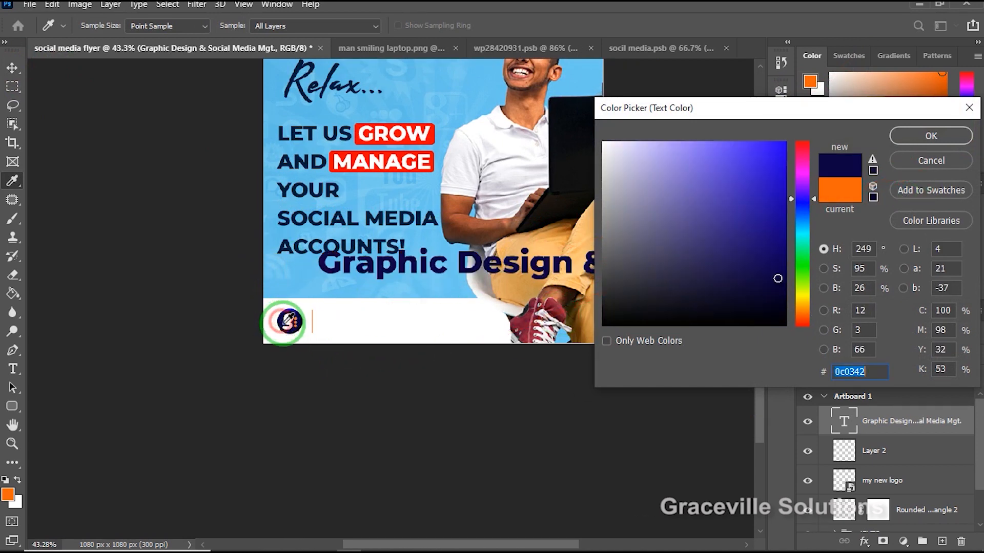
{"action": "left_click", "coordinate": [775, 288]}
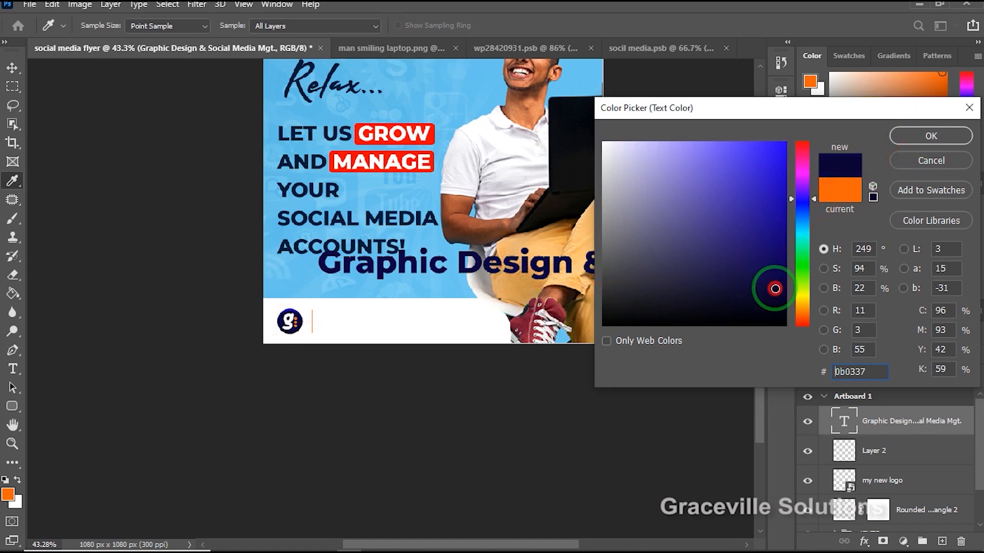
{"action": "left_click", "coordinate": [928, 136]}
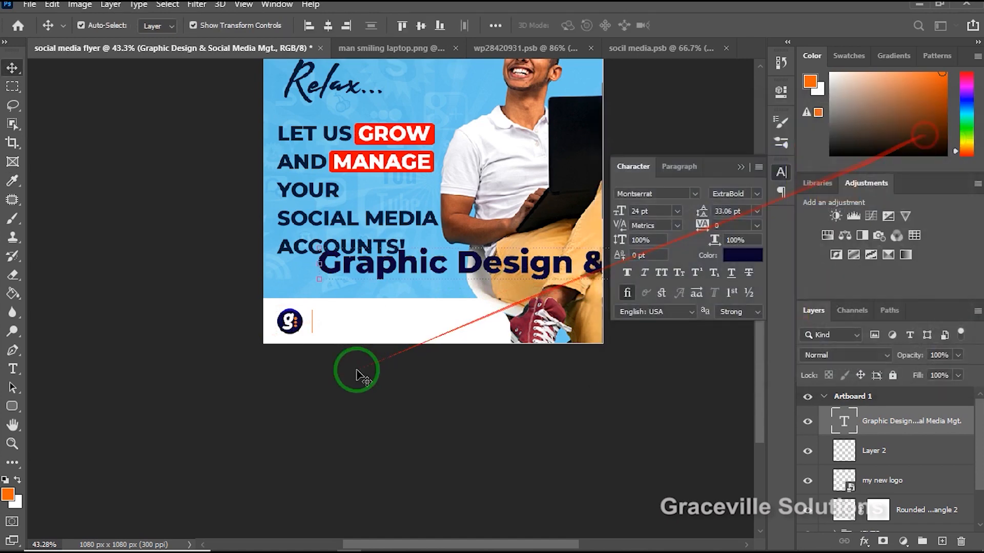
Scale the services text down to about 6.8 pt and place it in the white bottom shape beside the orange line.
{"action": "scroll", "coordinate": [365, 333], "scroll_direction": "down", "scroll_amount": 2}
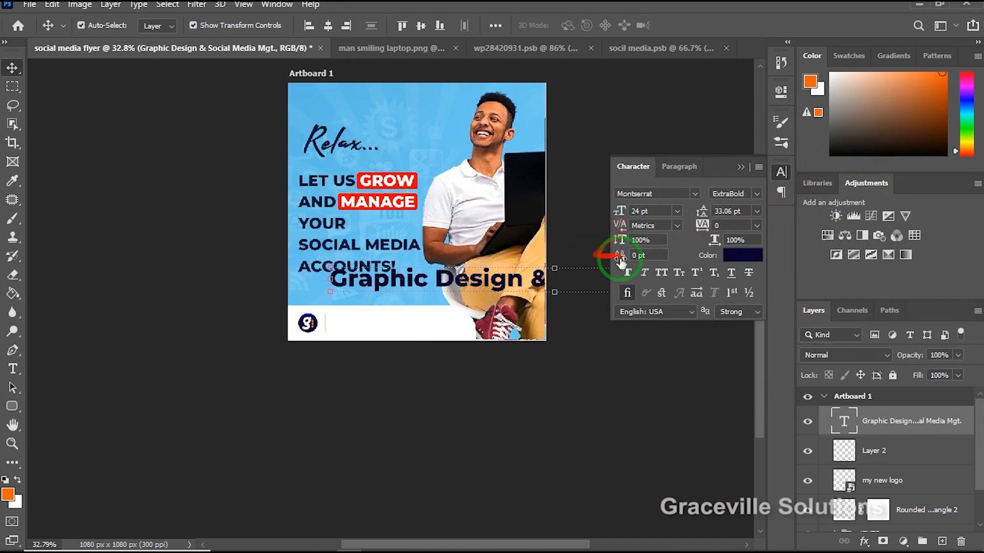
{"action": "left_click", "coordinate": [743, 165]}
{"action": "left_click_drag", "start_coordinate": [504, 280], "coordinate": [383, 296]}
{"action": "left_click_drag", "start_coordinate": [657, 282], "coordinate": [468, 329]}
{"action": "key", "text": "Return"}
{"action": "scroll", "coordinate": [424, 317], "scroll_direction": "up", "scroll_amount": 2}
{"action": "scroll", "coordinate": [458, 314], "scroll_direction": "up", "scroll_amount": 5}
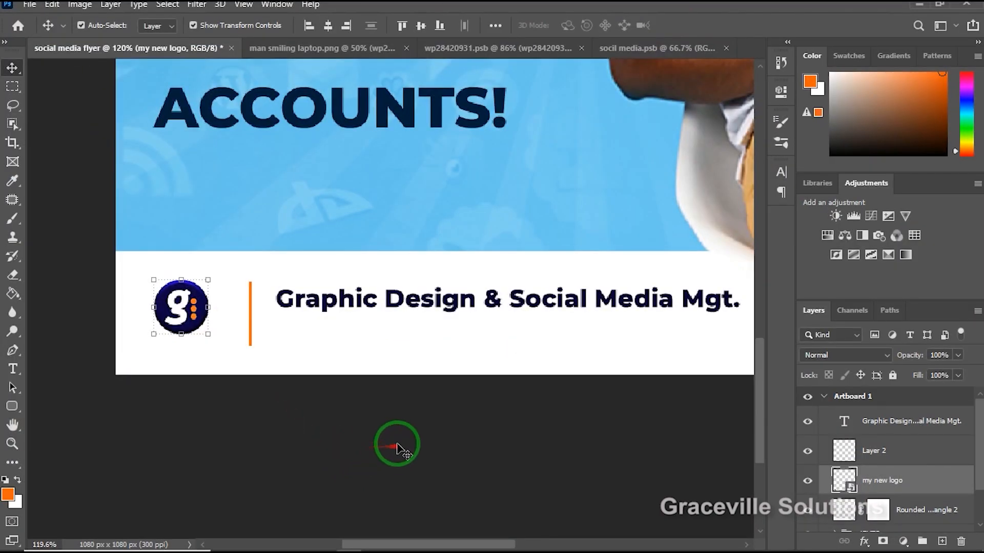
{"action": "left_click", "coordinate": [397, 446]}
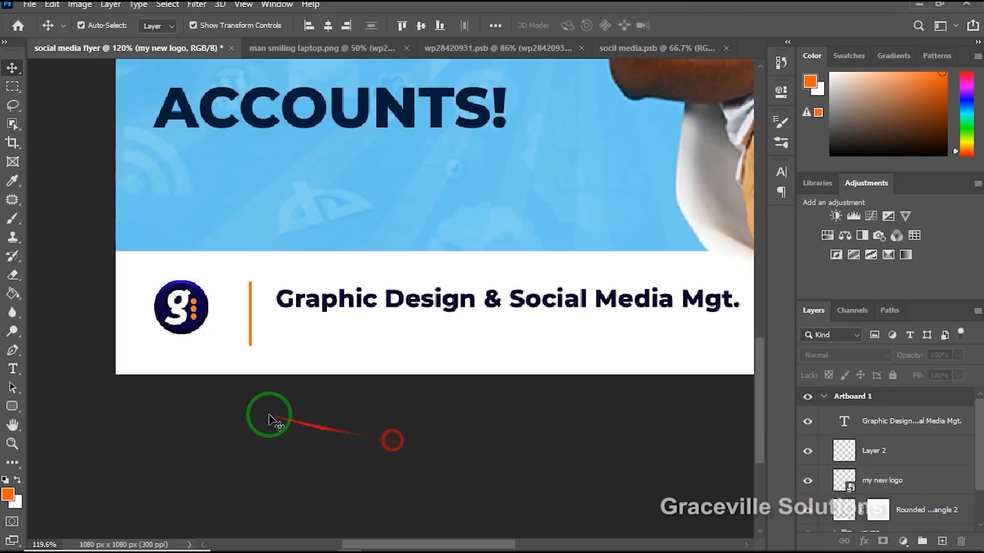
Duplicate the "Graphic Design & Social Media Mgt." text directly below the original line.
{"action": "scroll", "coordinate": [159, 397], "scroll_direction": "down", "scroll_amount": 5}
{"action": "scroll", "coordinate": [235, 402], "scroll_direction": "up", "scroll_amount": 3}
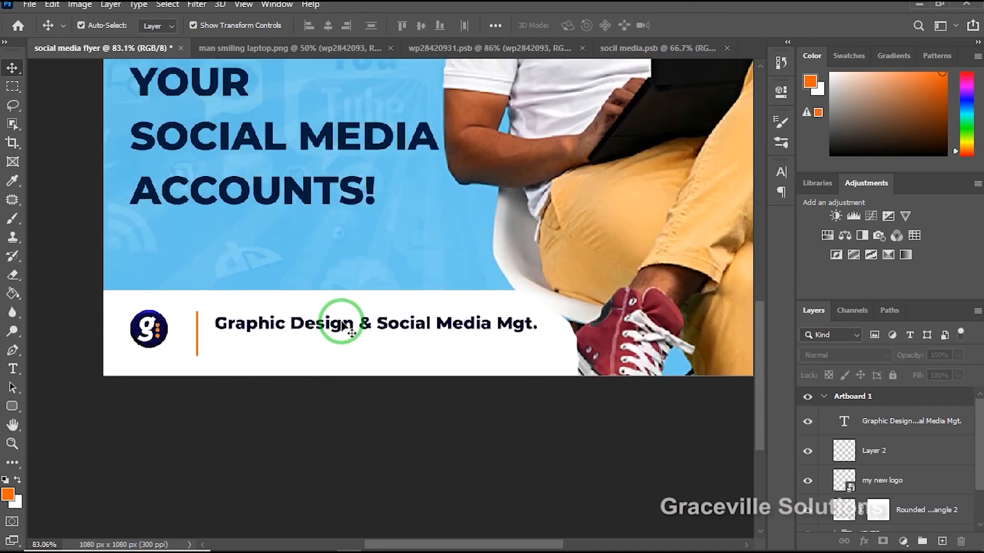
{"action": "left_click_drag", "start_coordinate": [352, 326], "coordinate": [351, 351]}
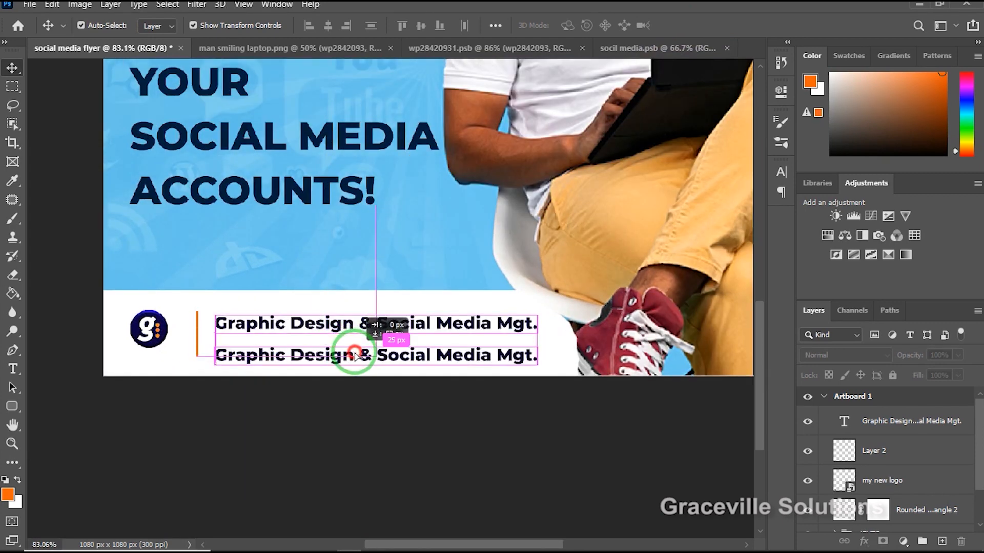
Replace the lower copy's text with "Graceville" and "Solutions" on two lines and commit the text edit.
{"action": "double_click", "coordinate": [356, 347]}
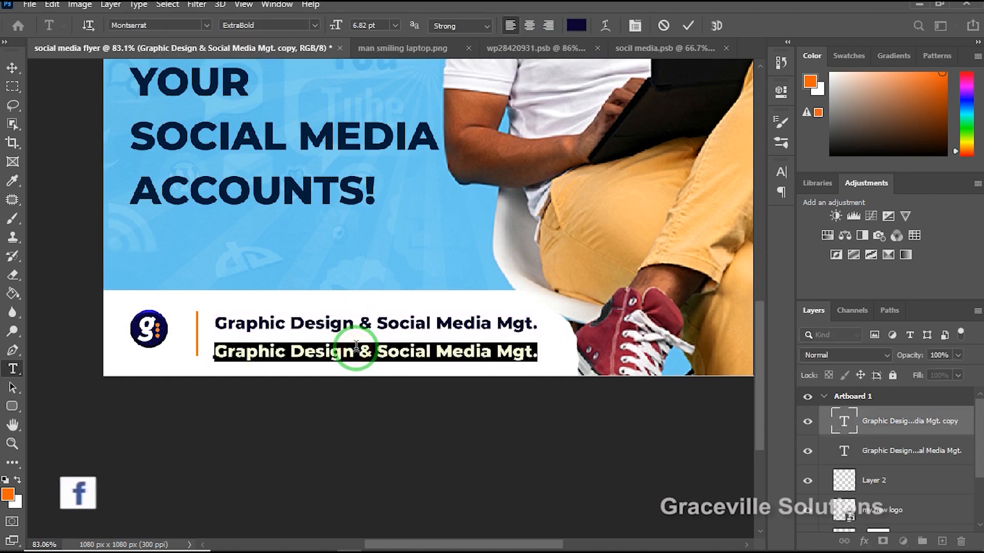
{"action": "type", "text": "Grac"}
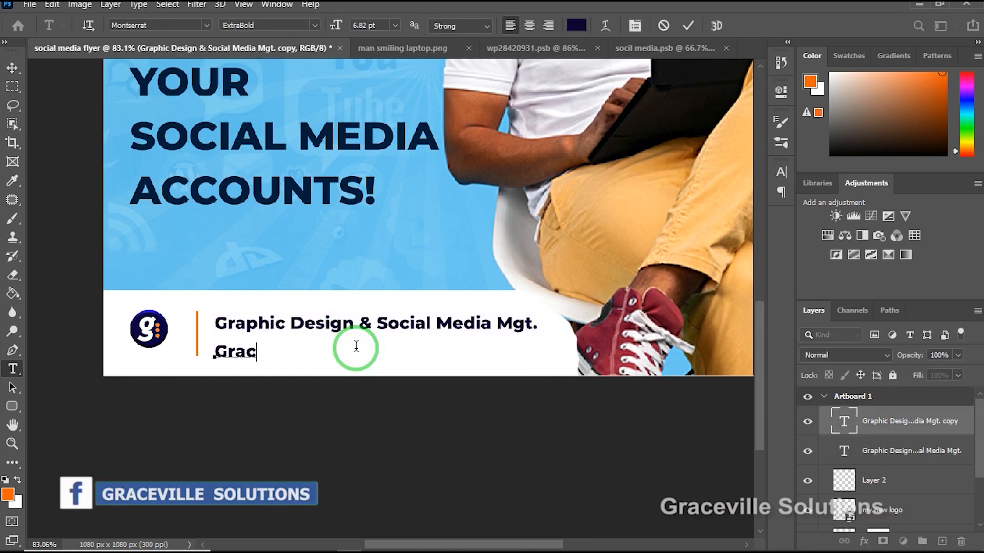
{"action": "type", "text": "eville"}
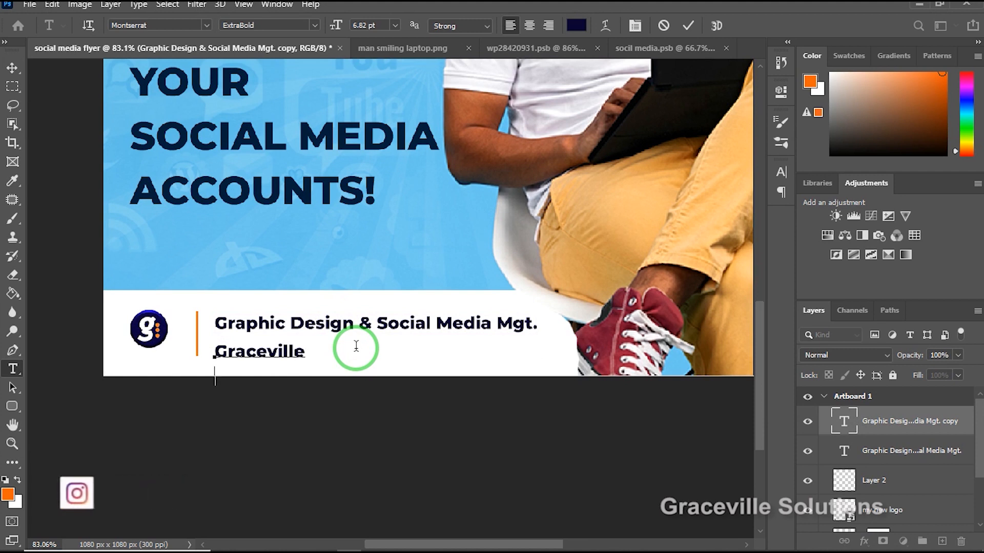
{"action": "key", "text": "Return"}
{"action": "type", "text": "Soluti"}
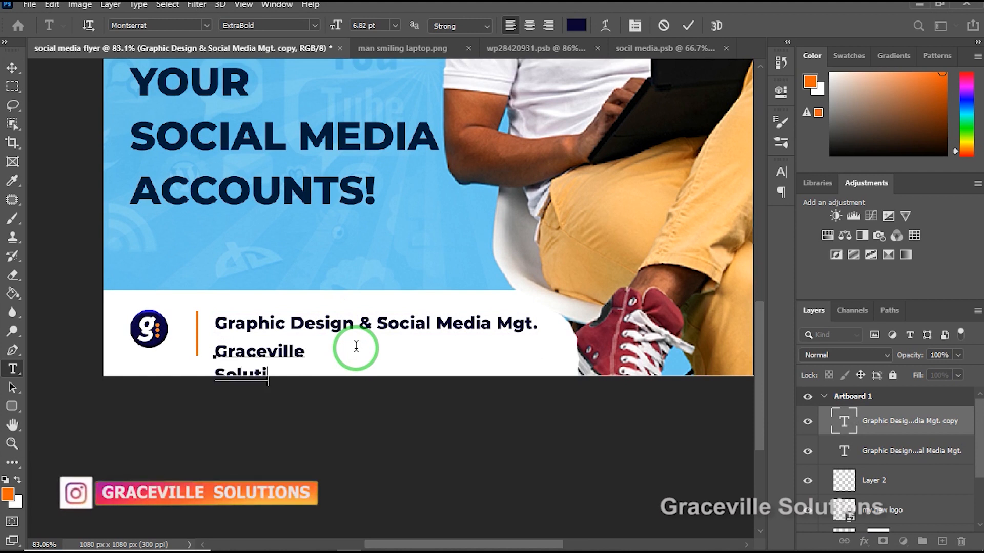
{"action": "type", "text": "ons"}
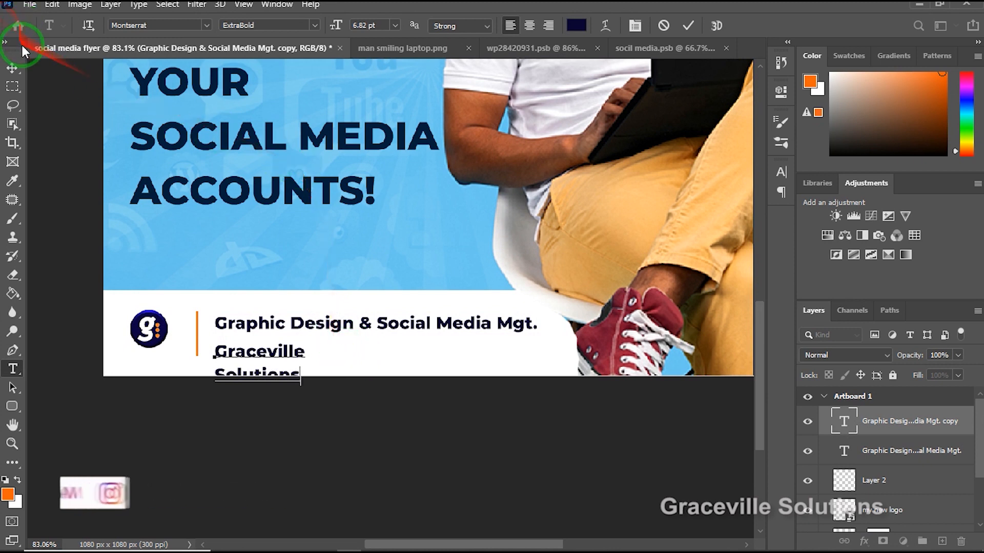
{"action": "left_click", "coordinate": [12, 67]}
Move the "Graceville Solutions" text over to the logo and tighten its leading to 6 pt.
{"action": "left_click_drag", "start_coordinate": [273, 352], "coordinate": [194, 342]}
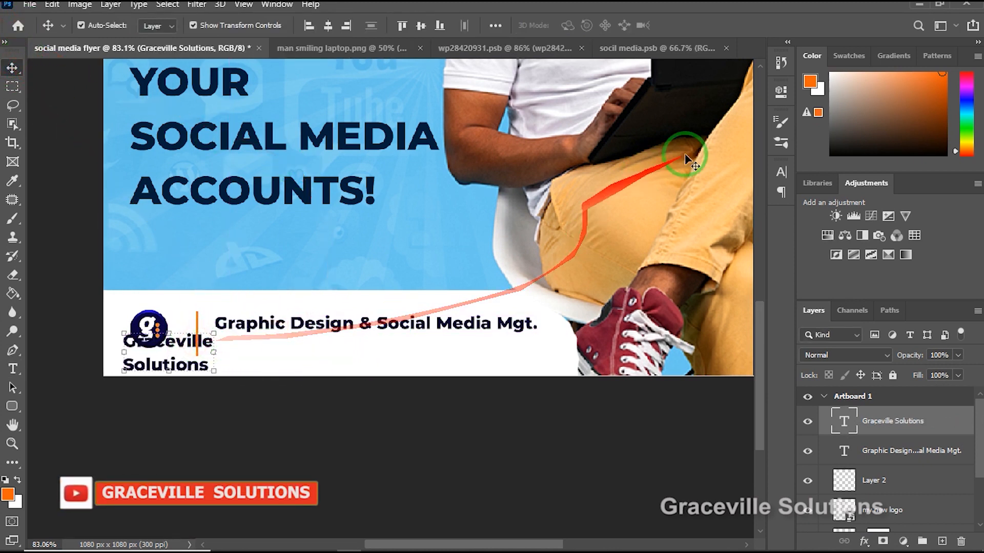
{"action": "left_click", "coordinate": [780, 172]}
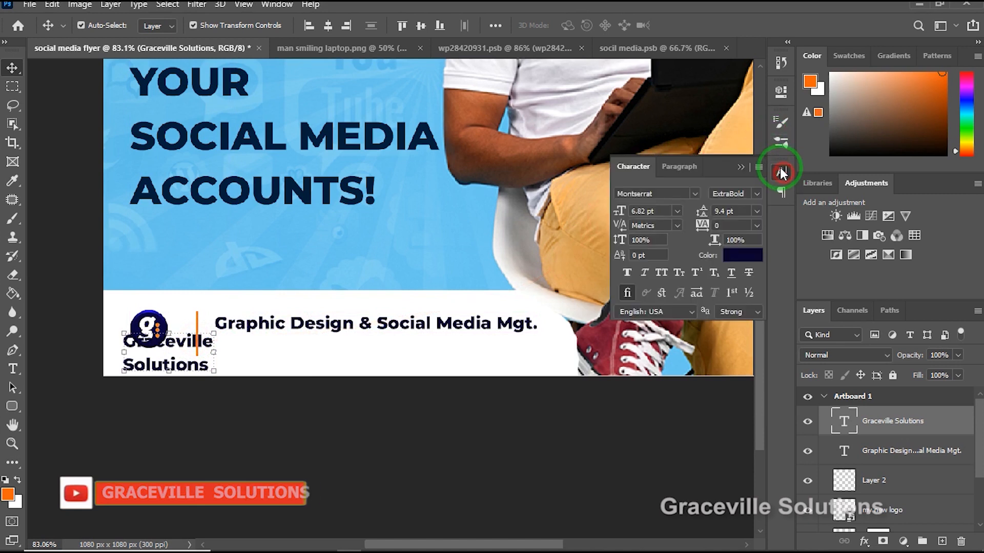
{"action": "left_click", "coordinate": [756, 212]}
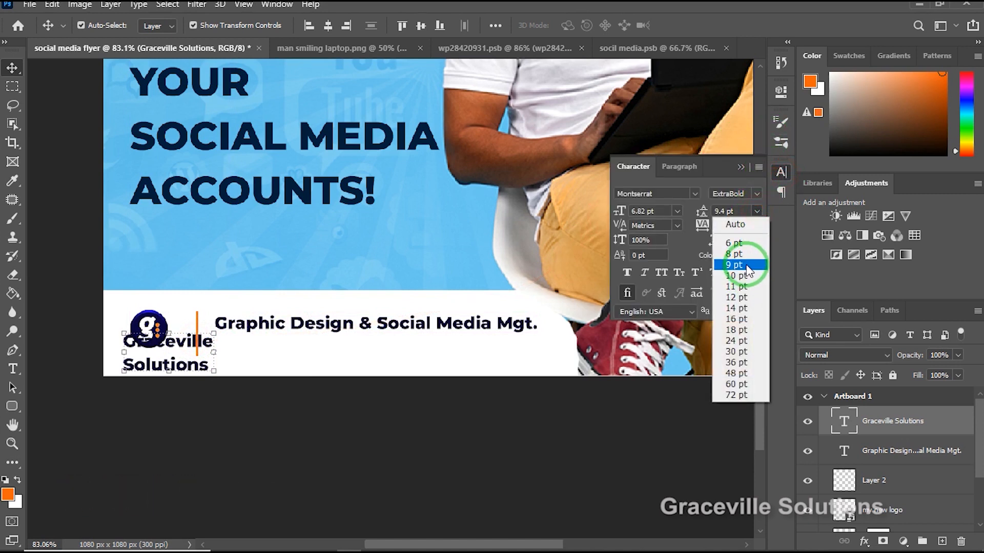
{"action": "left_click", "coordinate": [747, 266]}
{"action": "left_click", "coordinate": [757, 212]}
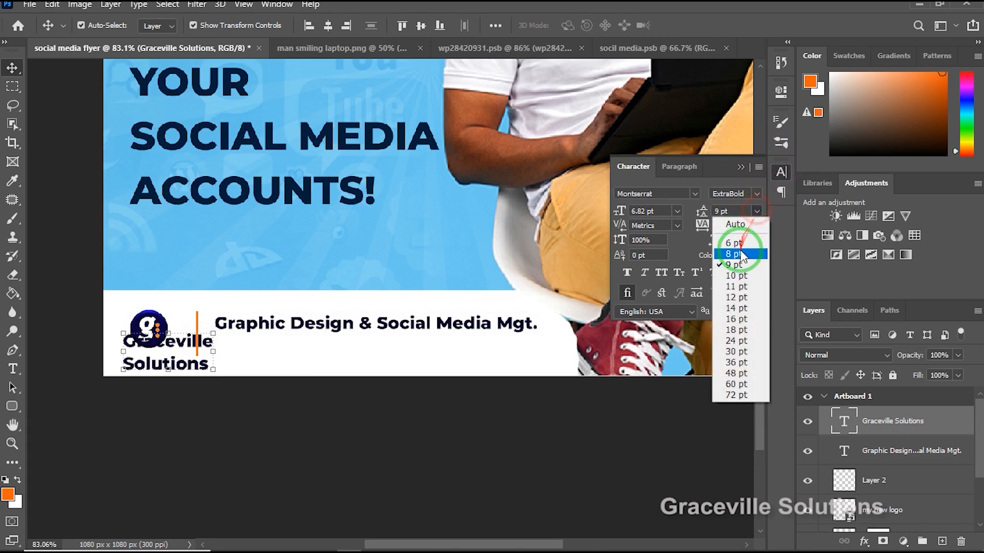
{"action": "left_click", "coordinate": [740, 253]}
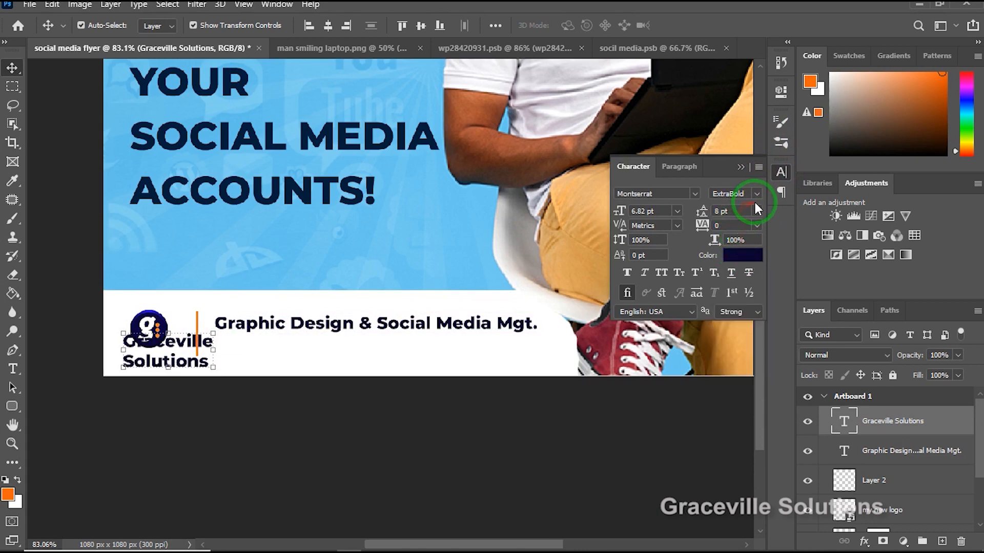
{"action": "left_click", "coordinate": [756, 210]}
{"action": "left_click", "coordinate": [739, 242]}
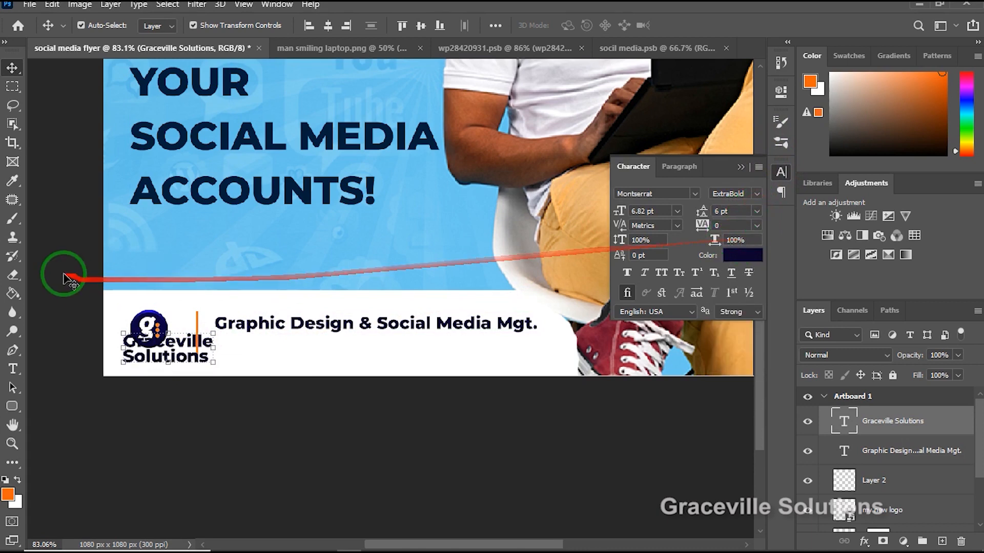
Scale the "Graceville Solutions" text to about 62%, position it directly beneath the logo, and deselect it.
{"action": "scroll", "coordinate": [209, 410], "scroll_direction": "up", "scroll_amount": 2}
{"action": "left_click_drag", "start_coordinate": [205, 275], "coordinate": [134, 318]}
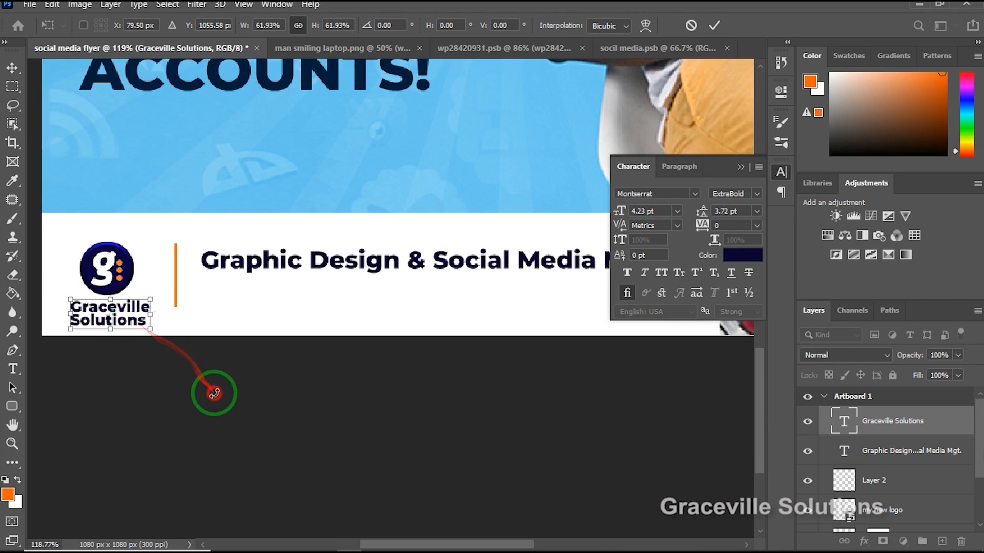
{"action": "key", "text": "Return"}
{"action": "scroll", "coordinate": [155, 358], "scroll_direction": "up", "scroll_amount": 2}
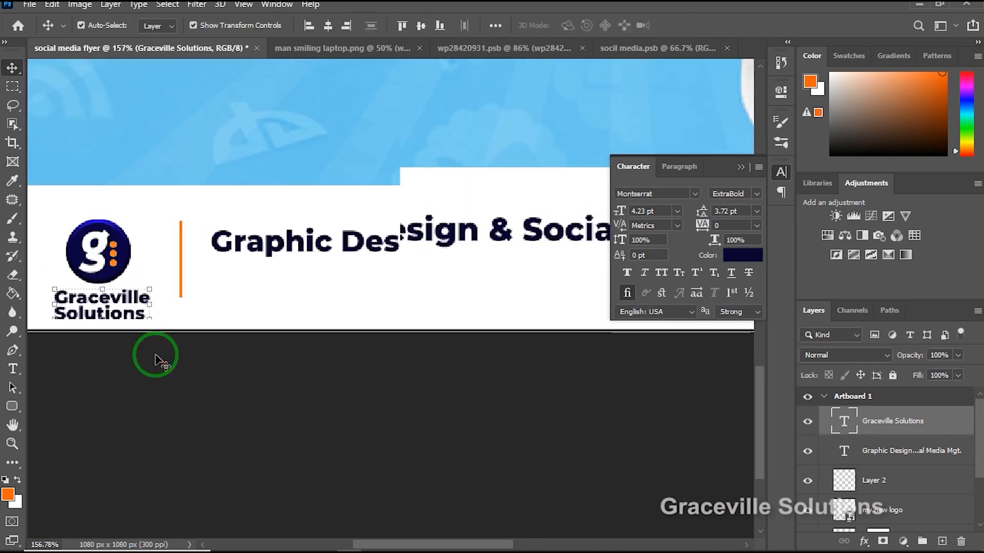
{"action": "scroll", "coordinate": [156, 358], "scroll_direction": "down", "scroll_amount": 3}
{"action": "left_click", "coordinate": [209, 400]}
{"action": "scroll", "coordinate": [209, 400], "scroll_direction": "down", "scroll_amount": 3}
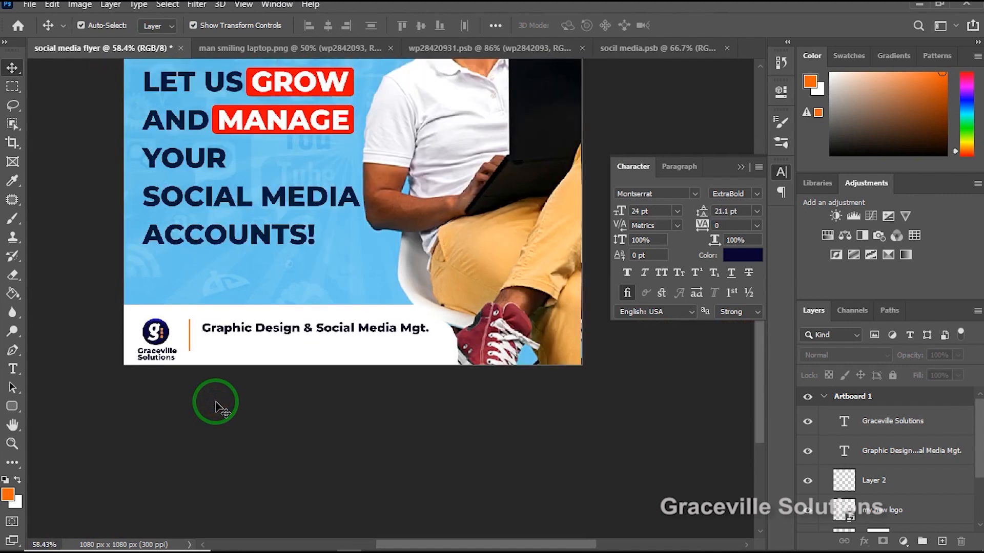
Shift the logo and the "Graceville Solutions" text slightly upward within the white bottom shape.
{"action": "left_click", "coordinate": [160, 338]}
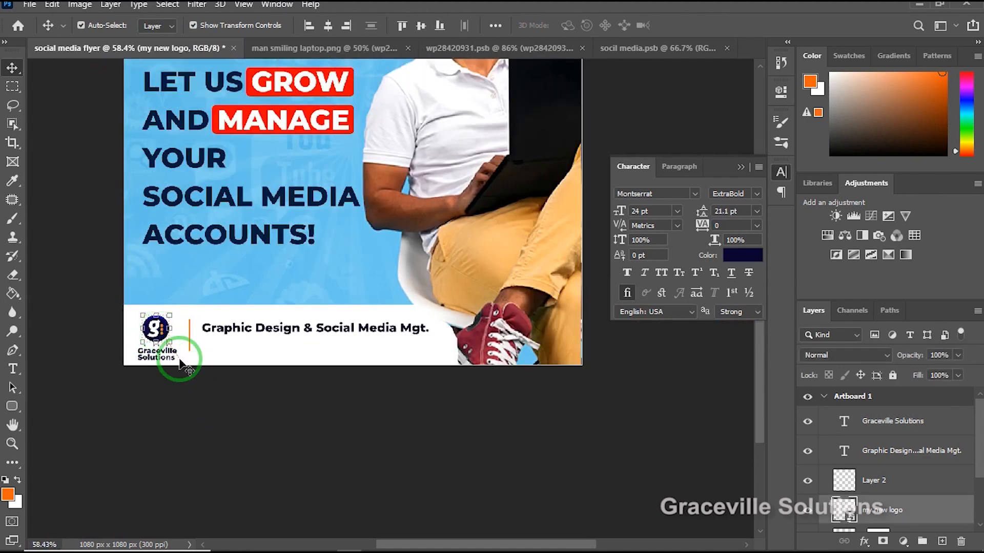
{"action": "left_click", "coordinate": [186, 407]}
{"action": "left_click", "coordinate": [160, 353]}
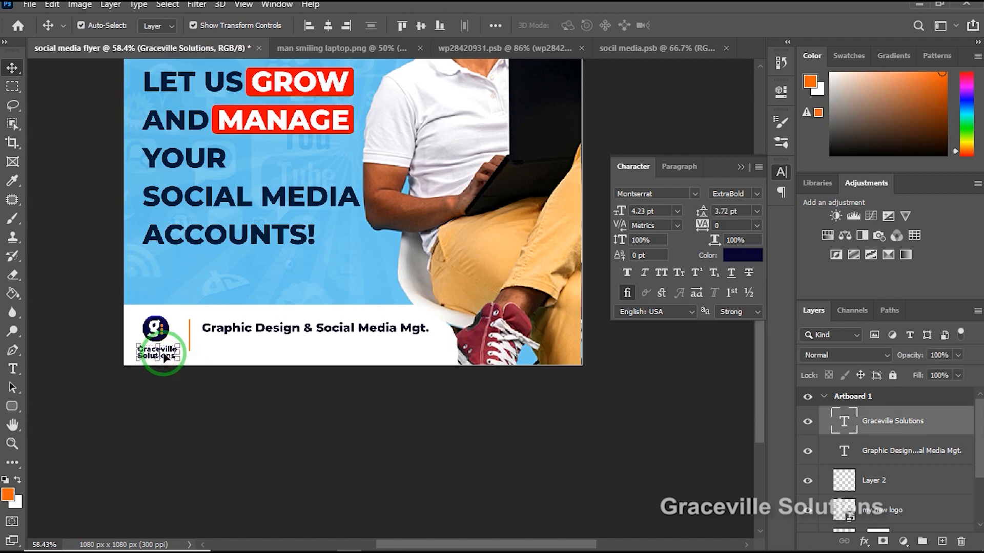
{"action": "left_click", "coordinate": [189, 393]}
{"action": "scroll", "coordinate": [191, 395], "scroll_direction": "up", "scroll_amount": 2}
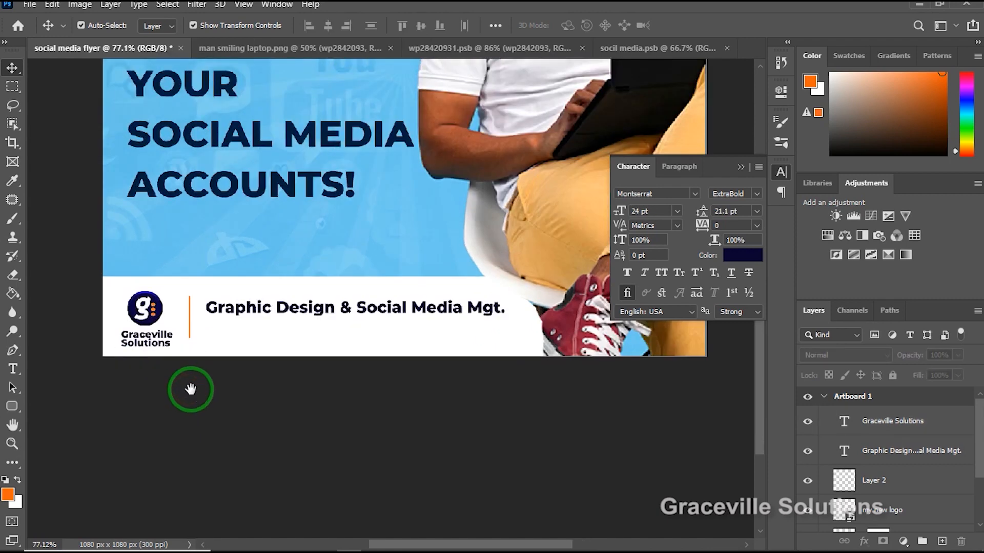
Slightly enlarge the "Graceville Solutions" text beneath the logo and deselect it.
{"action": "scroll", "coordinate": [226, 367], "scroll_direction": "up", "scroll_amount": 3}
{"action": "left_click", "coordinate": [208, 351]}
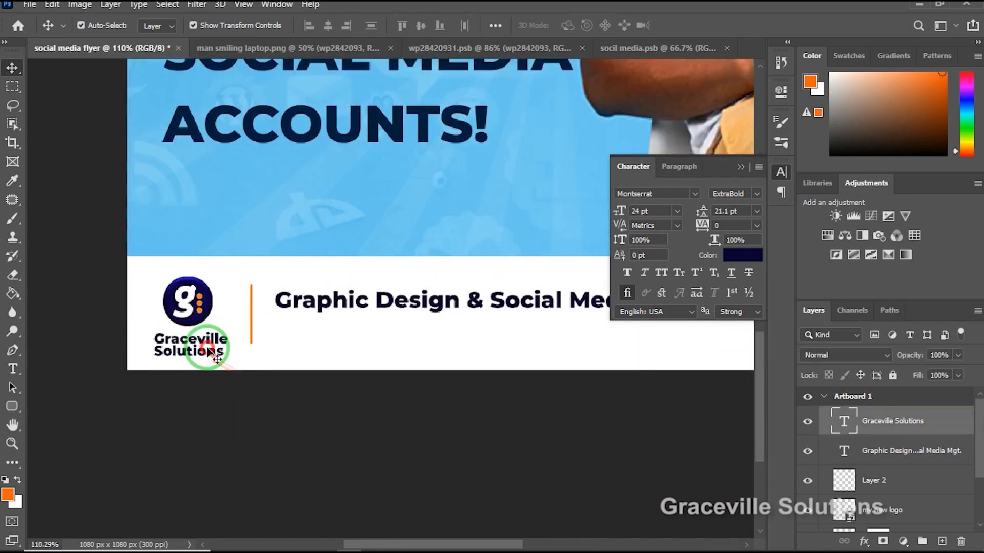
{"action": "left_click", "coordinate": [220, 339]}
{"action": "left_click_drag", "start_coordinate": [227, 329], "coordinate": [241, 370]}
{"action": "left_click", "coordinate": [268, 425]}
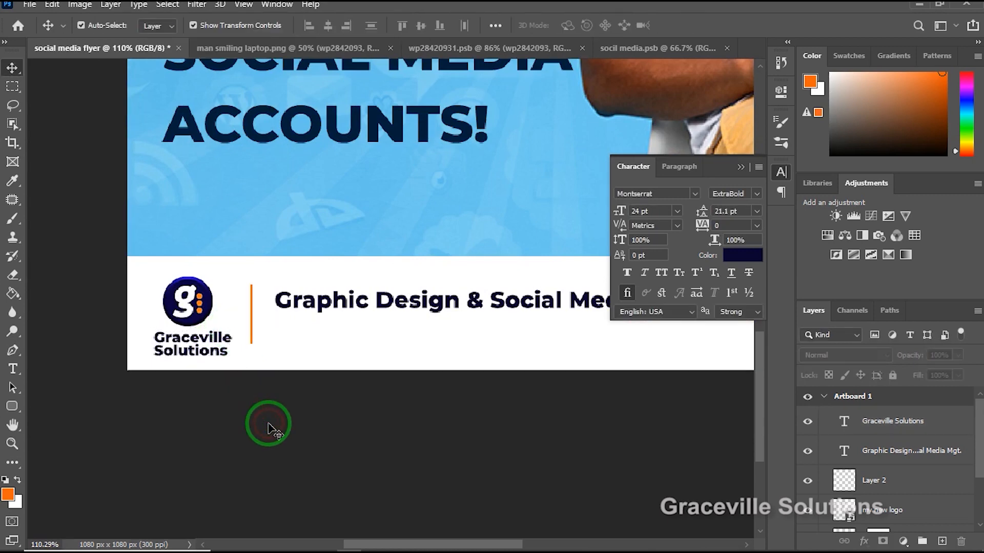
{"action": "scroll", "coordinate": [268, 429], "scroll_direction": "down", "scroll_amount": 3}
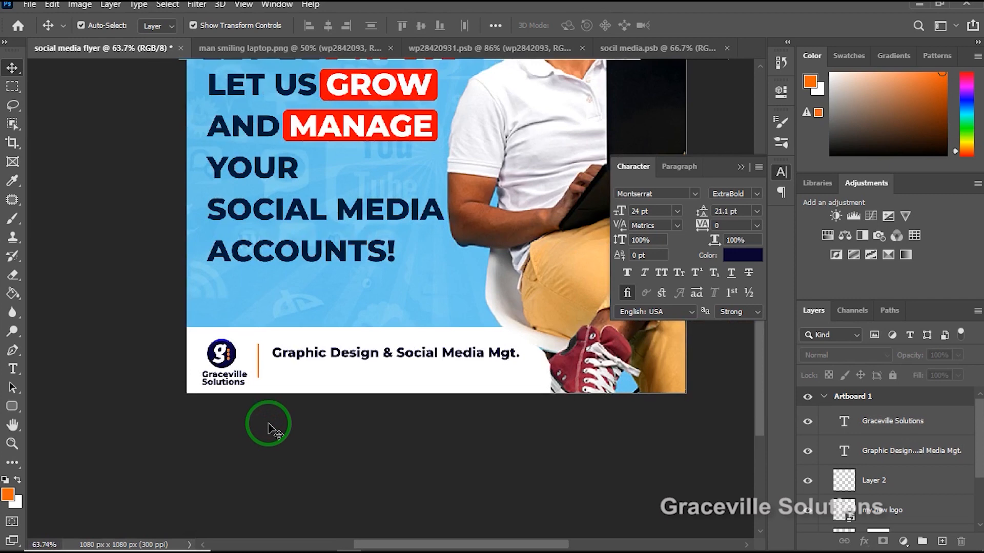
{"action": "scroll", "coordinate": [268, 429], "scroll_direction": "down", "scroll_amount": 2}
{"action": "scroll", "coordinate": [374, 428], "scroll_direction": "up", "scroll_amount": 2}
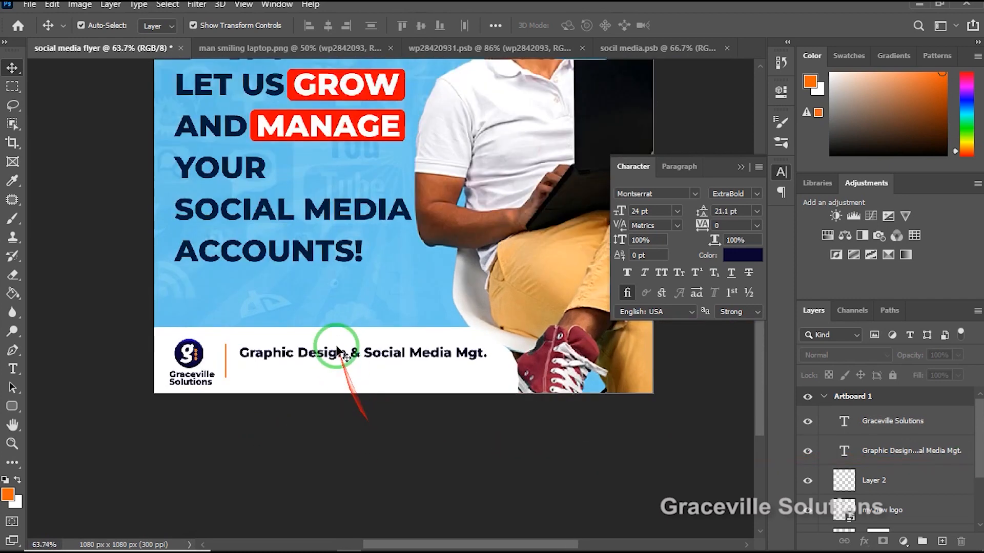
{"action": "left_click", "coordinate": [346, 358]}
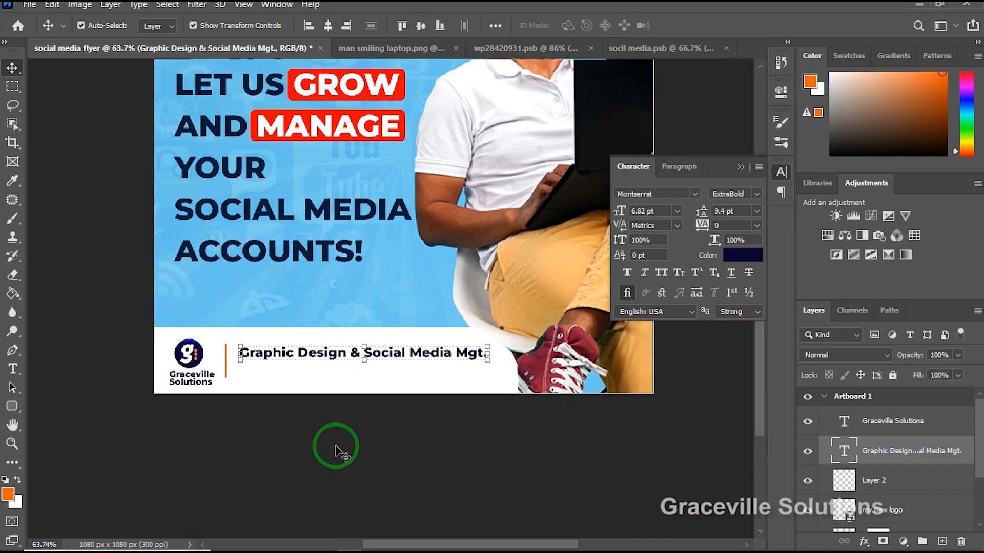
{"action": "left_click", "coordinate": [318, 417]}
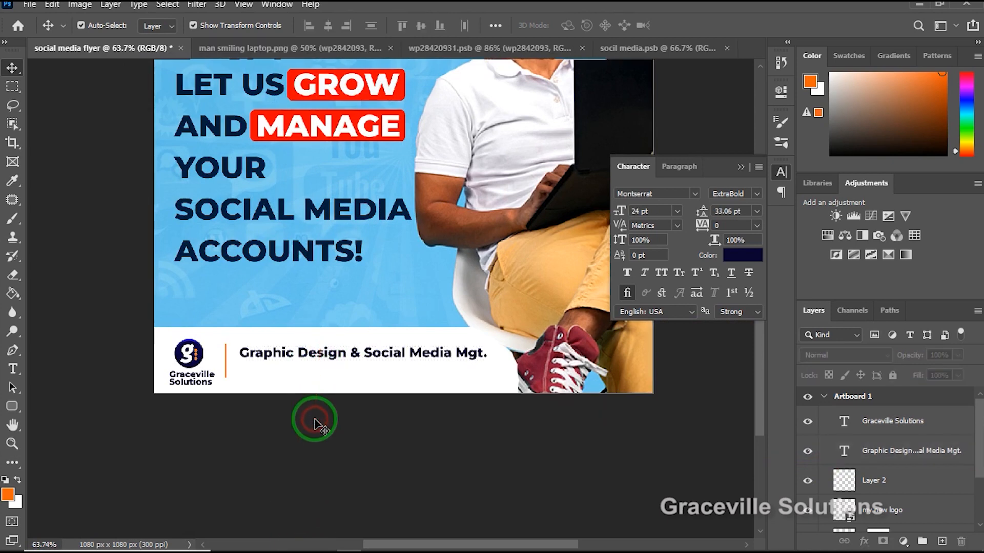
Close the wp28420931.psb and socil media.psb documents, leaving the social media flyer open.
{"action": "left_click", "coordinate": [530, 48]}
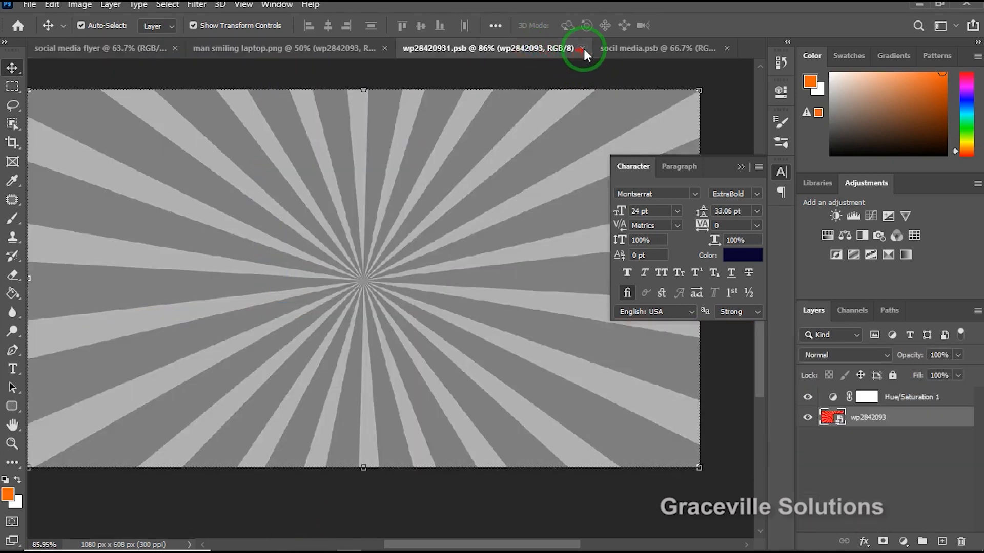
{"action": "mouse_move", "coordinate": [583, 47]}
{"action": "left_mouse_down"}
{"action": "mouse_move", "coordinate": [580, 137]}
{"action": "mouse_move", "coordinate": [600, 82]}
{"action": "mouse_move", "coordinate": [585, 47]}
{"action": "left_mouse_up"}
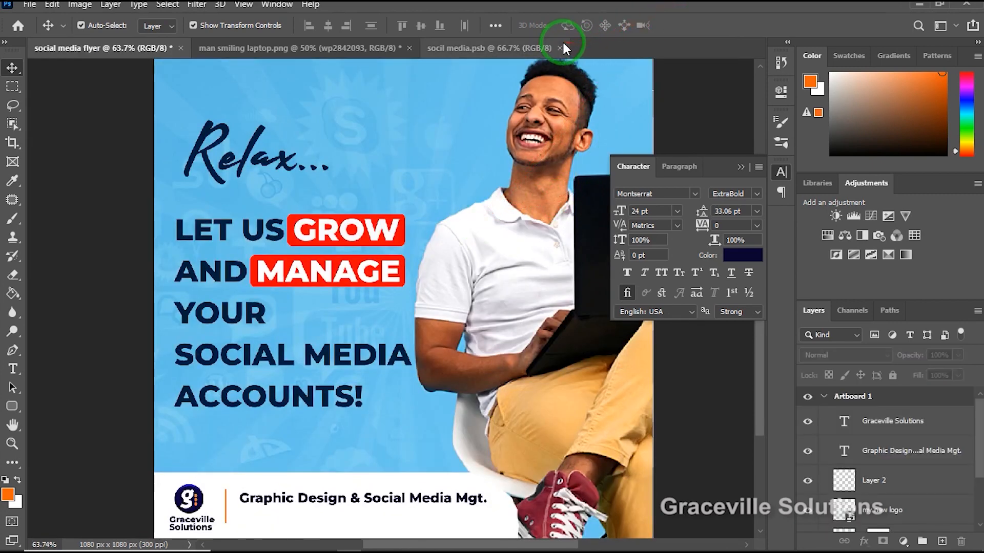
{"action": "left_click", "coordinate": [561, 46]}
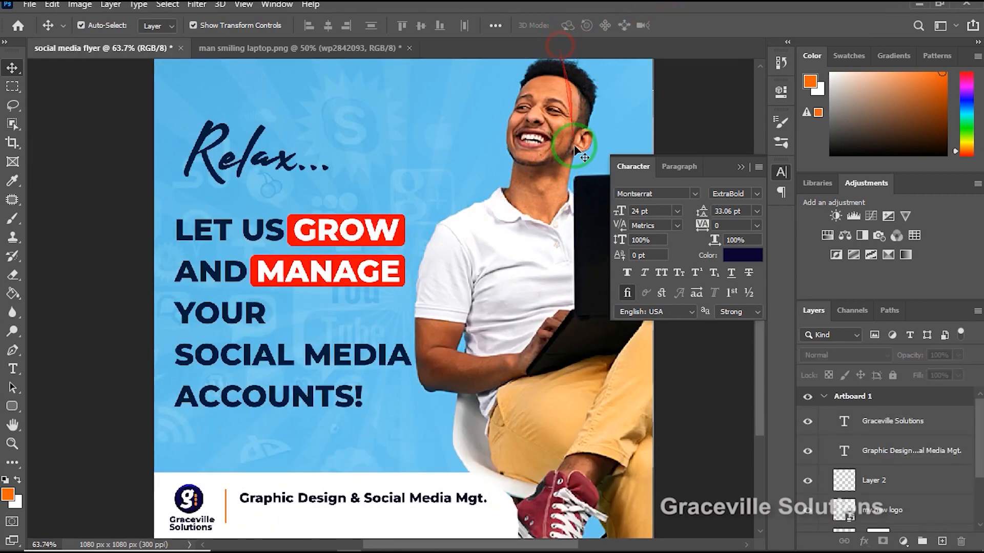
Place Facebook+Icon.png from the socm design folder as an embedded image in the flyer and commit the placement.
{"action": "left_click", "coordinate": [30, 6]}
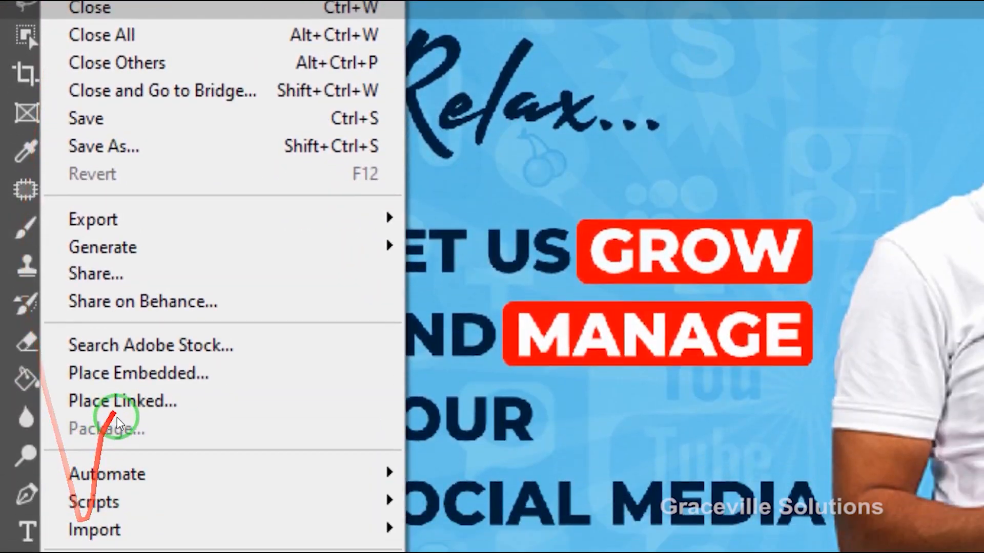
{"action": "left_click", "coordinate": [121, 374]}
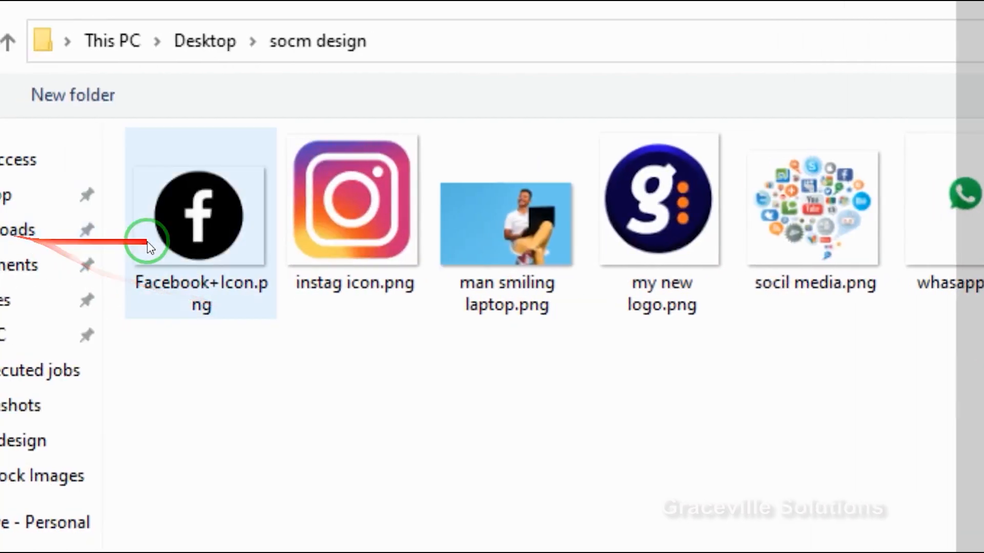
{"action": "double_click", "coordinate": [148, 241]}
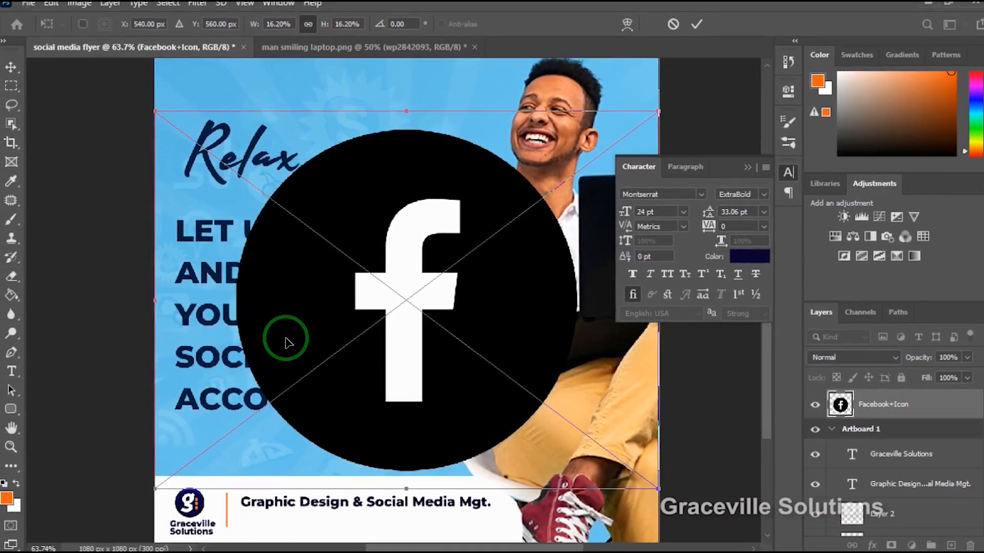
{"action": "left_click", "coordinate": [692, 25]}
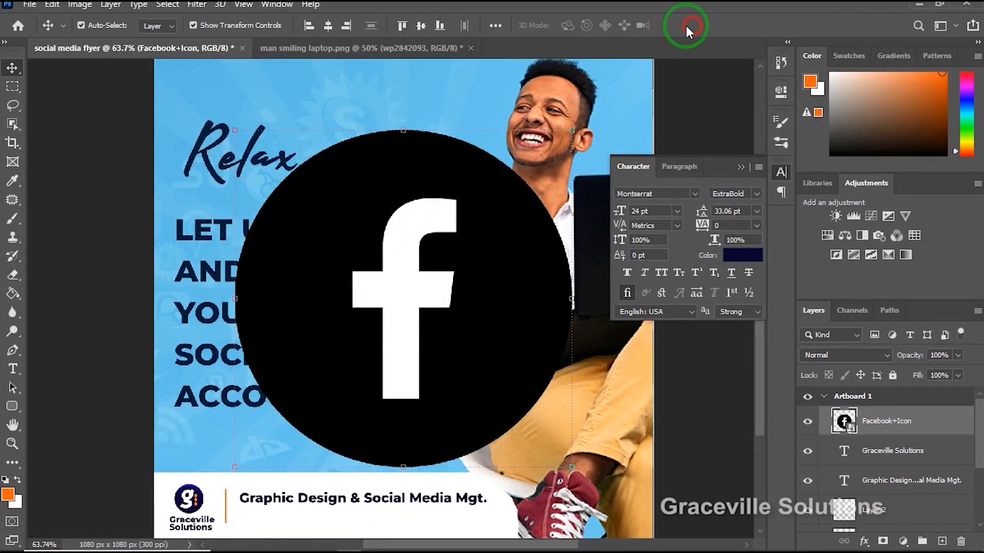
Rename the placed Facebook layer as "fb icon" and shift the icon slightly toward the artboard's upper left.
{"action": "scroll", "coordinate": [501, 259], "scroll_direction": "down", "scroll_amount": 3}
{"action": "left_click_drag", "start_coordinate": [501, 343], "coordinate": [496, 282]}
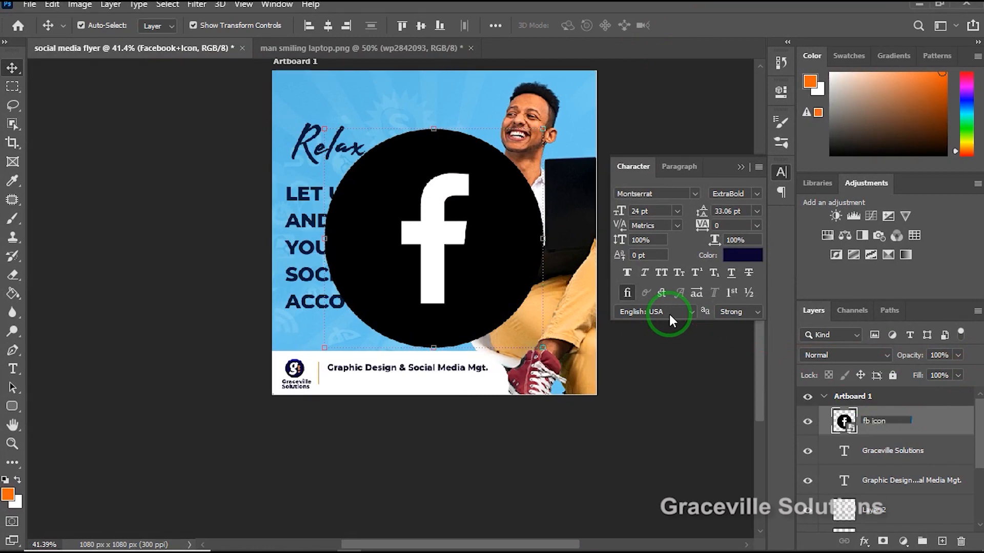
{"action": "key", "text": "Return"}
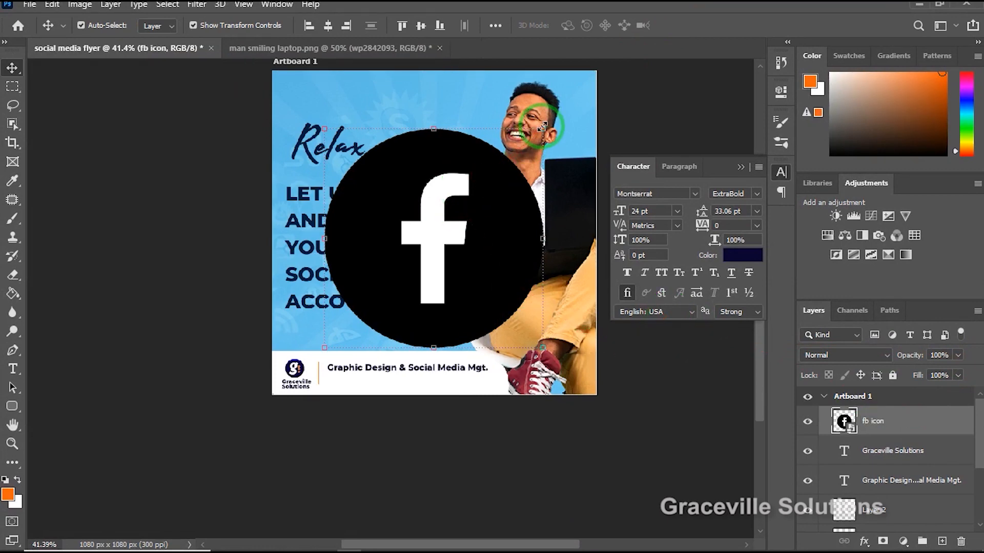
{"action": "left_click_drag", "start_coordinate": [542, 127], "coordinate": [473, 187]}
{"action": "scroll", "coordinate": [464, 200], "scroll_direction": "up", "scroll_amount": 2}
{"action": "left_click", "coordinate": [695, 24]}
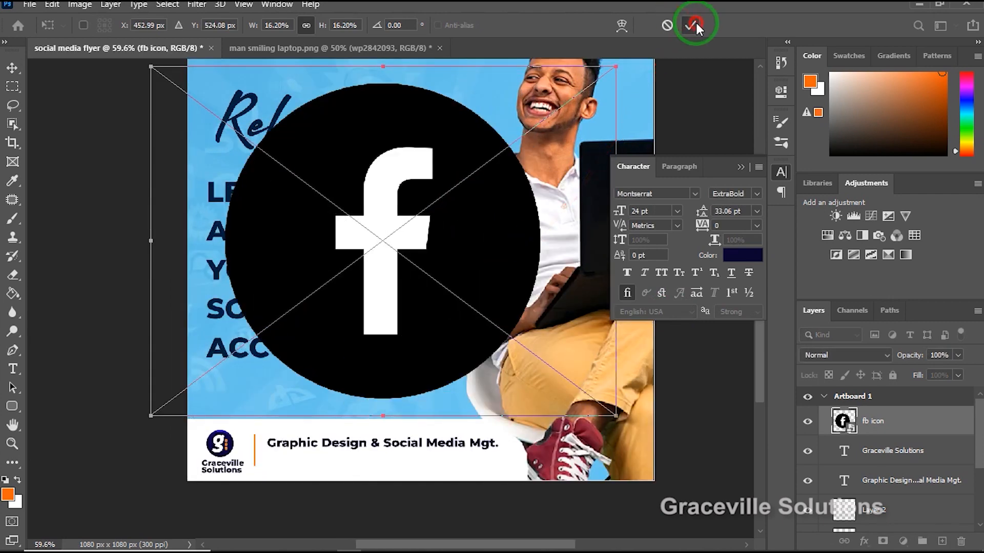
Apply the Eraser tool to the fb icon smart object and accept rasterizing it.
{"action": "left_click", "coordinate": [13, 276]}
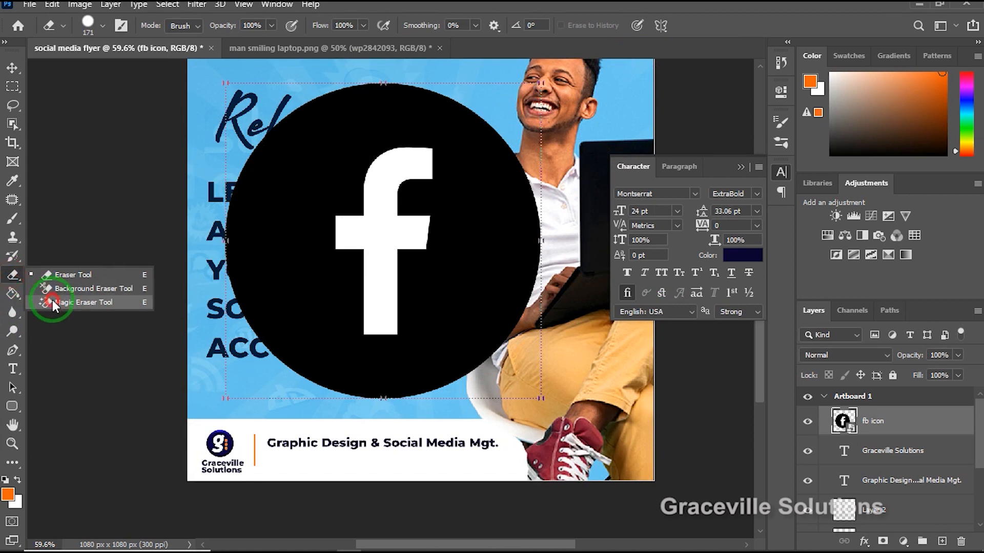
{"action": "left_click", "coordinate": [55, 303]}
{"action": "left_click", "coordinate": [14, 277]}
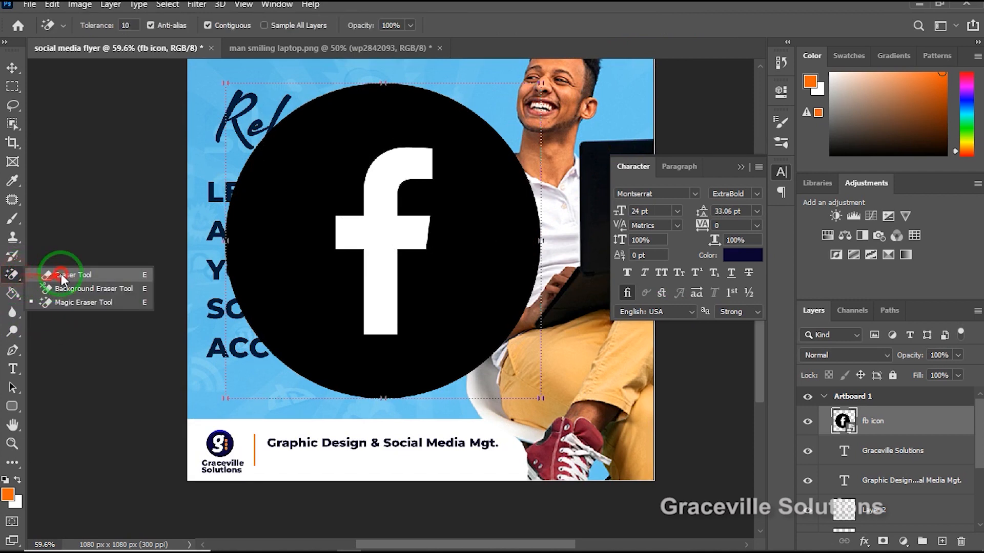
{"action": "left_click", "coordinate": [51, 275]}
{"action": "left_click", "coordinate": [388, 239]}
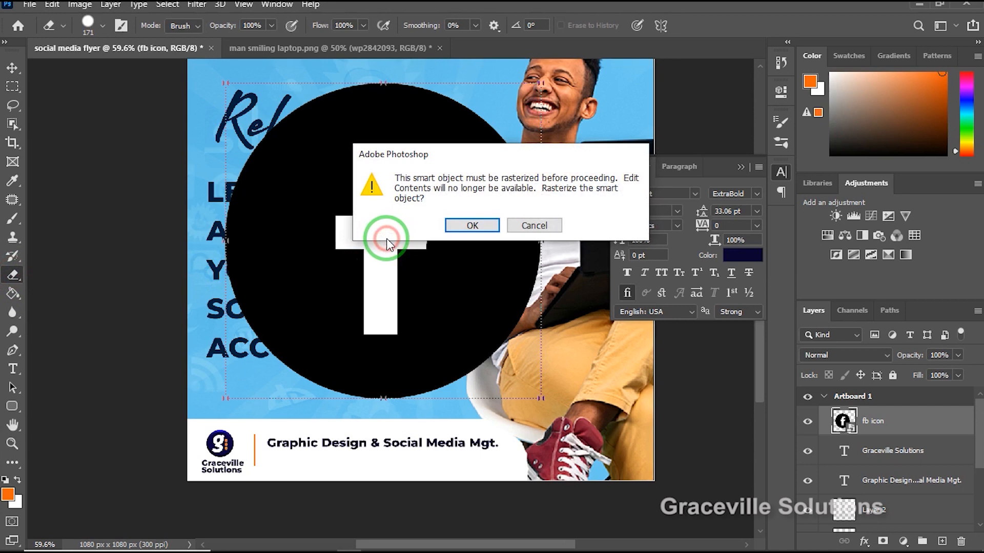
{"action": "left_click", "coordinate": [470, 225]}
Erase the white "f" inside the Facebook icon with the Magic Eraser at tolerance 10 so it is transparent.
{"action": "left_click", "coordinate": [12, 277]}
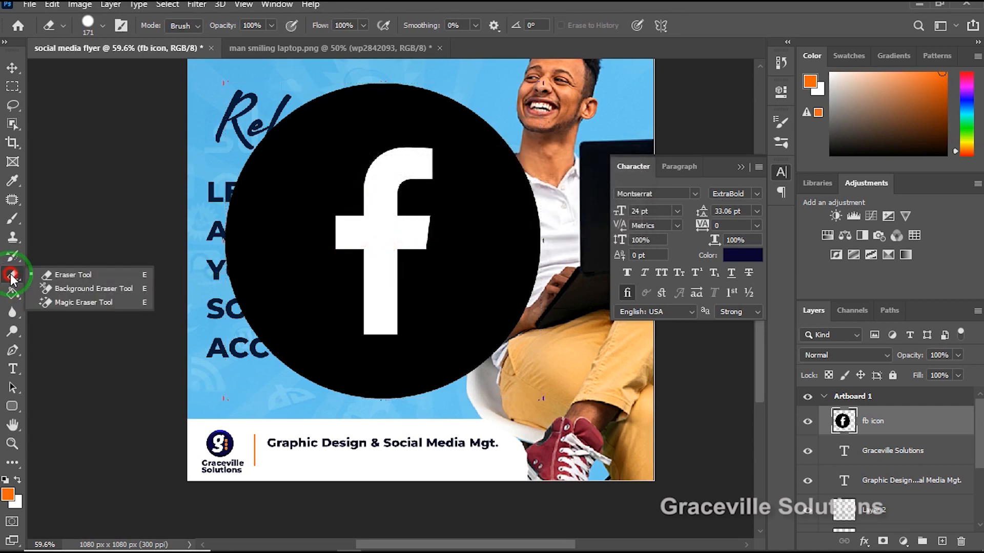
{"action": "left_click", "coordinate": [46, 301]}
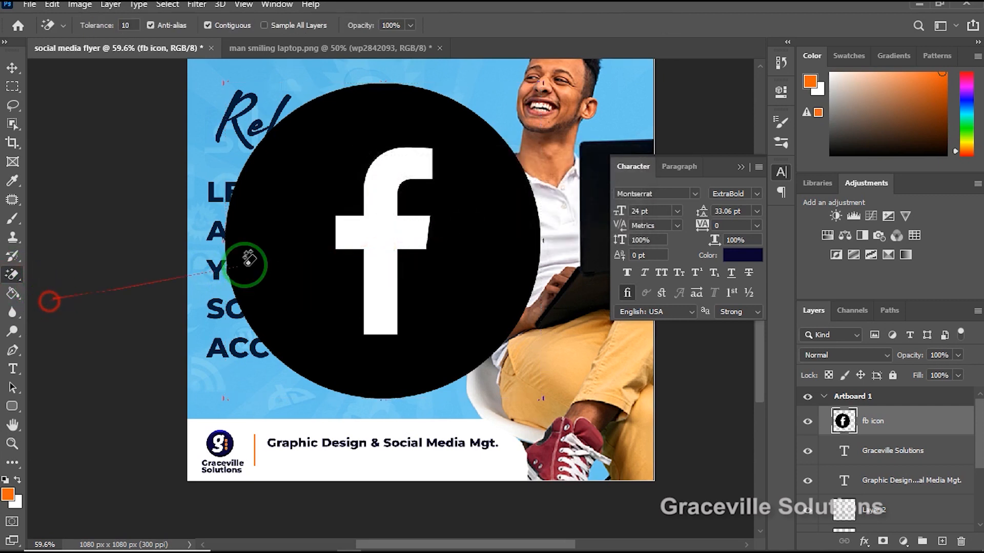
{"action": "left_click", "coordinate": [382, 221]}
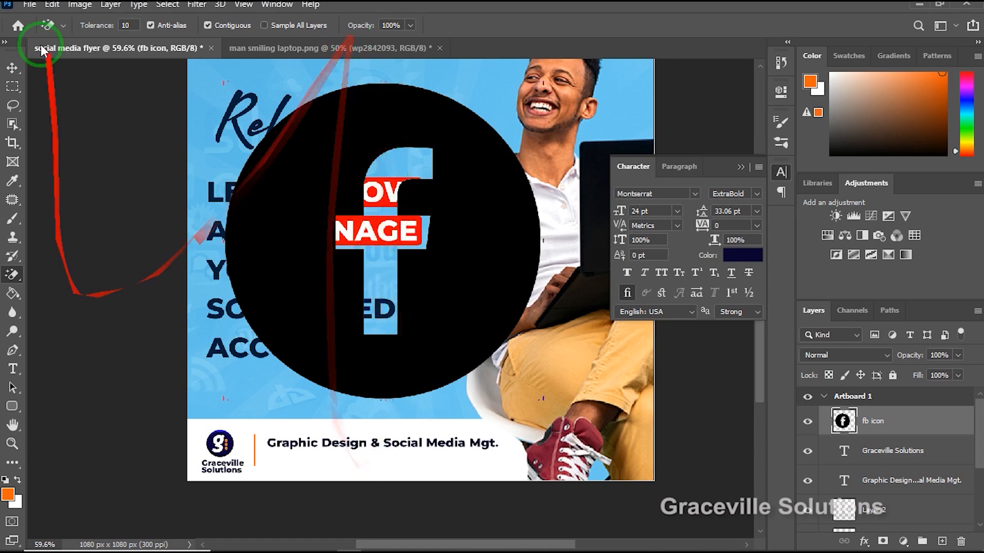
Shift the Facebook icon slightly down and right, scale it to about 38%, and commit the transform.
{"action": "left_click", "coordinate": [12, 67]}
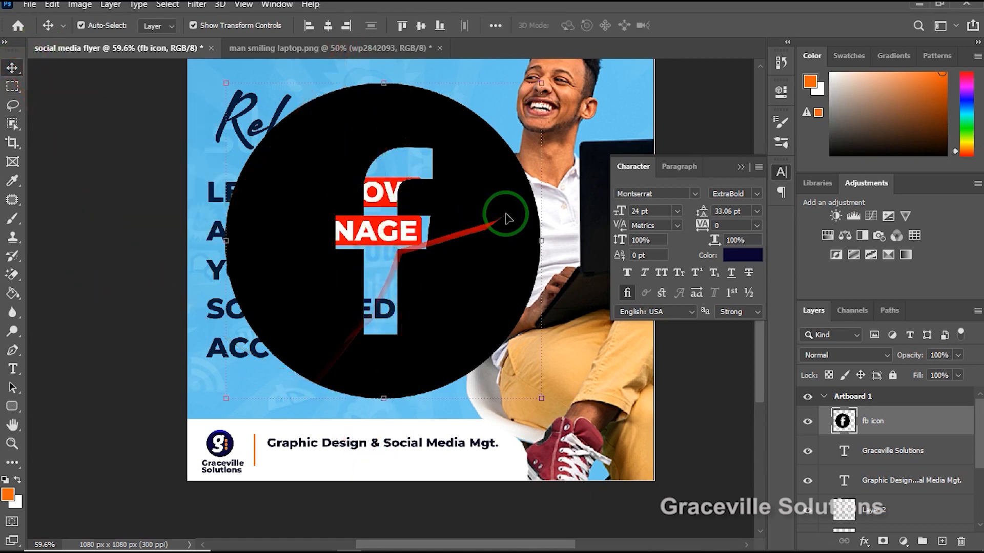
{"action": "mouse_move", "coordinate": [506, 216]}
{"action": "left_mouse_down"}
{"action": "mouse_move", "coordinate": [505, 246]}
{"action": "mouse_move", "coordinate": [517, 232]}
{"action": "left_mouse_up"}
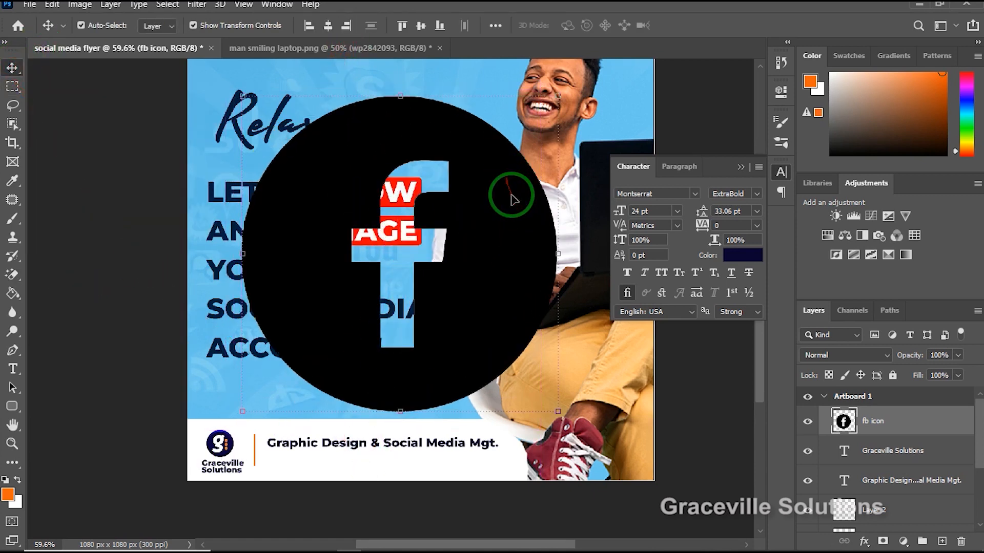
{"action": "left_click_drag", "start_coordinate": [564, 93], "coordinate": [362, 294]}
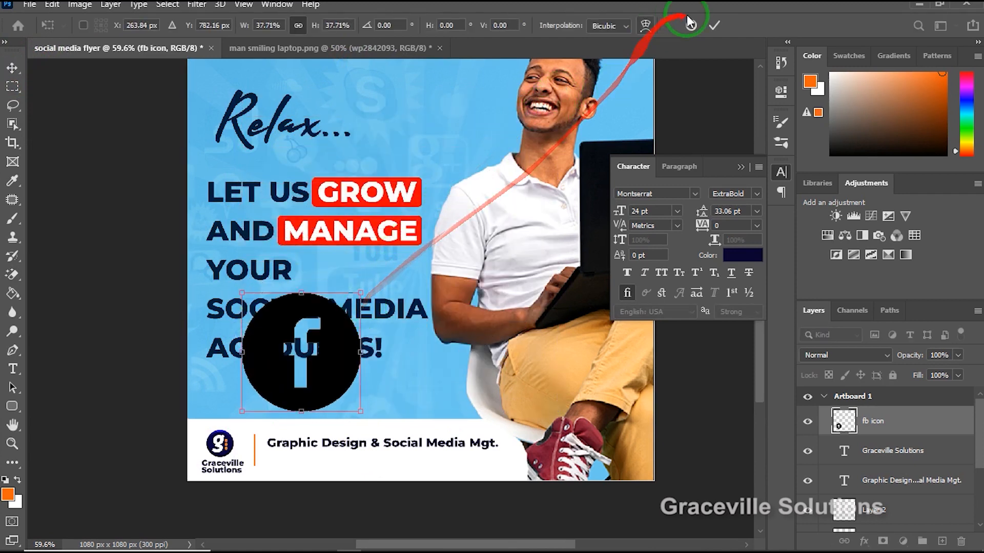
{"action": "left_click", "coordinate": [714, 25]}
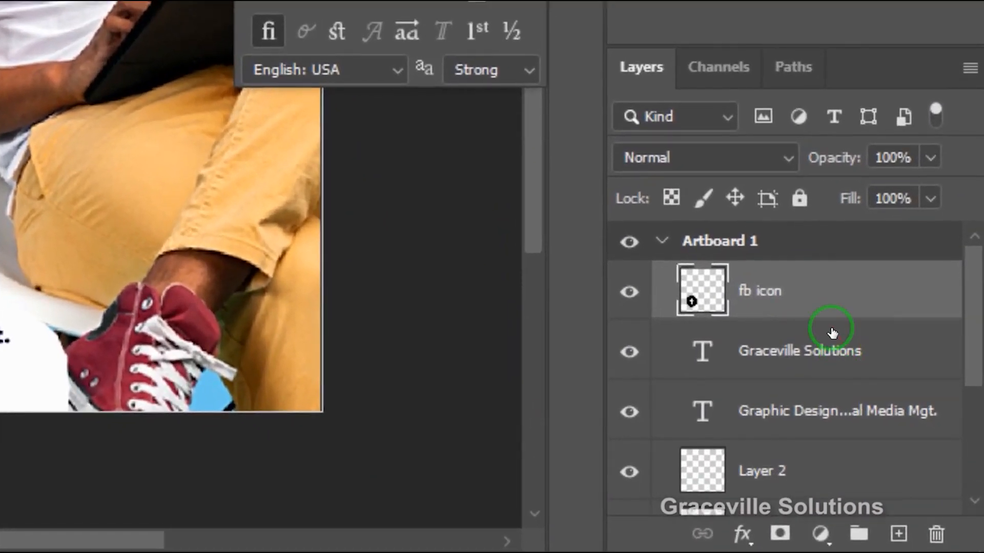
Apply a Color Overlay layer style to the fb icon in dark navy #09032f sampled from the logo.
{"action": "right_click", "coordinate": [904, 417]}
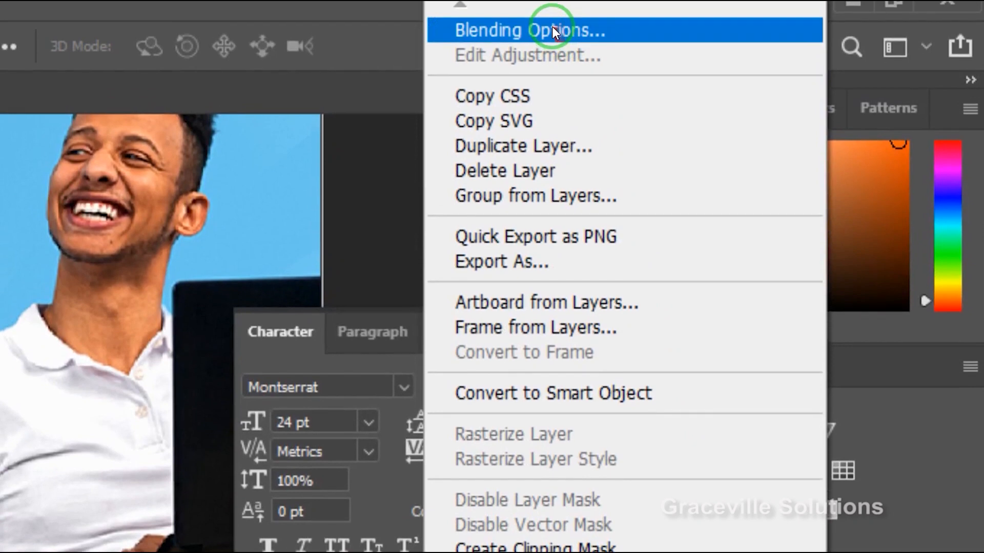
{"action": "left_click", "coordinate": [552, 26]}
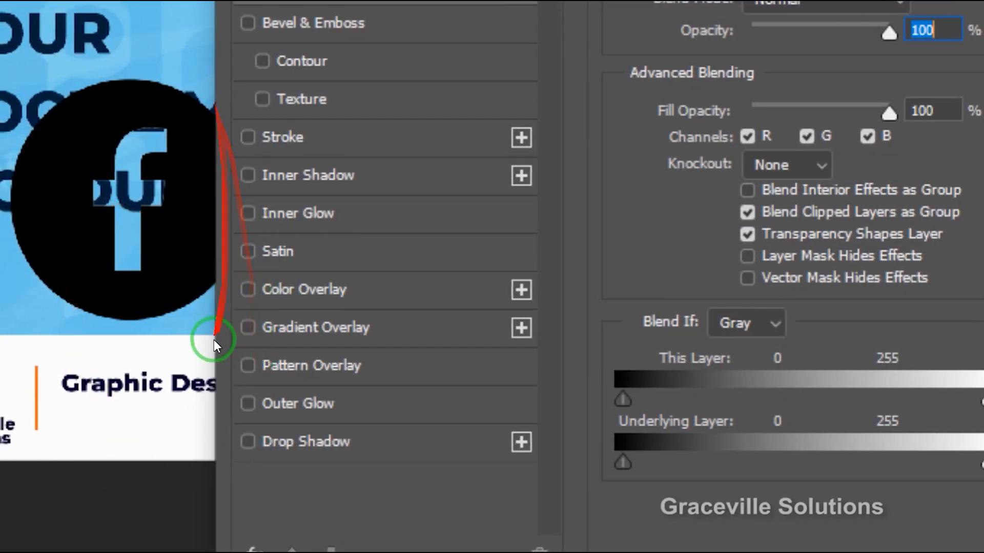
{"action": "left_click", "coordinate": [253, 285]}
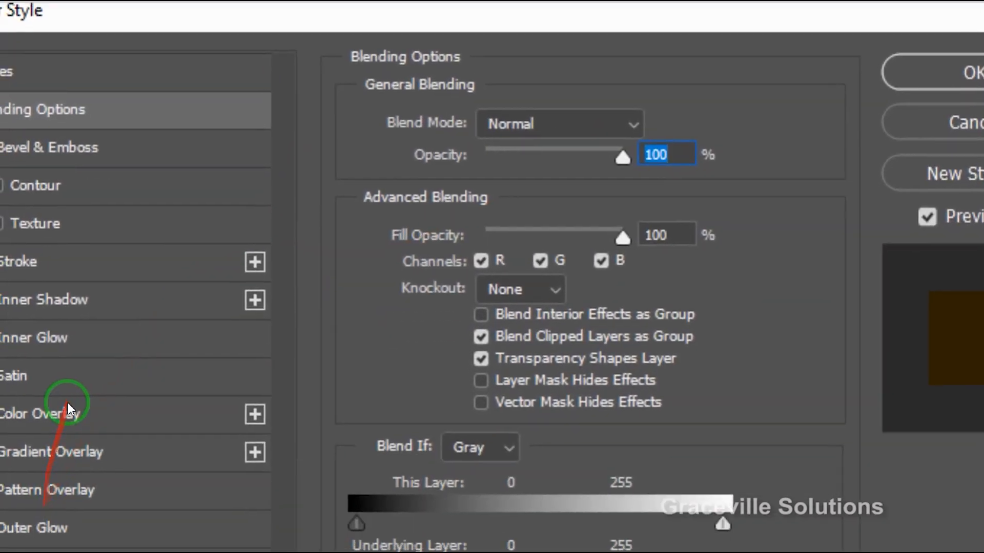
{"action": "left_click", "coordinate": [77, 409]}
{"action": "left_click", "coordinate": [655, 121]}
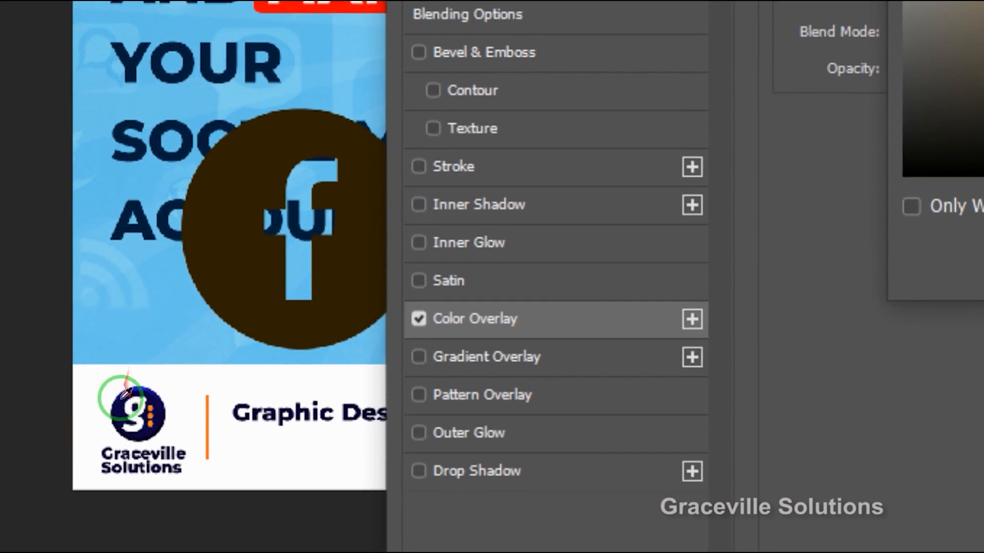
{"action": "left_click", "coordinate": [125, 409]}
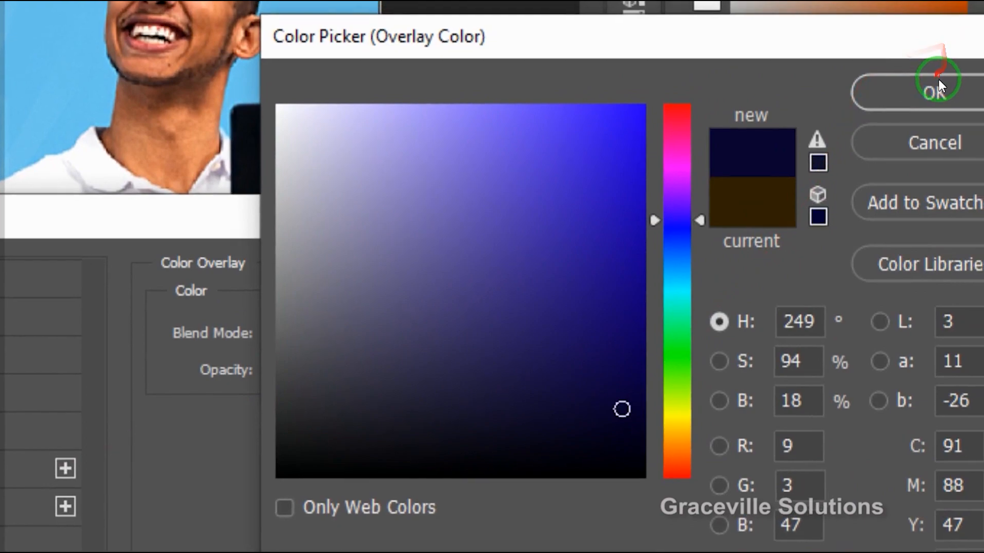
{"action": "left_click", "coordinate": [938, 88]}
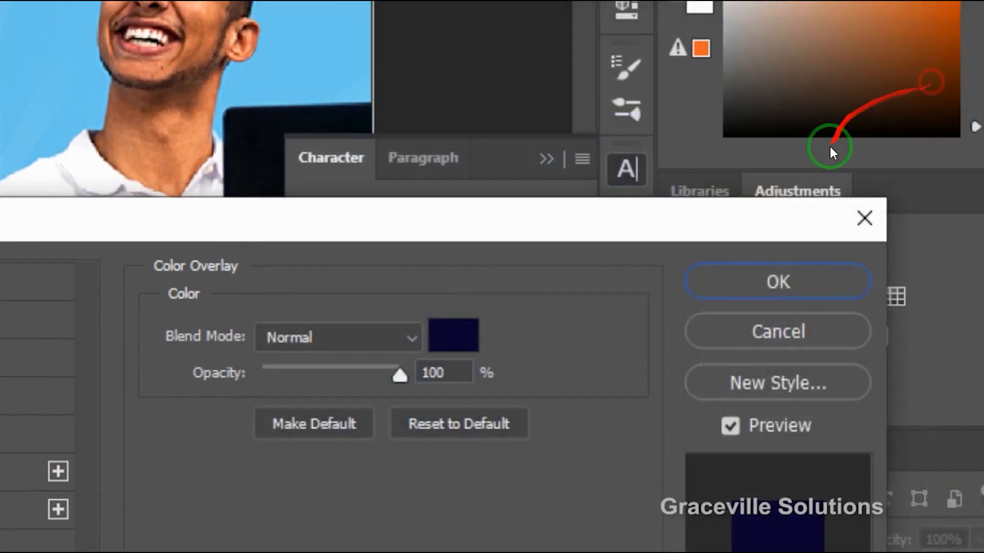
{"action": "left_click", "coordinate": [793, 280]}
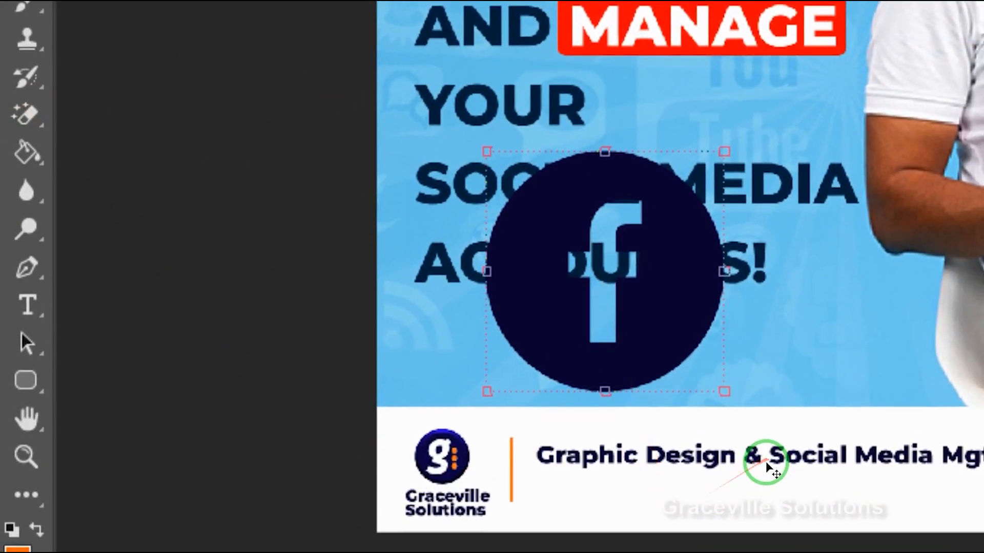
Shrink the Facebook icon to a small badge, place it beneath the start of the "Graphic Design & Social Media Mgt." text, and deselect it.
{"action": "scroll", "coordinate": [680, 423], "scroll_direction": "up", "scroll_amount": 2}
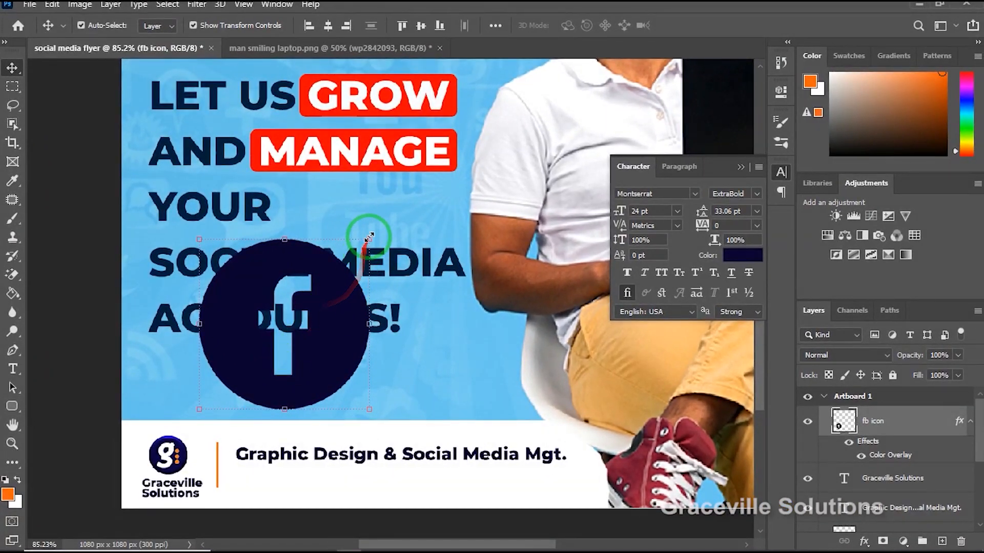
{"action": "left_click_drag", "start_coordinate": [369, 237], "coordinate": [266, 512]}
{"action": "scroll", "coordinate": [207, 400], "scroll_direction": "up", "scroll_amount": 2}
{"action": "key", "text": "Return"}
{"action": "scroll", "coordinate": [265, 512], "scroll_direction": "down", "scroll_amount": 2}
{"action": "left_click", "coordinate": [302, 479]}
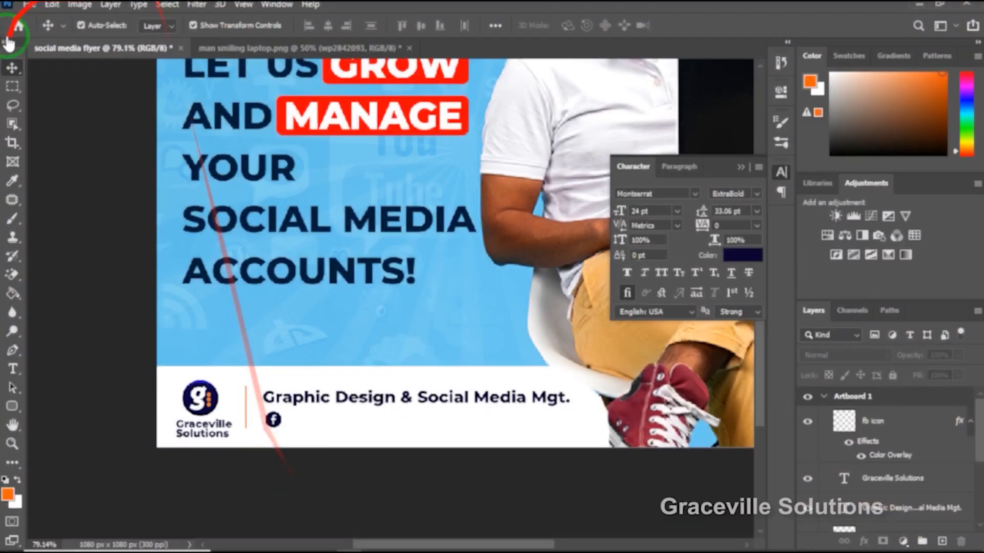
Embed yt icon.png in the flyer, scale it down, commit the placement, and move it up over the headline's lower lines.
{"action": "left_click", "coordinate": [30, 6]}
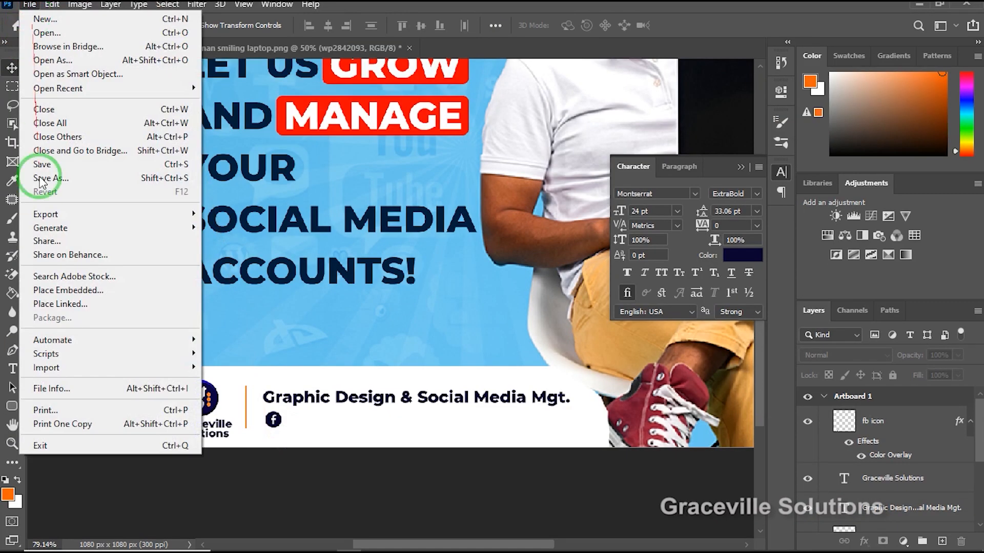
{"action": "left_click", "coordinate": [70, 291]}
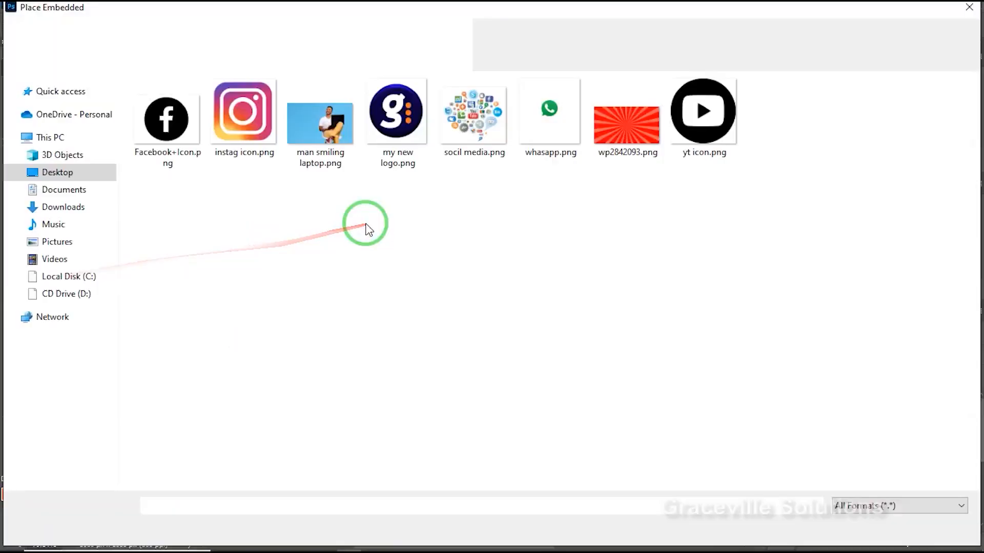
{"action": "double_click", "coordinate": [719, 121]}
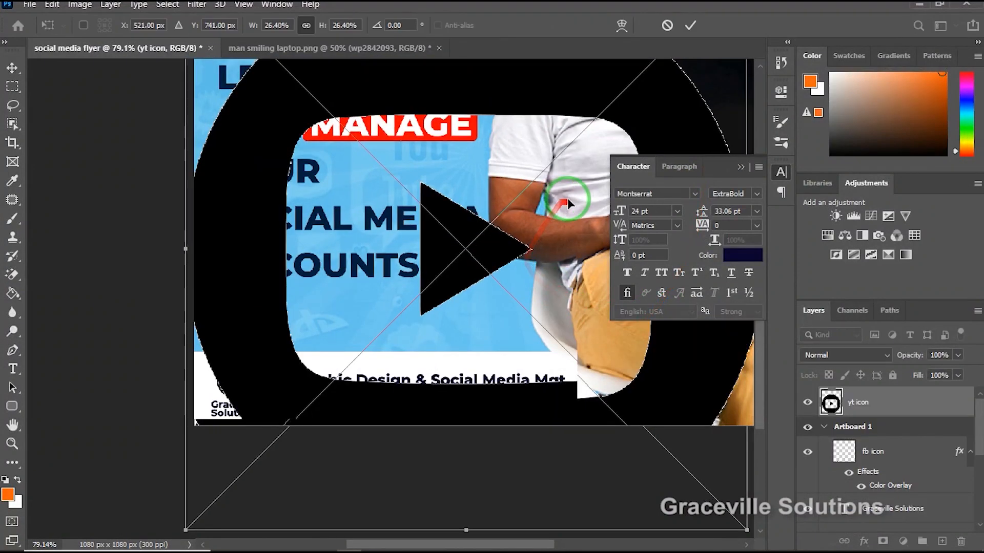
{"action": "scroll", "coordinate": [567, 203], "scroll_direction": "down", "scroll_amount": 3}
{"action": "left_click_drag", "start_coordinate": [672, 78], "coordinate": [519, 220]}
{"action": "key", "text": "Return"}
{"action": "scroll", "coordinate": [472, 243], "scroll_direction": "up", "scroll_amount": 4}
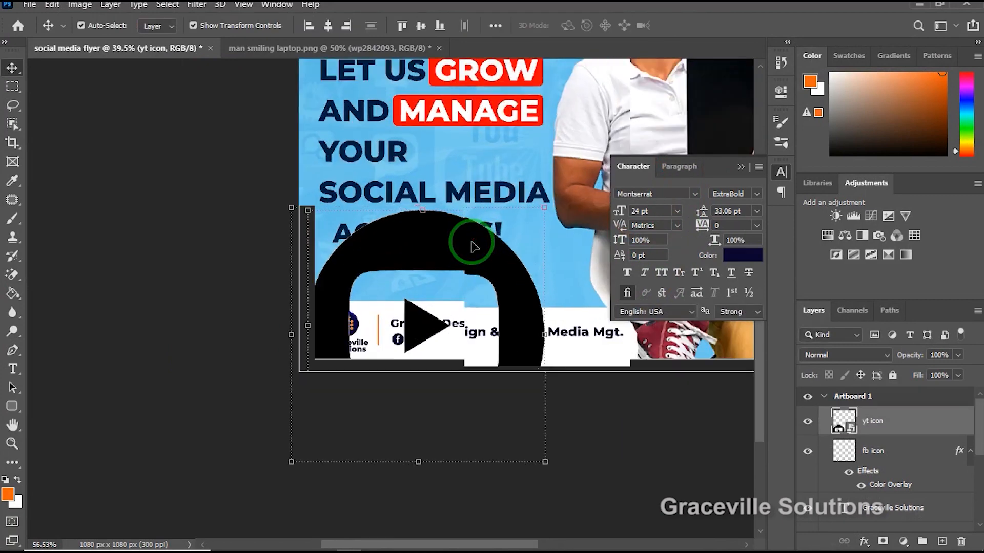
{"action": "left_click_drag", "start_coordinate": [471, 242], "coordinate": [507, 149]}
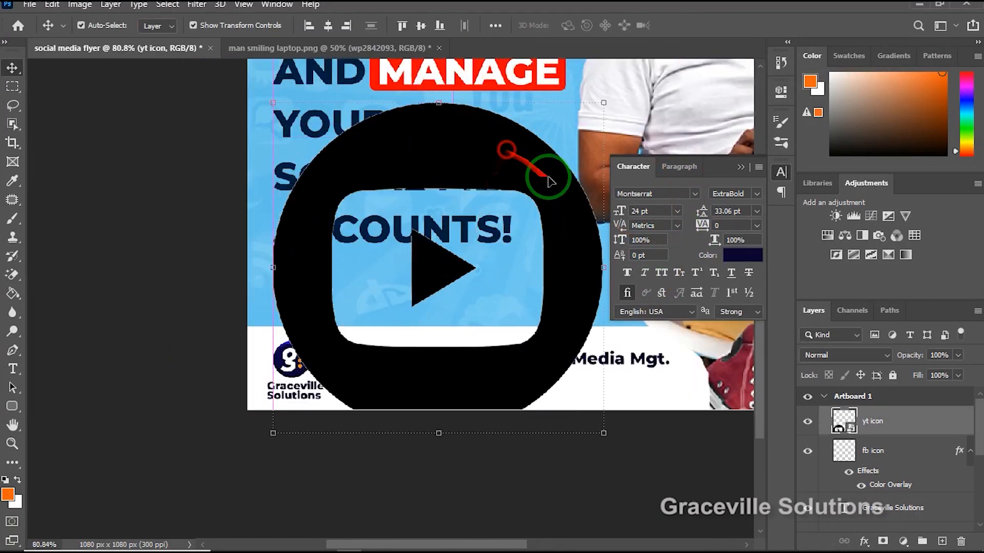
Apply a dark navy Color Overlay to the yt icon layer and shrink it to a small badge beside the footer's Facebook icon.
{"action": "right_click", "coordinate": [939, 429]}
{"action": "left_click", "coordinate": [831, 26]}
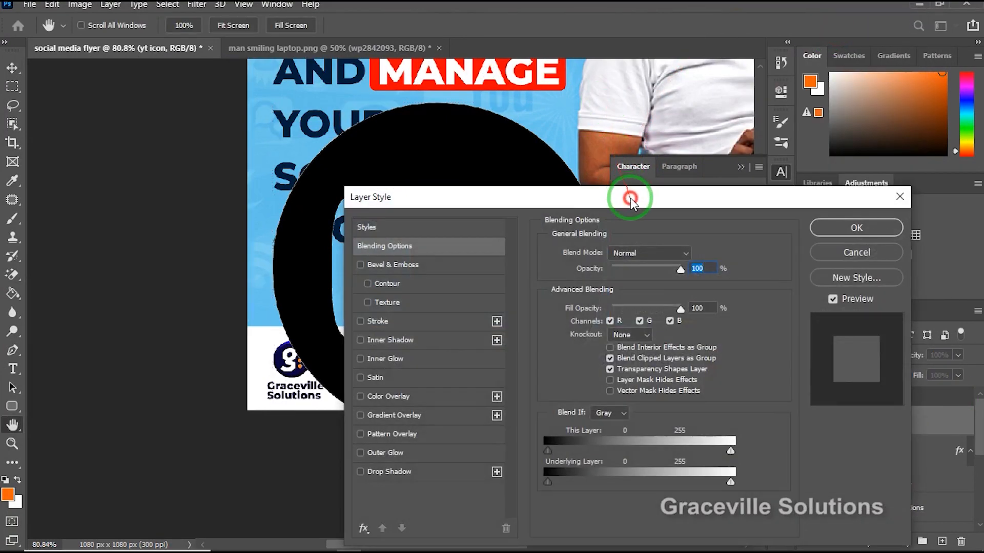
{"action": "left_click_drag", "start_coordinate": [631, 198], "coordinate": [518, 158]}
{"action": "left_click", "coordinate": [600, 213]}
{"action": "left_click", "coordinate": [716, 197]}
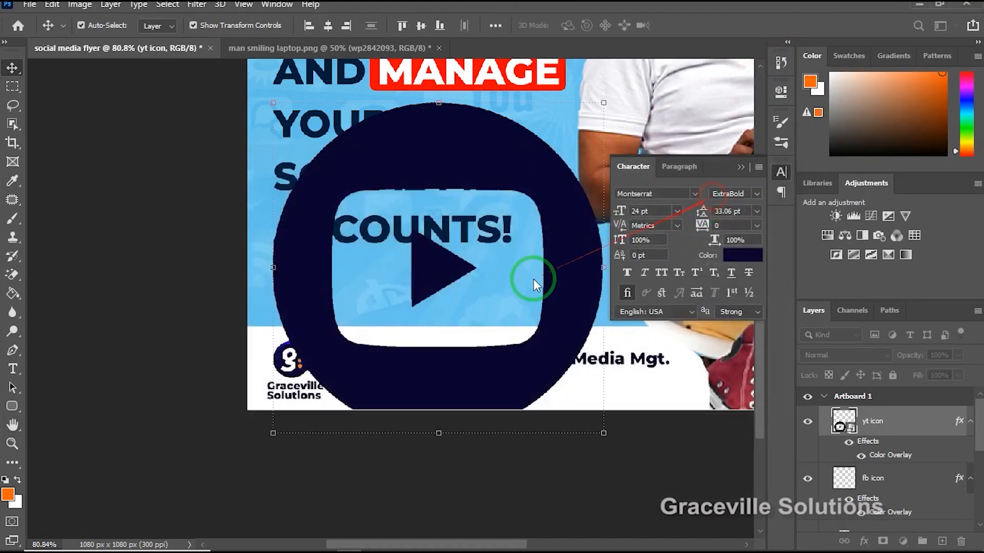
{"action": "scroll", "coordinate": [417, 303], "scroll_direction": "down", "scroll_amount": 4}
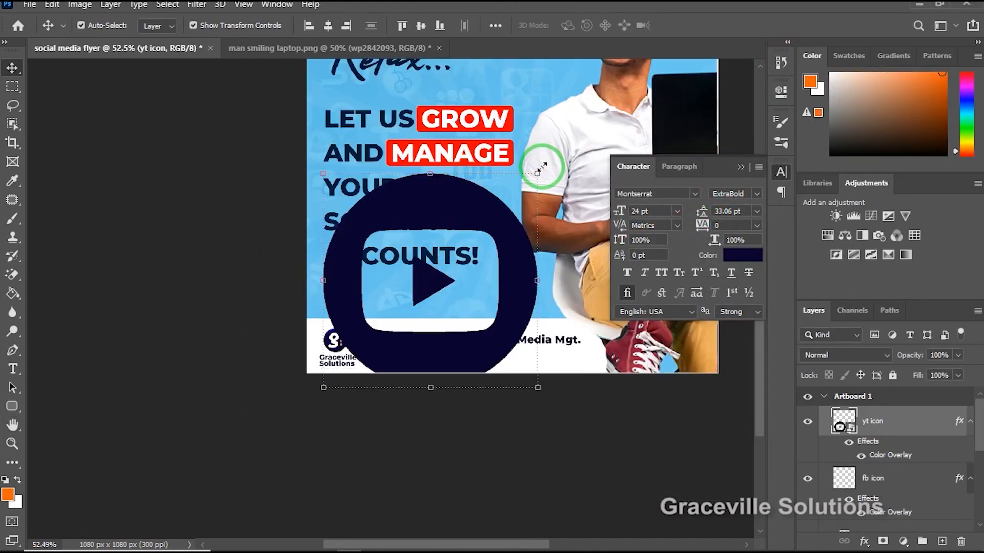
{"action": "left_click_drag", "start_coordinate": [541, 167], "coordinate": [487, 202]}
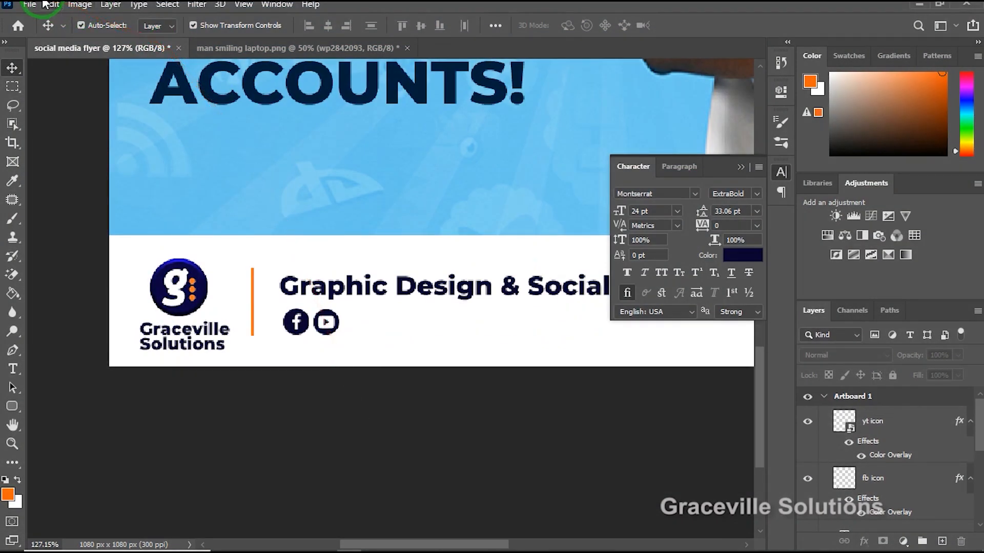
Embed instag icon.png in the flyer and scale it down to about 17.41%.
{"action": "left_click", "coordinate": [29, 6]}
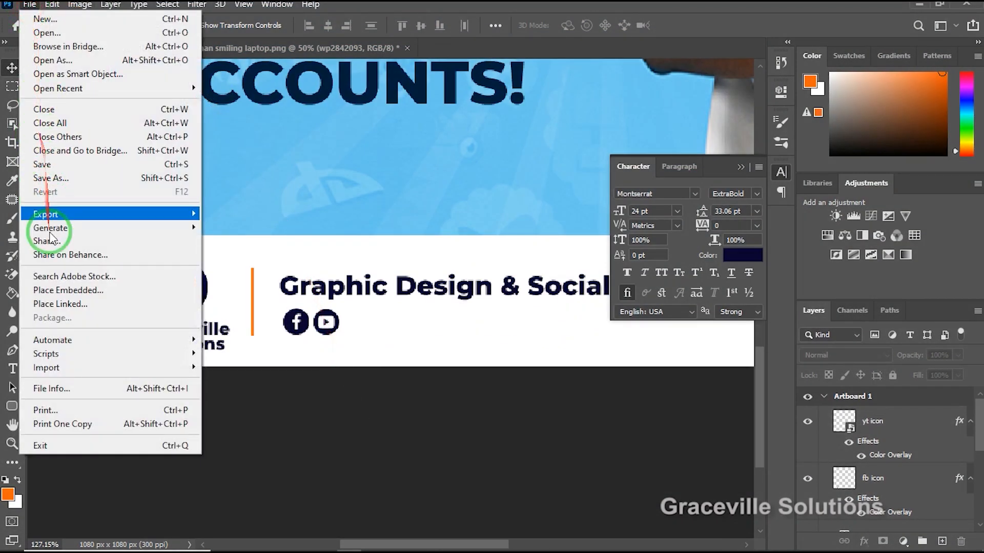
{"action": "left_click", "coordinate": [61, 289]}
{"action": "left_click", "coordinate": [238, 127]}
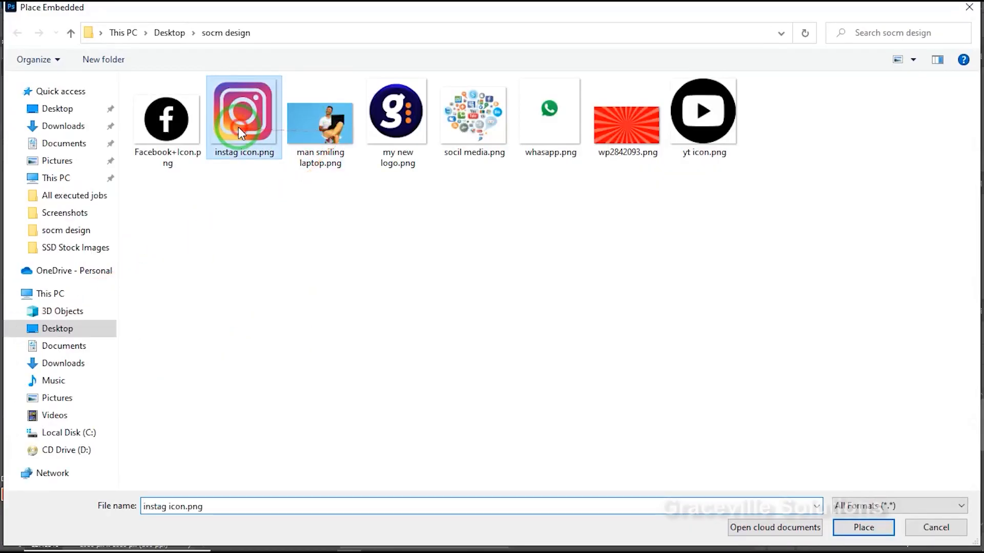
{"action": "double_click", "coordinate": [238, 127]}
{"action": "scroll", "coordinate": [451, 221], "scroll_direction": "down", "scroll_amount": 5}
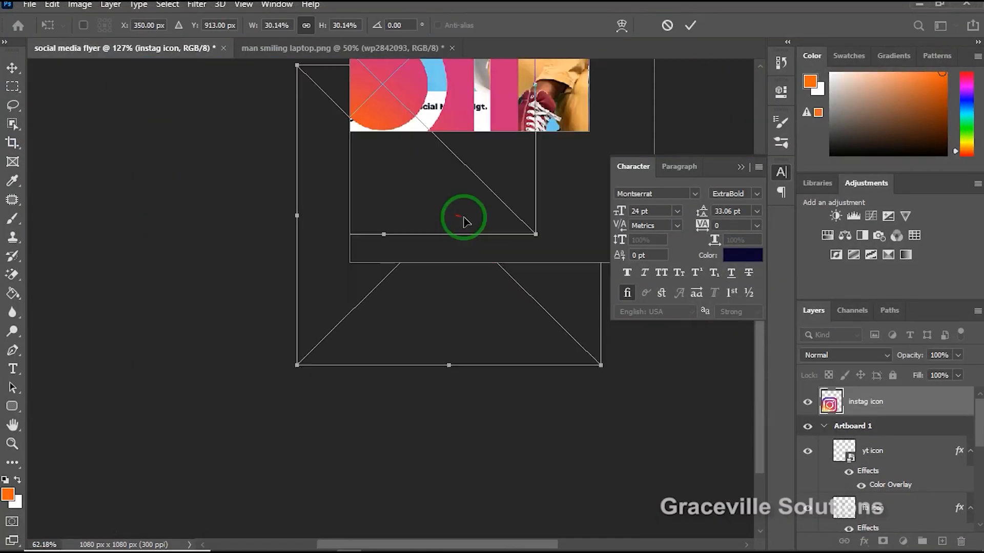
{"action": "left_click_drag", "start_coordinate": [602, 64], "coordinate": [531, 101]}
{"action": "scroll", "coordinate": [454, 221], "scroll_direction": "up", "scroll_amount": 4}
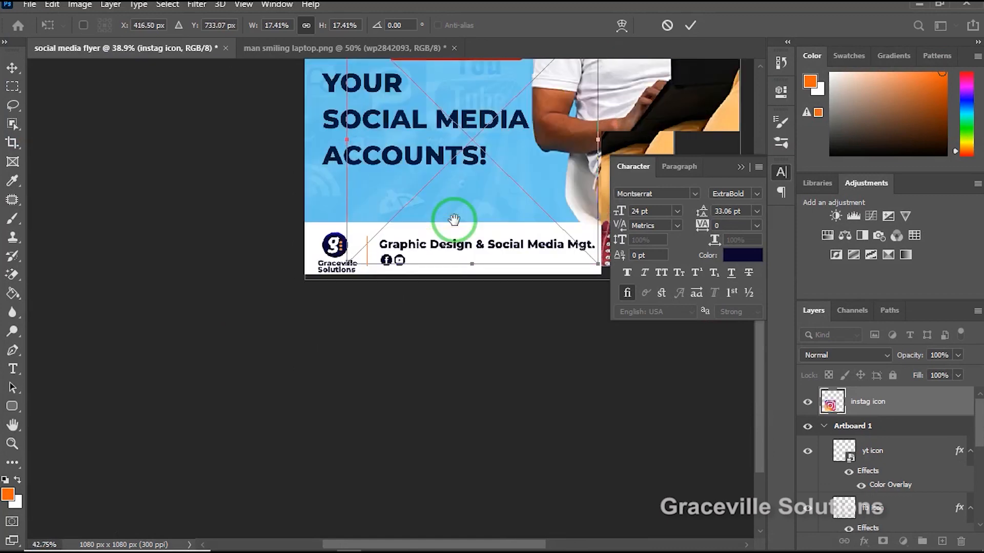
{"action": "key", "text": "Return"}
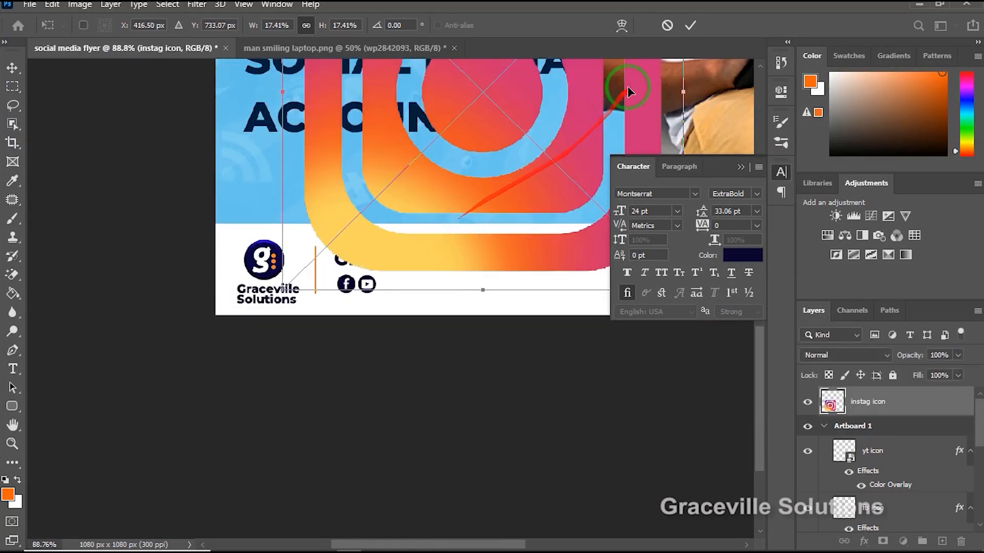
Shrink the Instagram icon to about 1.27%, place it to the right of the YouTube icon, and commit the placement.
{"action": "scroll", "coordinate": [544, 176], "scroll_direction": "down", "scroll_amount": 2}
{"action": "left_click", "coordinate": [741, 168]}
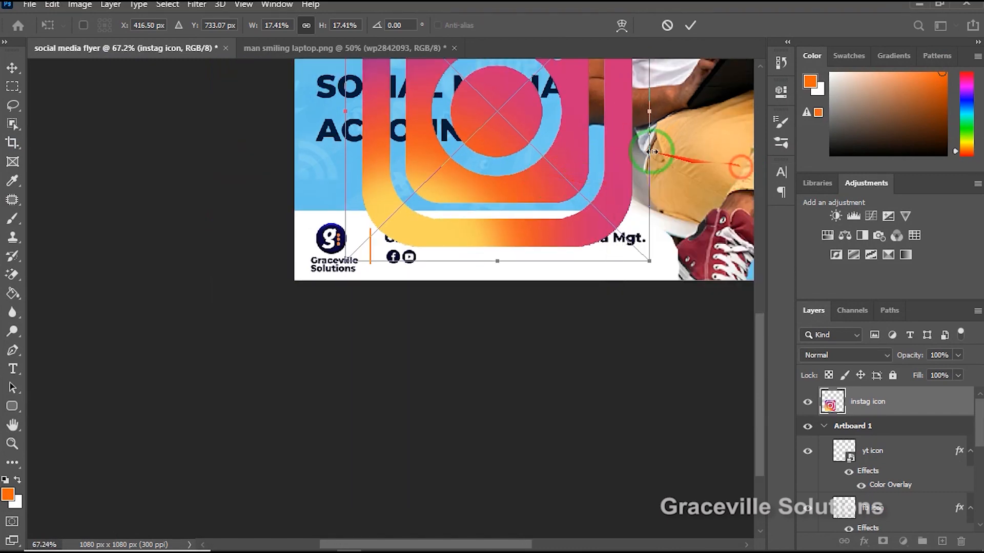
{"action": "scroll", "coordinate": [576, 137], "scroll_direction": "up", "scroll_amount": 3}
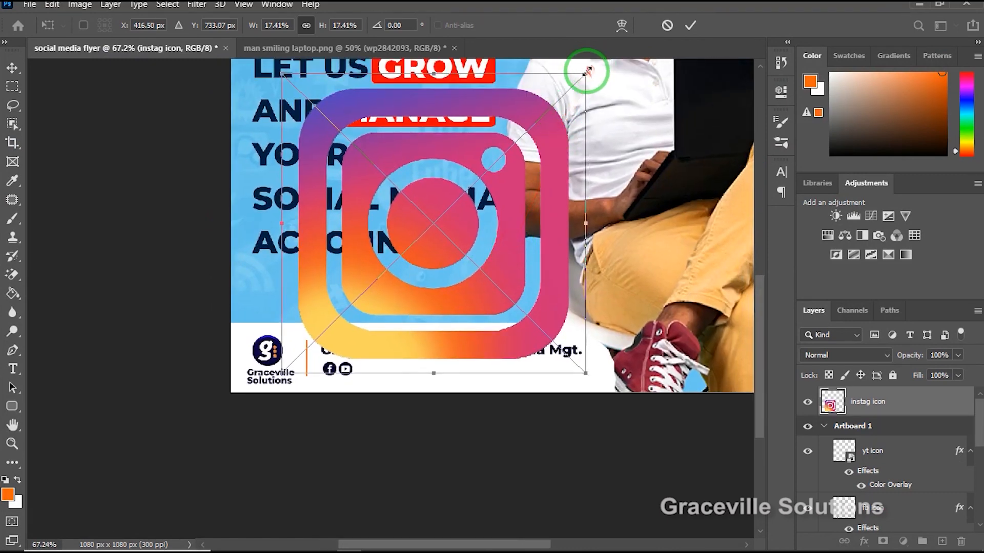
{"action": "left_click_drag", "start_coordinate": [587, 70], "coordinate": [330, 293]}
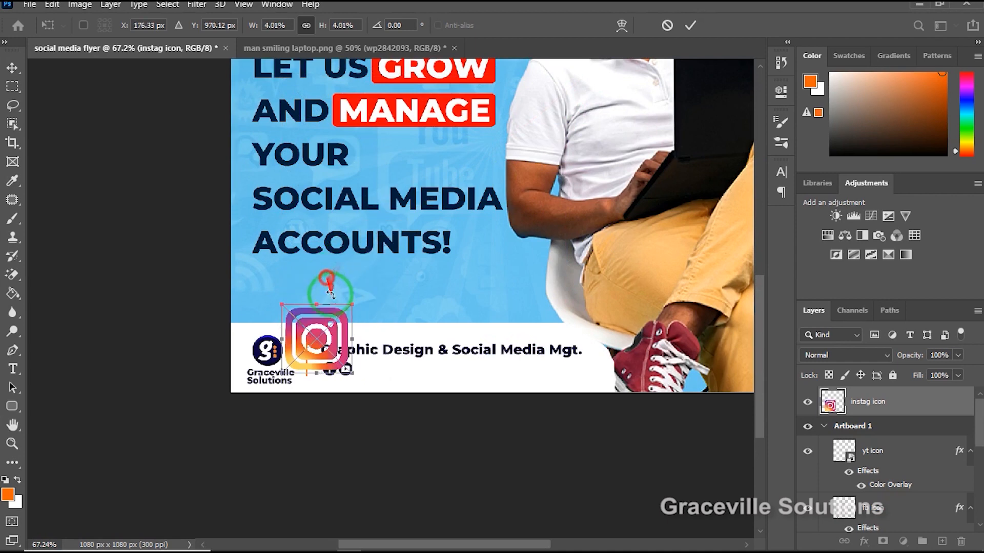
{"action": "left_click_drag", "start_coordinate": [316, 350], "coordinate": [400, 296]}
{"action": "scroll", "coordinate": [400, 296], "scroll_direction": "up", "scroll_amount": 4}
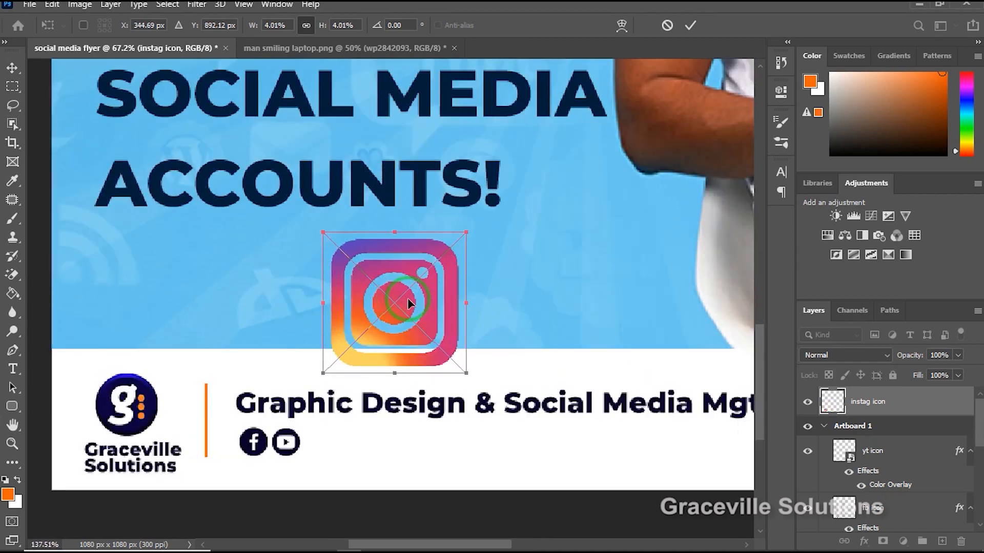
{"action": "left_click_drag", "start_coordinate": [461, 251], "coordinate": [356, 451]}
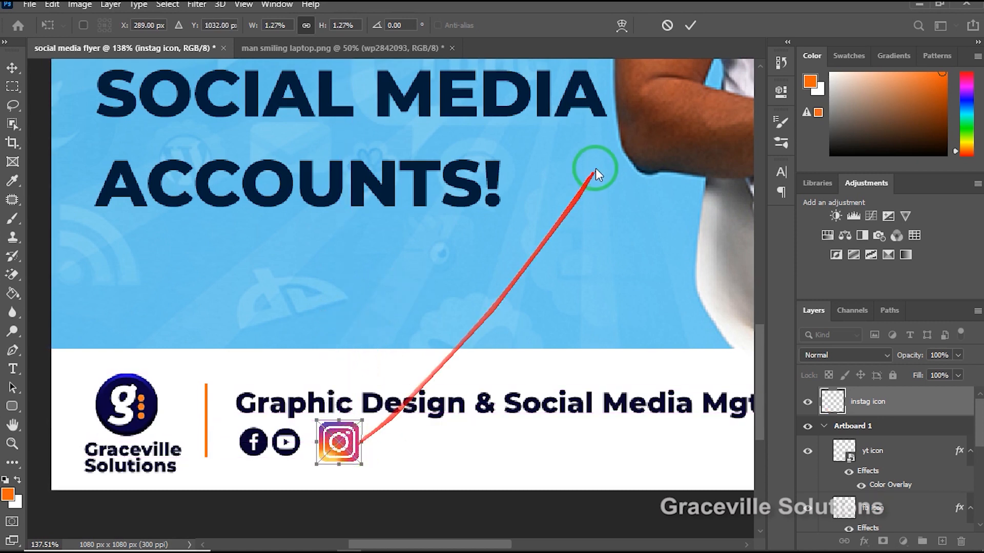
{"action": "left_click", "coordinate": [690, 26]}
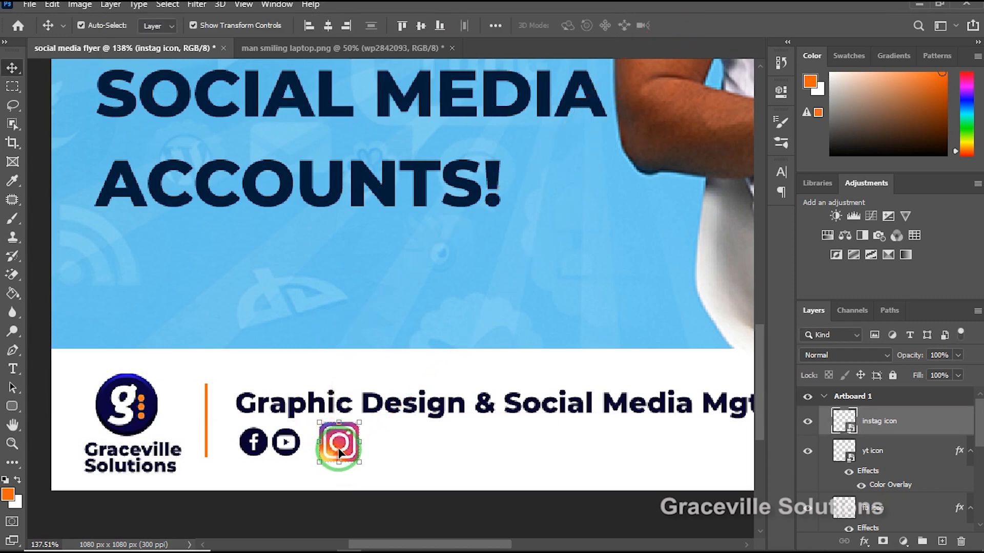
Move the Instagram icon onto the blue background above the footer text and apply a dark navy Color Overlay to it.
{"action": "scroll", "coordinate": [340, 451], "scroll_direction": "up", "scroll_amount": 1}
{"action": "scroll", "coordinate": [344, 441], "scroll_direction": "up", "scroll_amount": 1}
{"action": "left_click_drag", "start_coordinate": [359, 421], "coordinate": [355, 405]}
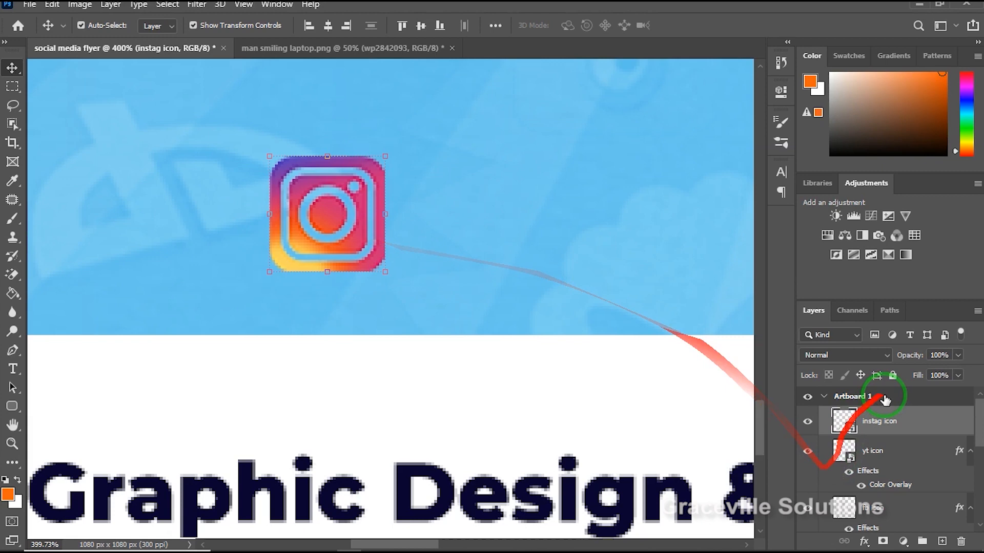
{"action": "right_click", "coordinate": [922, 421]}
{"action": "left_click", "coordinate": [742, 24]}
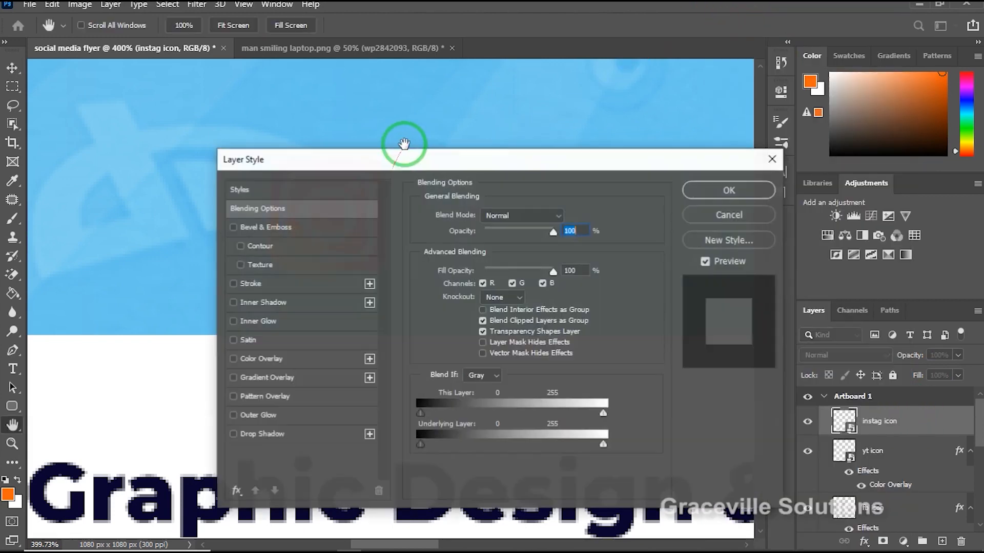
{"action": "left_click_drag", "start_coordinate": [412, 160], "coordinate": [635, 37]}
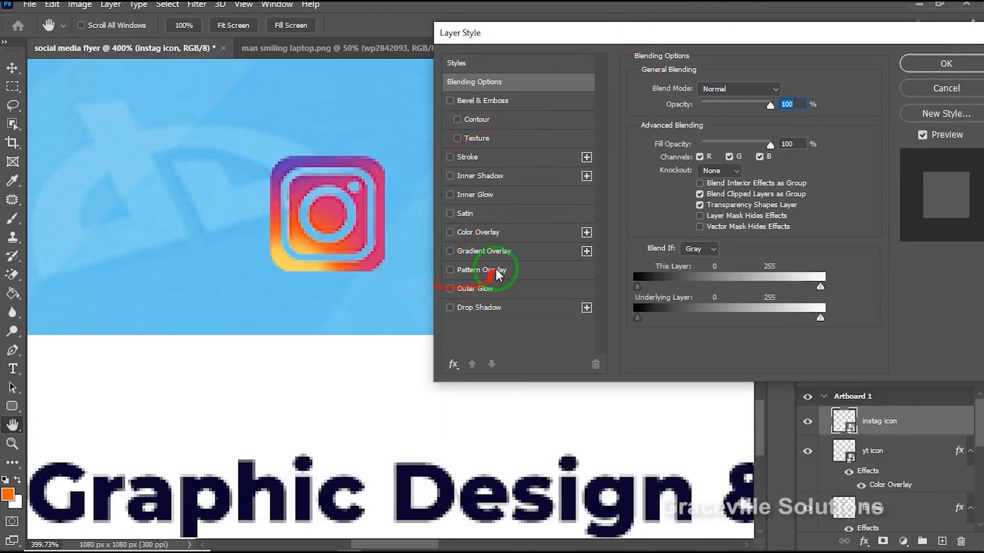
{"action": "left_click", "coordinate": [515, 236]}
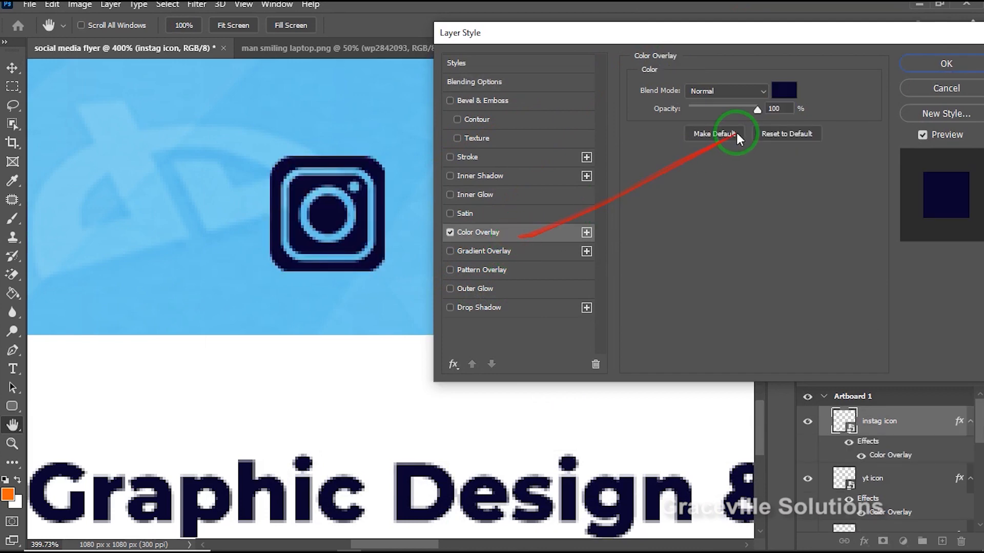
{"action": "left_click", "coordinate": [944, 63]}
Shrink the Instagram icon to about 0.78%, line it up beside the YouTube icon, commit the transform, and deselect it.
{"action": "scroll", "coordinate": [296, 310], "scroll_direction": "down", "scroll_amount": 3}
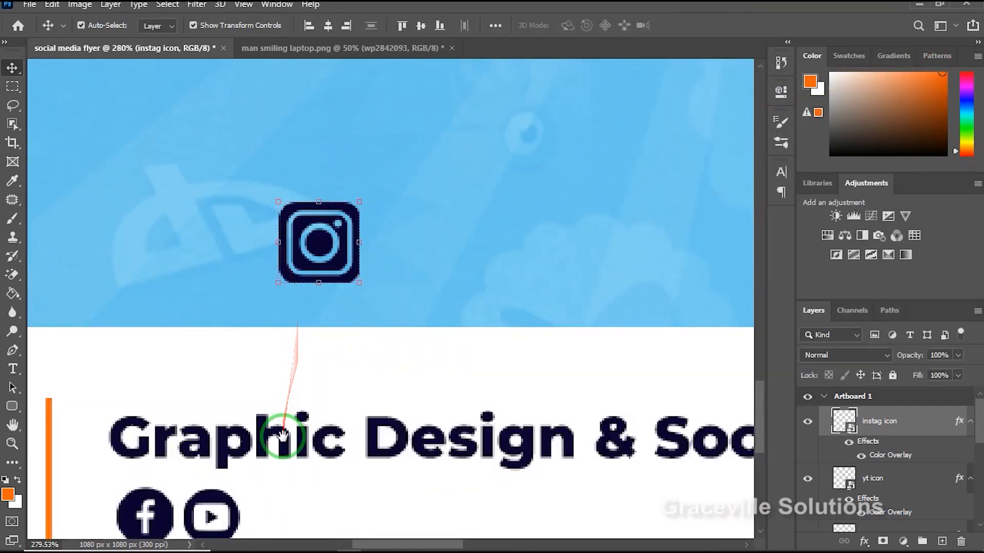
{"action": "left_click_drag", "start_coordinate": [293, 412], "coordinate": [315, 276]}
{"action": "left_click_drag", "start_coordinate": [367, 146], "coordinate": [335, 410]}
{"action": "left_click_drag", "start_coordinate": [354, 342], "coordinate": [320, 386]}
{"action": "scroll", "coordinate": [319, 385], "scroll_direction": "down", "scroll_amount": 5}
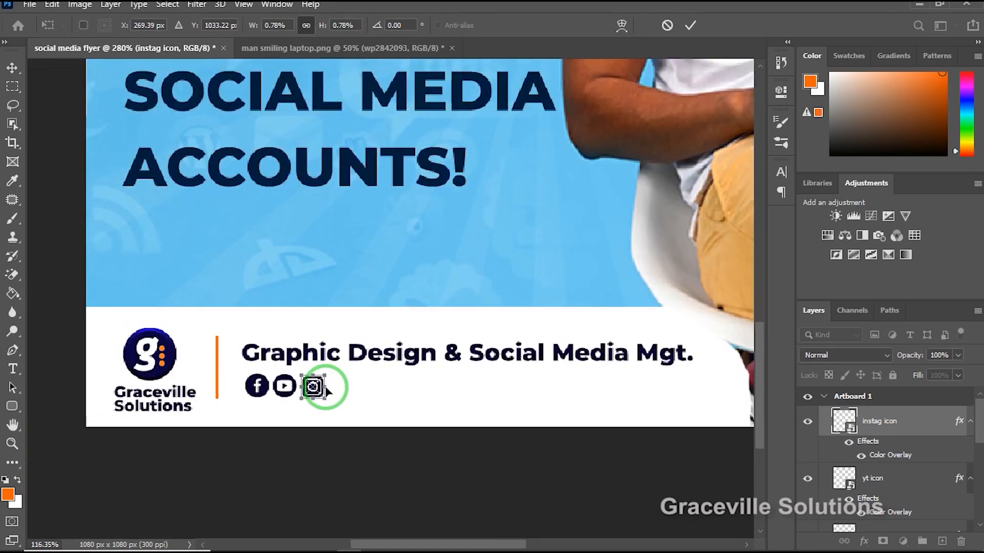
{"action": "left_click", "coordinate": [690, 25]}
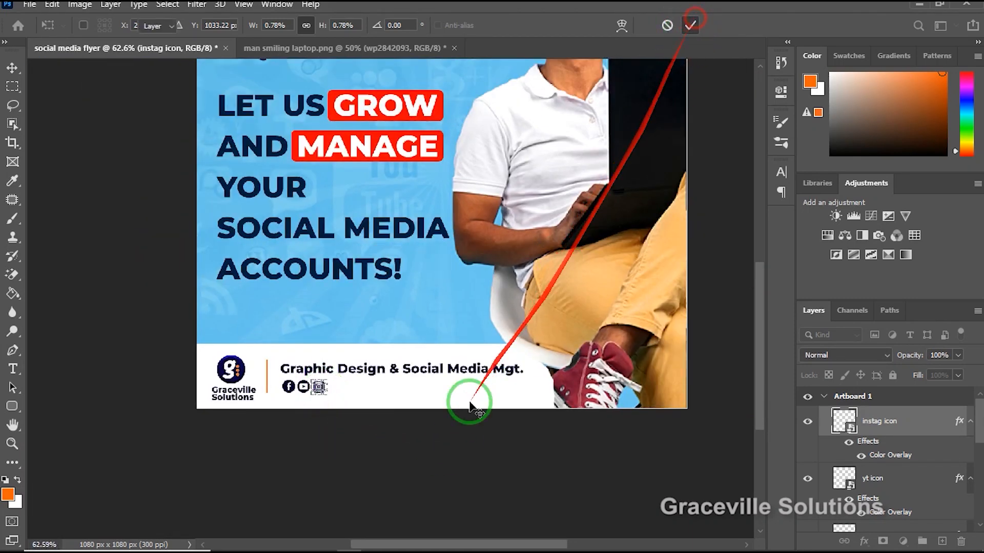
{"action": "left_click", "coordinate": [459, 428]}
Duplicate the "Graphic Design & Social Media Mgt." text above the footer and change the copy to "Graceville Solution".
{"action": "scroll", "coordinate": [441, 433], "scroll_direction": "up", "scroll_amount": 3}
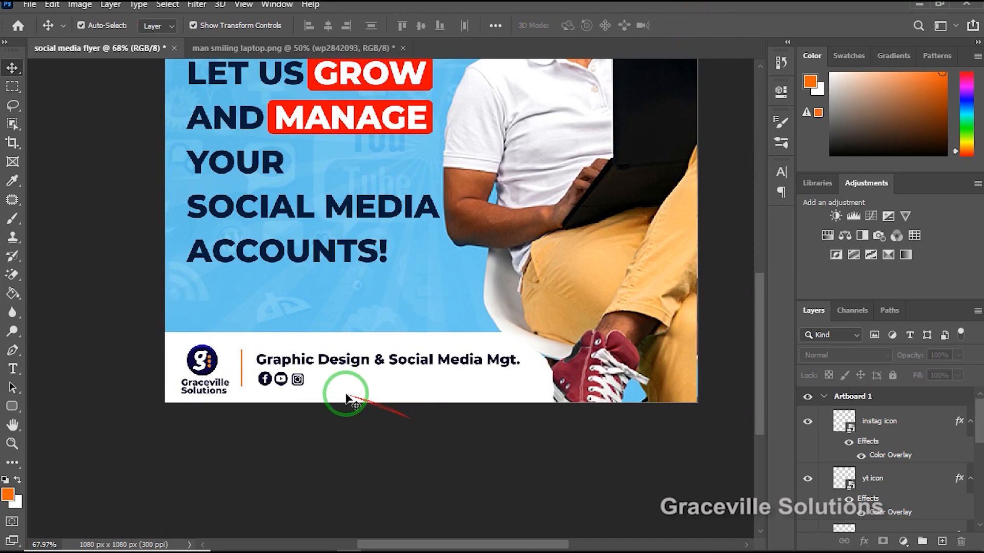
{"action": "left_click", "coordinate": [297, 363]}
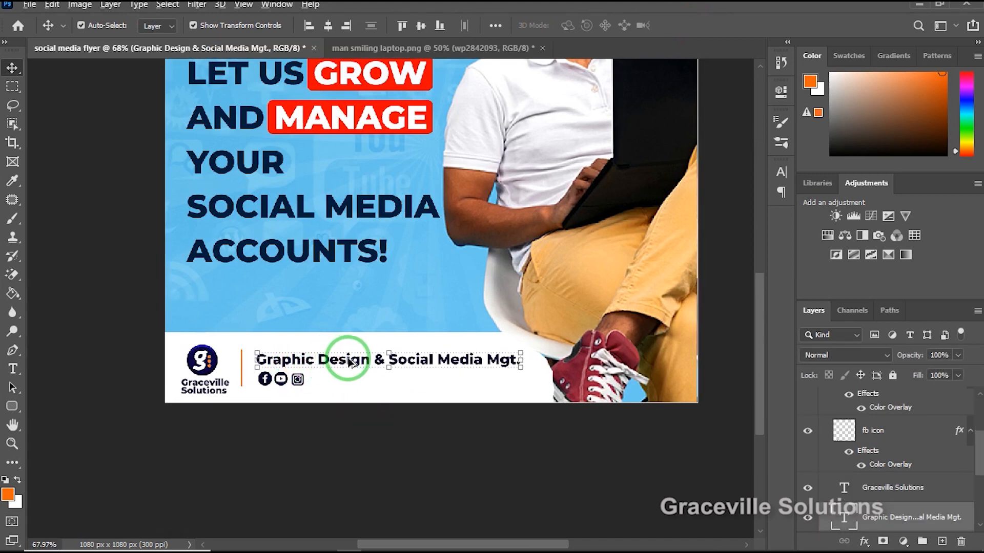
{"action": "left_click_drag", "start_coordinate": [353, 360], "coordinate": [353, 303]}
{"action": "double_click", "coordinate": [354, 304]}
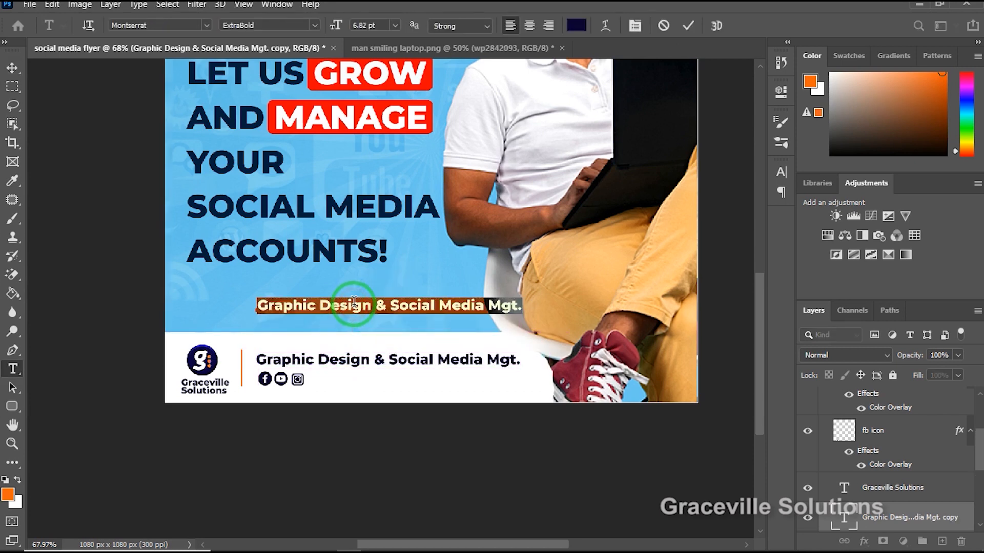
{"action": "type", "text": "Graceville Solution"}
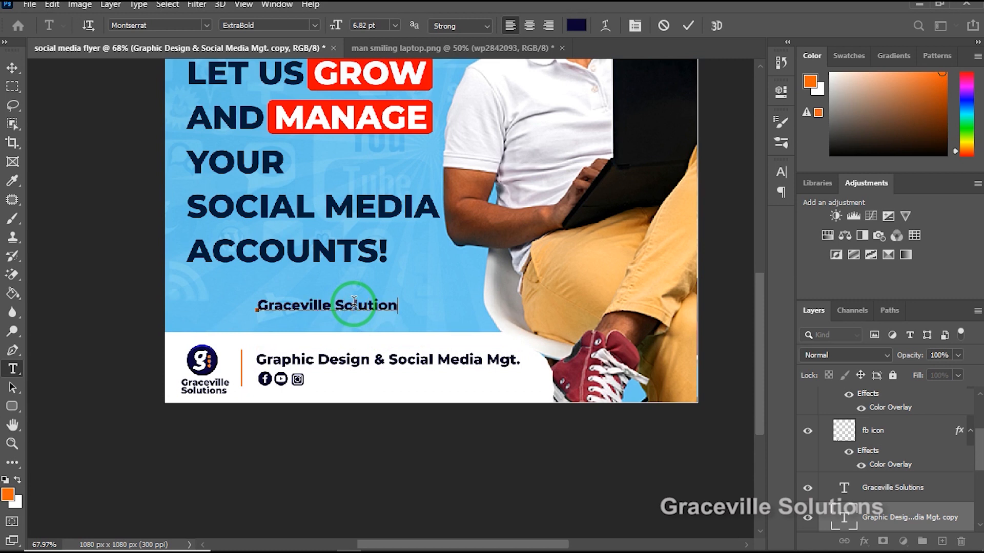
{"action": "left_click", "coordinate": [688, 26]}
Move the "Graceville Solution" text to the right of the Instagram icon and scale it down to fit the icon row.
{"action": "left_click", "coordinate": [12, 68]}
{"action": "left_click", "coordinate": [321, 292]}
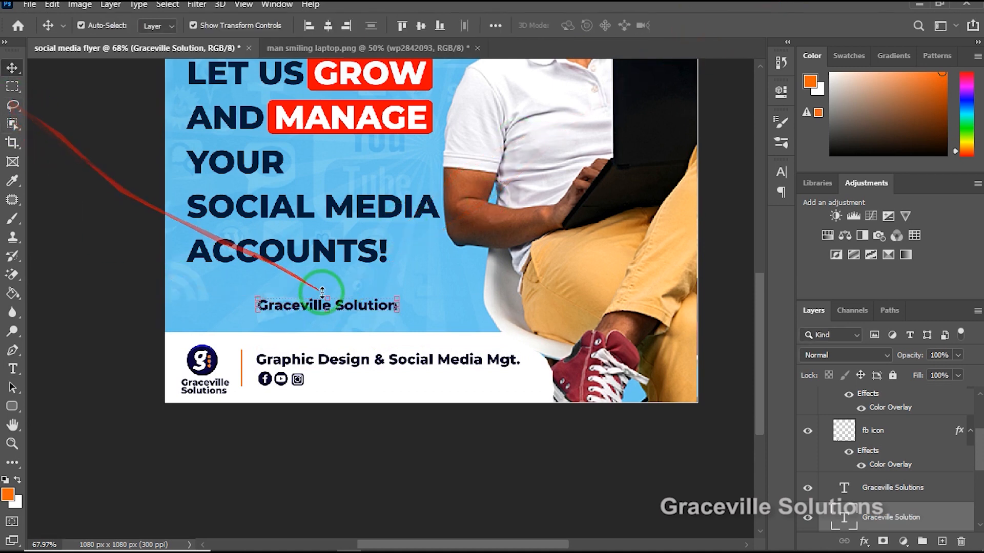
{"action": "left_click_drag", "start_coordinate": [343, 310], "coordinate": [401, 384]}
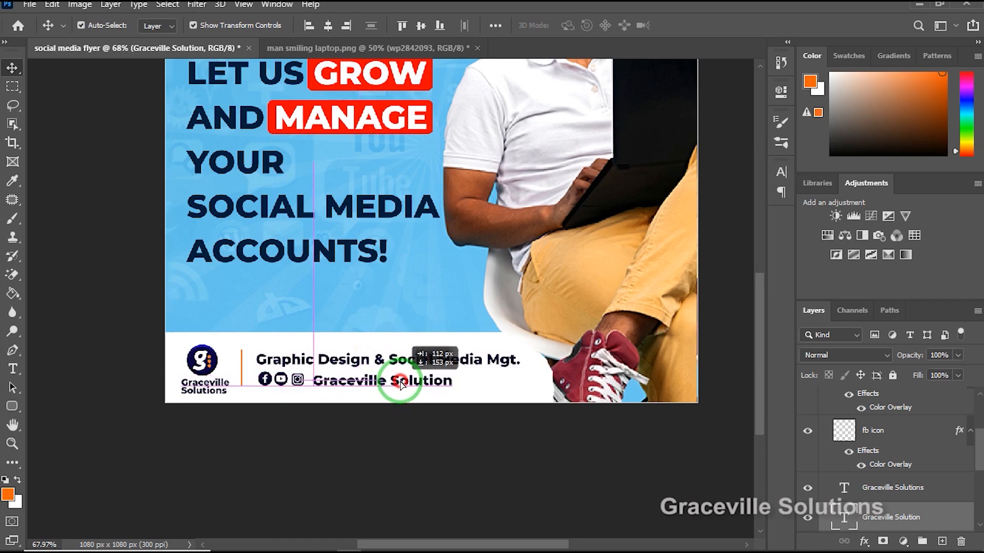
{"action": "scroll", "coordinate": [401, 383], "scroll_direction": "up", "scroll_amount": 1}
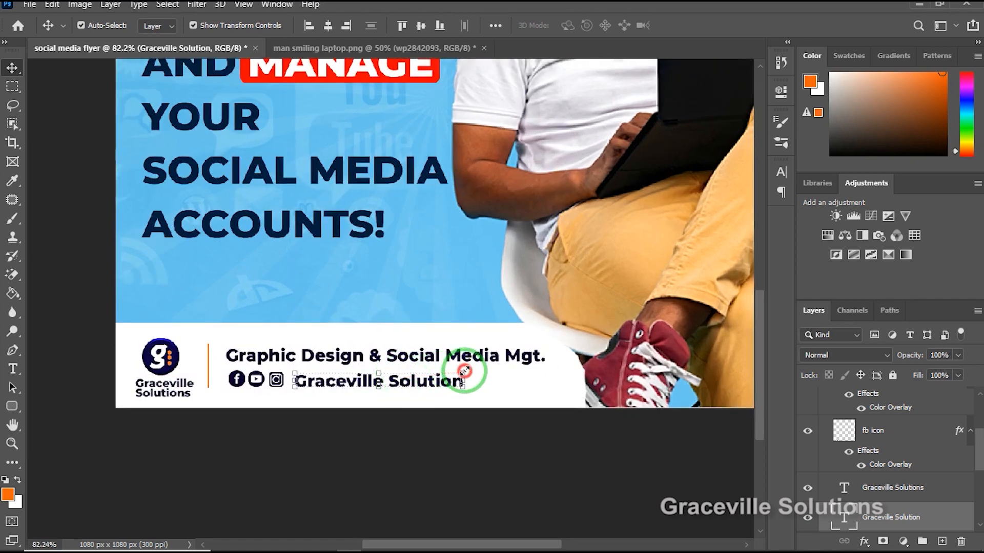
{"action": "left_click_drag", "start_coordinate": [464, 370], "coordinate": [405, 383]}
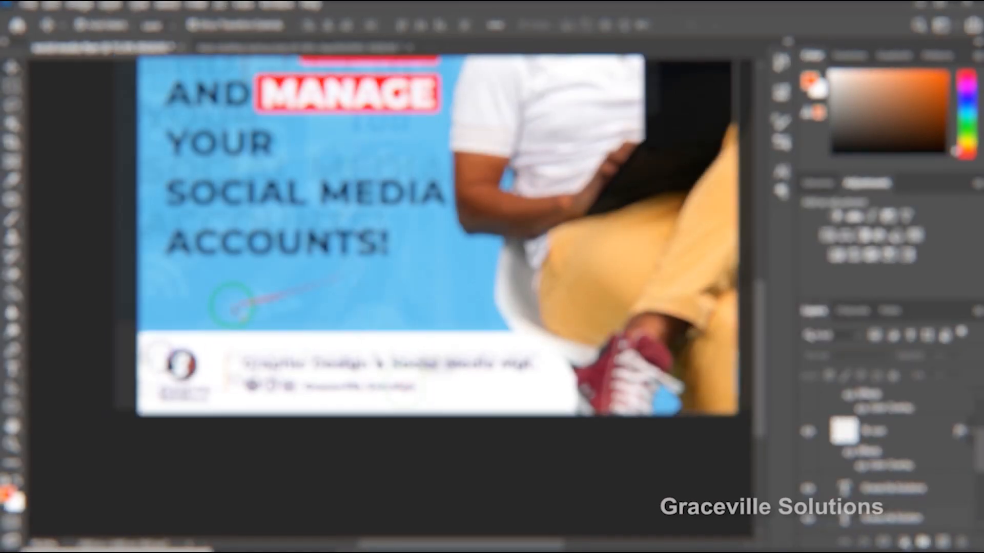
Place the image file whasapp.png into the flyer as an embedded object.
{"action": "scroll", "coordinate": [233, 310], "scroll_direction": "up", "scroll_amount": 3}
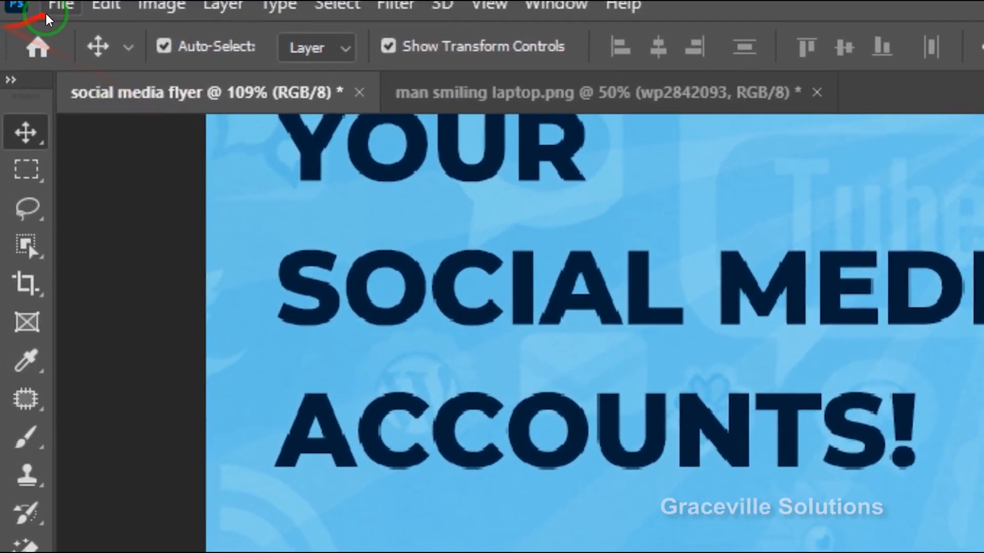
{"action": "left_click", "coordinate": [29, 4]}
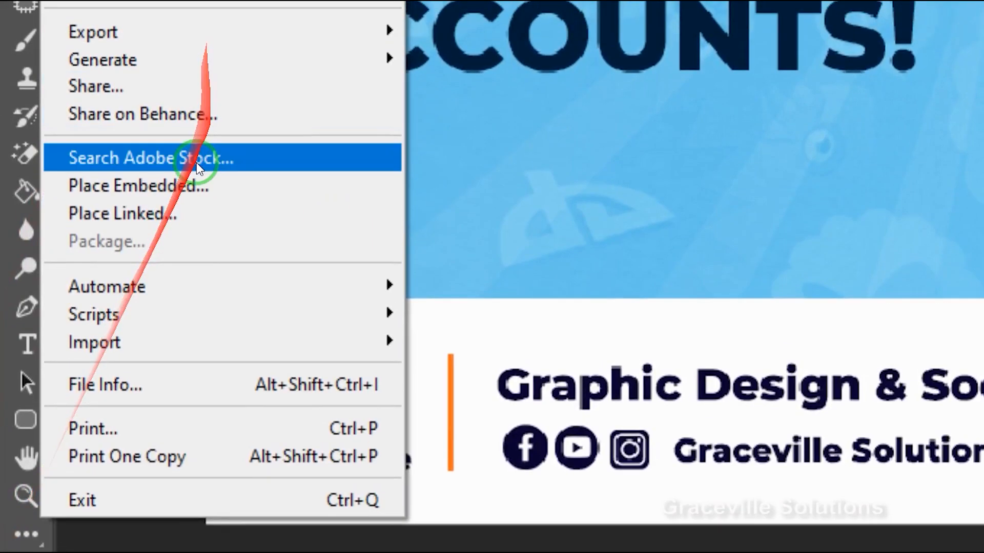
{"action": "left_click", "coordinate": [194, 189]}
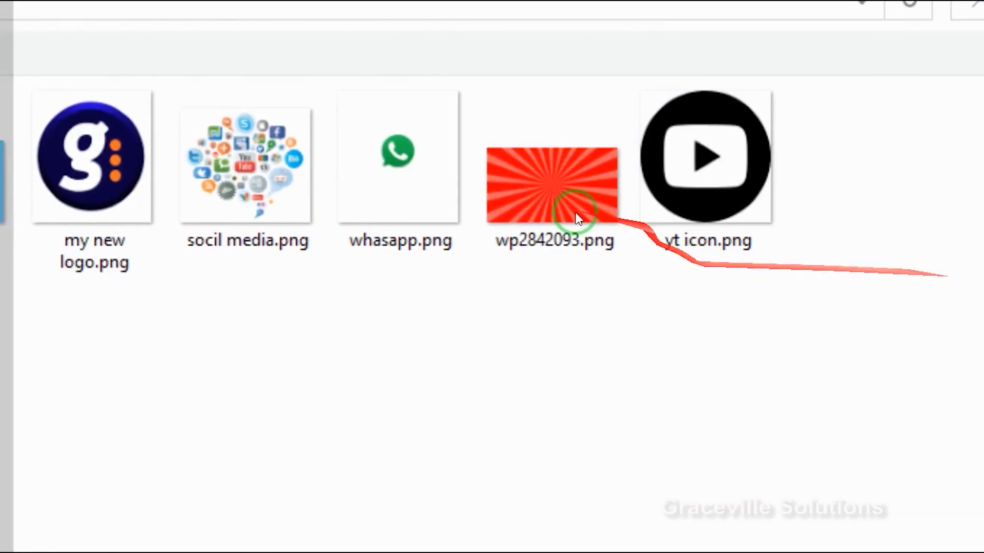
{"action": "double_click", "coordinate": [717, 179]}
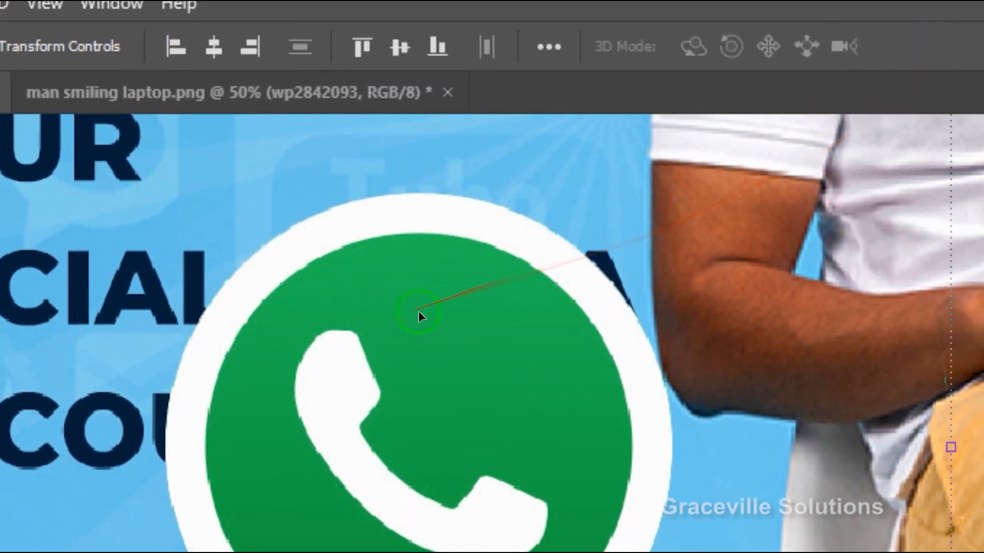
Scale the WhatsApp icon down to about 33.68%, position it over the headline text, and commit the transform.
{"action": "scroll", "coordinate": [417, 312], "scroll_direction": "down", "scroll_amount": 3}
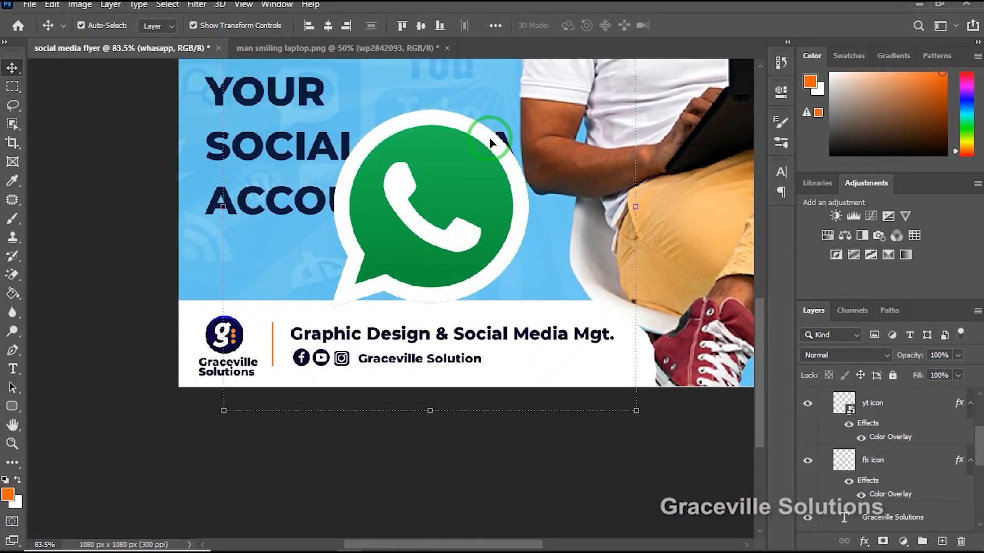
{"action": "left_click_drag", "start_coordinate": [489, 137], "coordinate": [453, 177]}
{"action": "scroll", "coordinate": [563, 103], "scroll_direction": "down", "scroll_amount": 3}
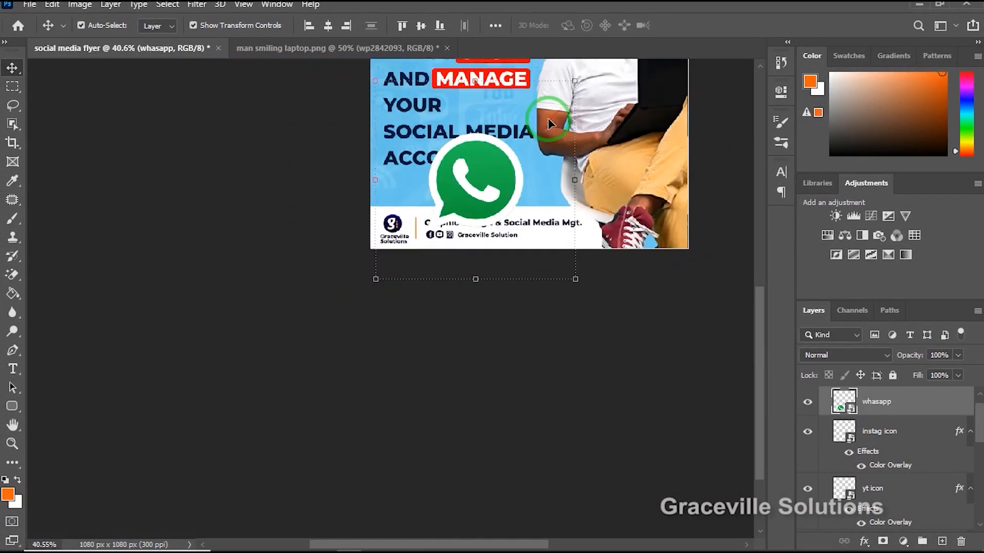
{"action": "left_click_drag", "start_coordinate": [572, 79], "coordinate": [526, 117]}
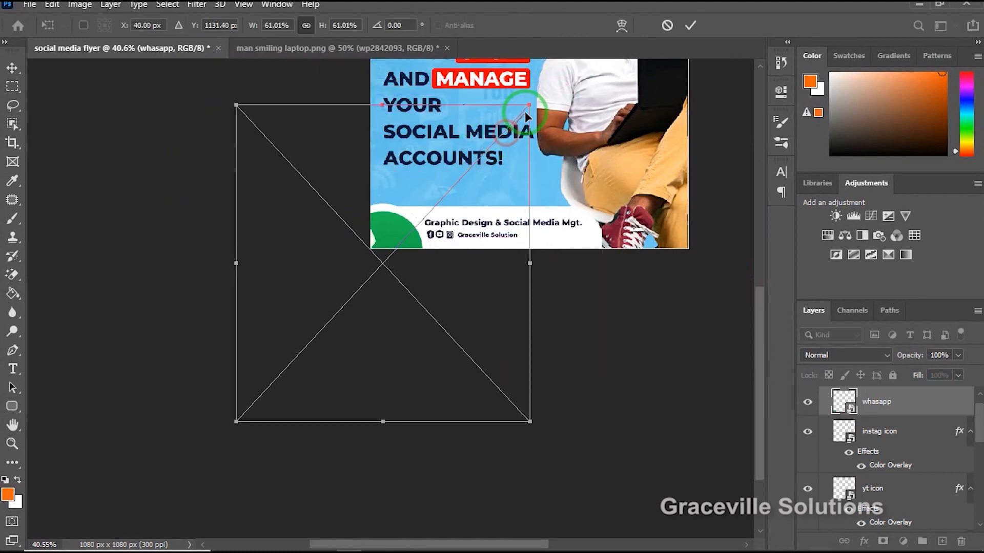
{"action": "left_click_drag", "start_coordinate": [419, 229], "coordinate": [486, 147]}
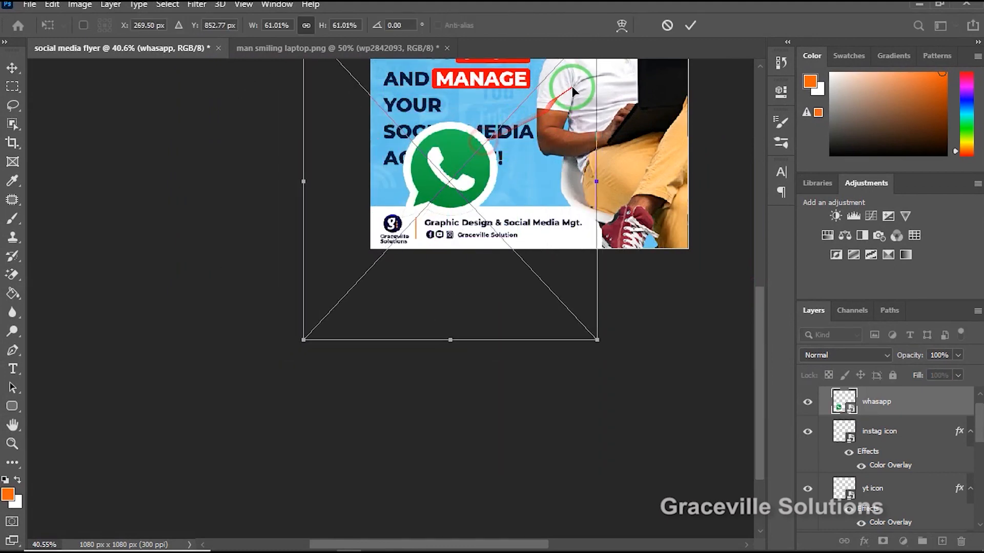
{"action": "scroll", "coordinate": [572, 87], "scroll_direction": "down", "scroll_amount": 3}
{"action": "left_click_drag", "start_coordinate": [580, 61], "coordinate": [511, 138]}
{"action": "left_click_drag", "start_coordinate": [474, 179], "coordinate": [510, 123]}
{"action": "scroll", "coordinate": [509, 124], "scroll_direction": "up", "scroll_amount": 5}
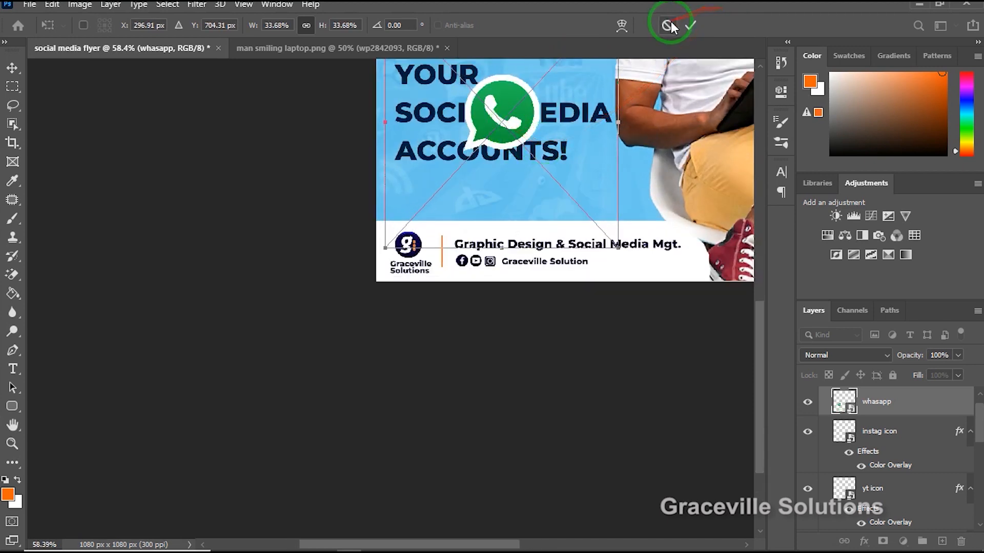
{"action": "left_click", "coordinate": [690, 25]}
Erase the white handset inside the WhatsApp icon with the Magic Eraser, rasterizing the placed layer.
{"action": "left_click_drag", "start_coordinate": [510, 171], "coordinate": [418, 241]}
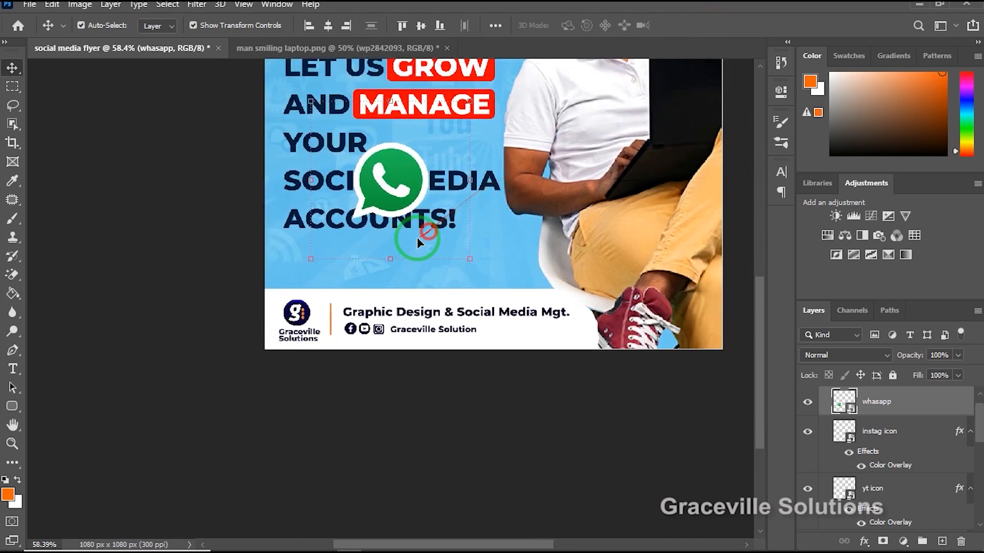
{"action": "left_click", "coordinate": [12, 277]}
{"action": "left_click", "coordinate": [62, 304]}
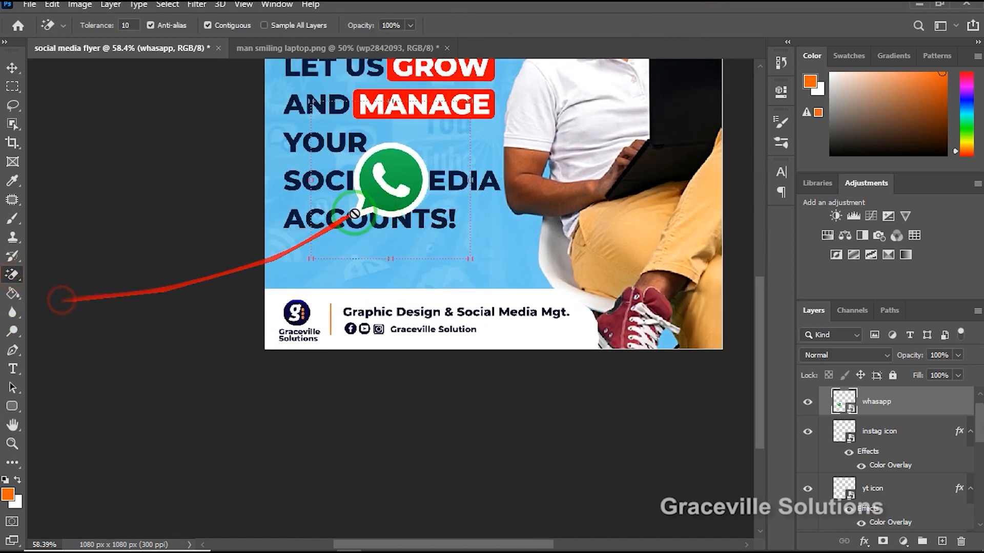
{"action": "left_click", "coordinate": [389, 192]}
{"action": "left_click", "coordinate": [468, 221]}
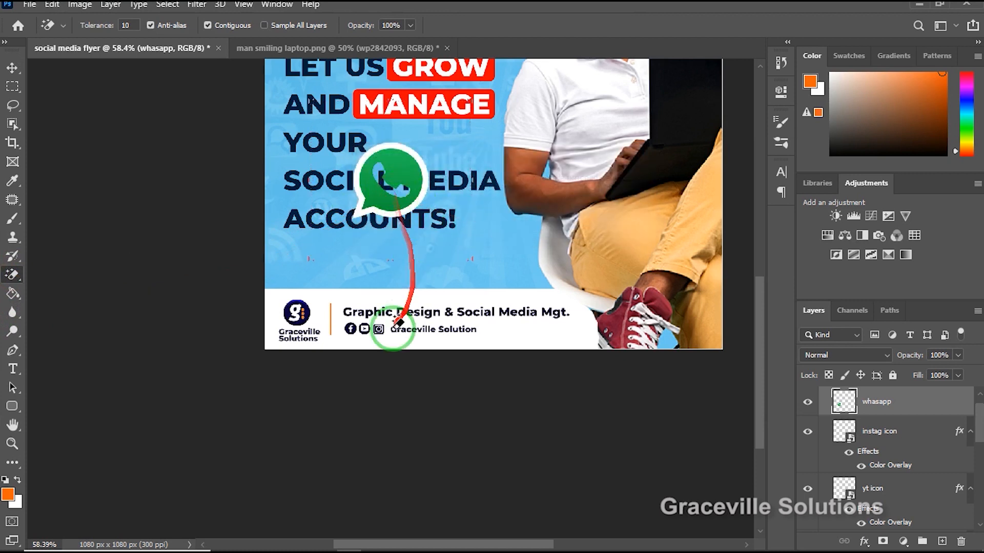
{"action": "left_click", "coordinate": [11, 68]}
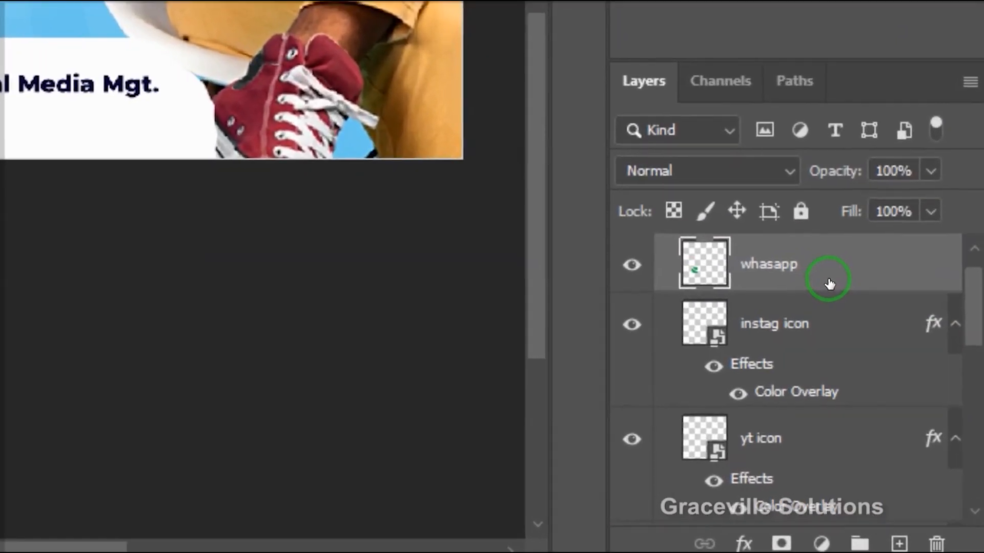
{"action": "right_click", "coordinate": [907, 412]}
{"action": "left_click", "coordinate": [688, 16]}
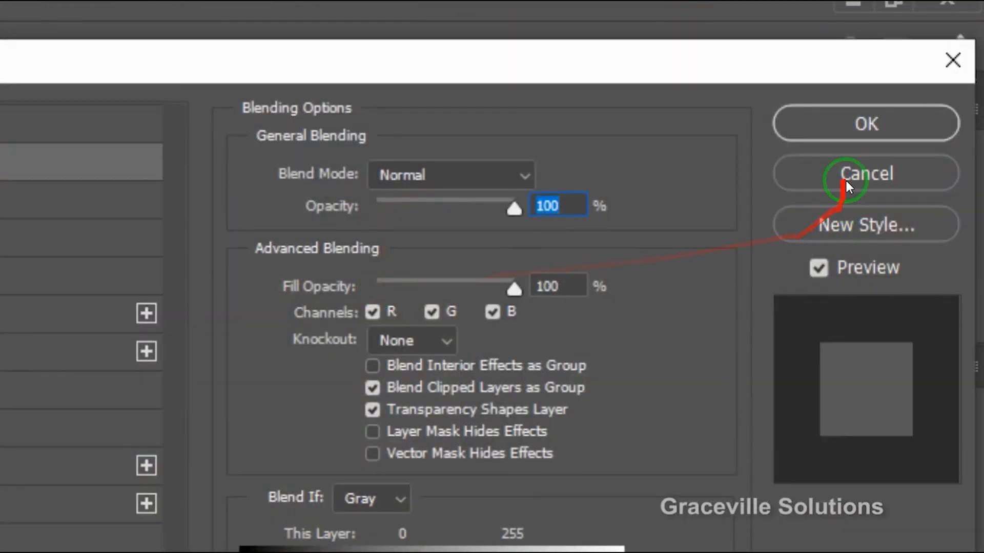
{"action": "left_click", "coordinate": [846, 181]}
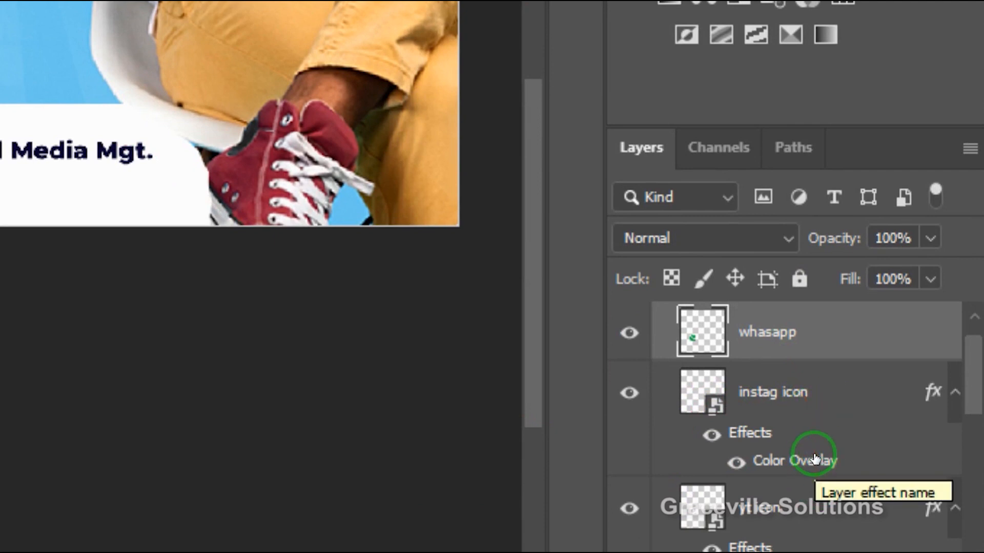
Copy the layer style from the instag icon layer and paste it onto the whasapp layer.
{"action": "left_click", "coordinate": [830, 402]}
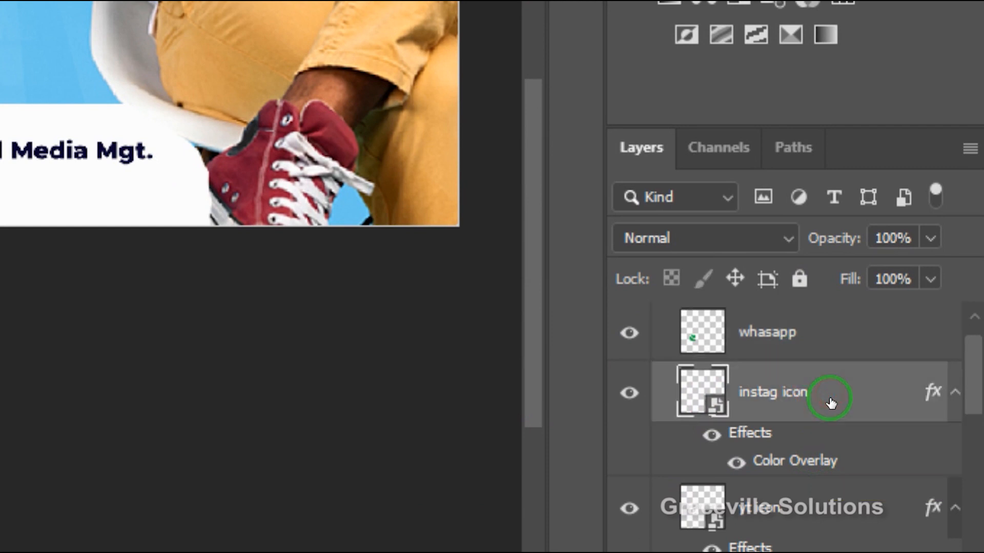
{"action": "right_click", "coordinate": [830, 402]}
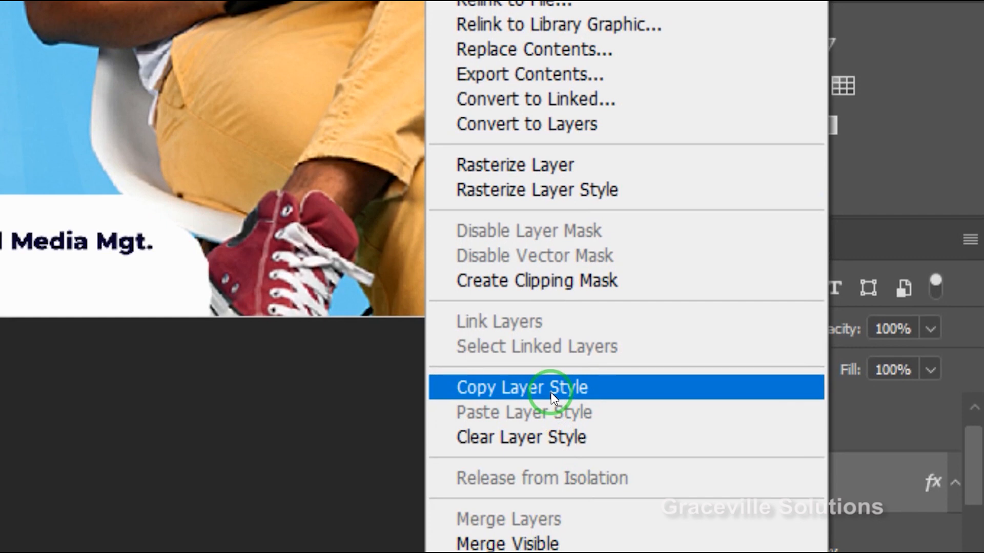
{"action": "left_click", "coordinate": [551, 390]}
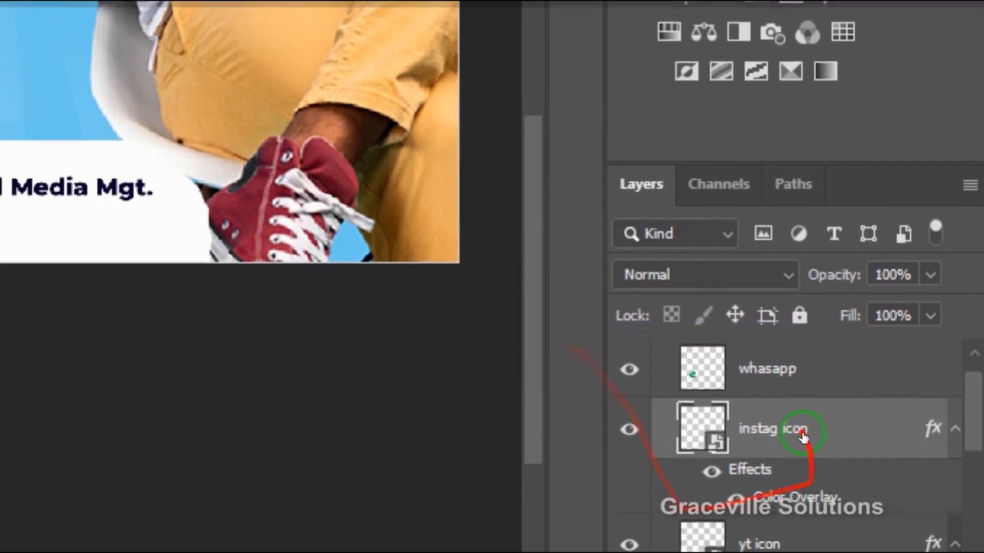
{"action": "left_click", "coordinate": [827, 373]}
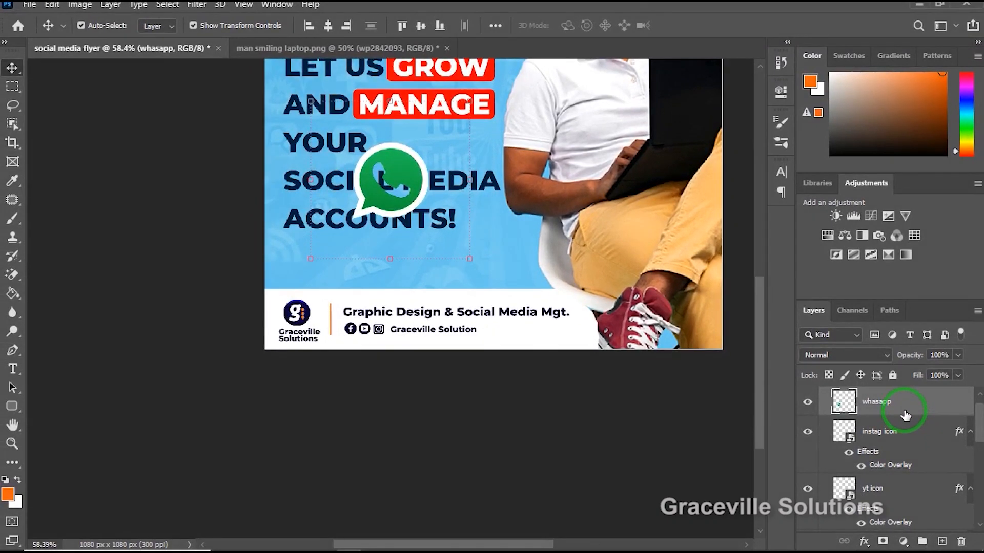
{"action": "right_click", "coordinate": [904, 414]}
{"action": "left_click", "coordinate": [800, 342]}
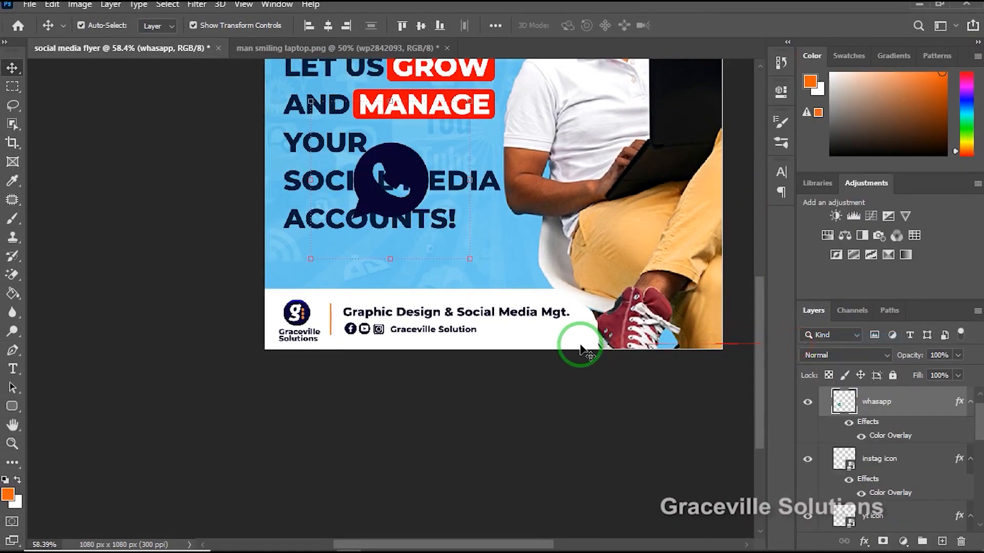
Scale the WhatsApp icon to about 49.36% and move it into the white footer past the "Graceville Solution" text.
{"action": "scroll", "coordinate": [419, 188], "scroll_direction": "up", "scroll_amount": 3}
{"action": "scroll", "coordinate": [419, 188], "scroll_direction": "down", "scroll_amount": 4}
{"action": "scroll", "coordinate": [419, 188], "scroll_direction": "up", "scroll_amount": 2}
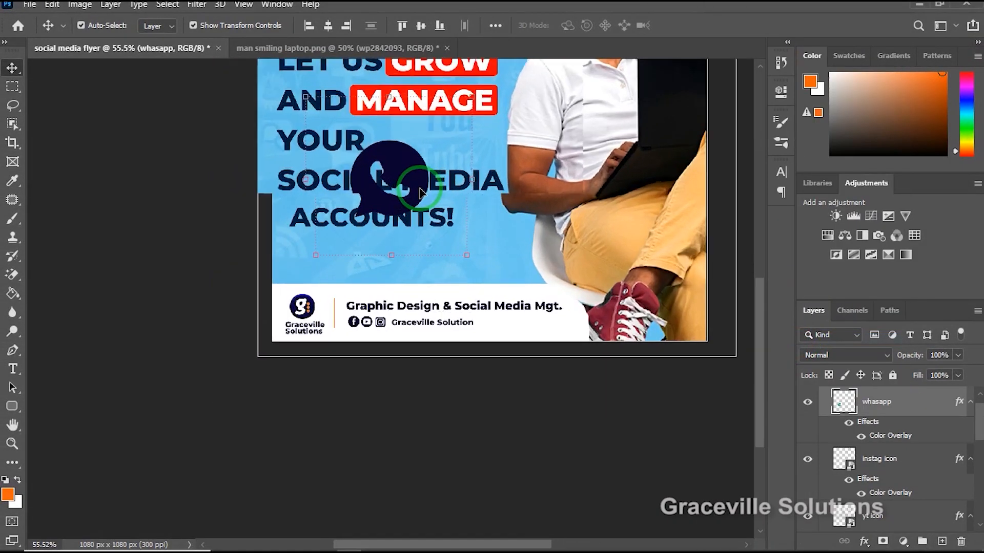
{"action": "scroll", "coordinate": [420, 192], "scroll_direction": "up", "scroll_amount": 2}
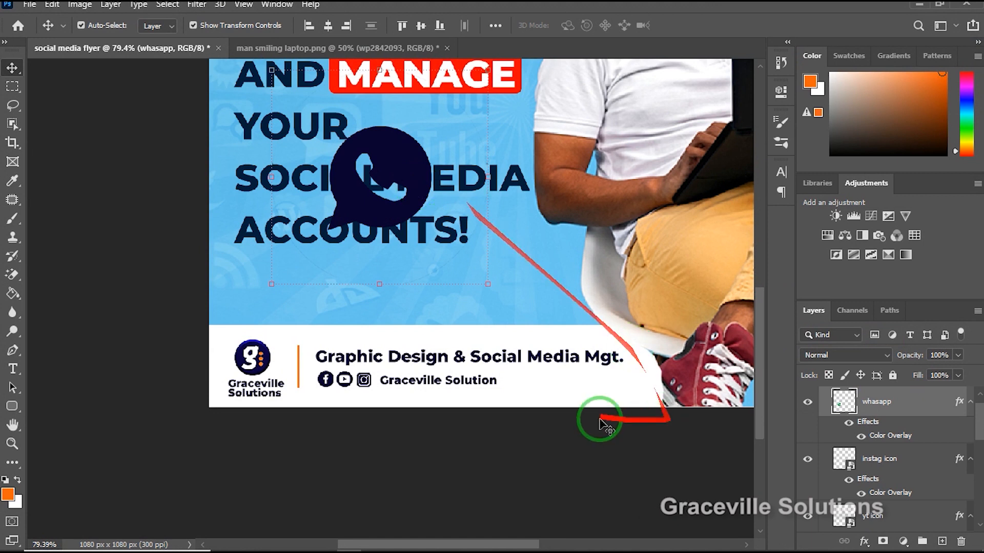
{"action": "left_click_drag", "start_coordinate": [434, 186], "coordinate": [473, 221]}
{"action": "left_click_drag", "start_coordinate": [530, 145], "coordinate": [391, 226]}
{"action": "left_click_drag", "start_coordinate": [369, 320], "coordinate": [551, 381]}
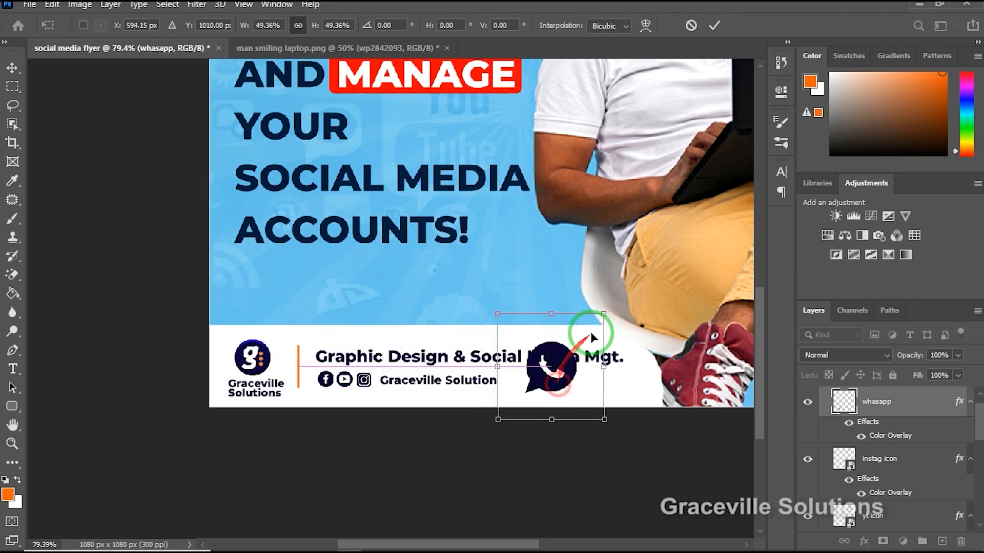
Shrink the WhatsApp icon to about 16.23%, line it up right after "Graceville Solution", commit the transform, and deselect it.
{"action": "left_click_drag", "start_coordinate": [604, 313], "coordinate": [523, 380]}
{"action": "scroll", "coordinate": [524, 380], "scroll_direction": "up", "scroll_amount": 1}
{"action": "scroll", "coordinate": [525, 380], "scroll_direction": "up", "scroll_amount": 5}
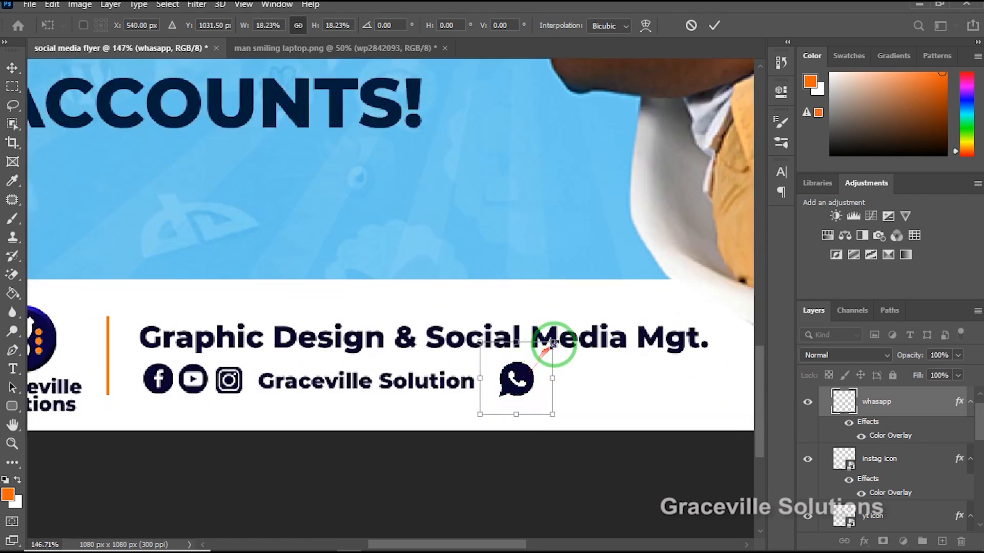
{"action": "left_click_drag", "start_coordinate": [552, 342], "coordinate": [542, 344]}
{"action": "left_click_drag", "start_coordinate": [518, 383], "coordinate": [515, 384]}
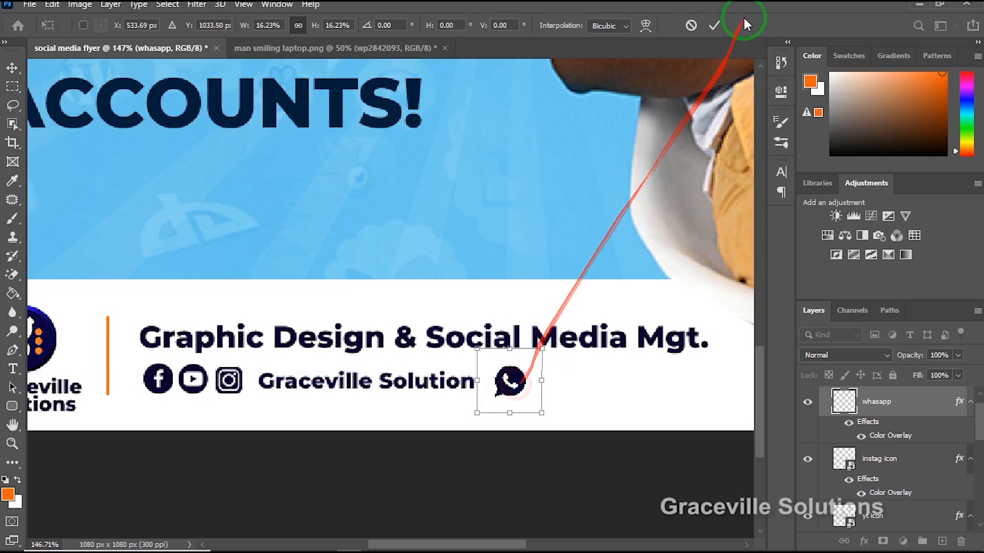
{"action": "left_click", "coordinate": [713, 26]}
{"action": "scroll", "coordinate": [549, 318], "scroll_direction": "down", "scroll_amount": 2}
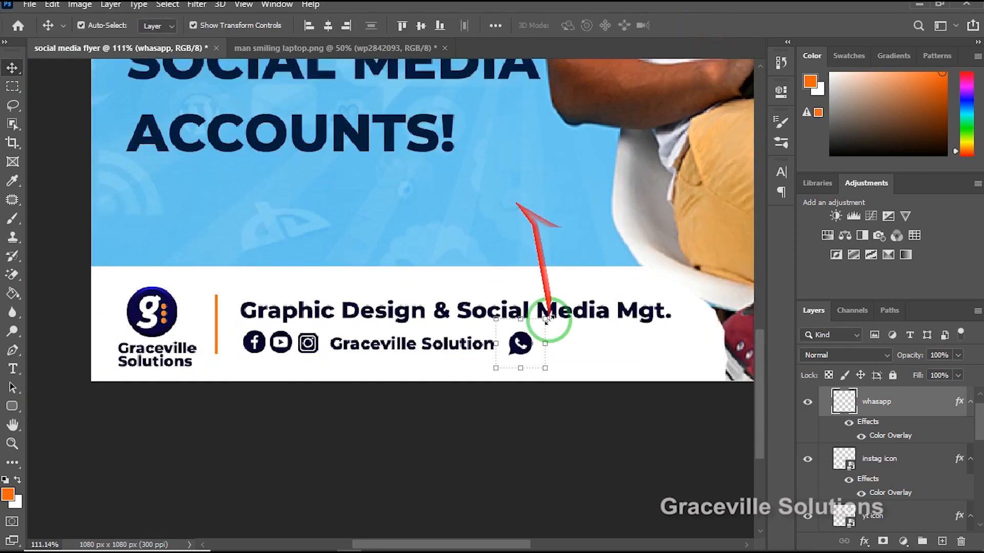
{"action": "scroll", "coordinate": [517, 430], "scroll_direction": "down", "scroll_amount": 2}
{"action": "scroll", "coordinate": [517, 430], "scroll_direction": "down", "scroll_amount": 1}
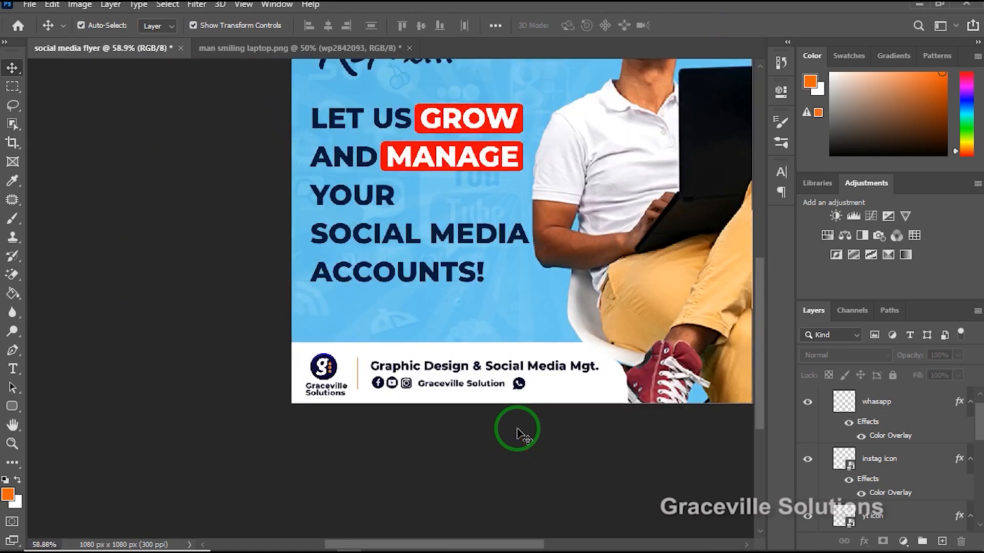
Duplicate the footer's "Graceville Solution" text onto the blue area above and replace the copy's wording with the contact phone number.
{"action": "scroll", "coordinate": [516, 429], "scroll_direction": "up", "scroll_amount": 1}
{"action": "scroll", "coordinate": [391, 379], "scroll_direction": "up", "scroll_amount": 1}
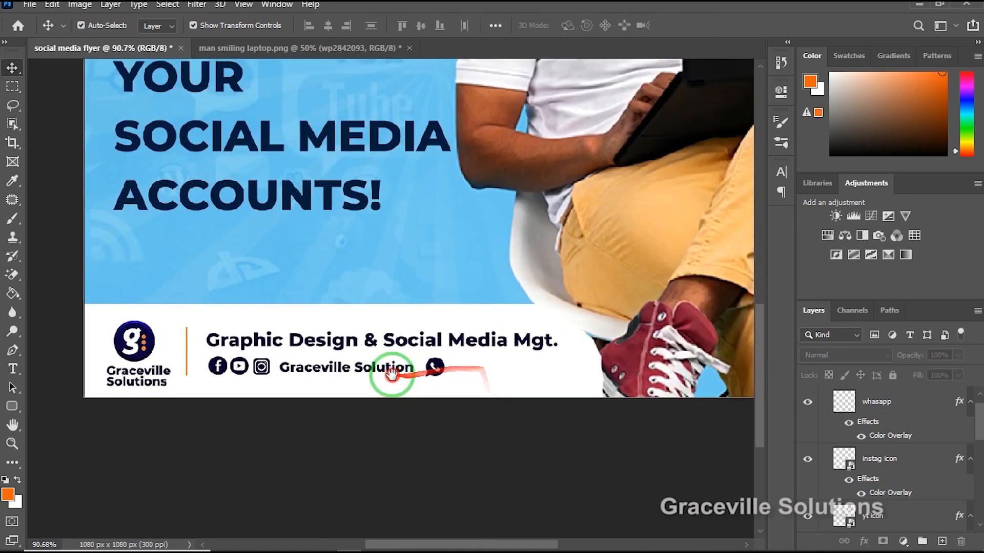
{"action": "left_click", "coordinate": [433, 370]}
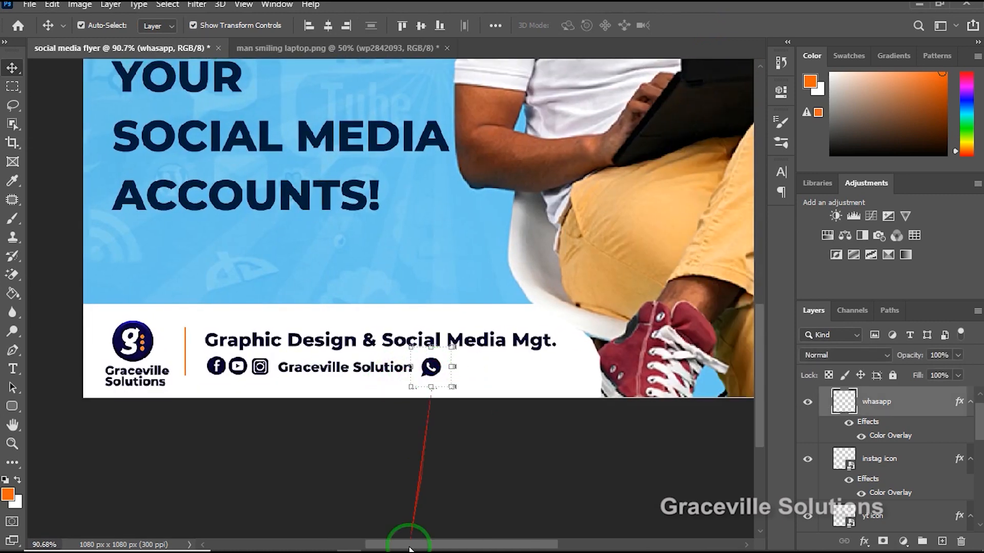
{"action": "left_click", "coordinate": [406, 467]}
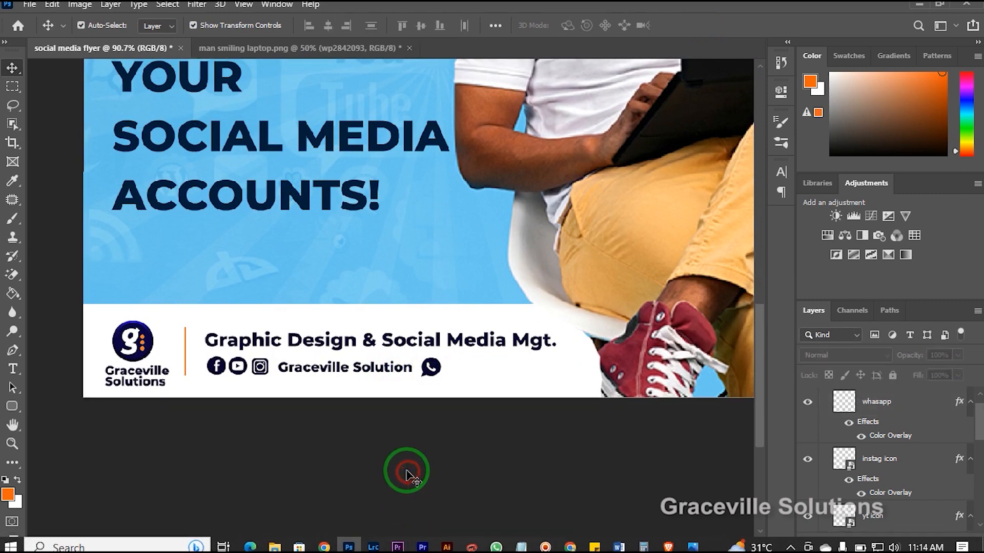
{"action": "left_click", "coordinate": [338, 368]}
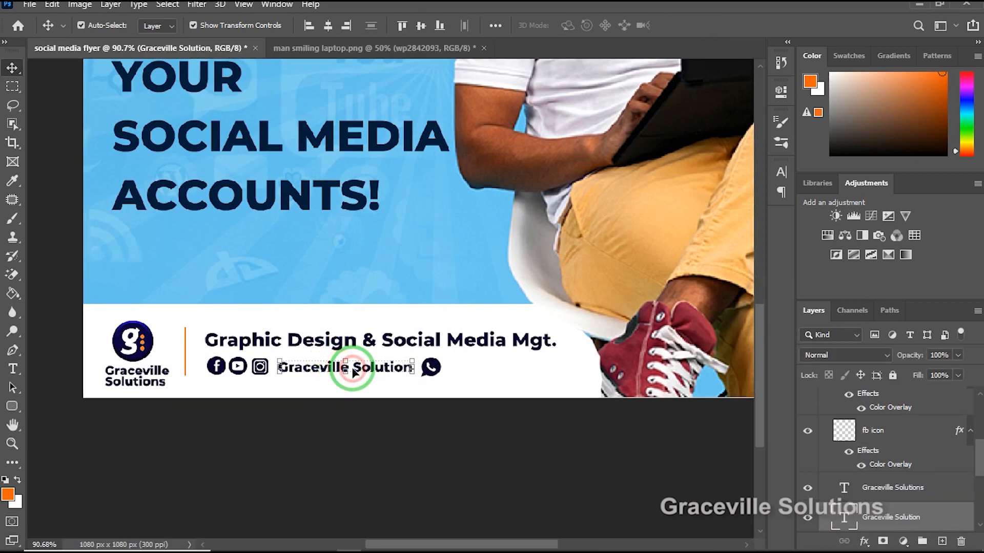
{"action": "left_click_drag", "start_coordinate": [376, 372], "coordinate": [364, 265]}
{"action": "double_click", "coordinate": [365, 265]}
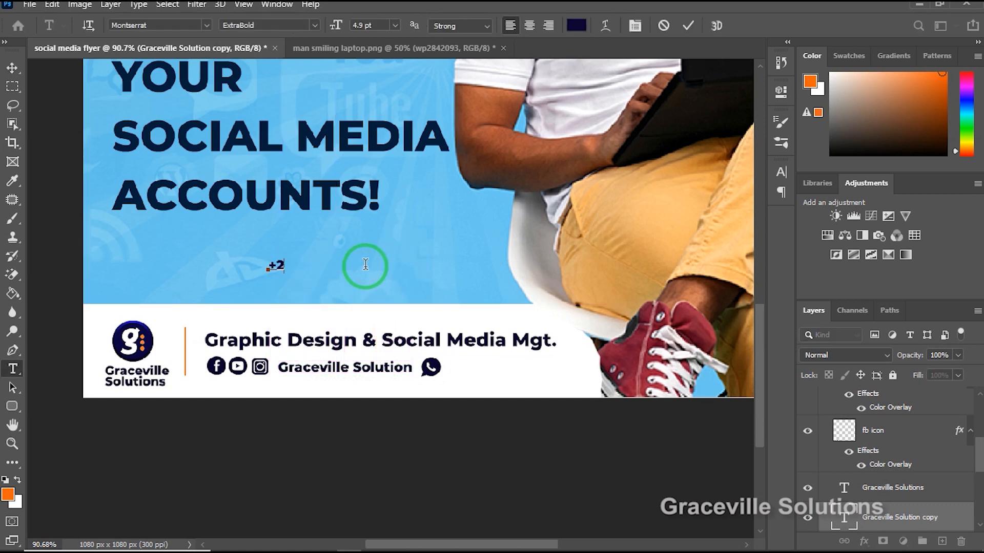
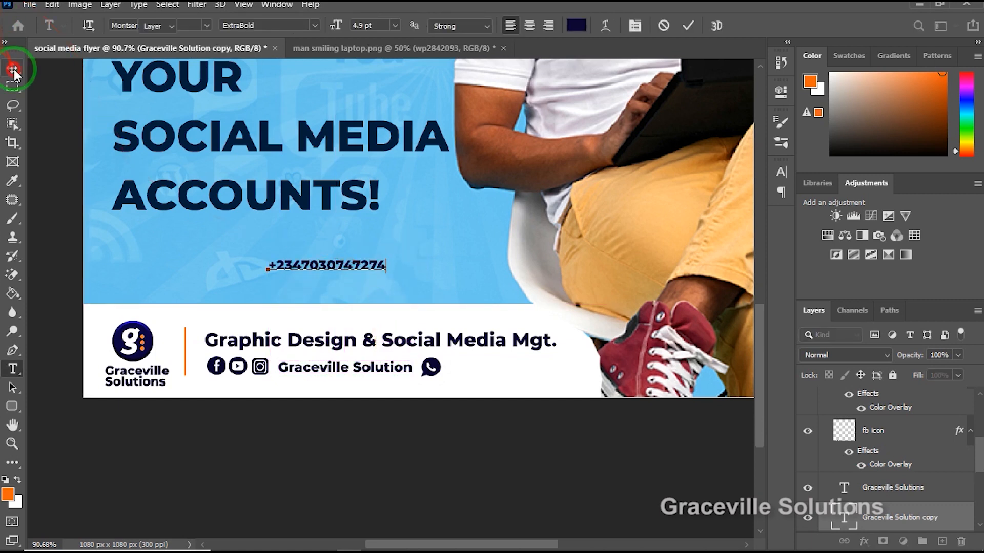
Move the phone number text into the footer's icon row, directly to the right of the WhatsApp icon.
{"action": "left_click", "coordinate": [12, 68]}
{"action": "left_click_drag", "start_coordinate": [341, 265], "coordinate": [518, 366]}
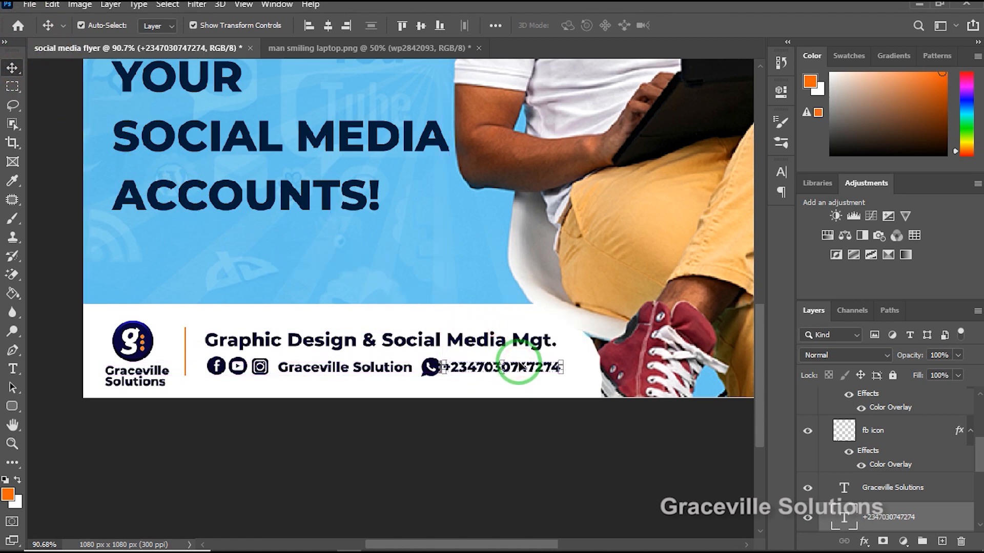
{"action": "left_click", "coordinate": [522, 342]}
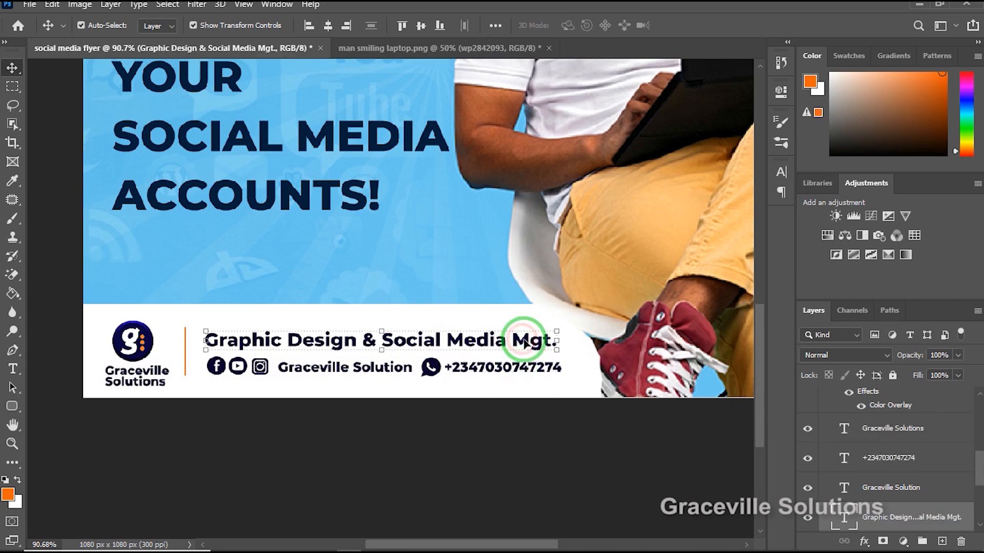
Deselect the footer's "Graphic Design & Social Media Mgt." text so no layer is active.
{"action": "scroll", "coordinate": [527, 342], "scroll_direction": "up", "scroll_amount": 1}
{"action": "left_click_drag", "start_coordinate": [535, 343], "coordinate": [529, 374]}
{"action": "left_click", "coordinate": [511, 447]}
{"action": "scroll", "coordinate": [409, 373], "scroll_direction": "down", "scroll_amount": 3}
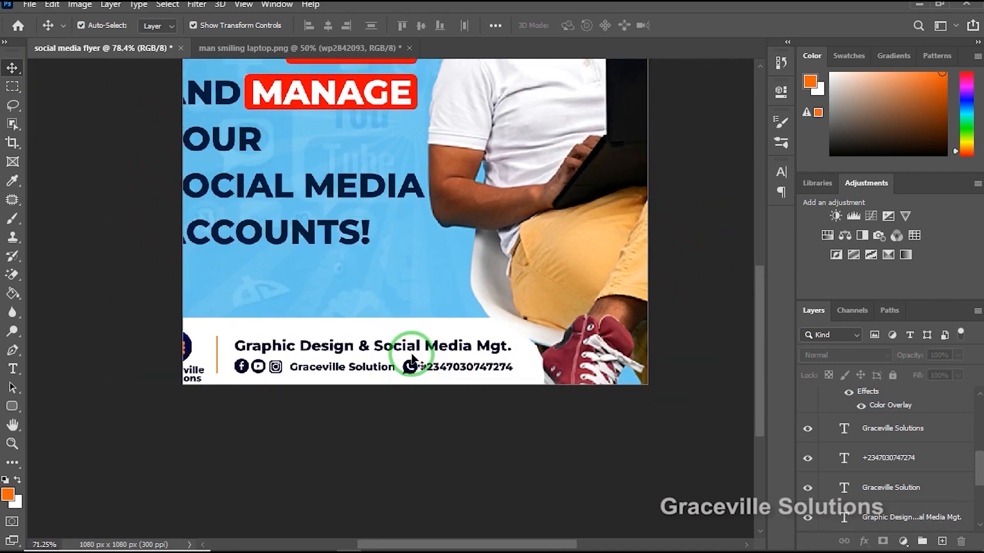
Examine the finished flyer as a whole and close up, checking the headline, photo, and footer alignment.
{"action": "scroll", "coordinate": [402, 317], "scroll_direction": "up", "scroll_amount": 2}
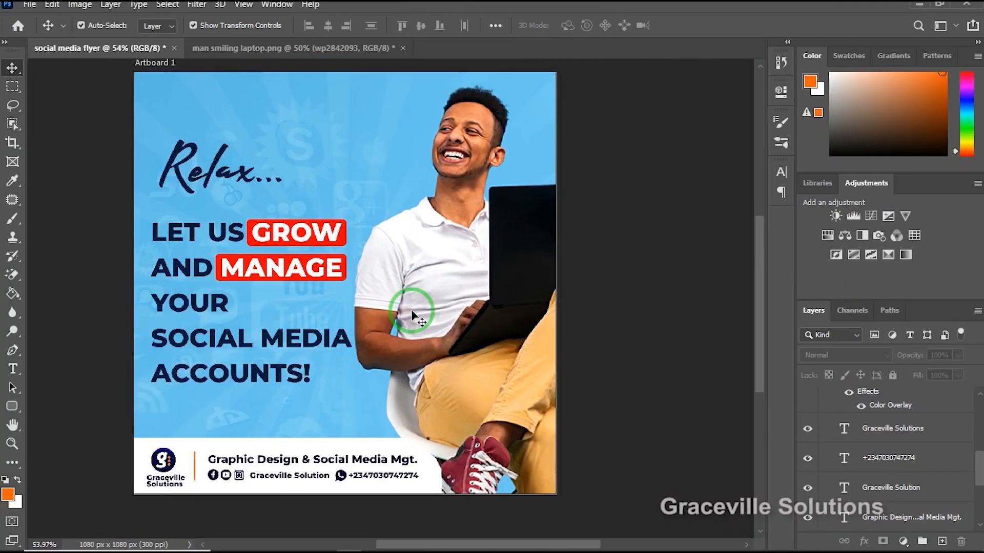
{"action": "scroll", "coordinate": [411, 312], "scroll_direction": "up", "scroll_amount": 3}
{"action": "scroll", "coordinate": [411, 305], "scroll_direction": "down", "scroll_amount": 2}
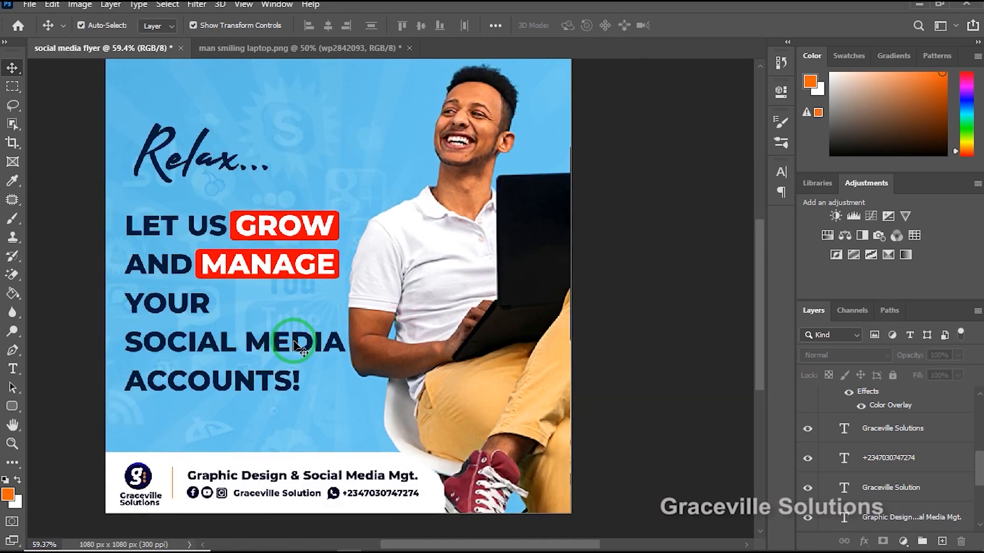
{"action": "scroll", "coordinate": [300, 348], "scroll_direction": "up", "scroll_amount": 2}
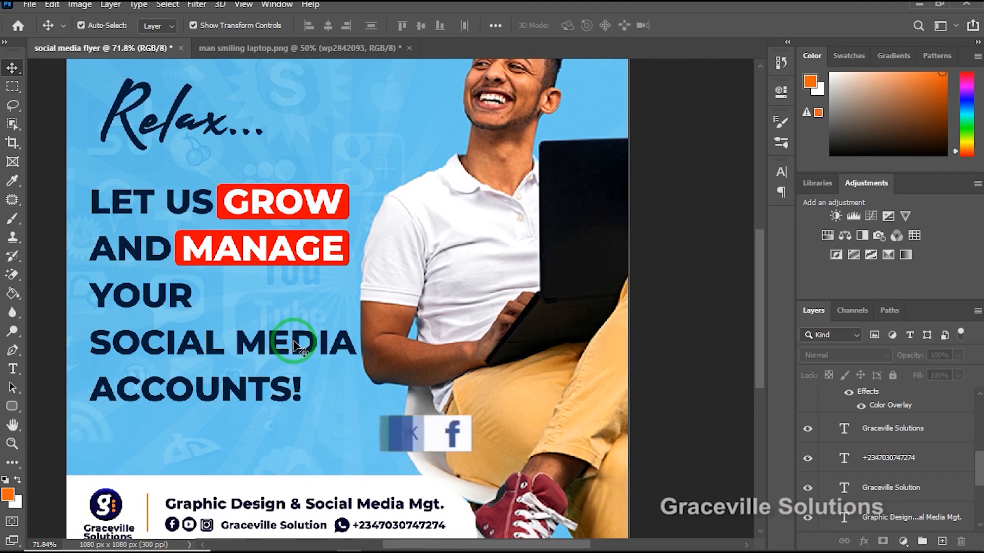
{"action": "scroll", "coordinate": [300, 348], "scroll_direction": "up", "scroll_amount": 1}
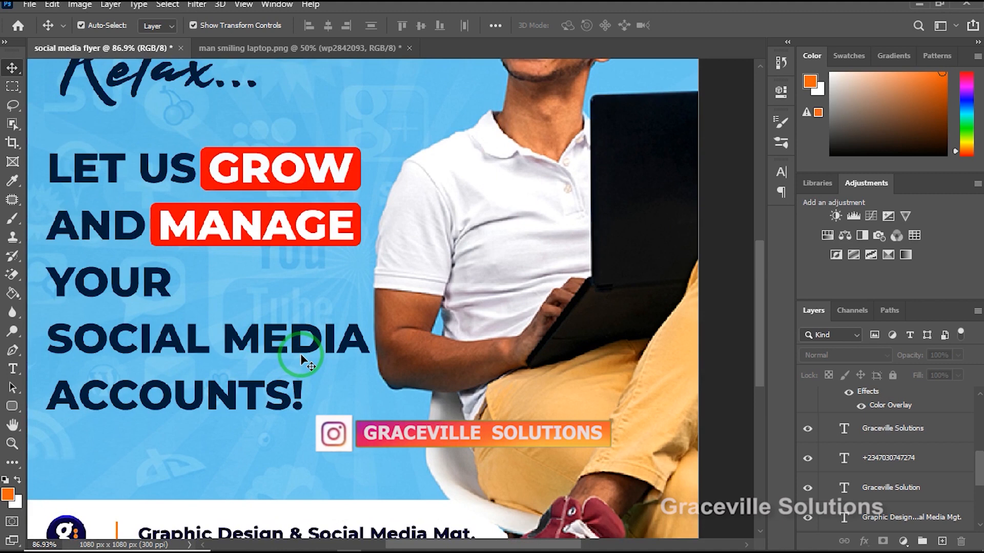
{"action": "scroll", "coordinate": [302, 360], "scroll_direction": "down", "scroll_amount": 5}
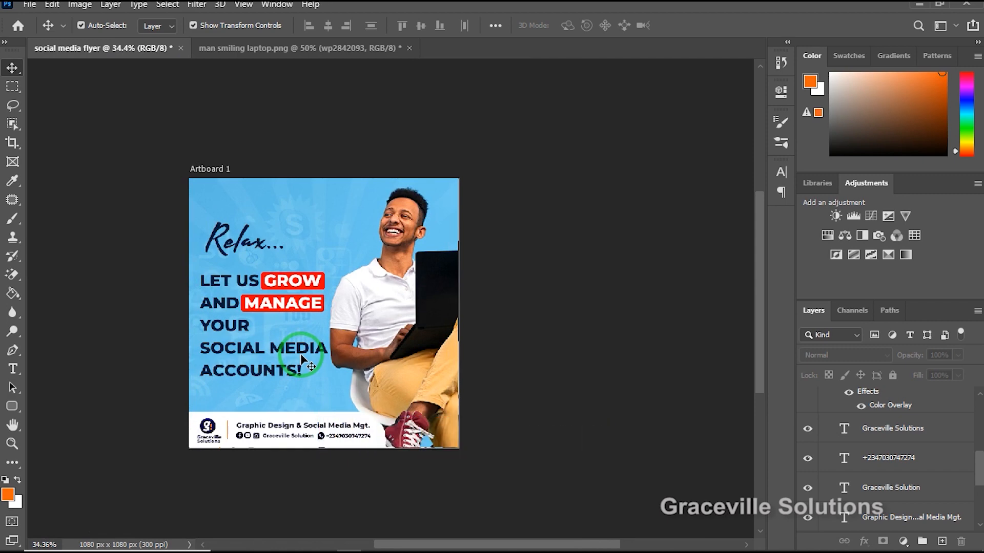
{"action": "scroll", "coordinate": [301, 359], "scroll_direction": "up", "scroll_amount": 5}
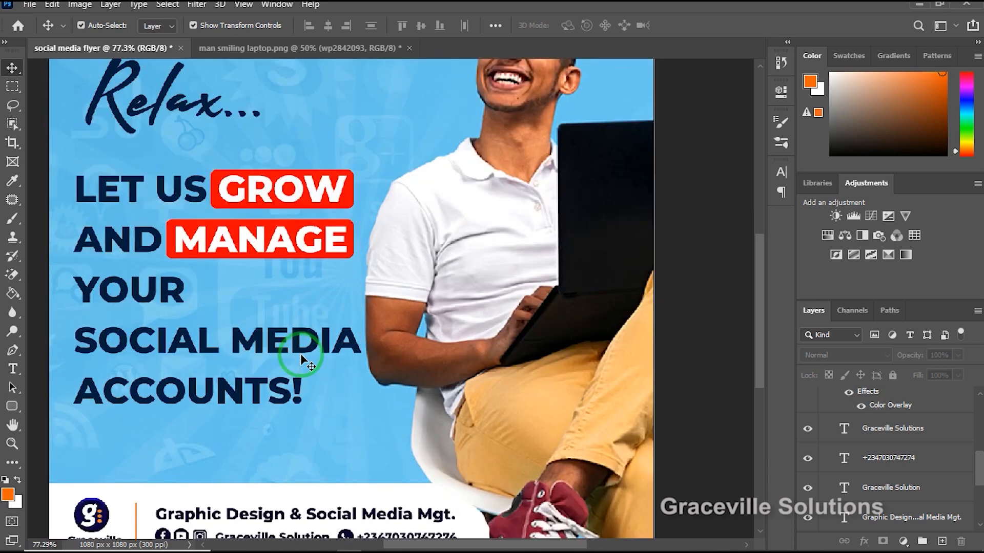
{"action": "left_click_drag", "start_coordinate": [312, 364], "coordinate": [361, 353]}
{"action": "scroll", "coordinate": [358, 307], "scroll_direction": "up", "scroll_amount": 2}
{"action": "scroll", "coordinate": [359, 305], "scroll_direction": "up", "scroll_amount": 2}
{"action": "scroll", "coordinate": [354, 310], "scroll_direction": "down", "scroll_amount": 4}
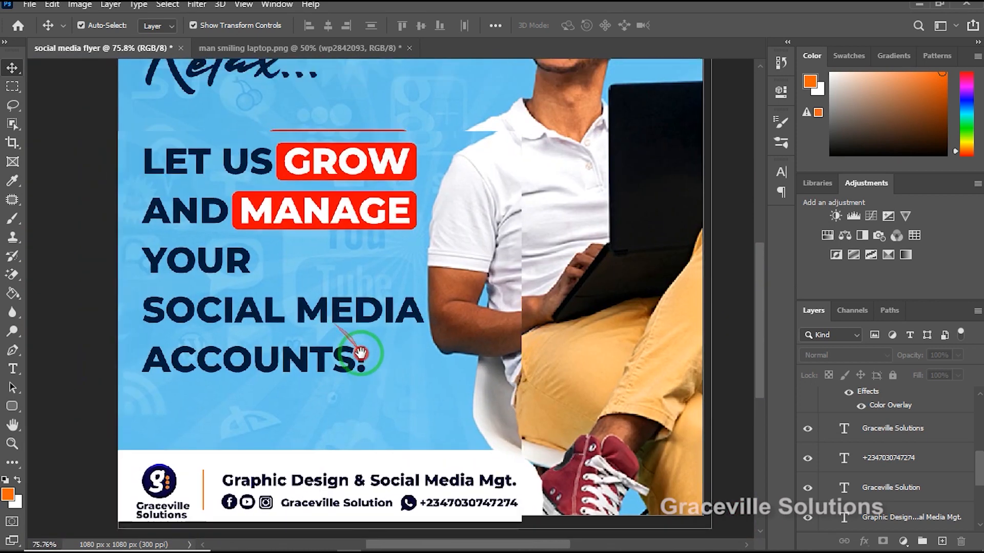
{"action": "scroll", "coordinate": [363, 346], "scroll_direction": "down", "scroll_amount": 1}
{"action": "scroll", "coordinate": [366, 348], "scroll_direction": "down", "scroll_amount": 3}
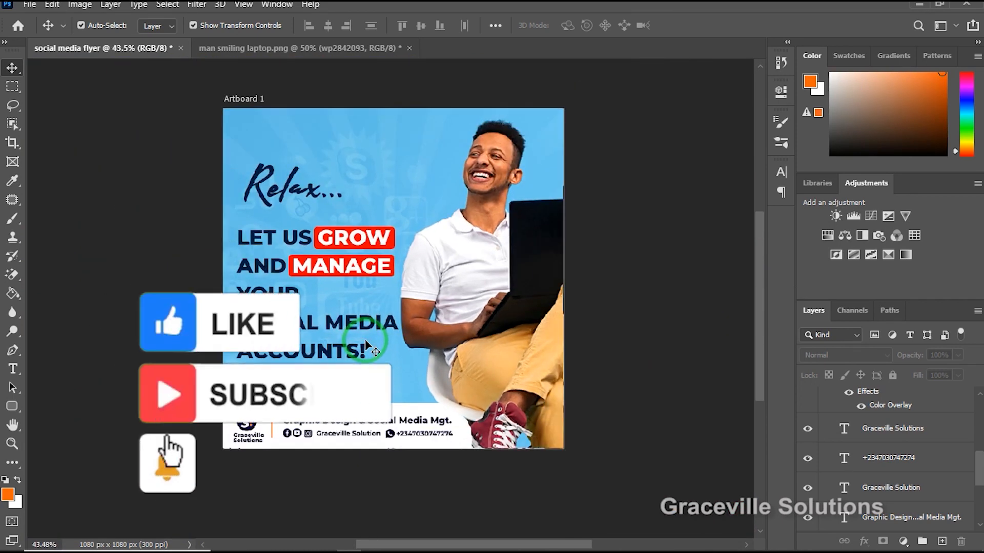
{"action": "scroll", "coordinate": [364, 337], "scroll_direction": "up", "scroll_amount": 4}
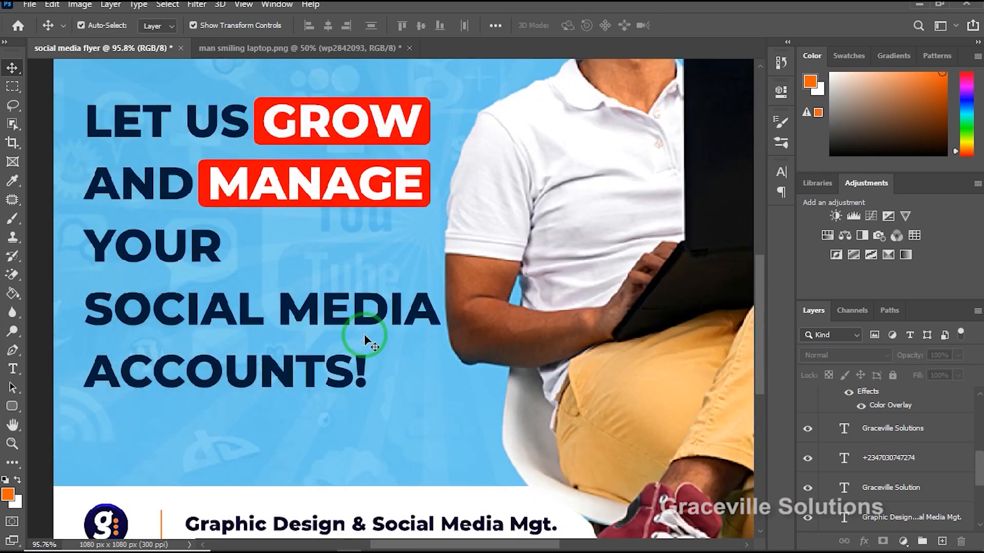
{"action": "scroll", "coordinate": [365, 335], "scroll_direction": "down", "scroll_amount": 4}
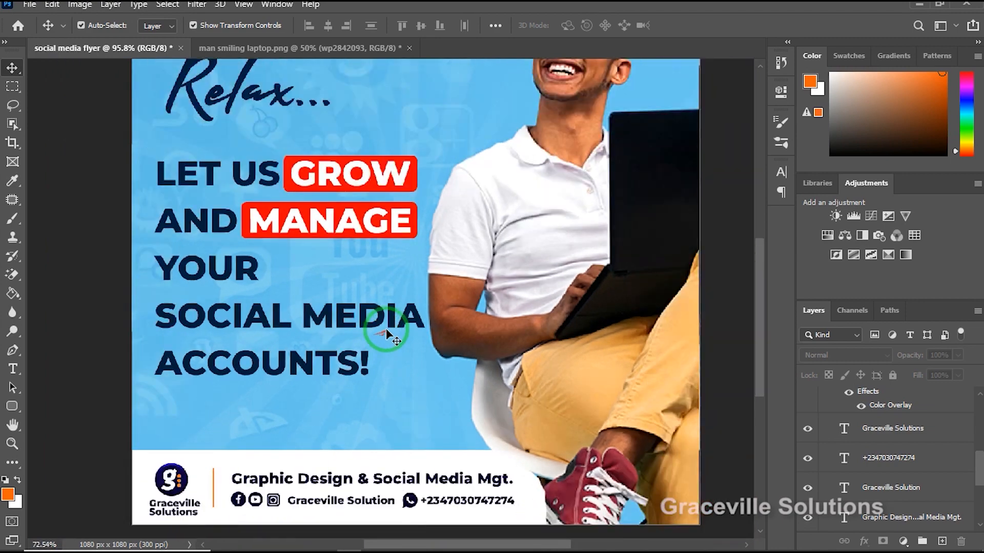
{"action": "scroll", "coordinate": [391, 336], "scroll_direction": "up", "scroll_amount": 3}
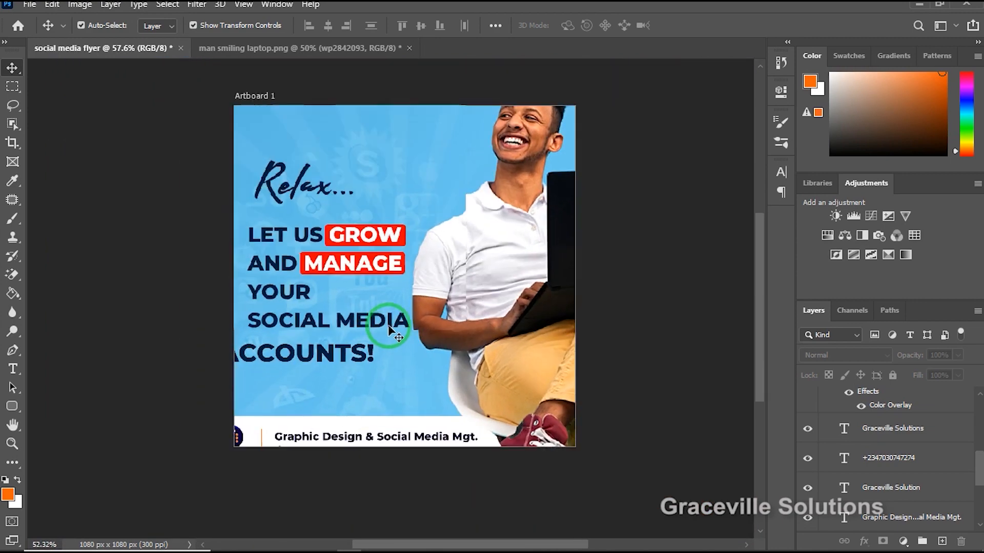
{"action": "scroll", "coordinate": [385, 324], "scroll_direction": "down", "scroll_amount": 2}
{"action": "scroll", "coordinate": [391, 325], "scroll_direction": "up", "scroll_amount": 1}
{"action": "scroll", "coordinate": [394, 322], "scroll_direction": "up", "scroll_amount": 1}
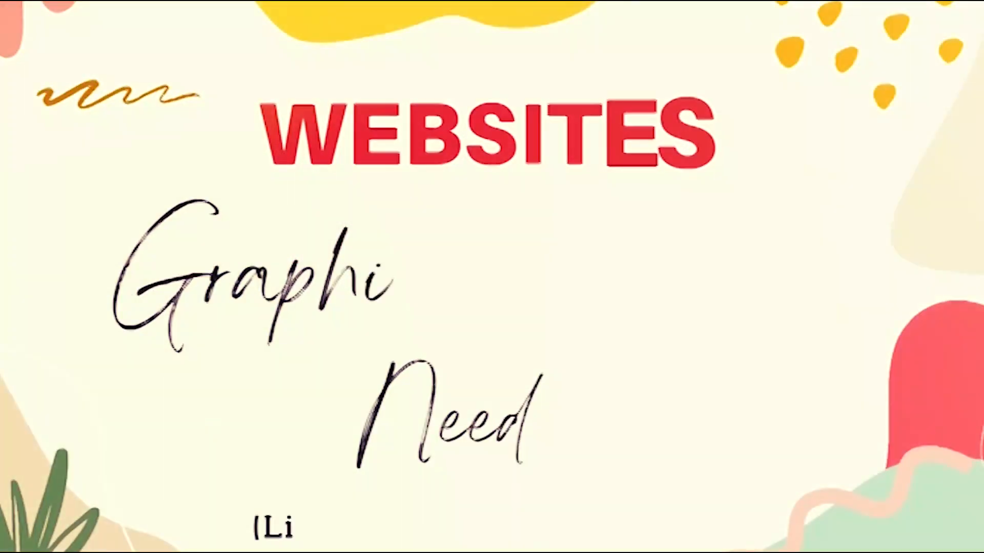